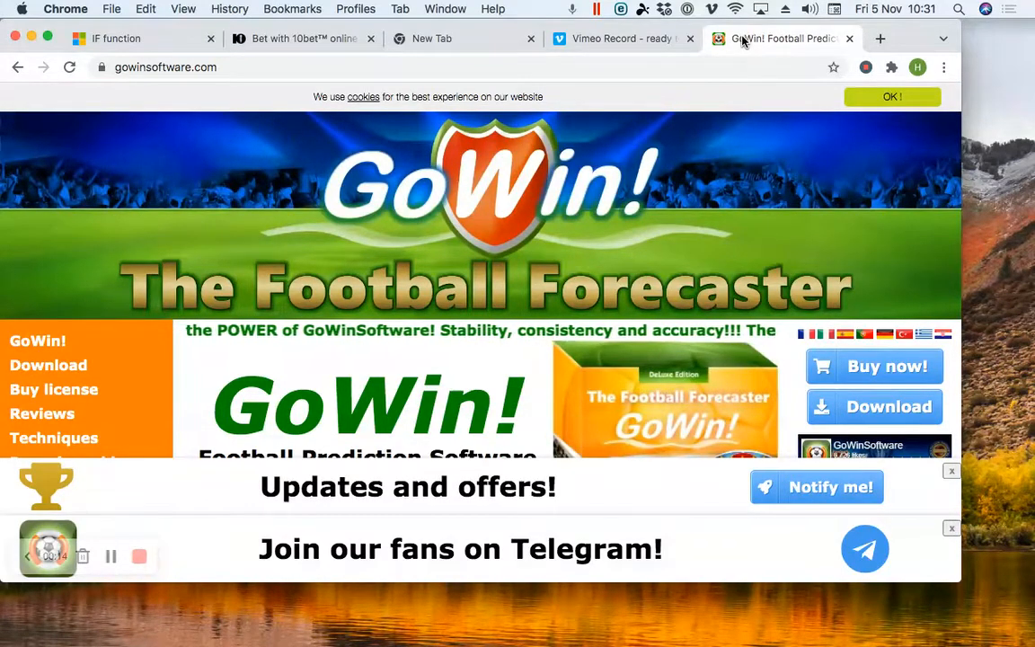
Accept the cookie notice on the GoWin! website
{"action": "left_click", "coordinate": [885, 99]}
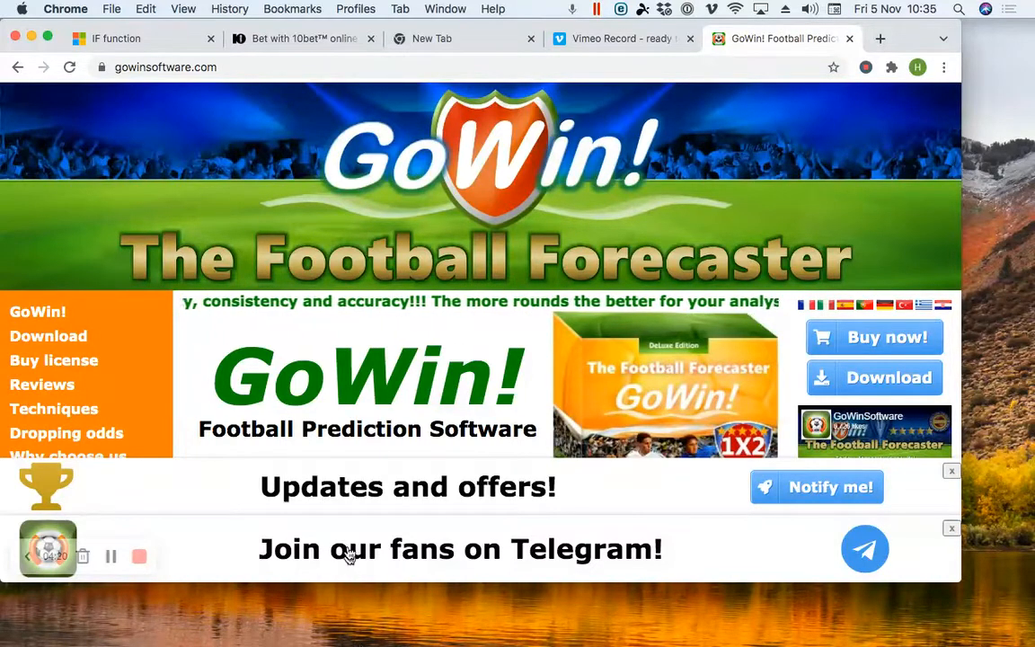
Switch to Mail and review the ClickBank receipts for The Profit Machine, I.W. Soccer Service Quarterly, Goal King Upgrade Tips and Goal King Tips
{"action": "key", "text": "super+Tab"}
{"action": "key", "text": "super+Tab"}
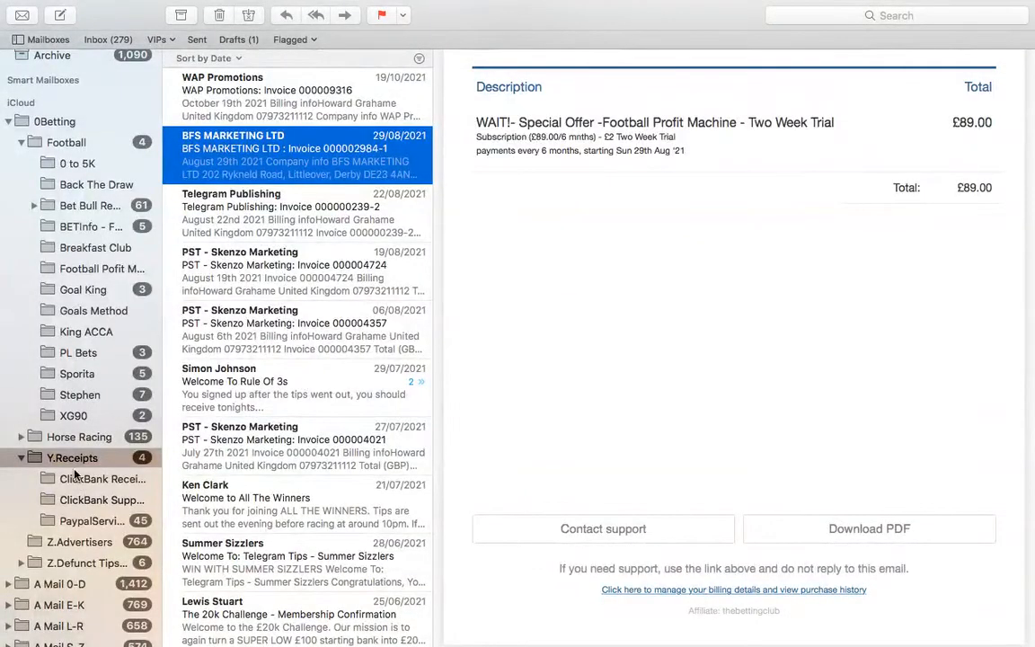
{"action": "left_click", "coordinate": [97, 481]}
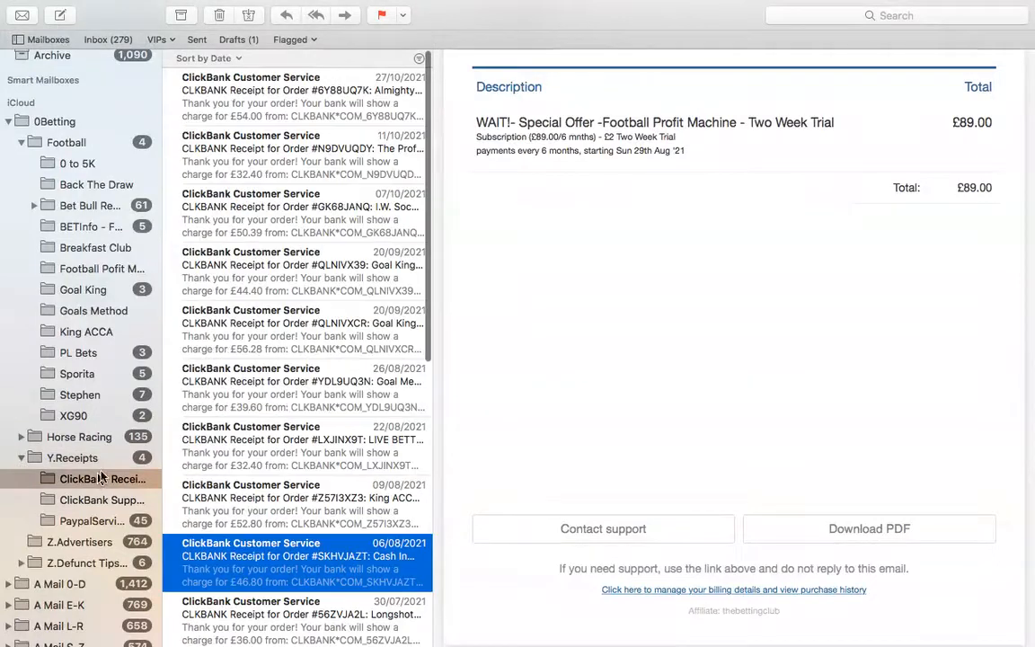
{"action": "left_click", "coordinate": [297, 158]}
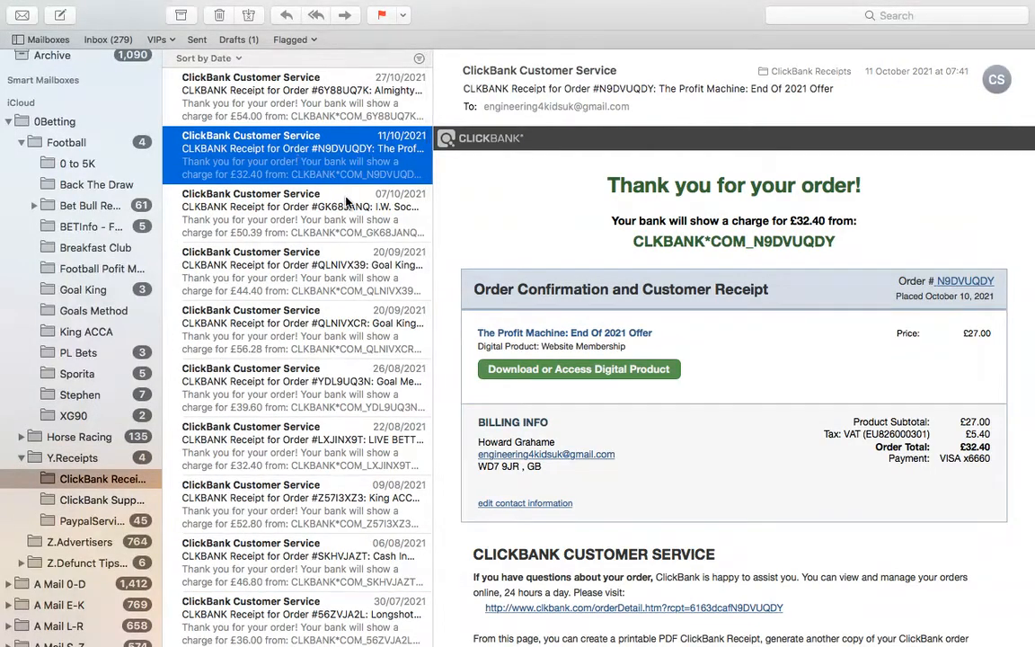
{"action": "left_click", "coordinate": [265, 212]}
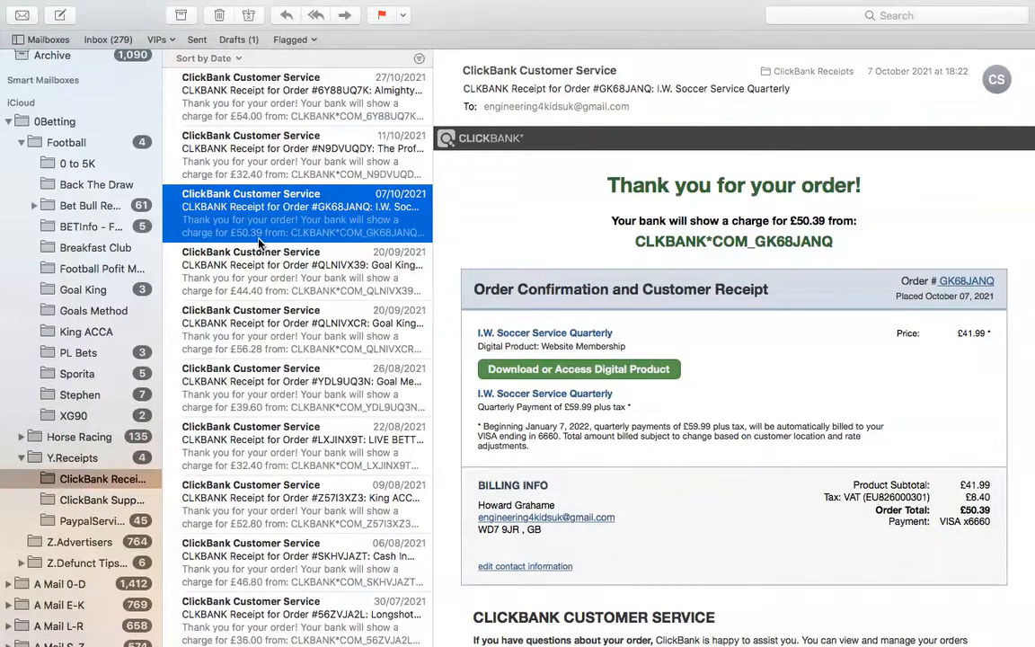
{"action": "left_click", "coordinate": [231, 264]}
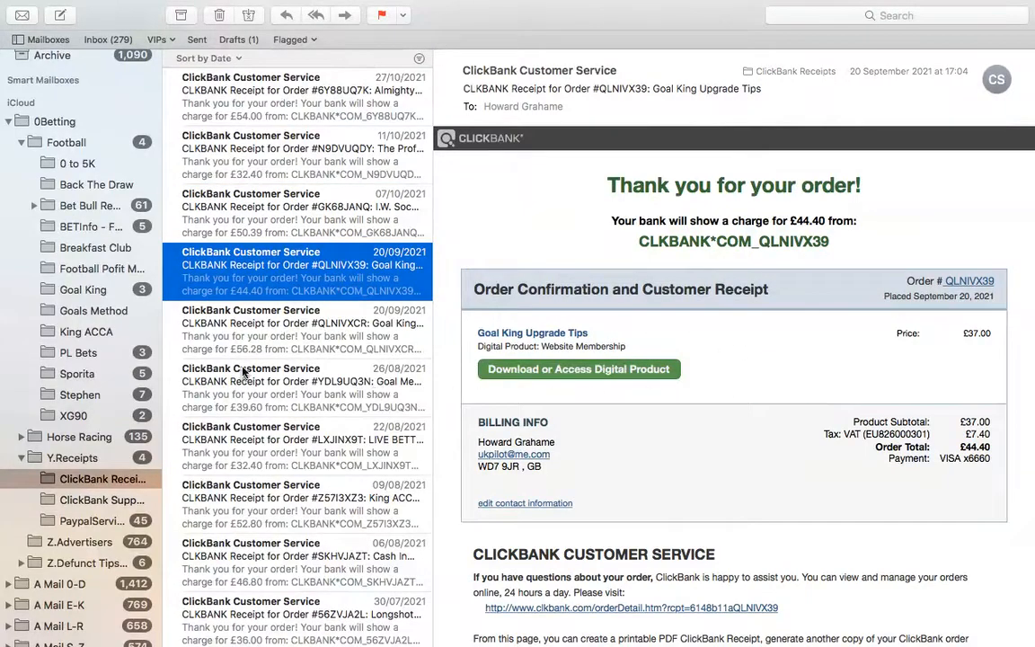
{"action": "left_click", "coordinate": [260, 334]}
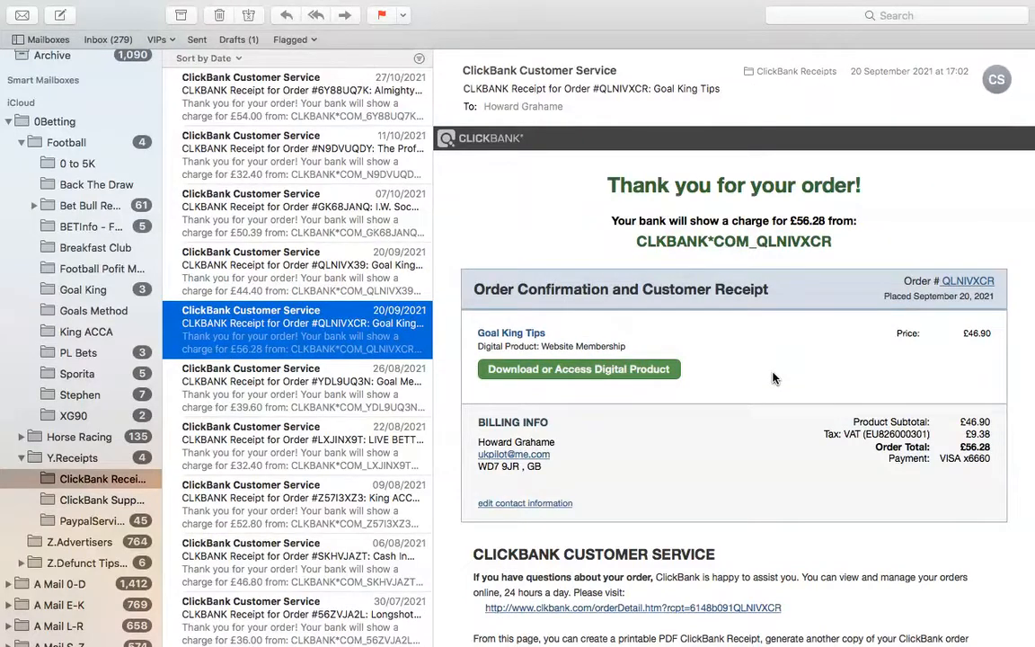
Review the August 2021 ClickBank receipts, including Live Betting, King ACCA Season Pass and Cash In On Football, and browse the older ones
{"action": "left_click", "coordinate": [353, 395]}
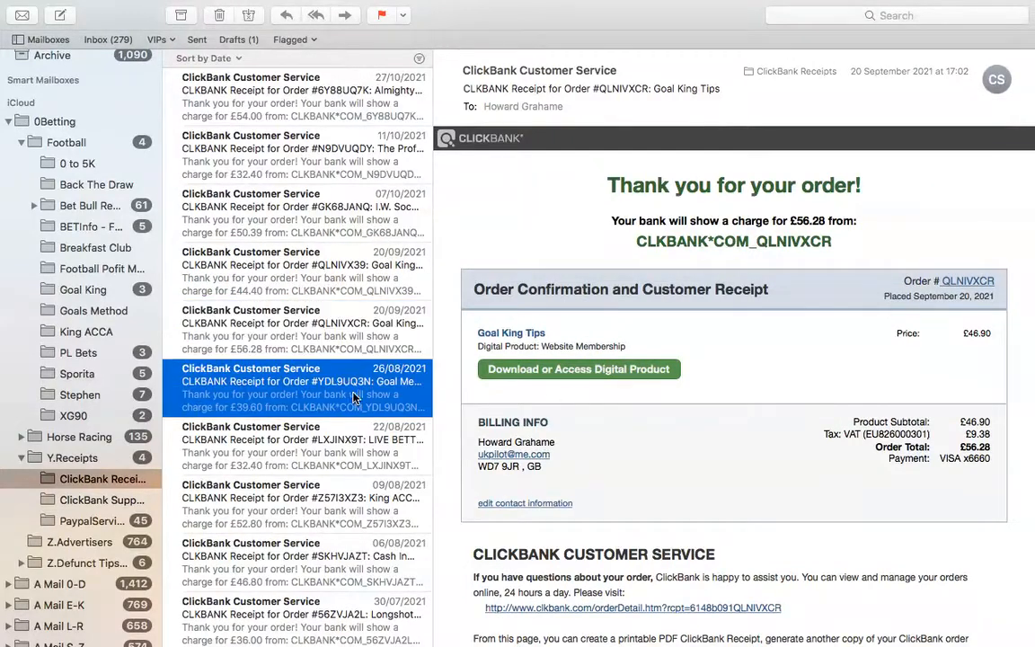
{"action": "left_click", "coordinate": [303, 454]}
{"action": "scroll", "coordinate": [303, 454], "scroll_direction": "down", "scroll_amount": 2}
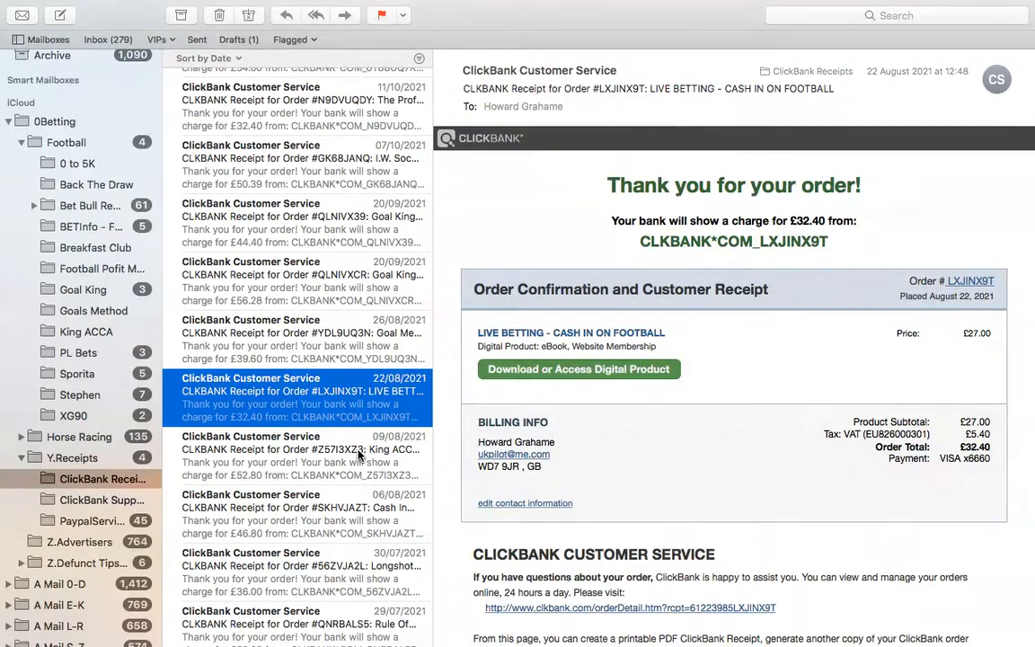
{"action": "left_click", "coordinate": [315, 453]}
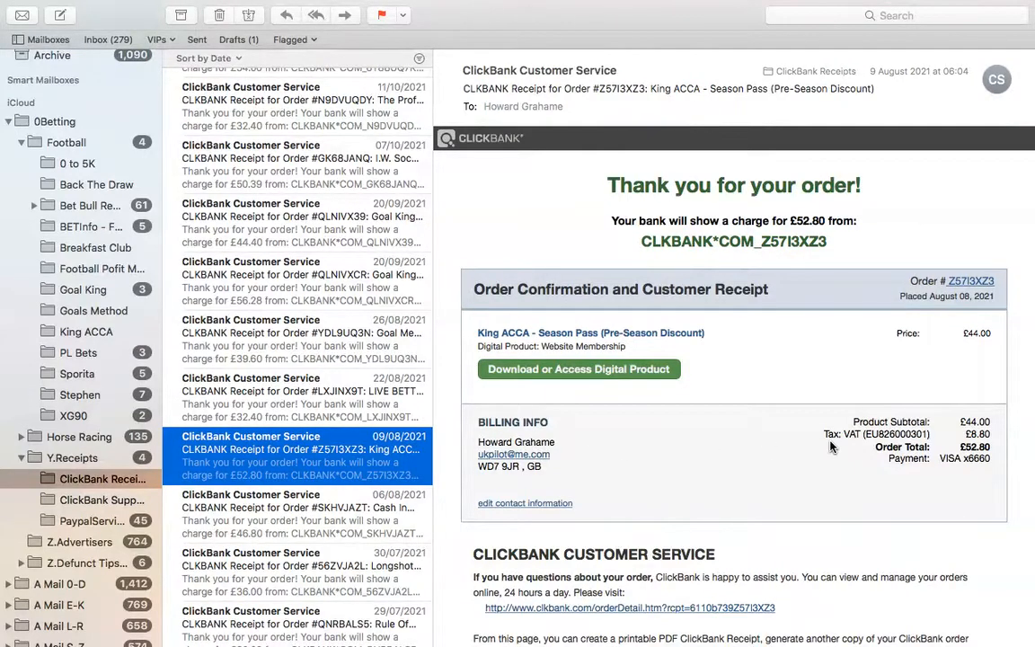
{"action": "left_click", "coordinate": [289, 504]}
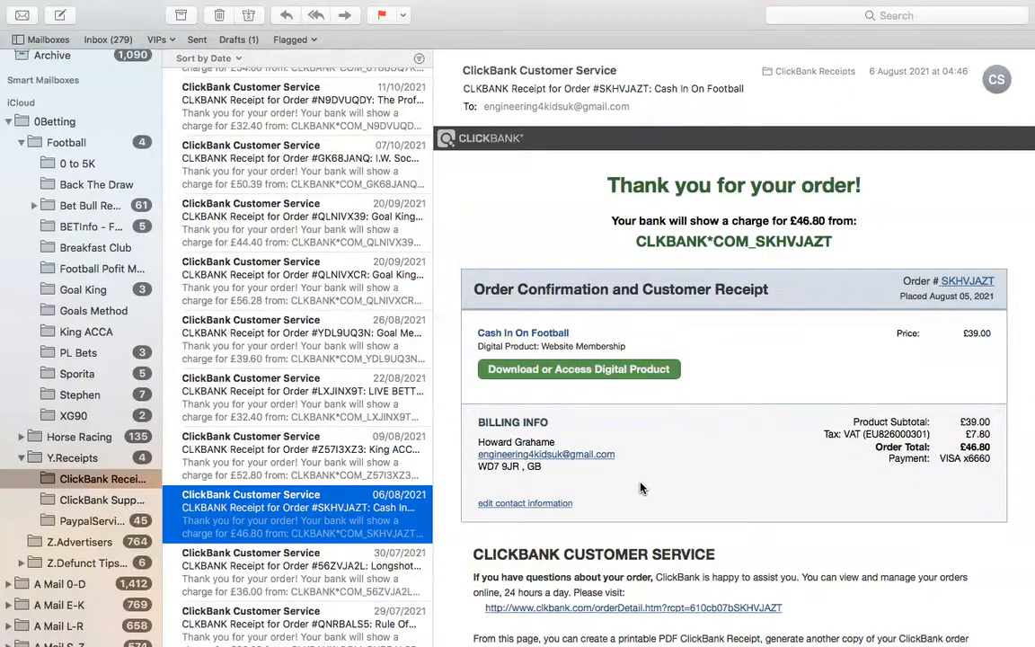
{"action": "scroll", "coordinate": [629, 490], "scroll_direction": "down", "scroll_amount": 1}
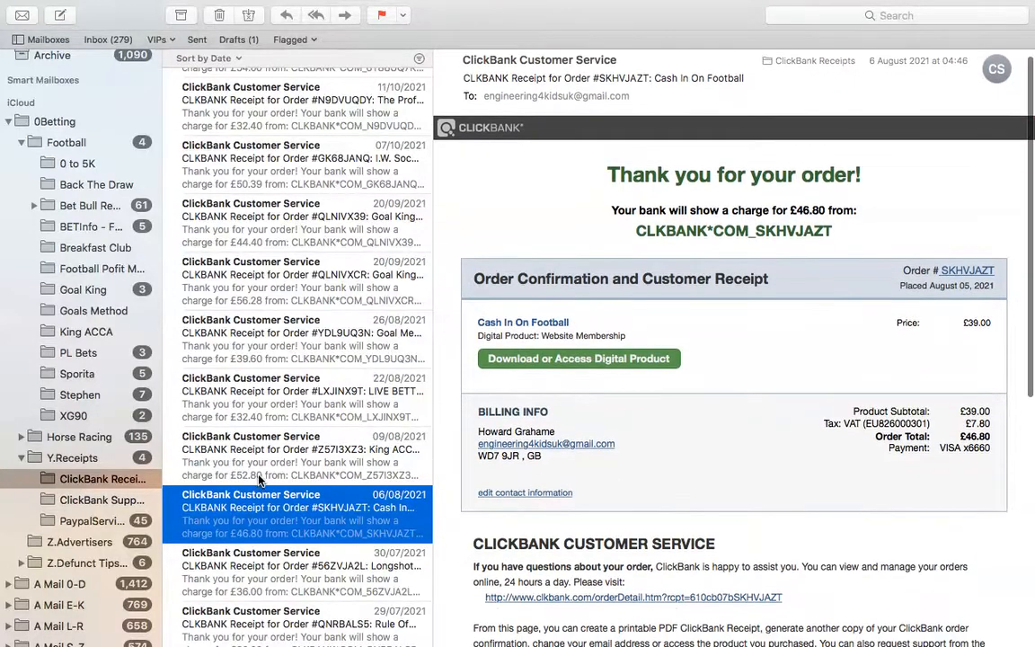
{"action": "scroll", "coordinate": [260, 479], "scroll_direction": "down", "scroll_amount": 5}
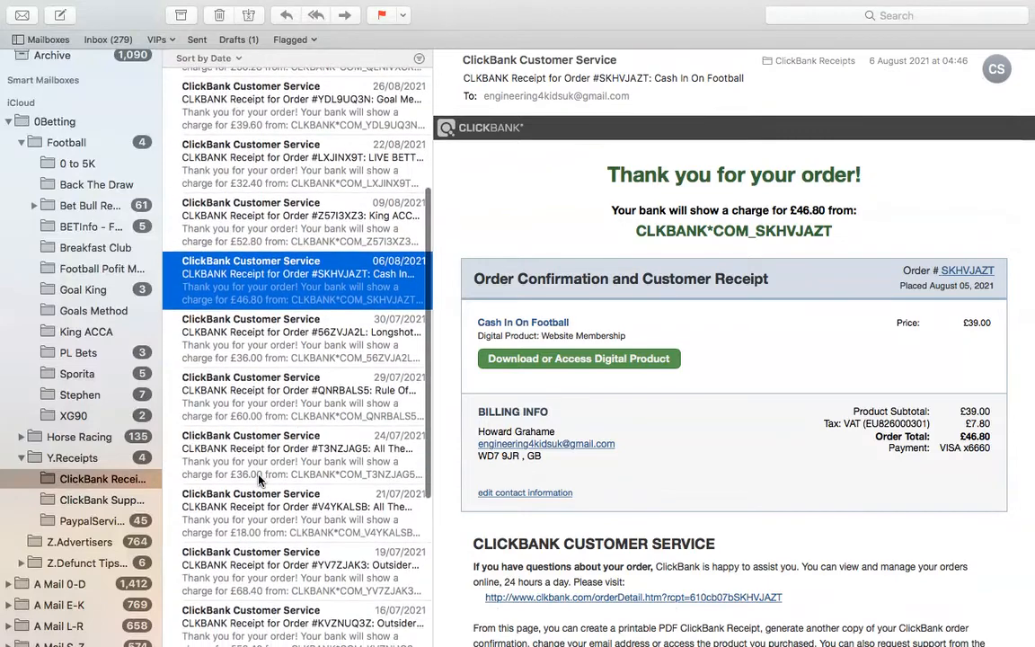
{"action": "scroll", "coordinate": [260, 479], "scroll_direction": "up", "scroll_amount": 6}
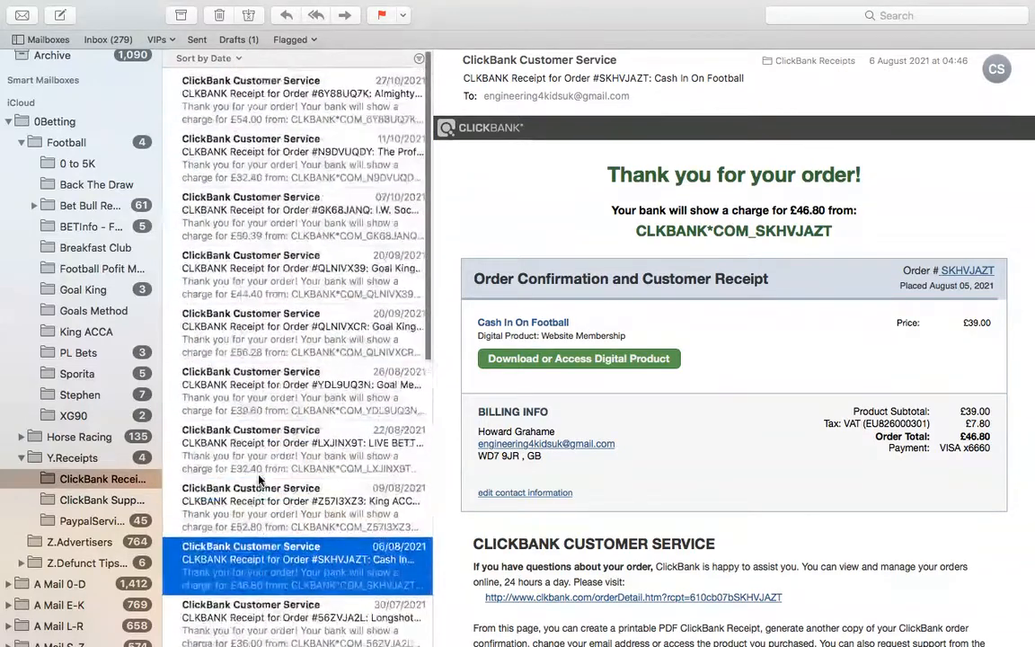
Examine the BFS Marketing and WAP Promotions invoices in the Y.Receipts mailbox
{"action": "left_click", "coordinate": [71, 459]}
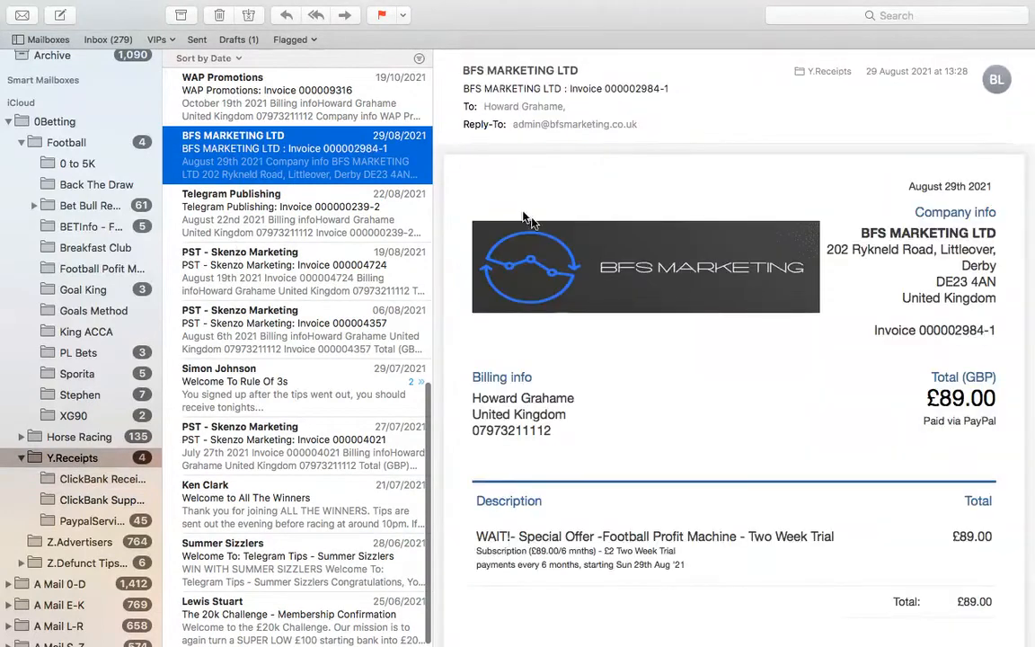
{"action": "scroll", "coordinate": [588, 328], "scroll_direction": "down", "scroll_amount": 10}
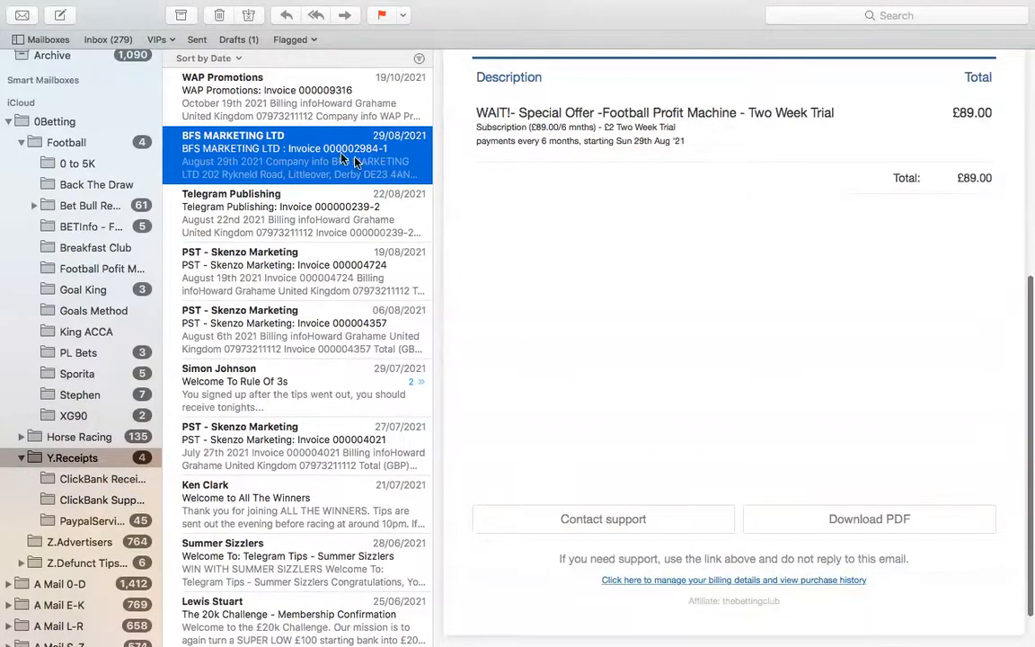
{"action": "left_click", "coordinate": [273, 108]}
{"action": "scroll", "coordinate": [587, 364], "scroll_direction": "down", "scroll_amount": 8}
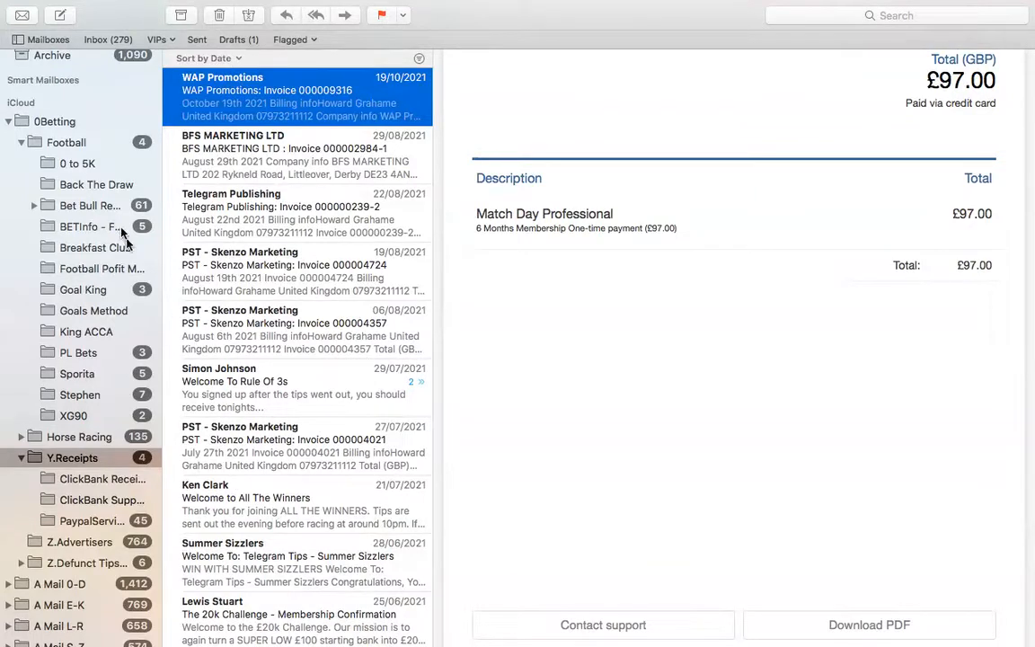
{"action": "scroll", "coordinate": [72, 166], "scroll_direction": "up", "scroll_amount": 2}
Switch to Chrome and open sporita.com in a new tab
{"action": "key", "text": "super+Tab"}
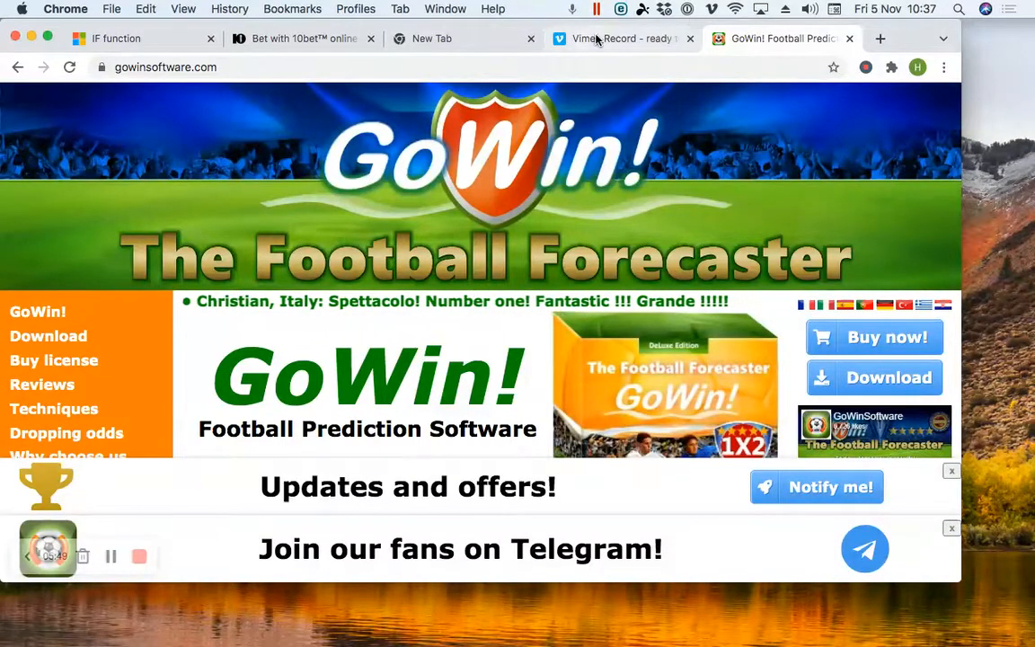
{"action": "left_click", "coordinate": [878, 40]}
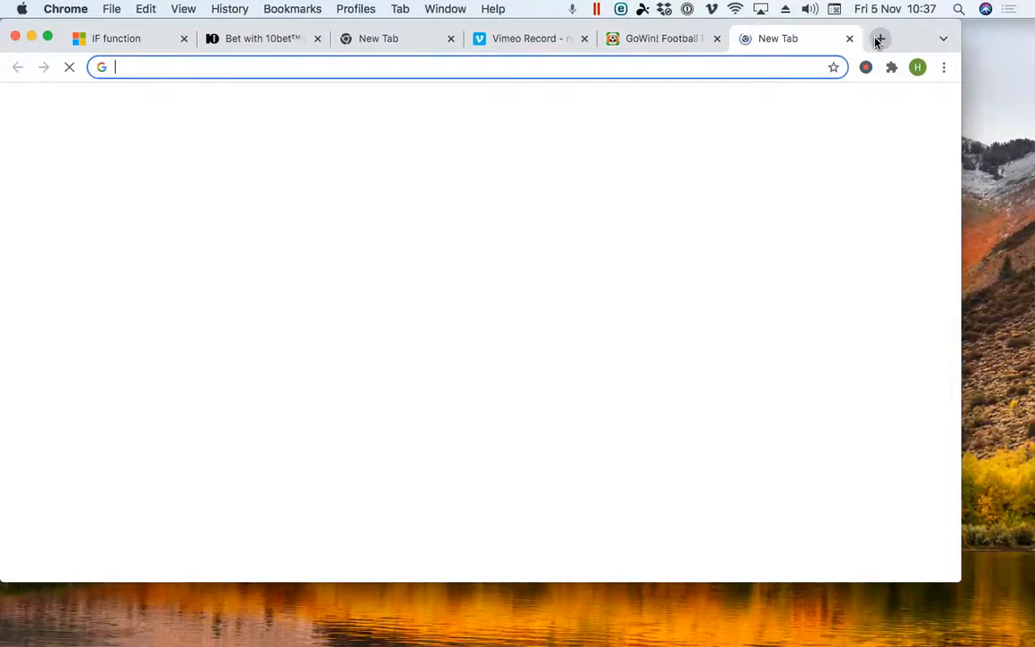
{"action": "type", "text": "sporita"}
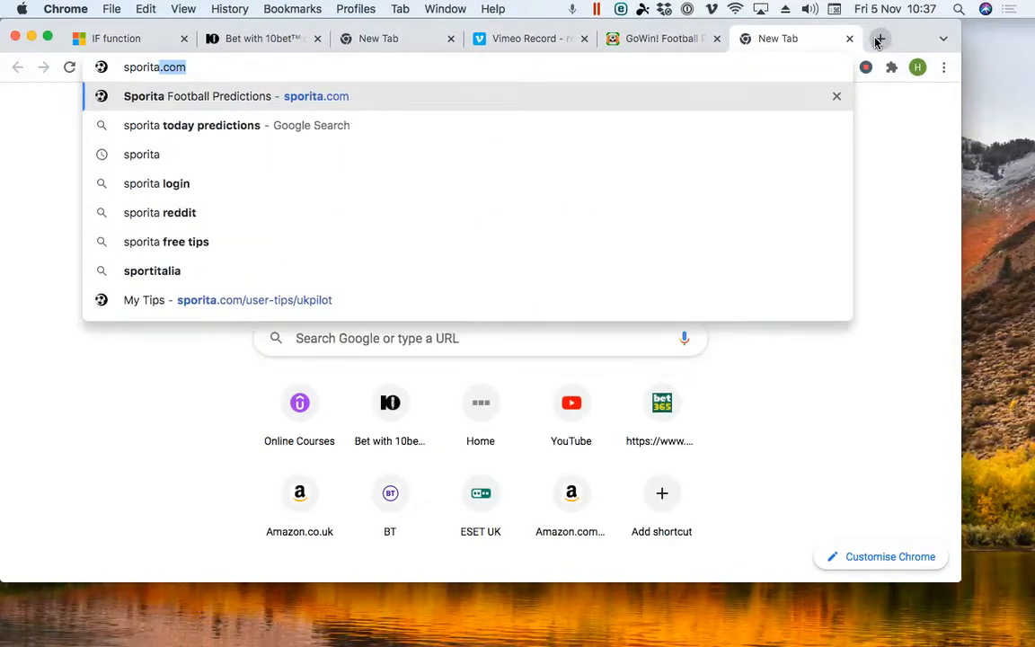
{"action": "key", "text": "Return"}
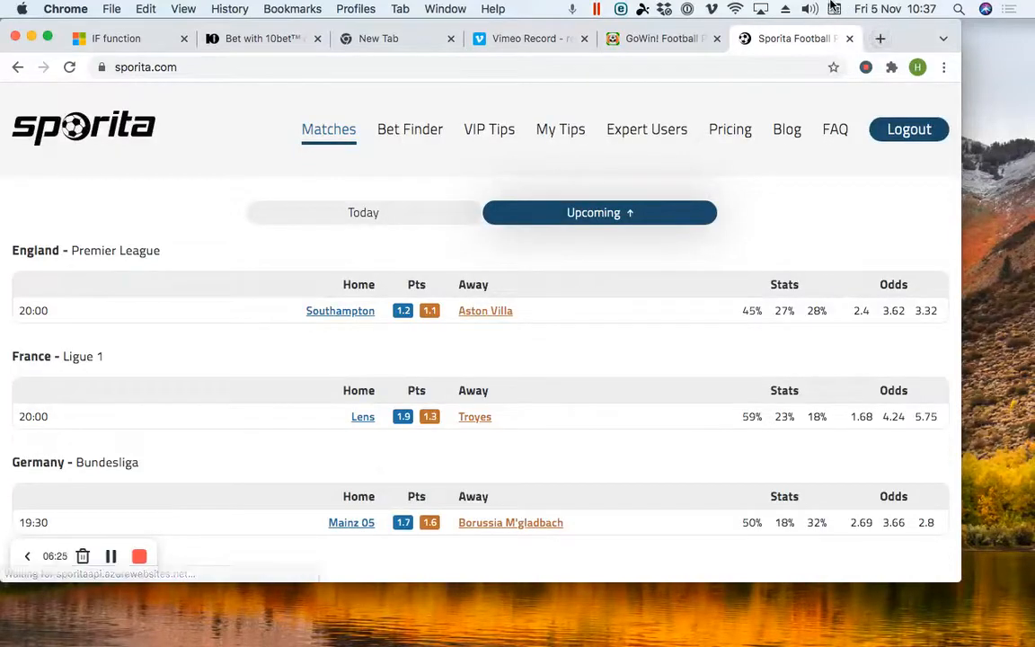
Examine Sporita's 2, 6 and 12 month subscription prices and return to the matches page
{"action": "left_click", "coordinate": [728, 132]}
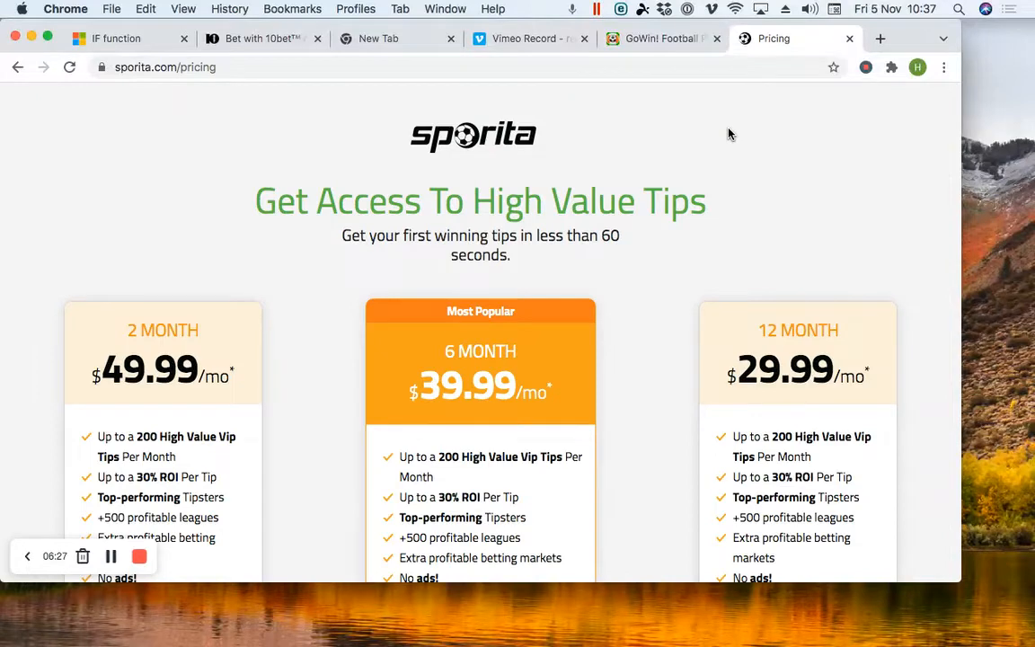
{"action": "scroll", "coordinate": [282, 336], "scroll_direction": "down", "scroll_amount": 2}
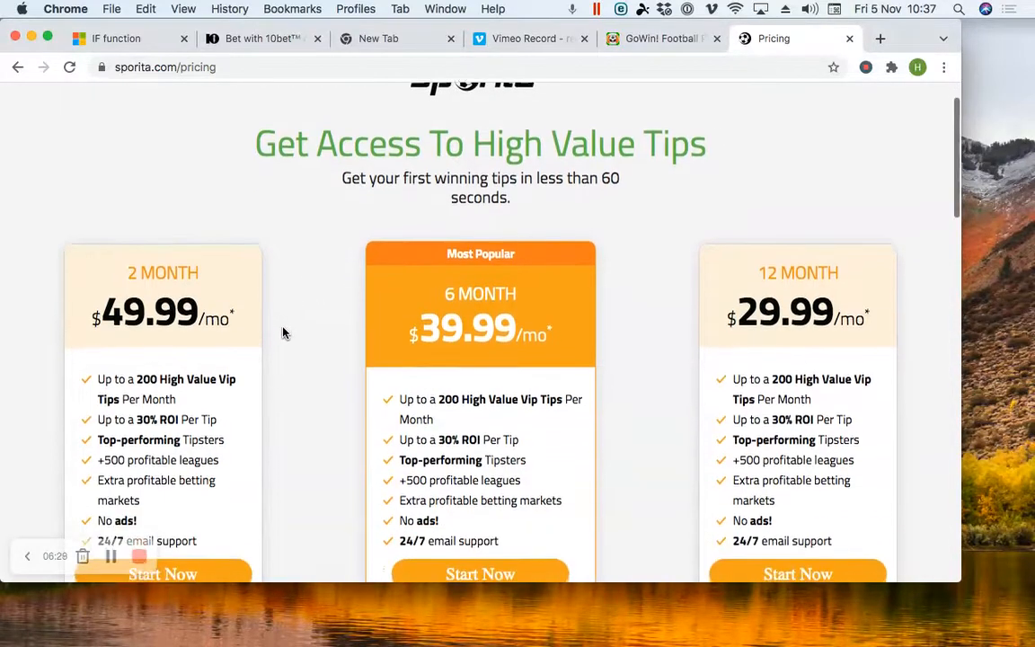
{"action": "scroll", "coordinate": [284, 333], "scroll_direction": "down", "scroll_amount": 3}
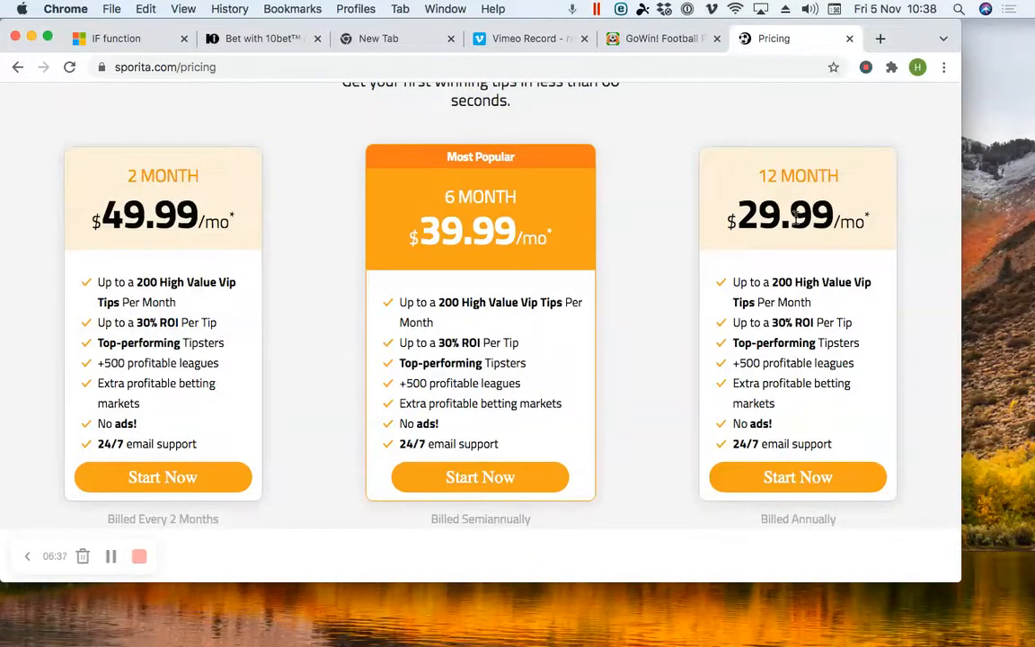
{"action": "scroll", "coordinate": [730, 210], "scroll_direction": "up", "scroll_amount": 5}
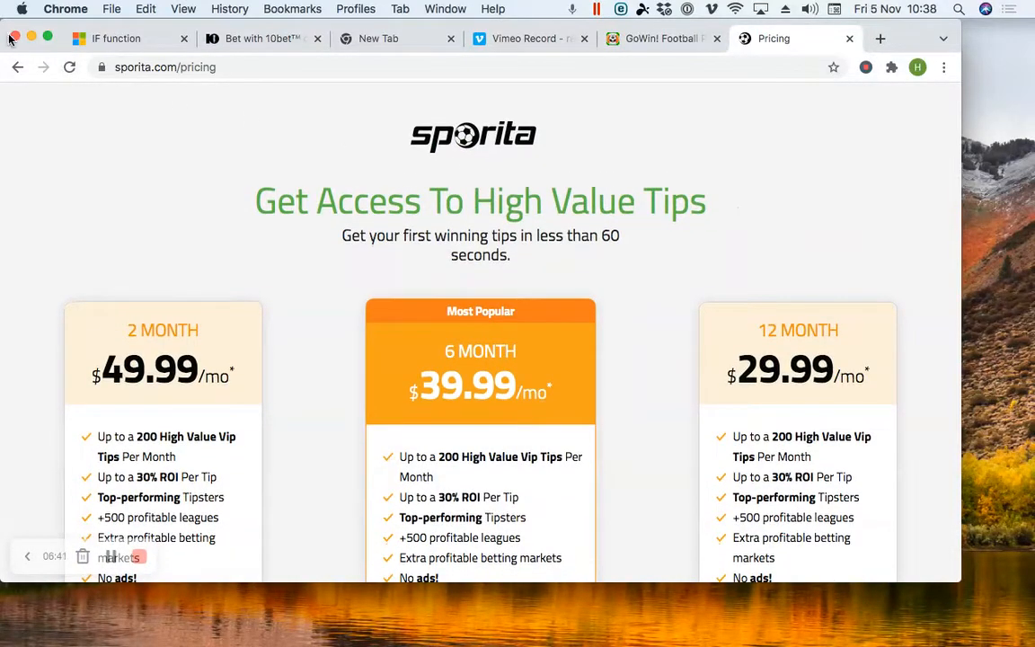
{"action": "left_click", "coordinate": [15, 66]}
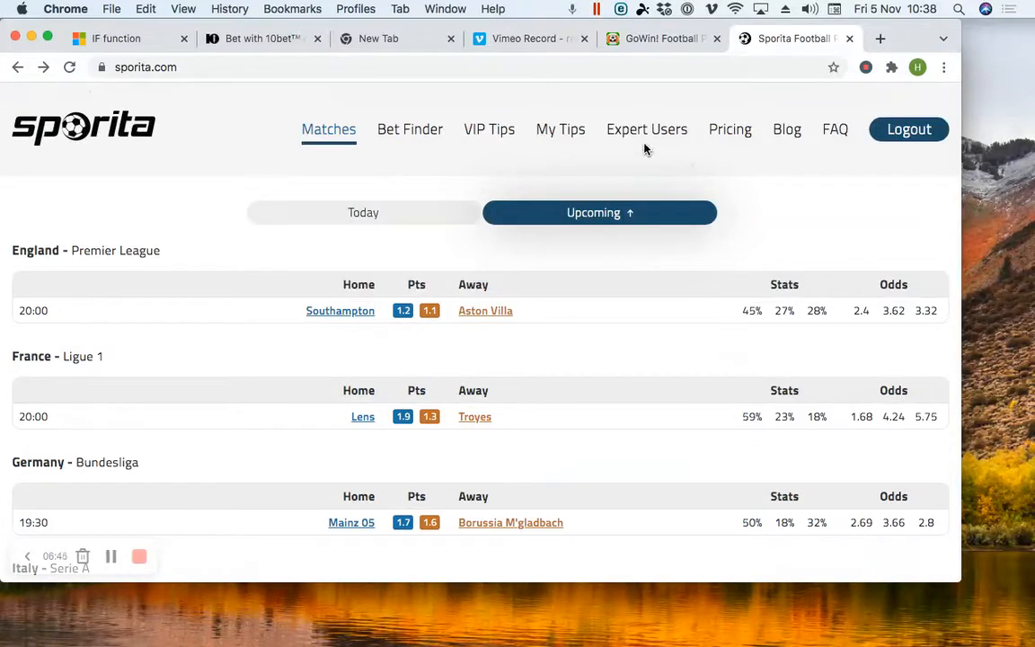
Save the VIP tips for Grazer AK against Amstetten and Mjøndalen against Viking
{"action": "left_click", "coordinate": [483, 132]}
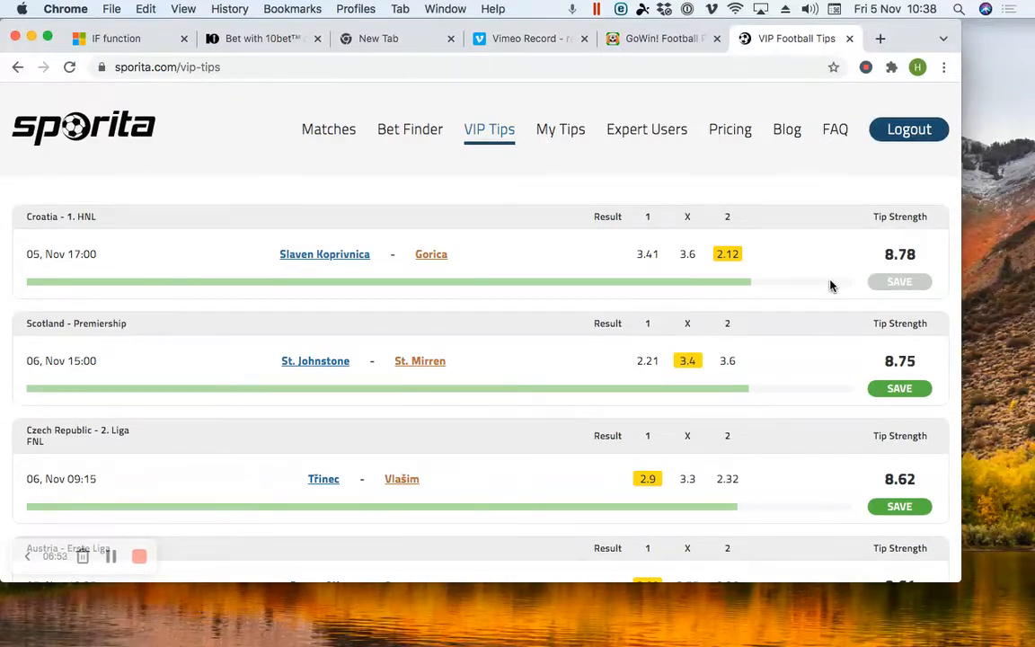
{"action": "scroll", "coordinate": [831, 286], "scroll_direction": "down", "scroll_amount": 4}
{"action": "scroll", "coordinate": [834, 316], "scroll_direction": "down", "scroll_amount": 2}
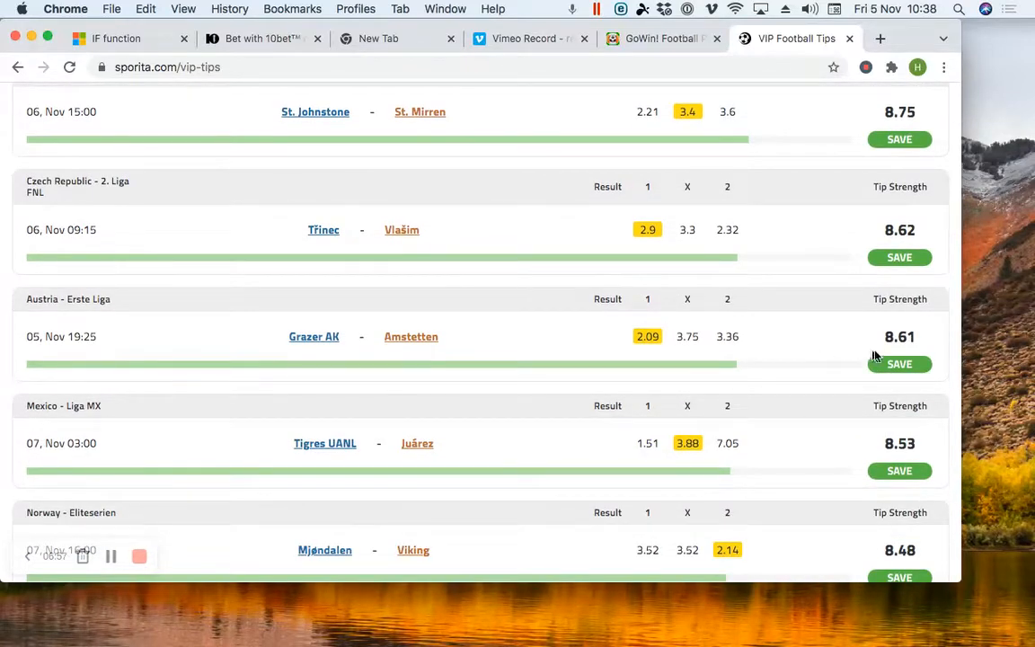
{"action": "left_click", "coordinate": [899, 363]}
{"action": "scroll", "coordinate": [832, 357], "scroll_direction": "down", "scroll_amount": 2}
{"action": "scroll", "coordinate": [827, 375], "scroll_direction": "down", "scroll_amount": 2}
{"action": "left_click", "coordinate": [898, 411]}
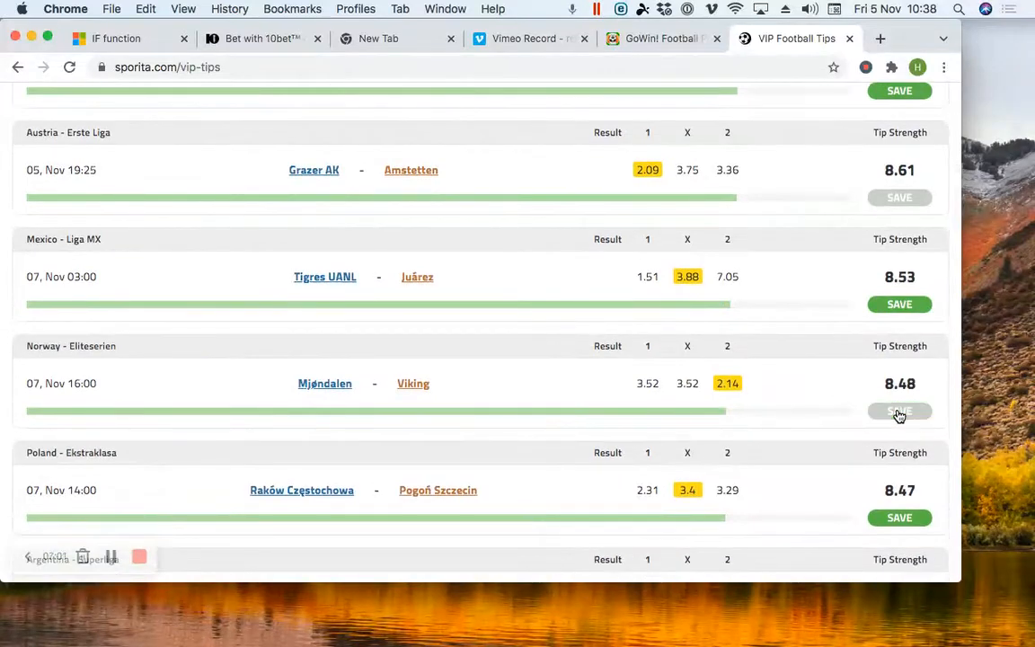
Save the VIP tips for Jeju United against Suwon Bluewings and Willem II against Sparta Rotterdam
{"action": "scroll", "coordinate": [830, 417], "scroll_direction": "down", "scroll_amount": 6}
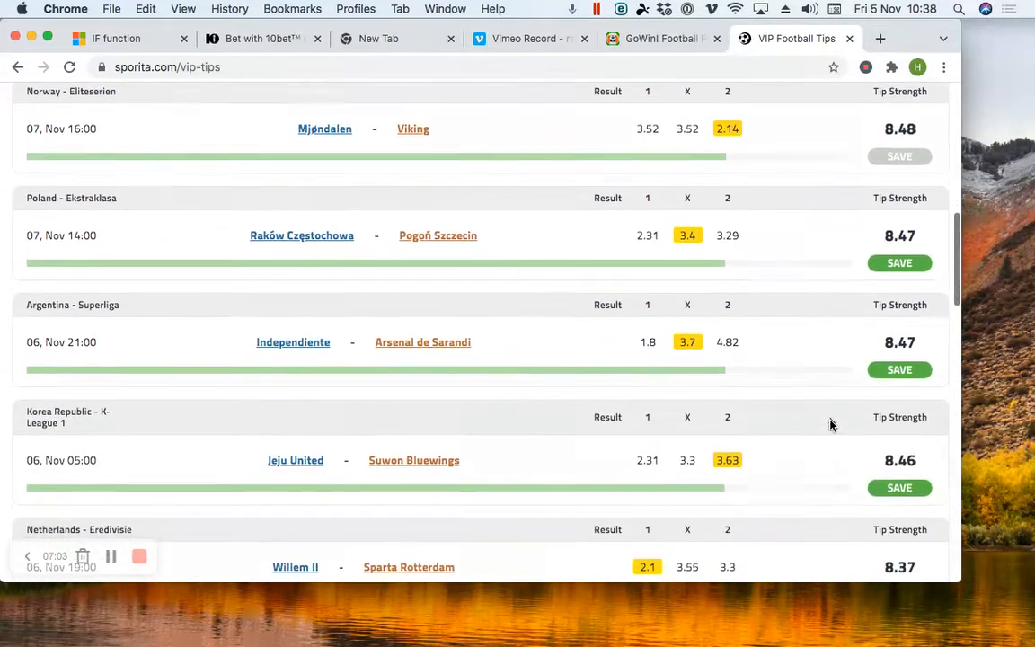
{"action": "left_click", "coordinate": [899, 488]}
{"action": "scroll", "coordinate": [846, 441], "scroll_direction": "down", "scroll_amount": 3}
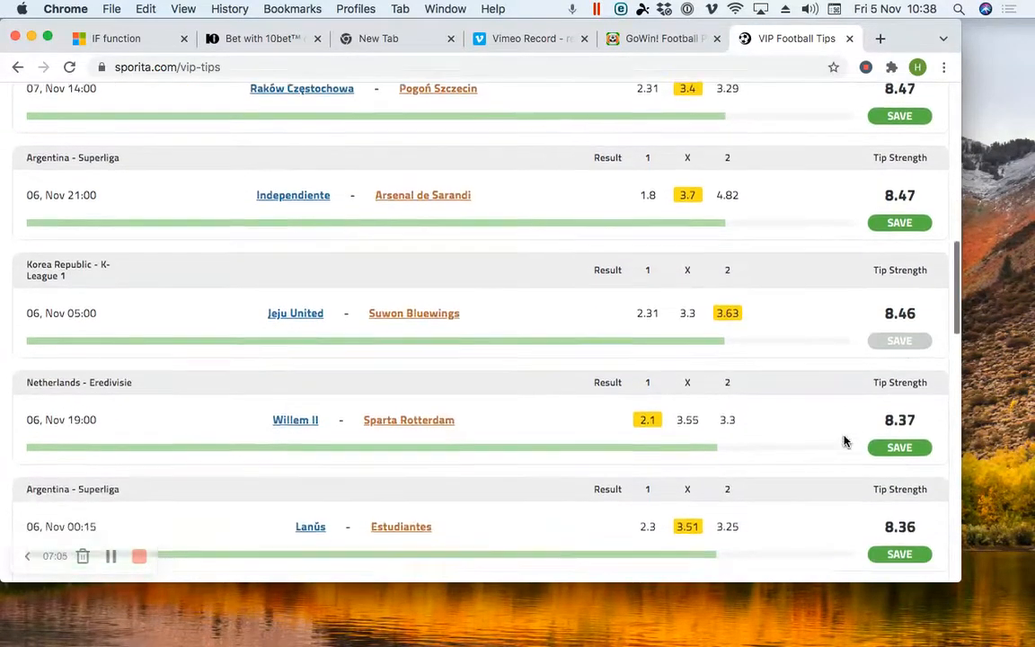
{"action": "left_click", "coordinate": [899, 420]}
Look through the remaining VIP tips and open the My Tips page
{"action": "scroll", "coordinate": [827, 449], "scroll_direction": "down", "scroll_amount": 2}
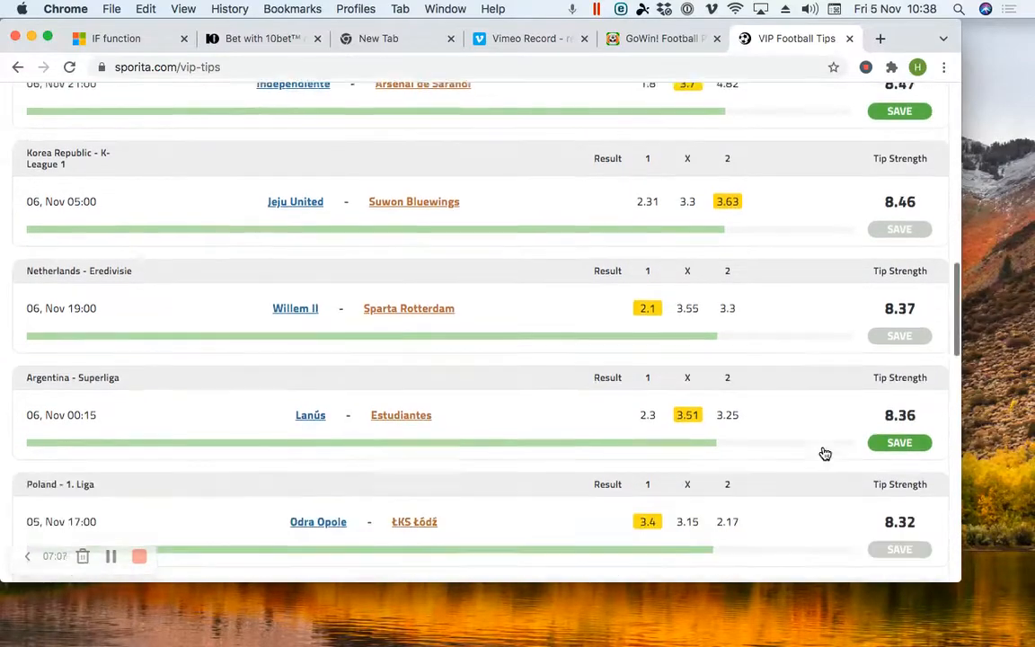
{"action": "scroll", "coordinate": [825, 453], "scroll_direction": "down", "scroll_amount": 2}
{"action": "scroll", "coordinate": [832, 429], "scroll_direction": "down", "scroll_amount": 2}
{"action": "scroll", "coordinate": [832, 428], "scroll_direction": "up", "scroll_amount": 5}
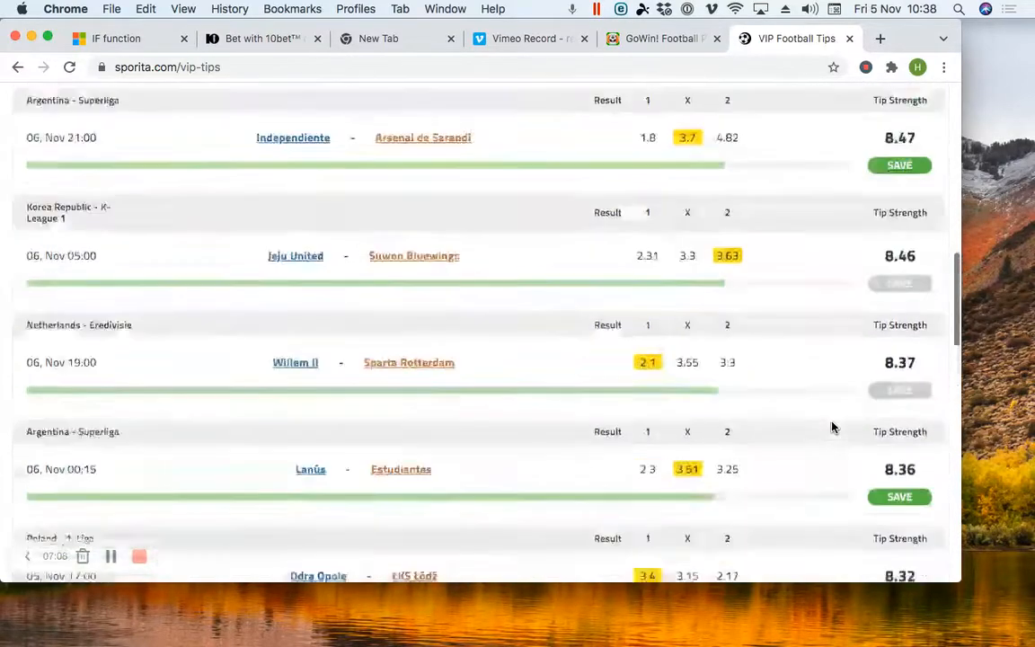
{"action": "scroll", "coordinate": [832, 423], "scroll_direction": "up", "scroll_amount": 15}
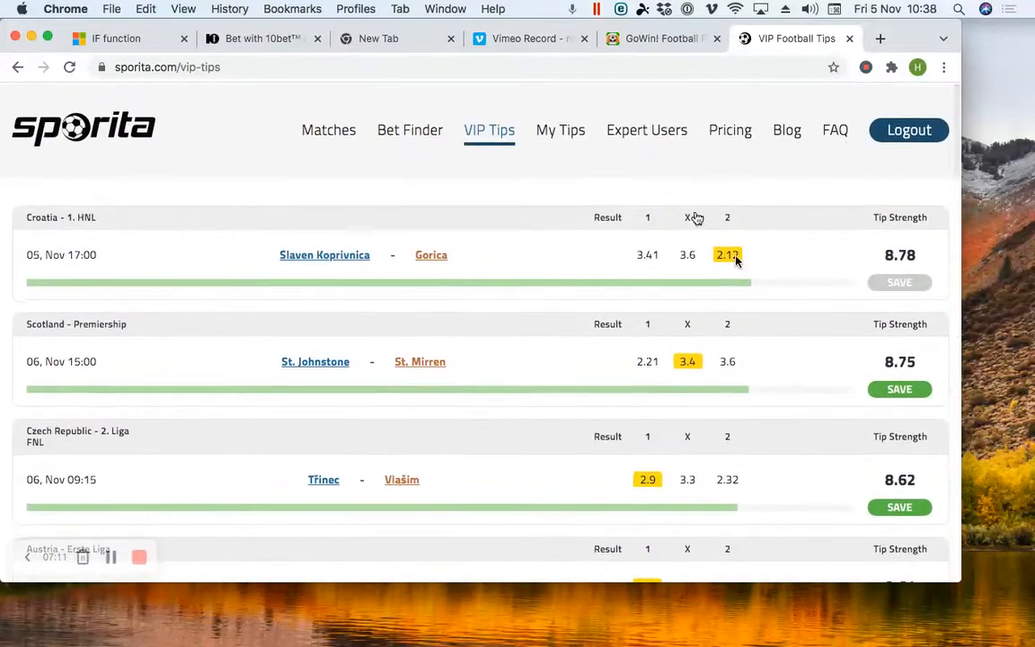
{"action": "left_click", "coordinate": [564, 130]}
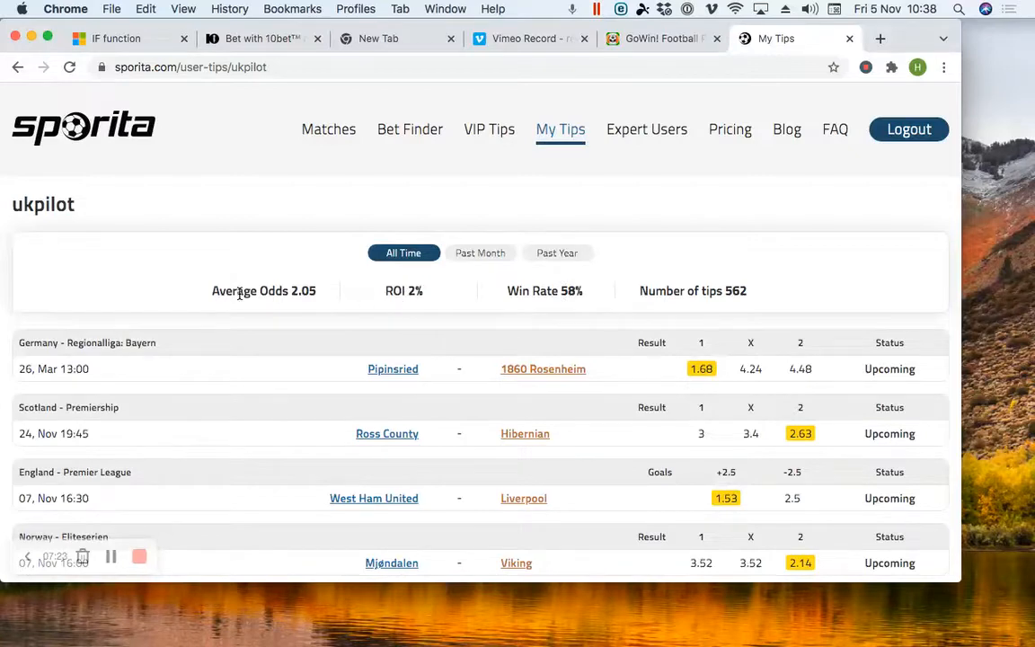
Check the account's all-time tip statistics and upcoming tips, and open the Expert Users page
{"action": "scroll", "coordinate": [284, 297], "scroll_direction": "down", "scroll_amount": 3}
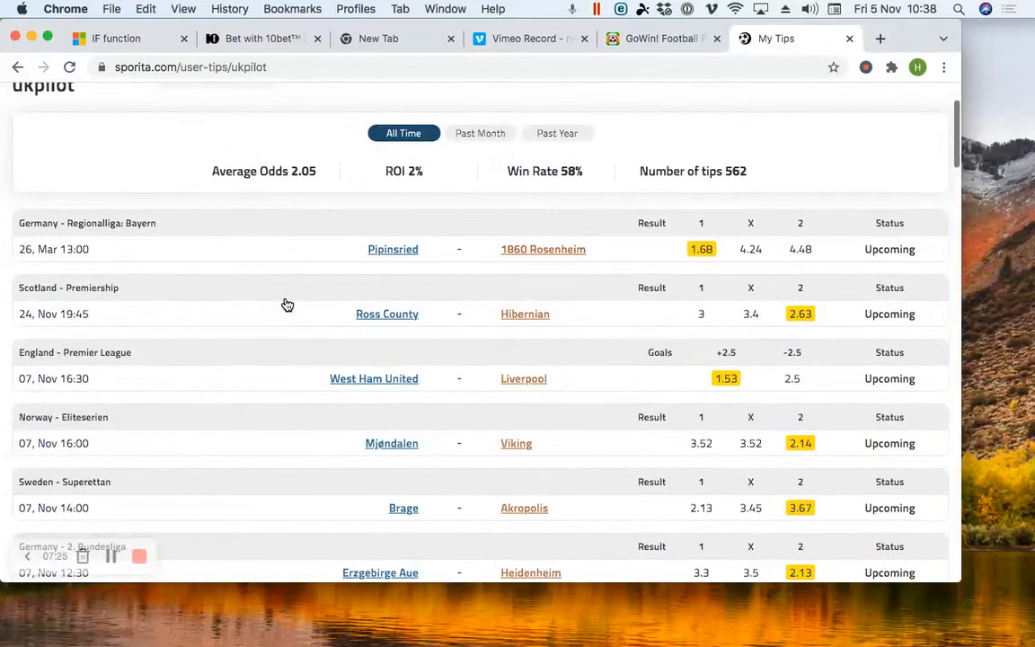
{"action": "scroll", "coordinate": [287, 303], "scroll_direction": "up", "scroll_amount": 3}
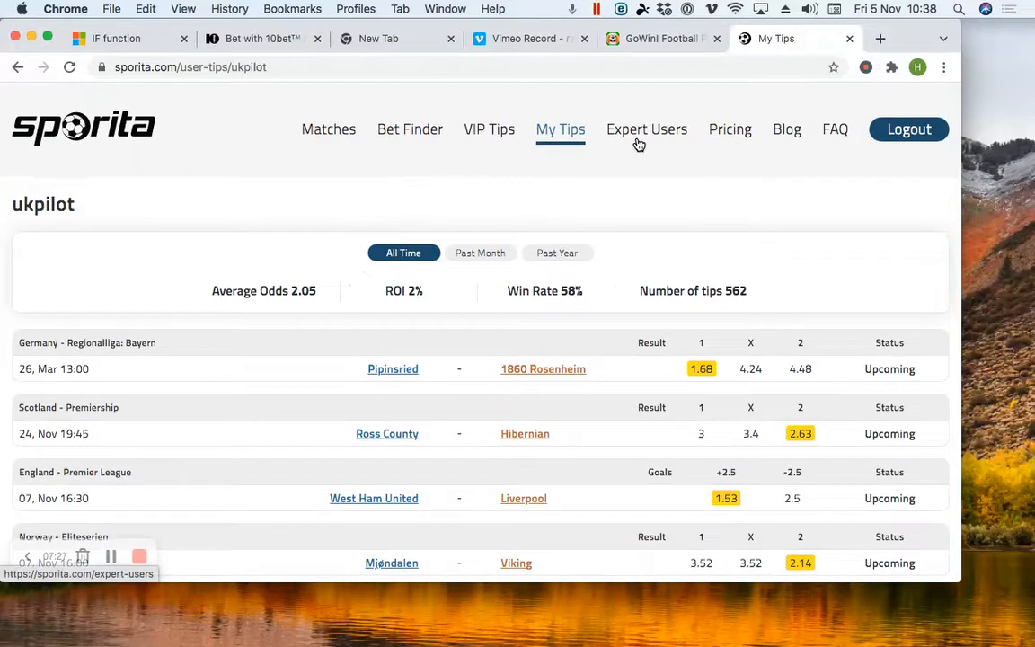
{"action": "left_click", "coordinate": [638, 144]}
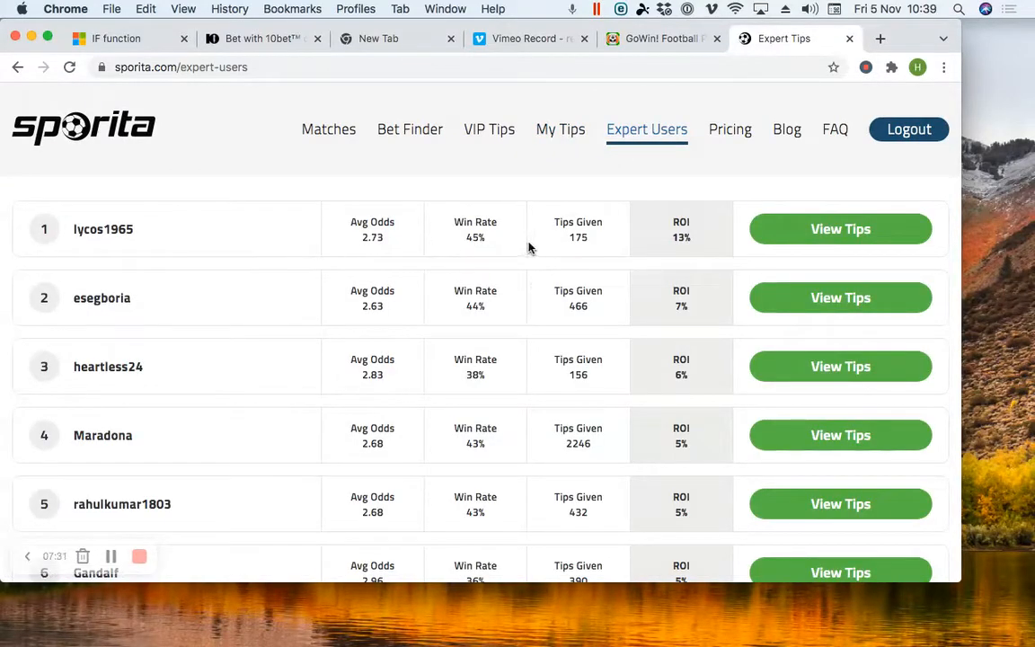
Compare the average odds, win rate, tips given and ROI of all 30 ranked expert users
{"action": "scroll", "coordinate": [659, 306], "scroll_direction": "down", "scroll_amount": 1}
{"action": "scroll", "coordinate": [659, 306], "scroll_direction": "down", "scroll_amount": 10}
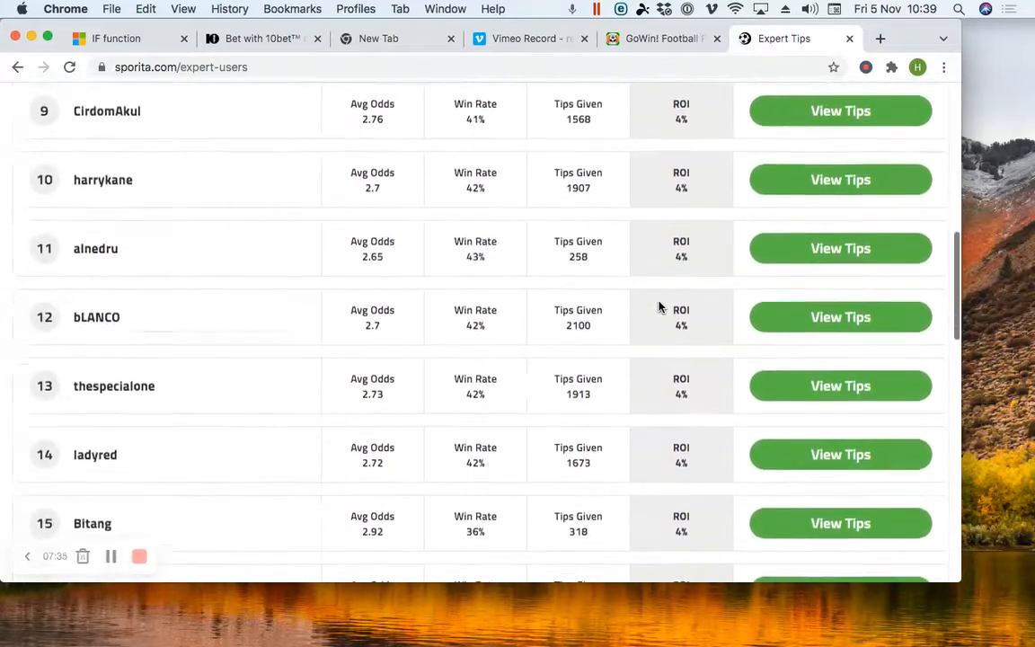
{"action": "scroll", "coordinate": [659, 307], "scroll_direction": "up", "scroll_amount": 10}
{"action": "scroll", "coordinate": [658, 306], "scroll_direction": "down", "scroll_amount": 5}
{"action": "scroll", "coordinate": [659, 307], "scroll_direction": "down", "scroll_amount": 5}
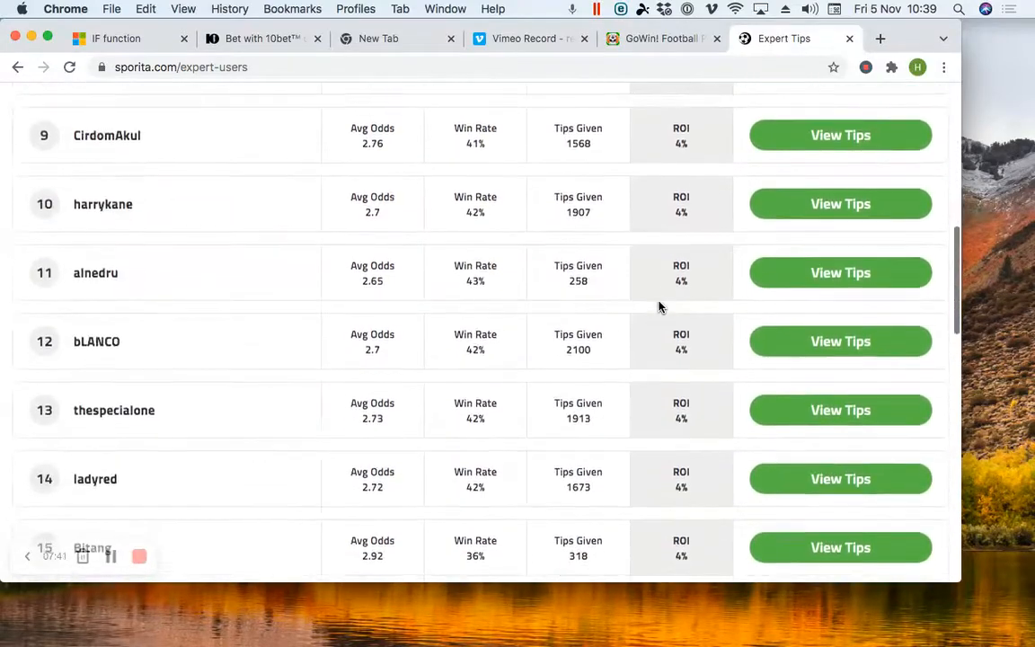
{"action": "scroll", "coordinate": [659, 306], "scroll_direction": "down", "scroll_amount": 10}
{"action": "scroll", "coordinate": [659, 307], "scroll_direction": "down", "scroll_amount": 5}
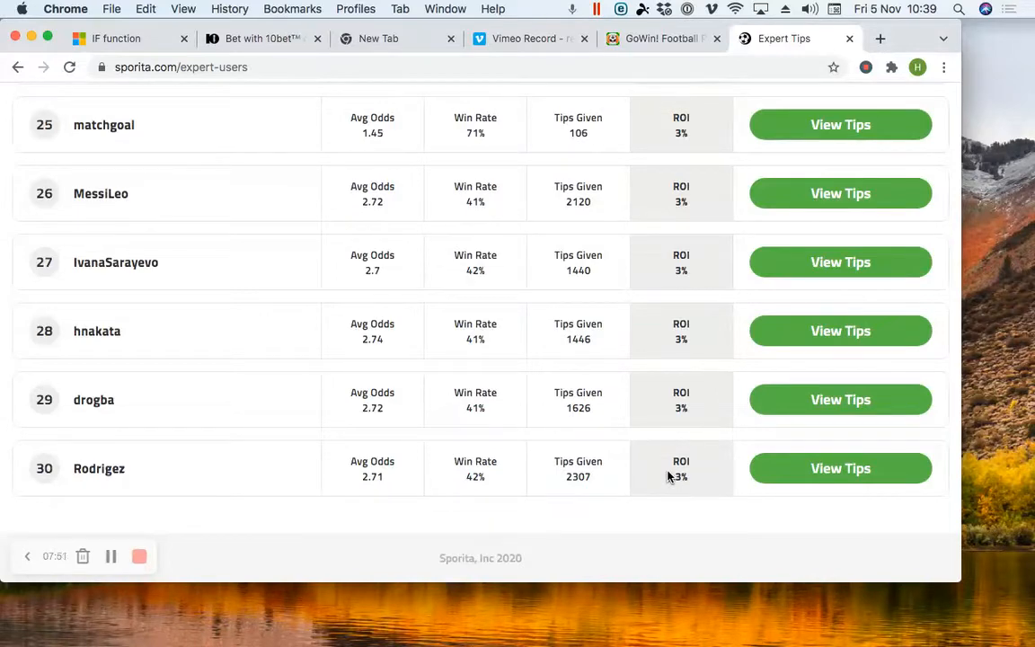
{"action": "scroll", "coordinate": [674, 388], "scroll_direction": "up", "scroll_amount": 5}
{"action": "scroll", "coordinate": [674, 389], "scroll_direction": "up", "scroll_amount": 2}
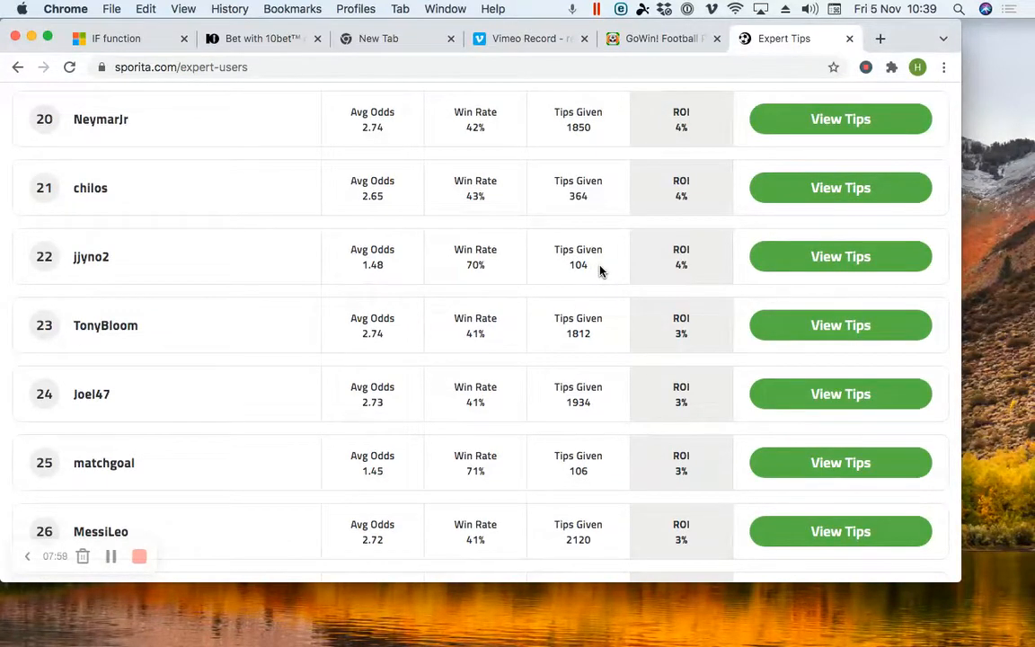
{"action": "scroll", "coordinate": [580, 267], "scroll_direction": "up", "scroll_amount": 20}
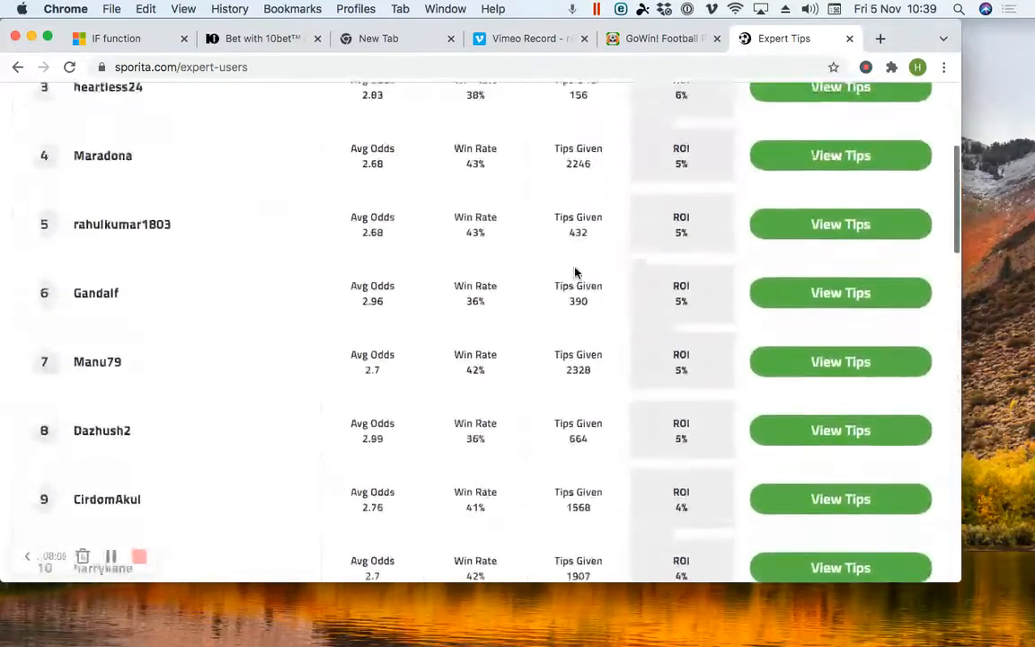
Look through the account's own tip history on My Tips and show its statistics for the past month
{"action": "left_click", "coordinate": [561, 132]}
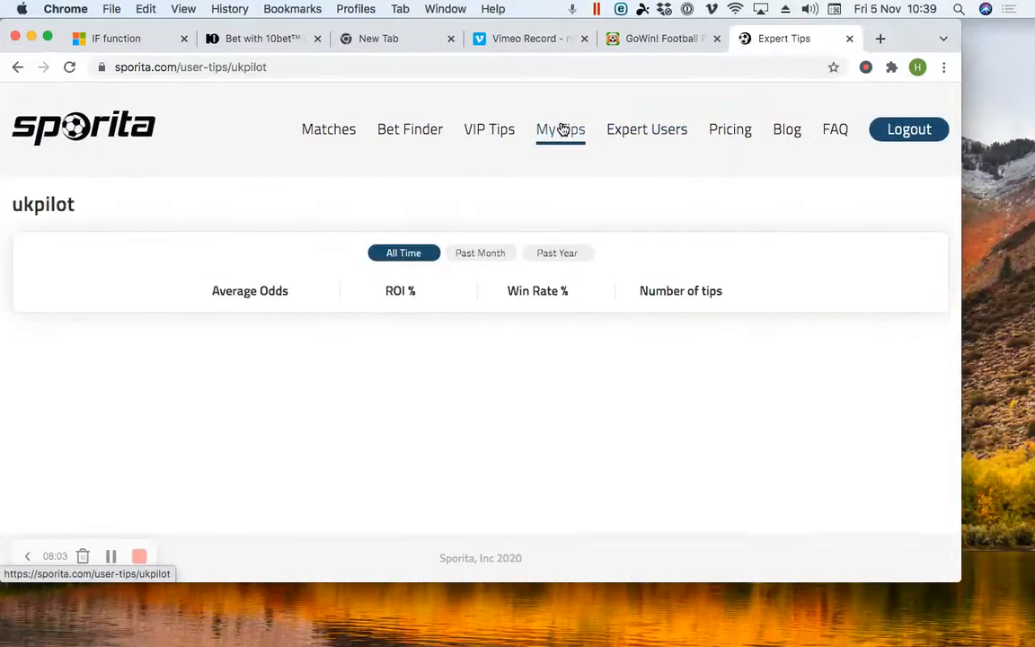
{"action": "scroll", "coordinate": [551, 367], "scroll_direction": "down", "scroll_amount": 10}
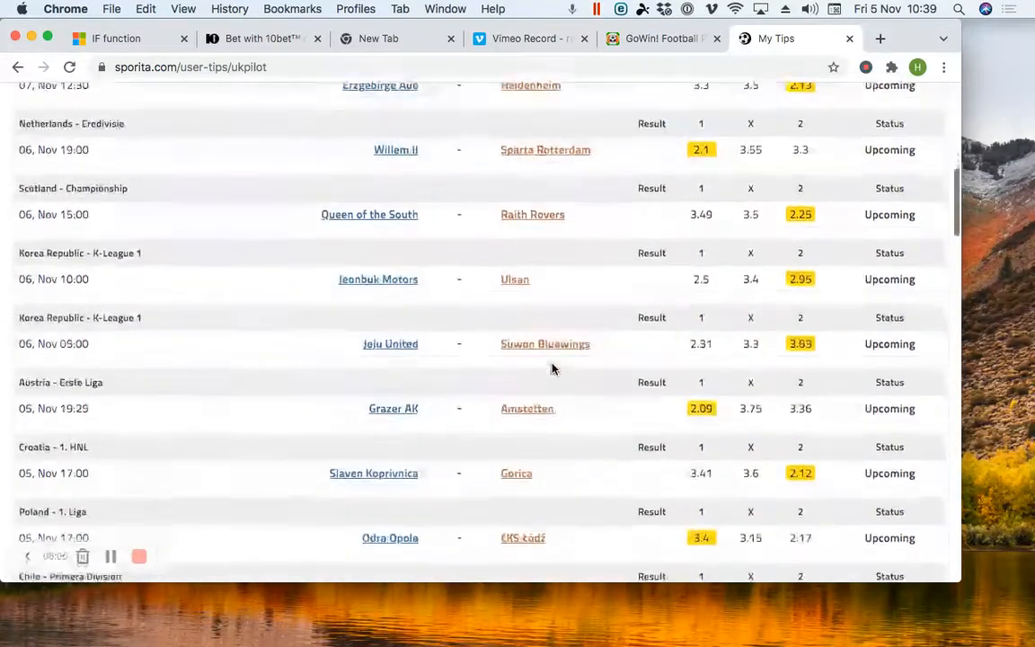
{"action": "scroll", "coordinate": [552, 369], "scroll_direction": "down", "scroll_amount": 10}
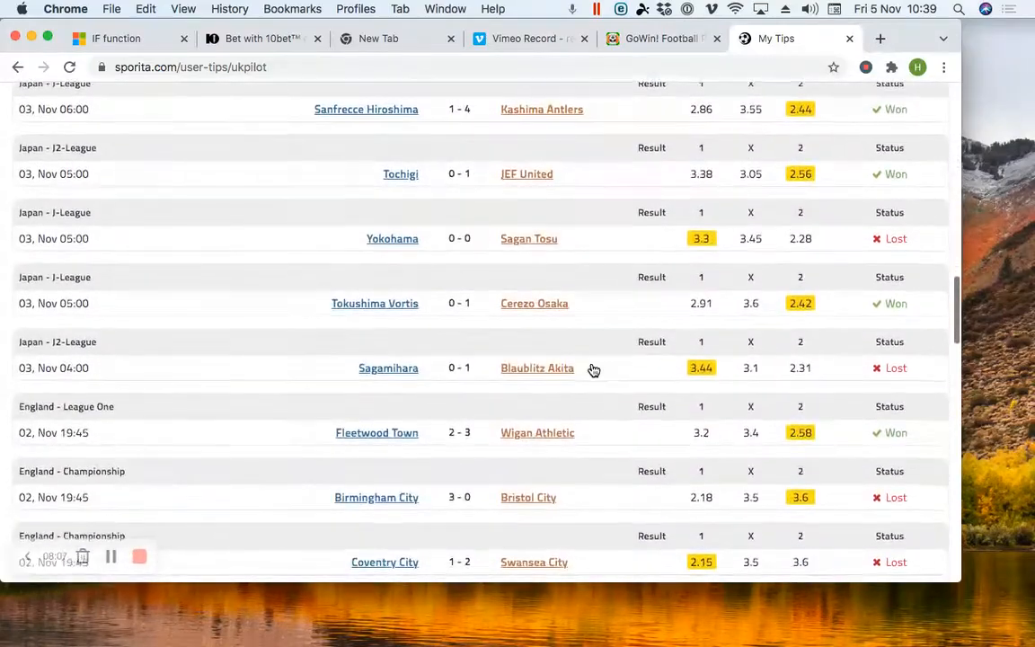
{"action": "scroll", "coordinate": [593, 370], "scroll_direction": "down", "scroll_amount": 10}
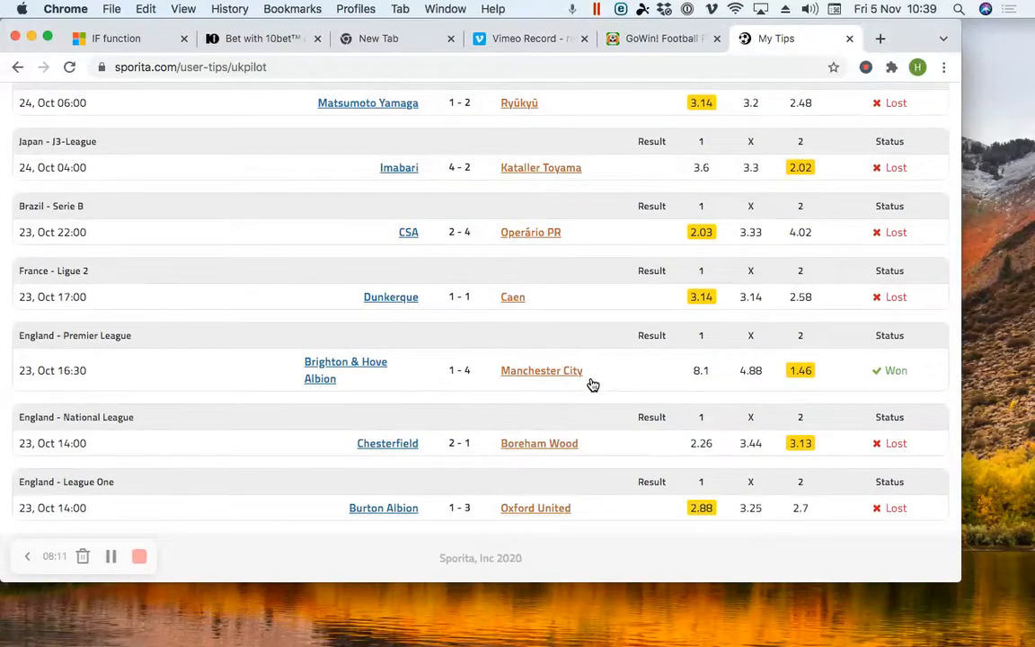
{"action": "scroll", "coordinate": [593, 385], "scroll_direction": "up", "scroll_amount": 5}
{"action": "scroll", "coordinate": [593, 384], "scroll_direction": "up", "scroll_amount": 20}
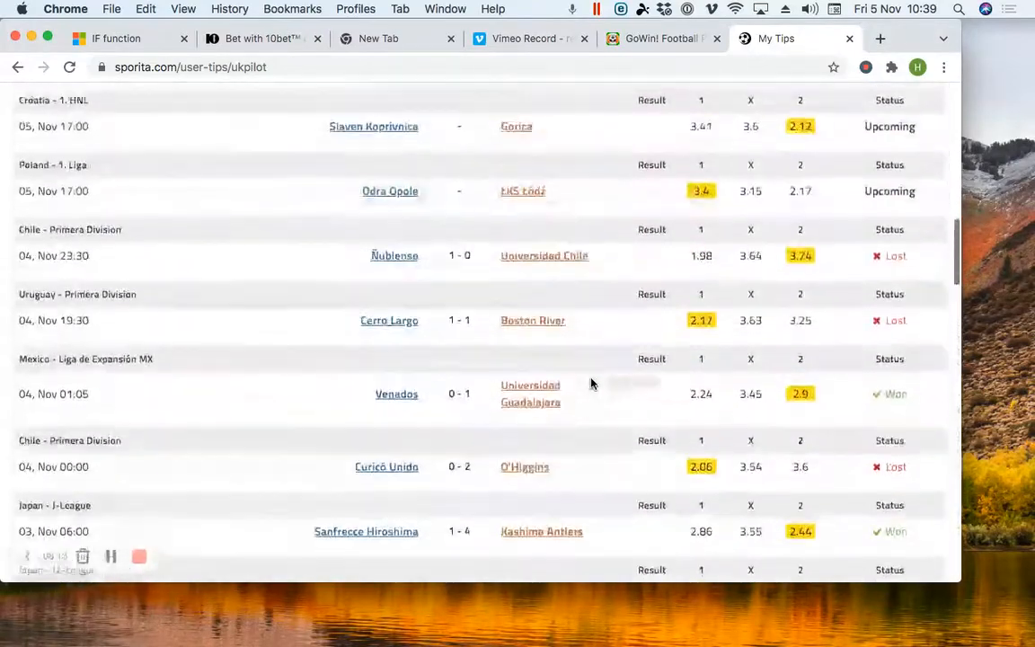
{"action": "scroll", "coordinate": [592, 384], "scroll_direction": "up", "scroll_amount": 10}
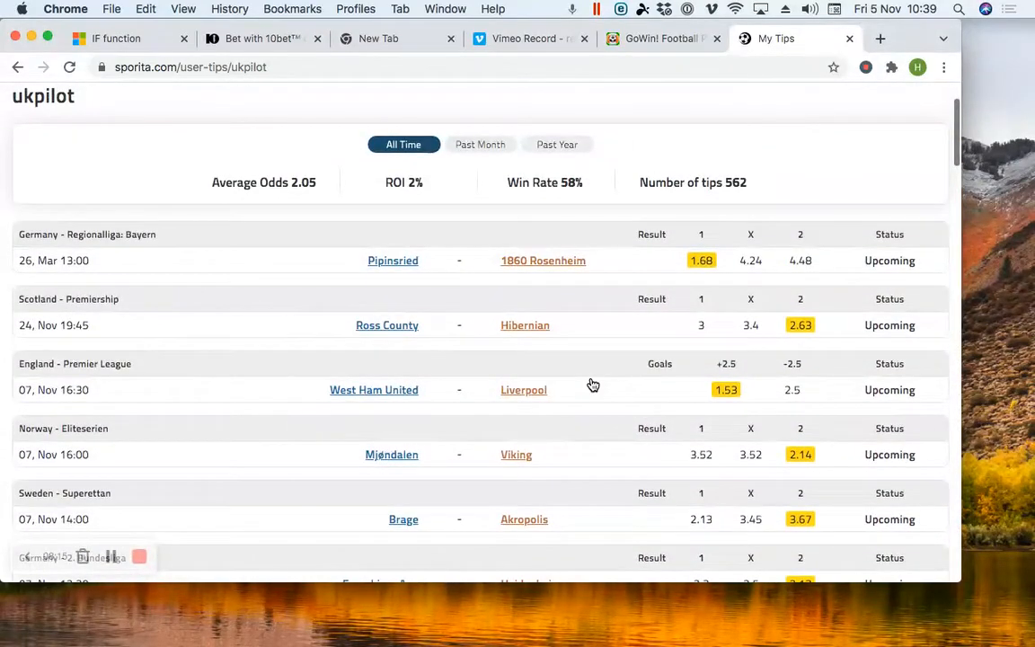
{"action": "left_click", "coordinate": [484, 147]}
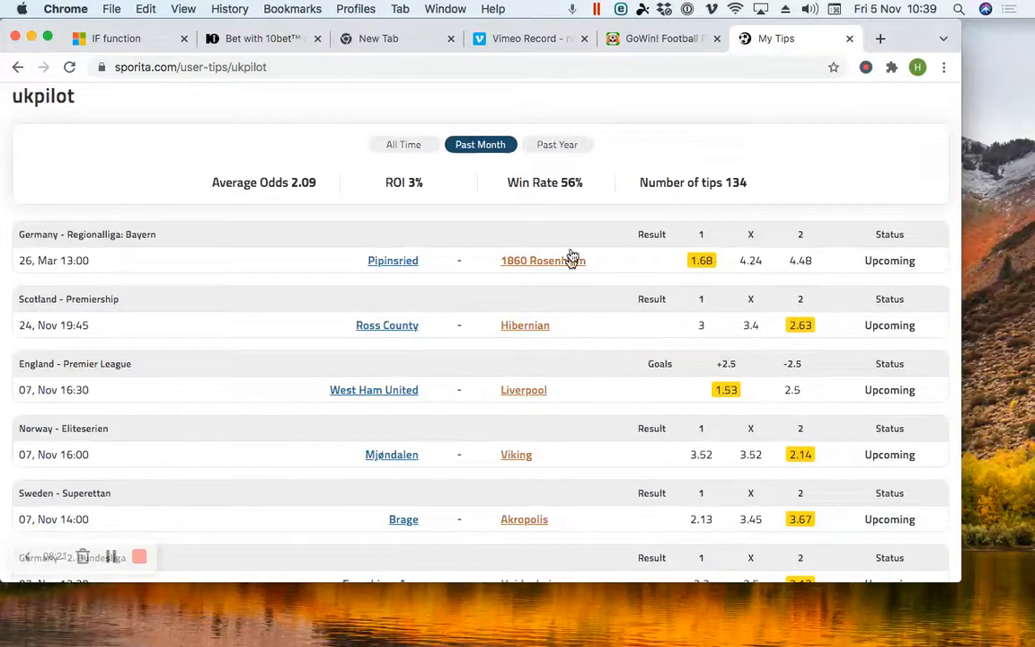
Switch to the open GoWin! website and look over its football prediction software introduction and download offer
{"action": "left_click", "coordinate": [629, 51]}
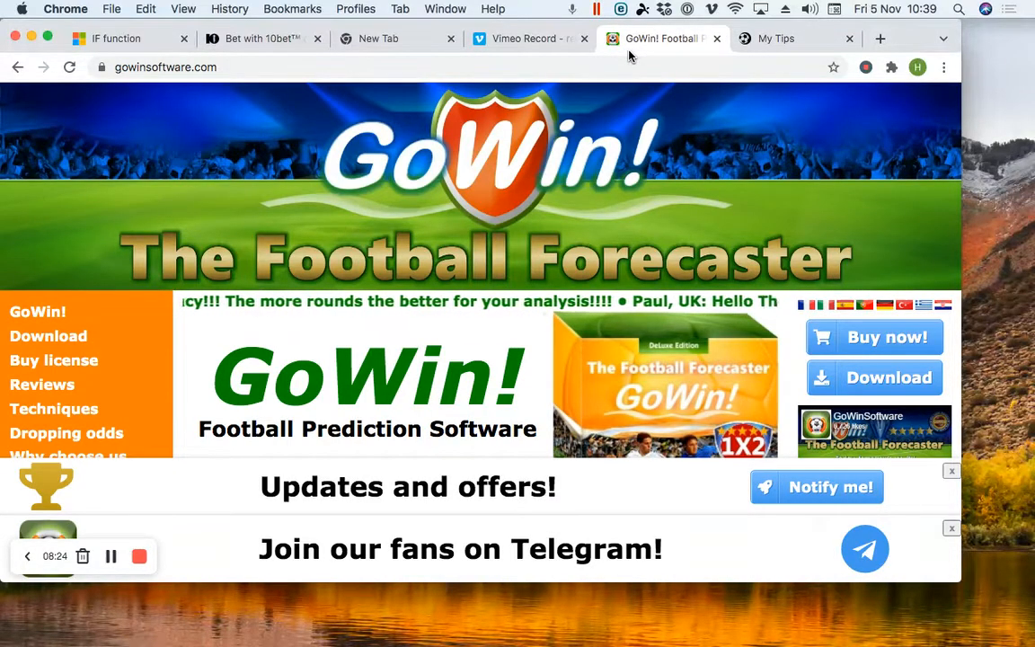
{"action": "scroll", "coordinate": [388, 366], "scroll_direction": "down", "scroll_amount": 5}
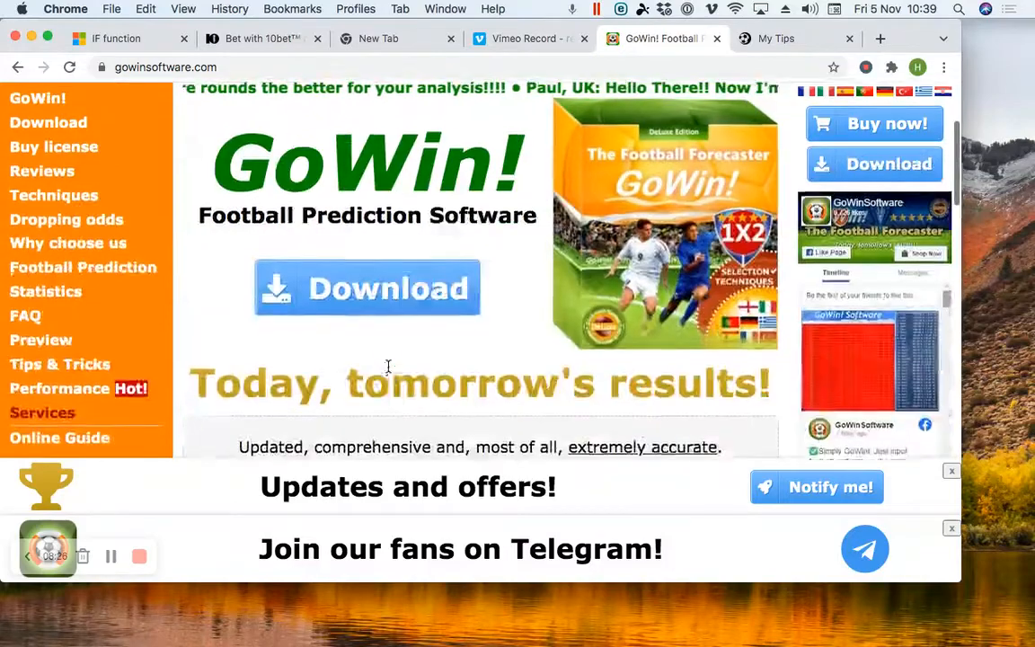
{"action": "scroll", "coordinate": [388, 370], "scroll_direction": "down", "scroll_amount": 4}
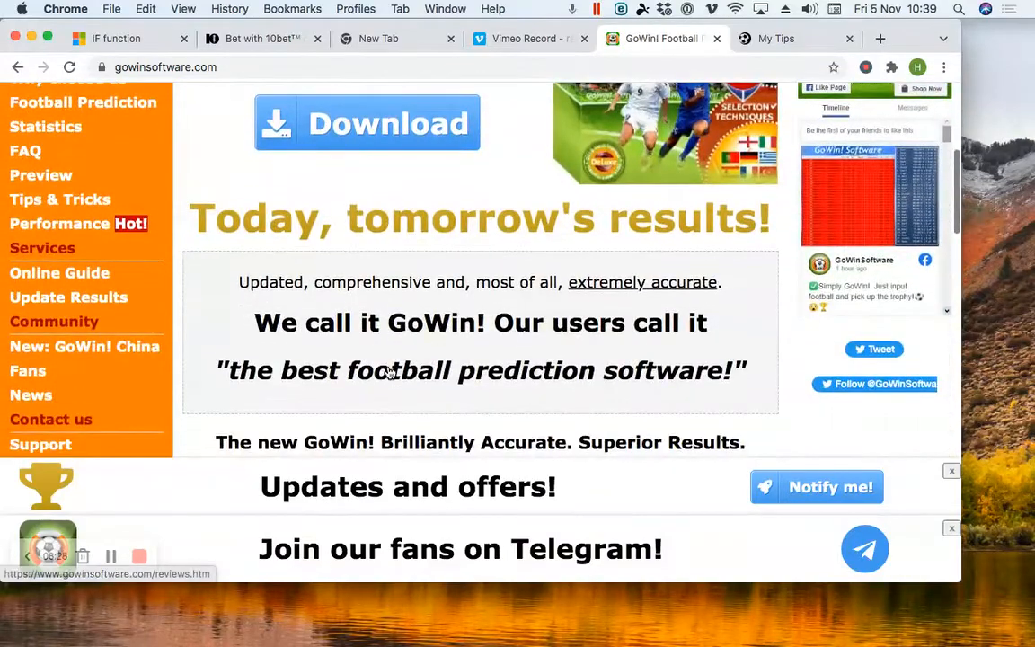
{"action": "scroll", "coordinate": [388, 365], "scroll_direction": "down", "scroll_amount": 4}
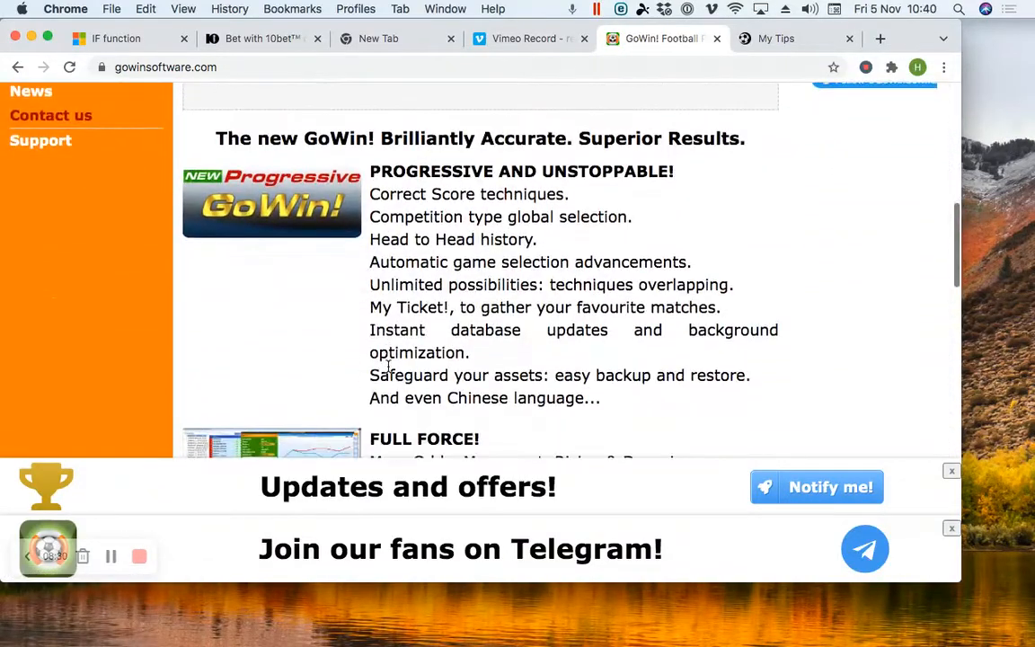
{"action": "scroll", "coordinate": [388, 366], "scroll_direction": "up", "scroll_amount": 15}
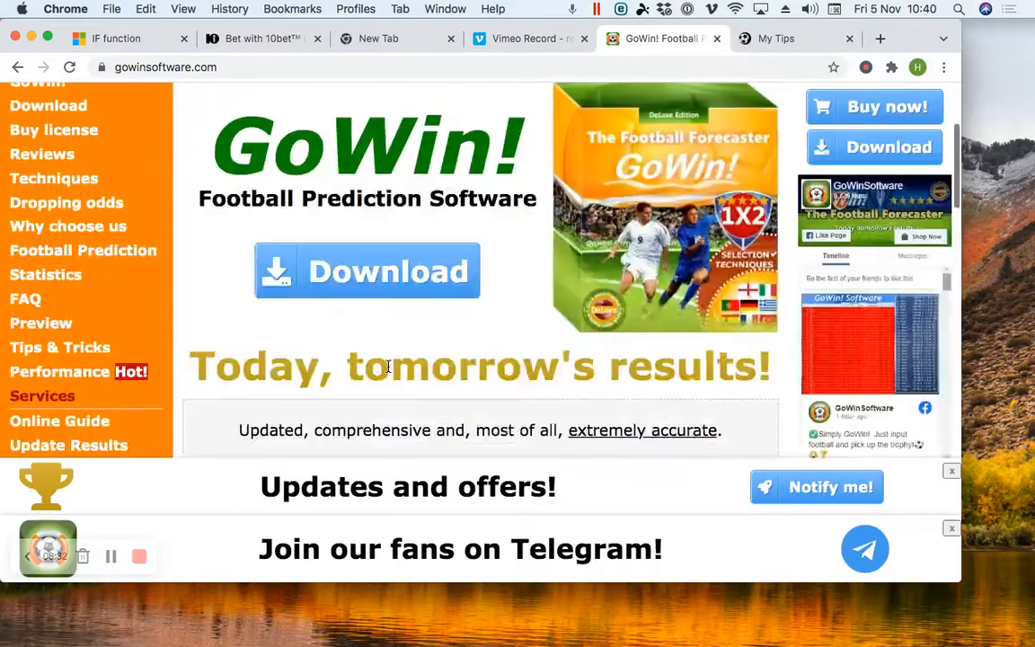
{"action": "scroll", "coordinate": [386, 365], "scroll_direction": "down", "scroll_amount": 2}
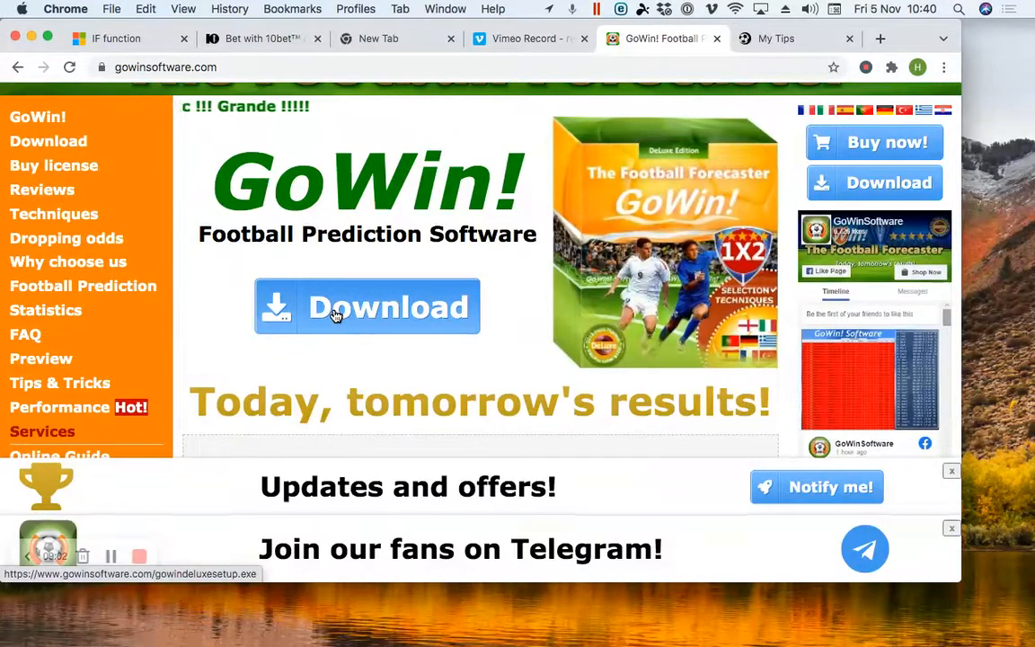
Switch to the Windows 10 virtual machine in Parallels Desktop, postpone the offered update and resume the machine
{"action": "key", "text": "super+Tab"}
{"action": "key", "text": "super+Tab"}
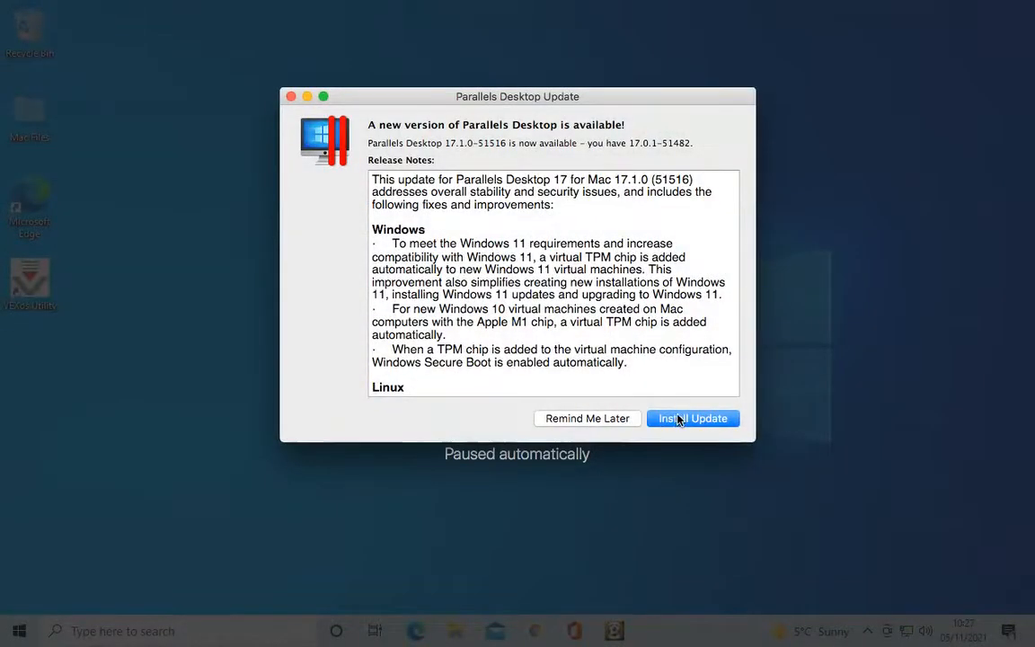
{"action": "left_click", "coordinate": [579, 419]}
{"action": "left_click", "coordinate": [556, 478]}
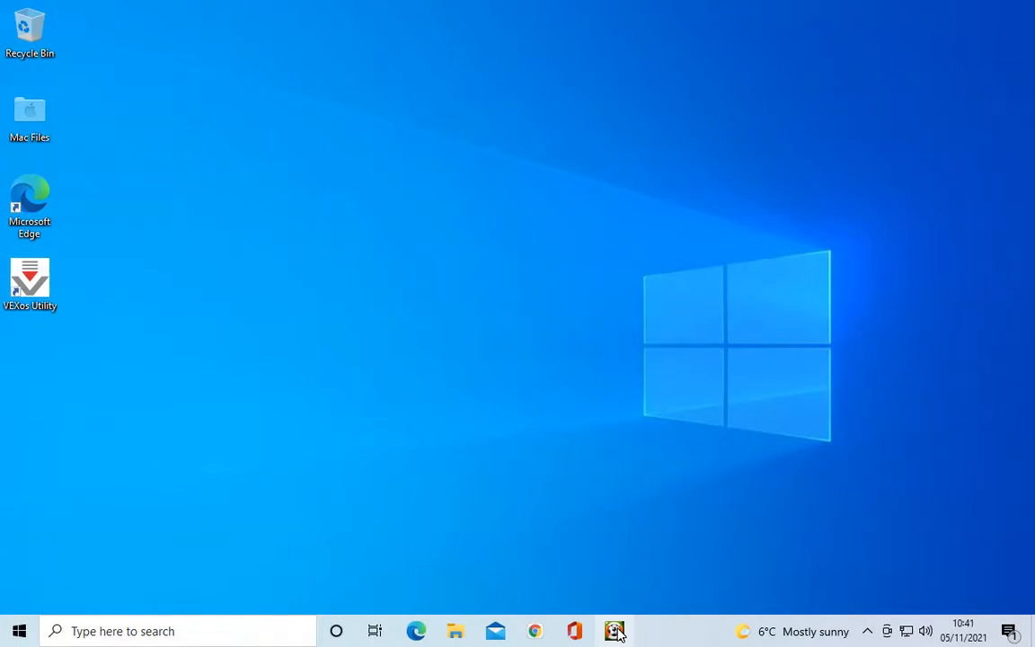
Launch GoWin! The Football Forecaster Deluxe Edition 2022, dismissing its error dialog and starting it again
{"action": "left_click", "coordinate": [616, 632]}
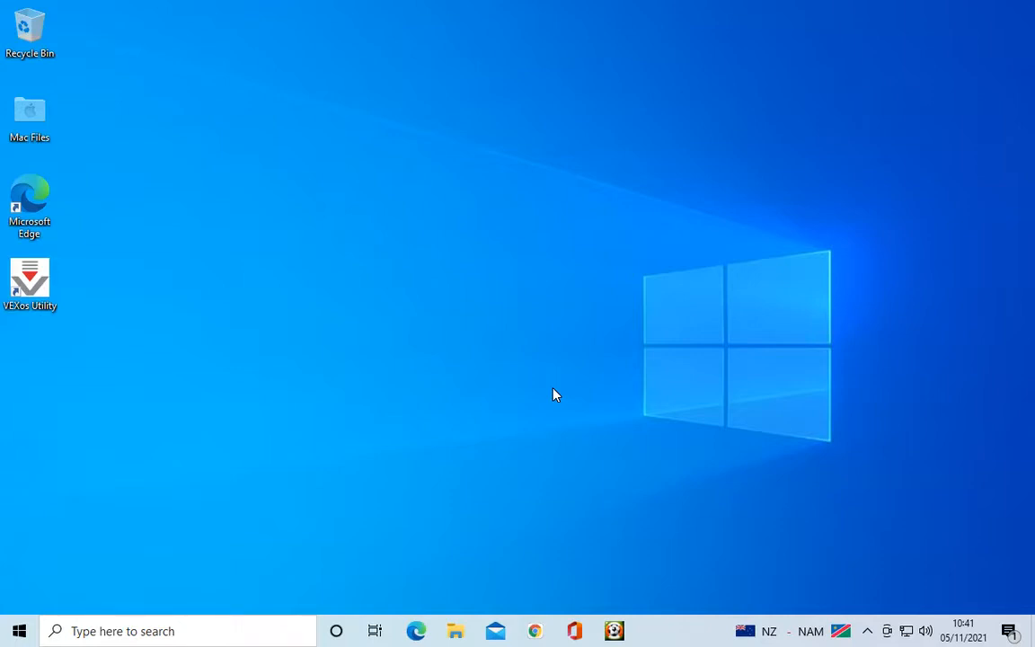
{"action": "left_click", "coordinate": [615, 631]}
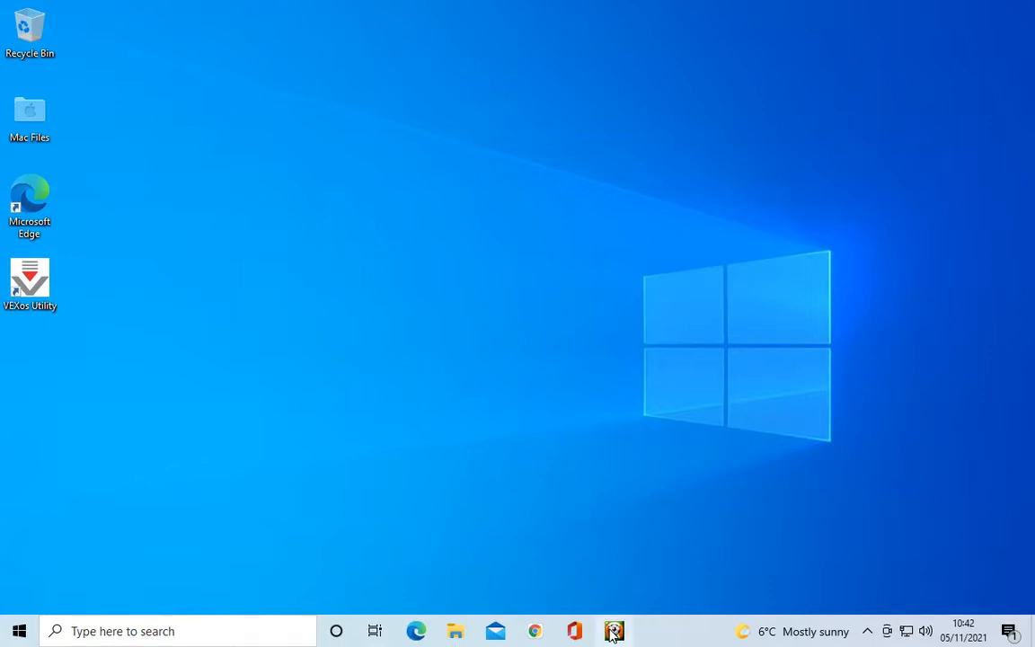
{"action": "key", "text": "super+Tab"}
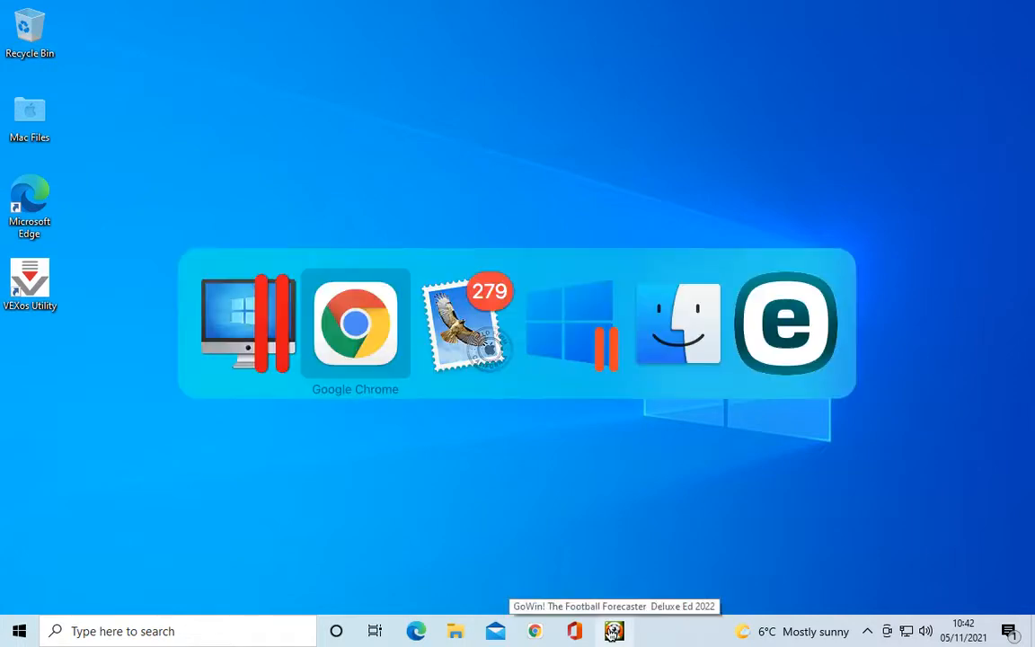
{"action": "key", "text": "super+Tab"}
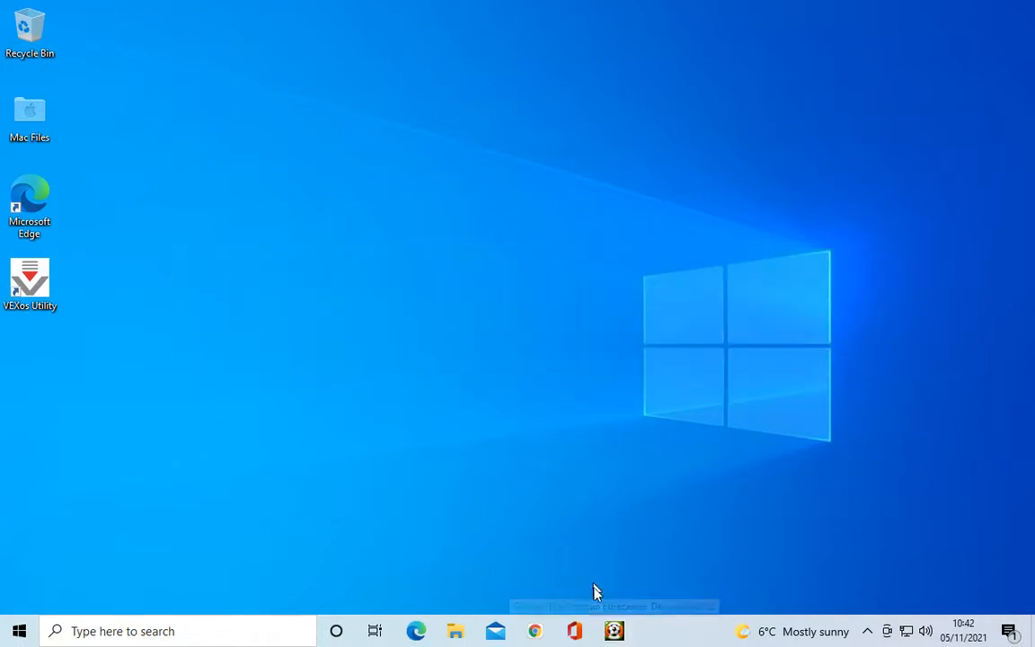
{"action": "left_click", "coordinate": [614, 632]}
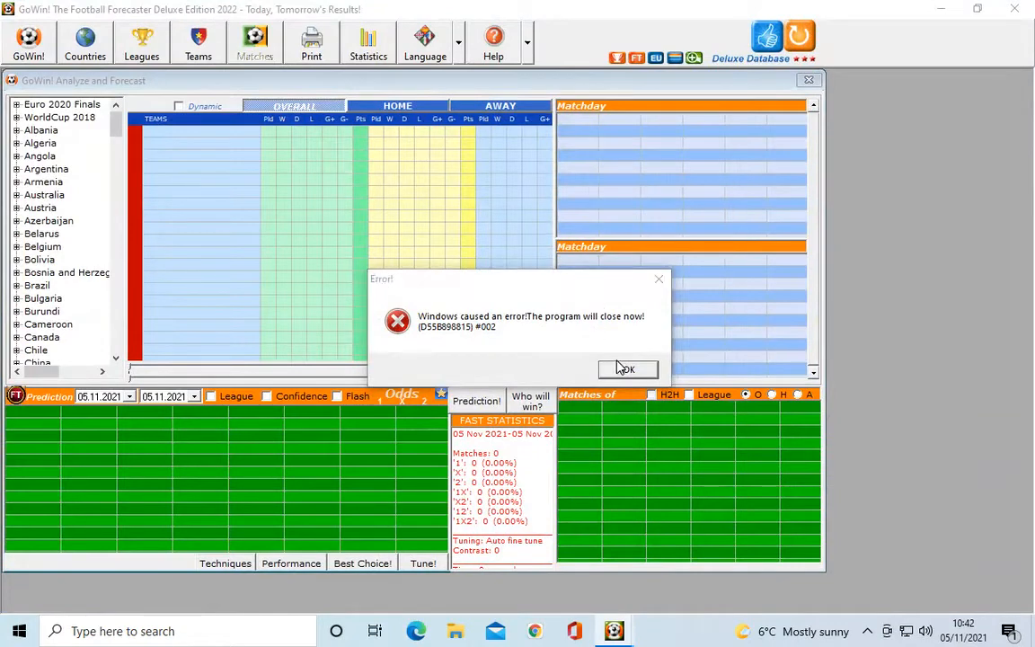
{"action": "left_click", "coordinate": [628, 370]}
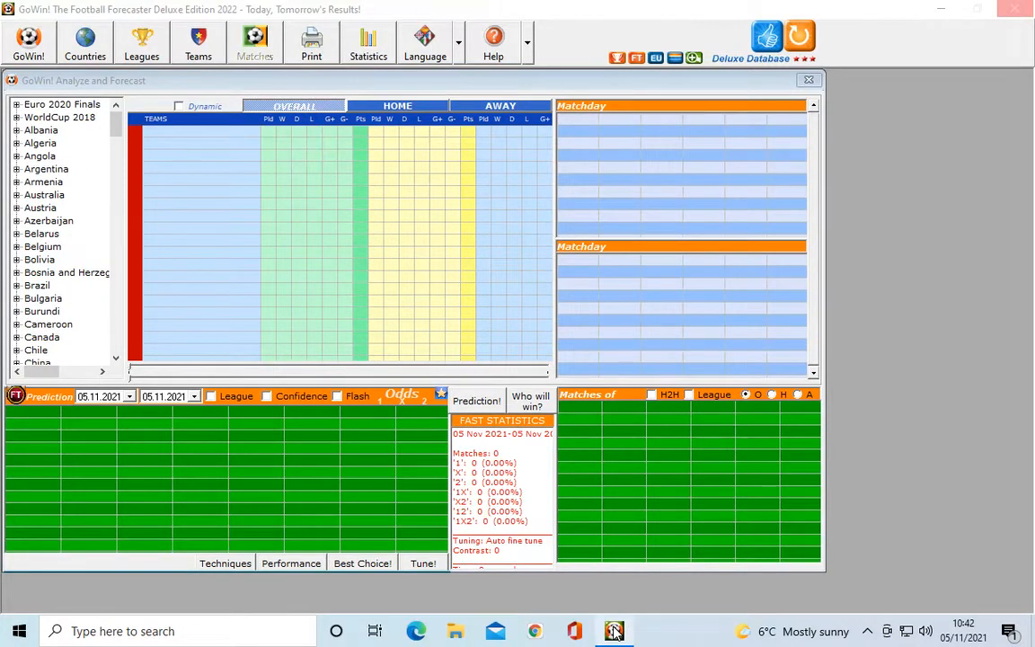
{"action": "mouse_move", "coordinate": [614, 632]}
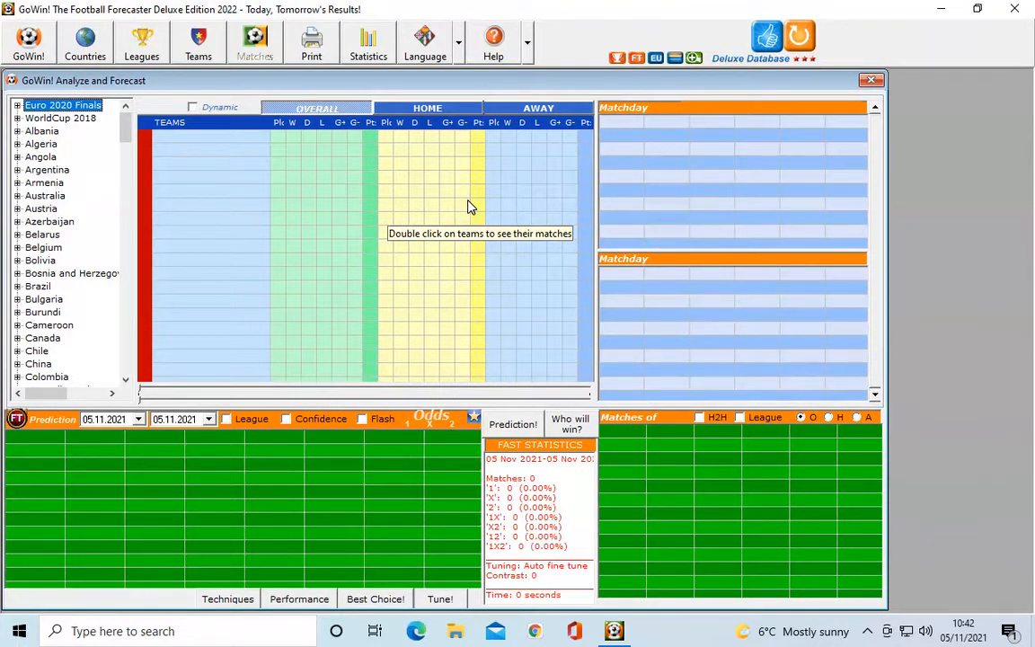
Switch to the GoWin! website in Chrome and look through its feature descriptions down to the England Premier League prediction accuracy check
{"action": "key", "text": "super+Tab"}
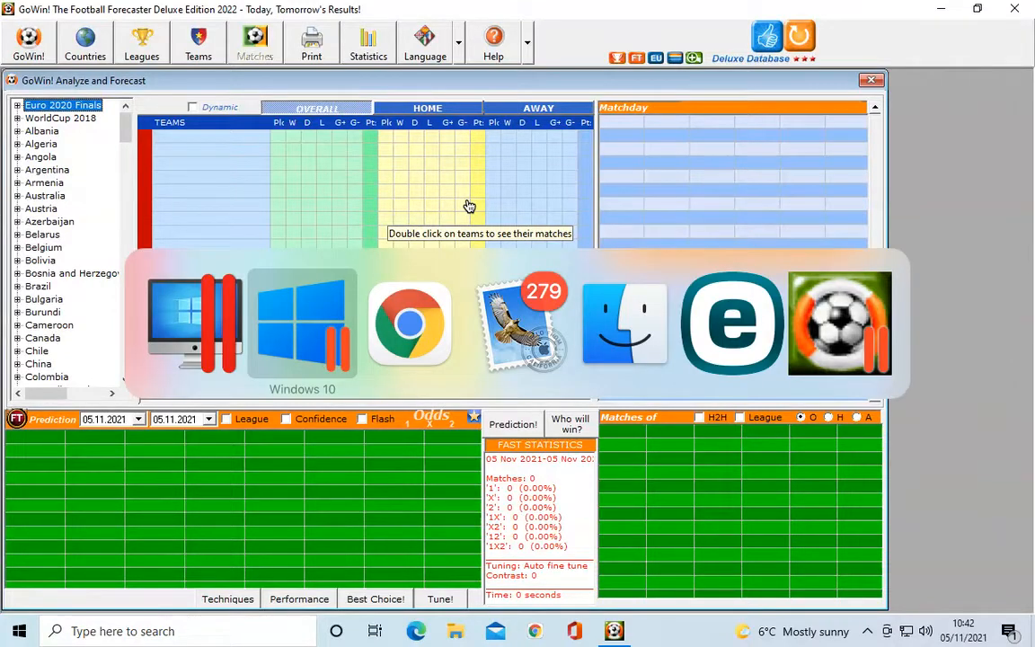
{"action": "key", "text": "super+Tab"}
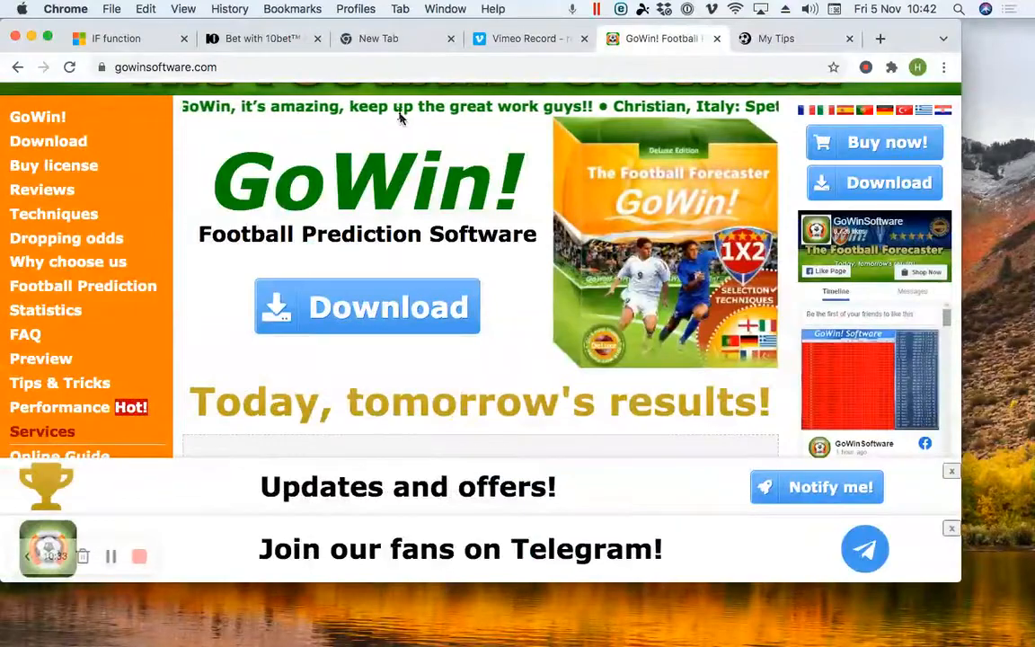
{"action": "scroll", "coordinate": [409, 262], "scroll_direction": "down", "scroll_amount": 3}
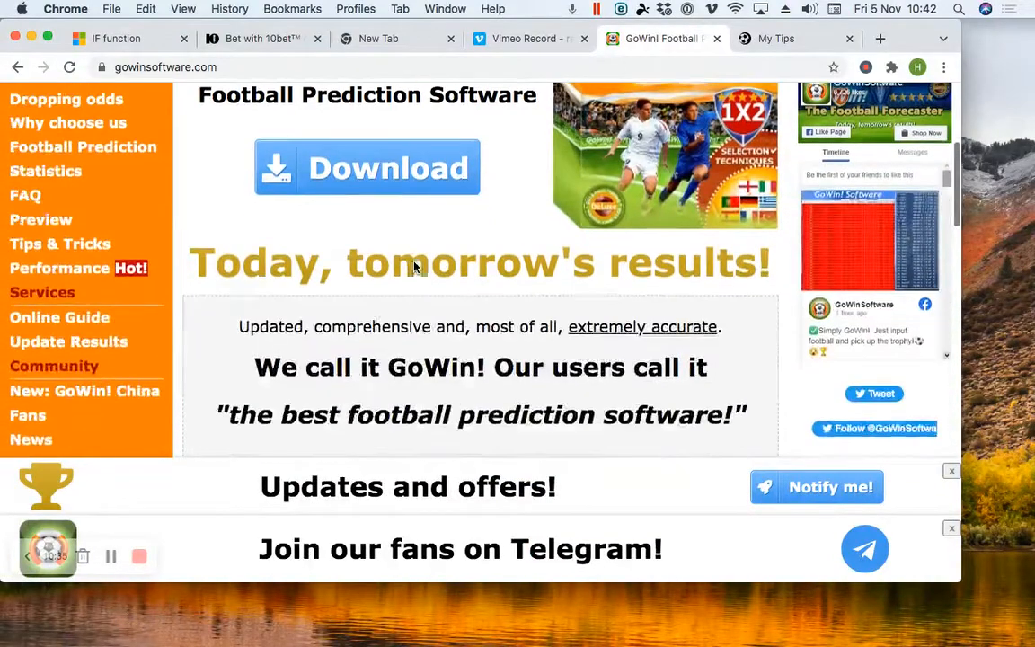
{"action": "scroll", "coordinate": [400, 262], "scroll_direction": "down", "scroll_amount": 10}
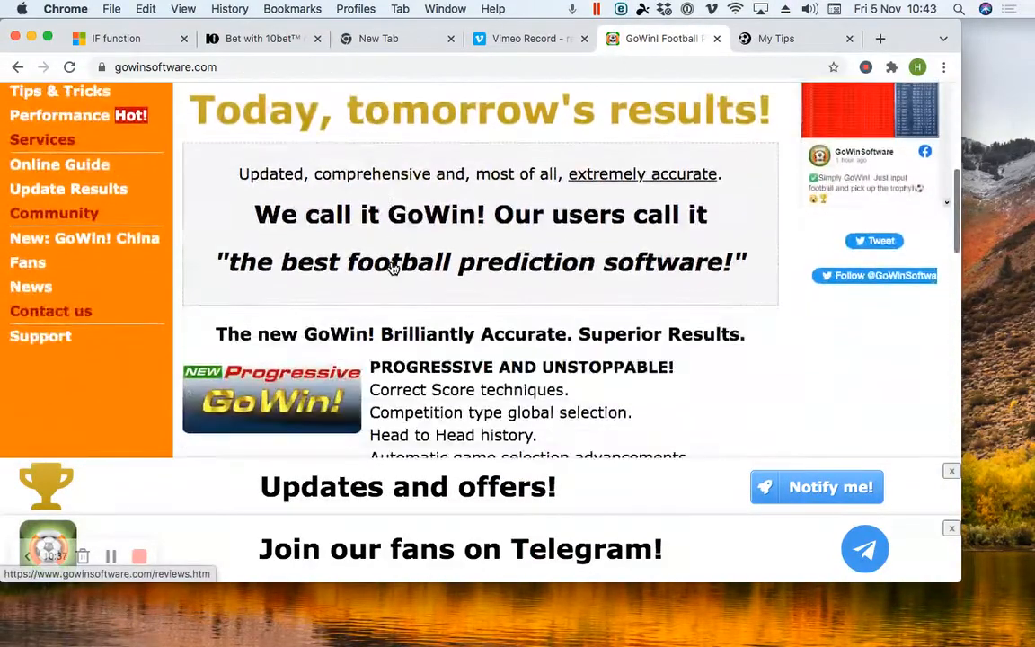
{"action": "scroll", "coordinate": [391, 262], "scroll_direction": "down", "scroll_amount": 20}
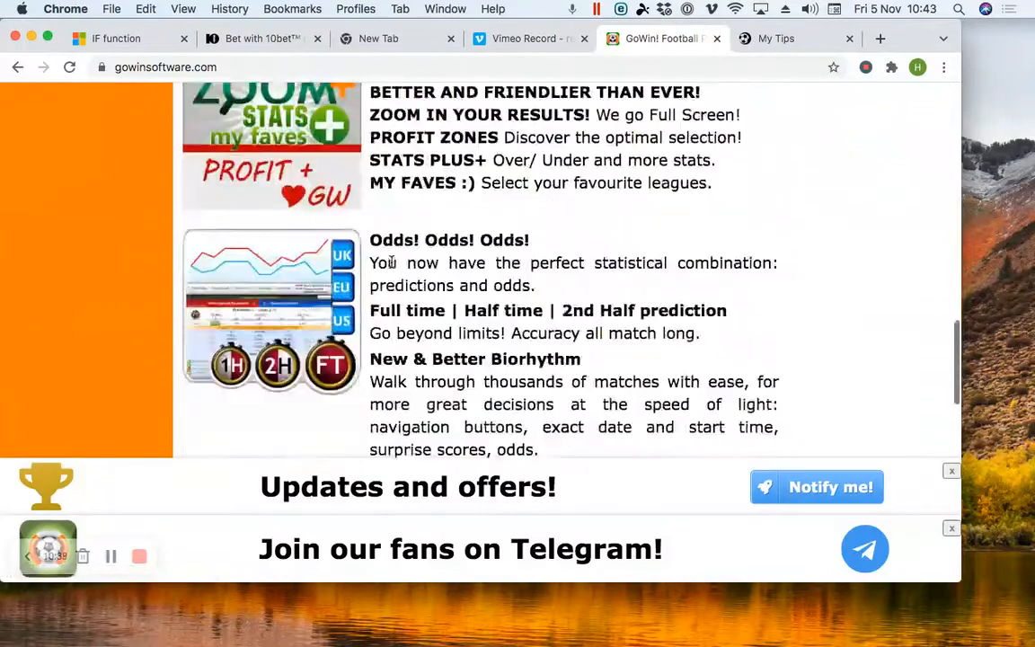
{"action": "scroll", "coordinate": [391, 262], "scroll_direction": "down", "scroll_amount": 8}
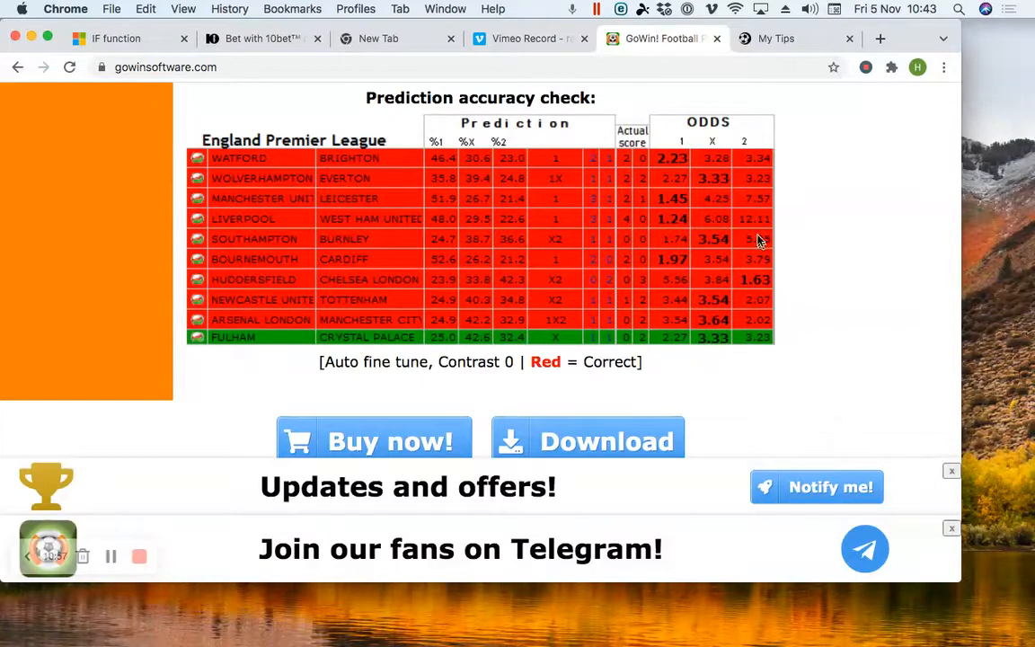
Switch back to GoWin! in the Windows 10 virtual machine, open its user guide and read the Starter Kit chapter
{"action": "key", "text": "super+Tab"}
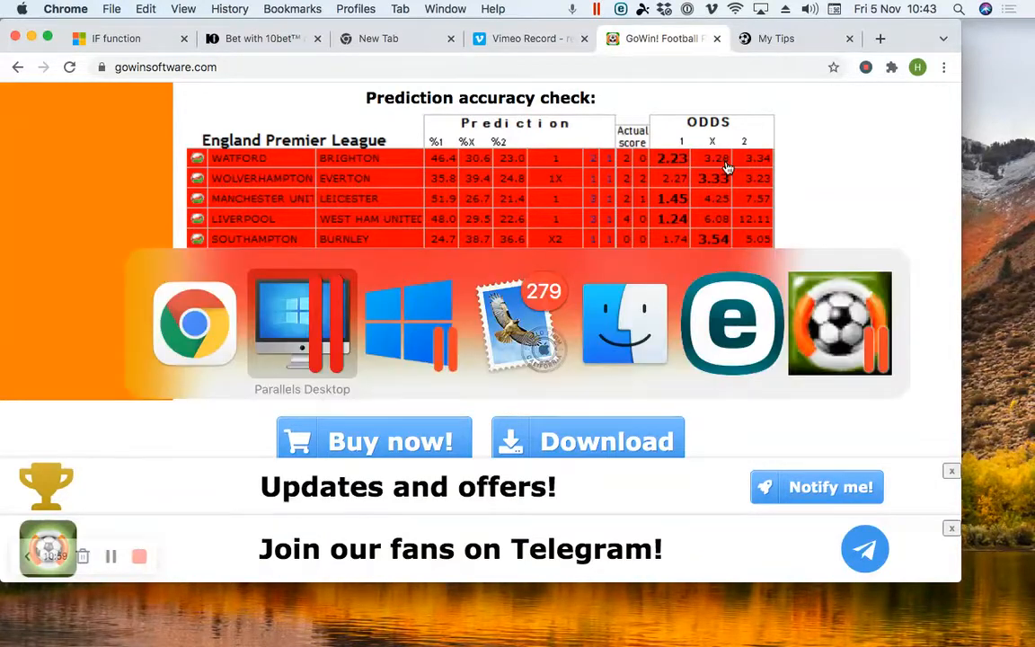
{"action": "key", "text": "super+Tab"}
{"action": "key", "text": "super+Tab"}
{"action": "key", "text": "super+Tab"}
{"action": "key", "text": "super+Tab"}
{"action": "key", "text": "super+Tab"}
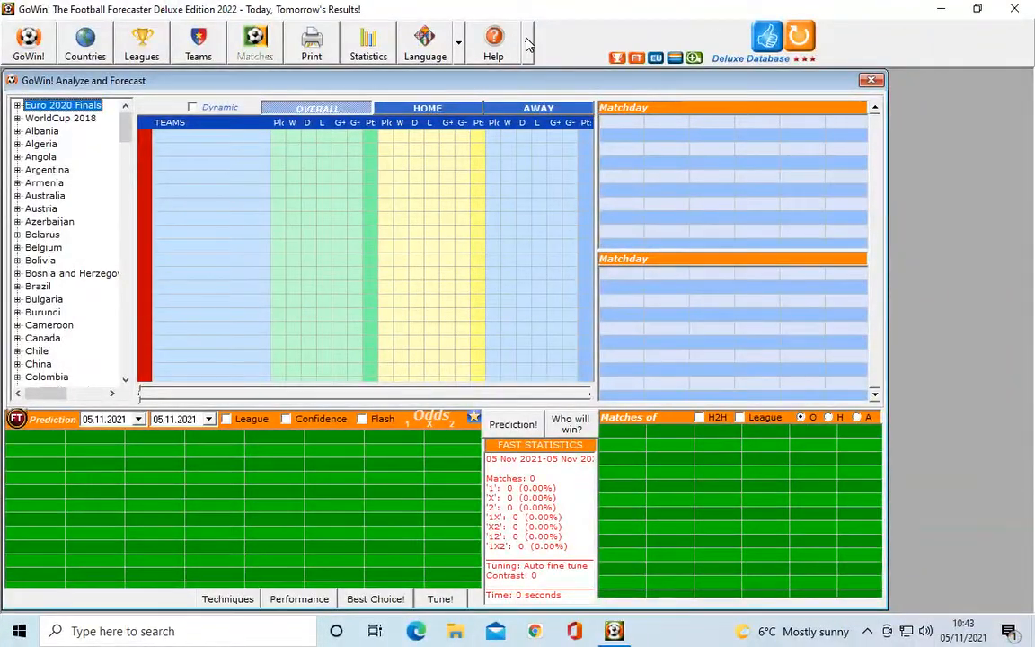
{"action": "left_click", "coordinate": [528, 43]}
{"action": "left_click", "coordinate": [506, 75]}
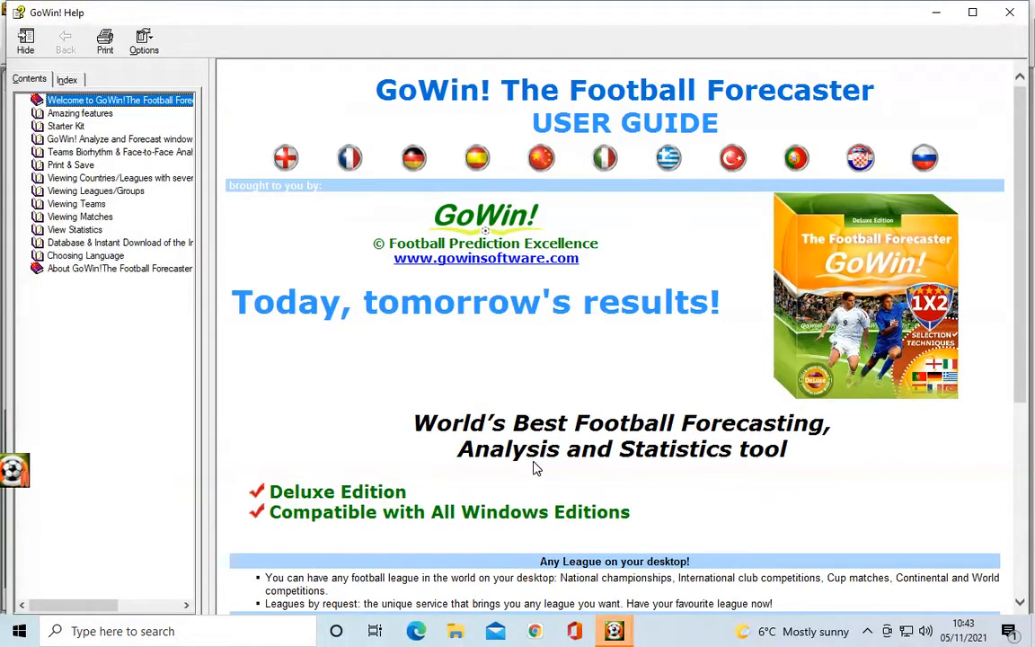
{"action": "scroll", "coordinate": [535, 467], "scroll_direction": "down", "scroll_amount": 5}
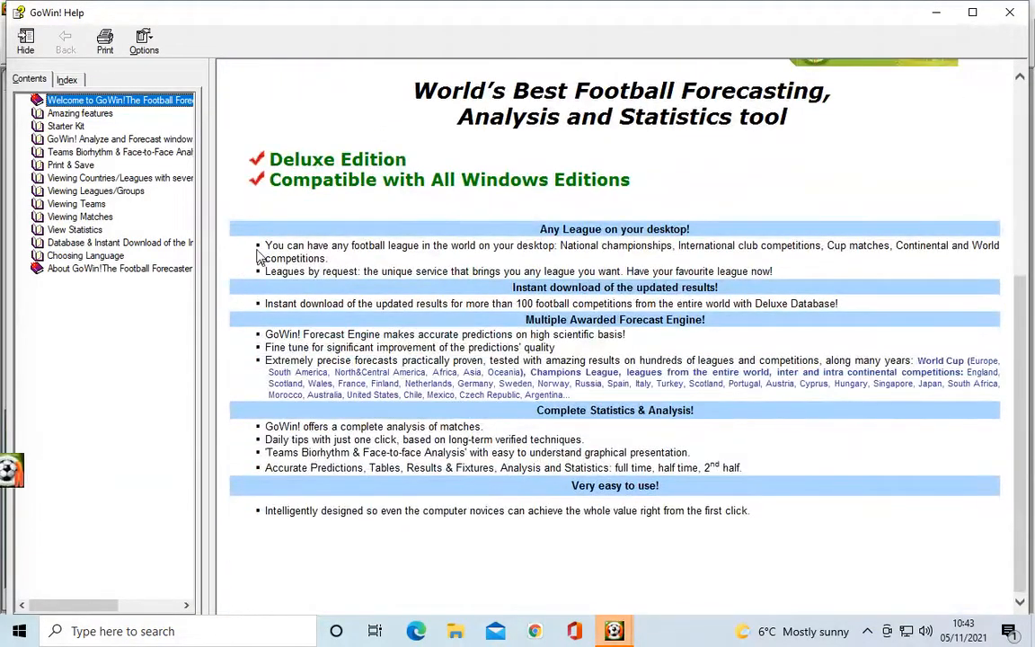
{"action": "left_click", "coordinate": [76, 129]}
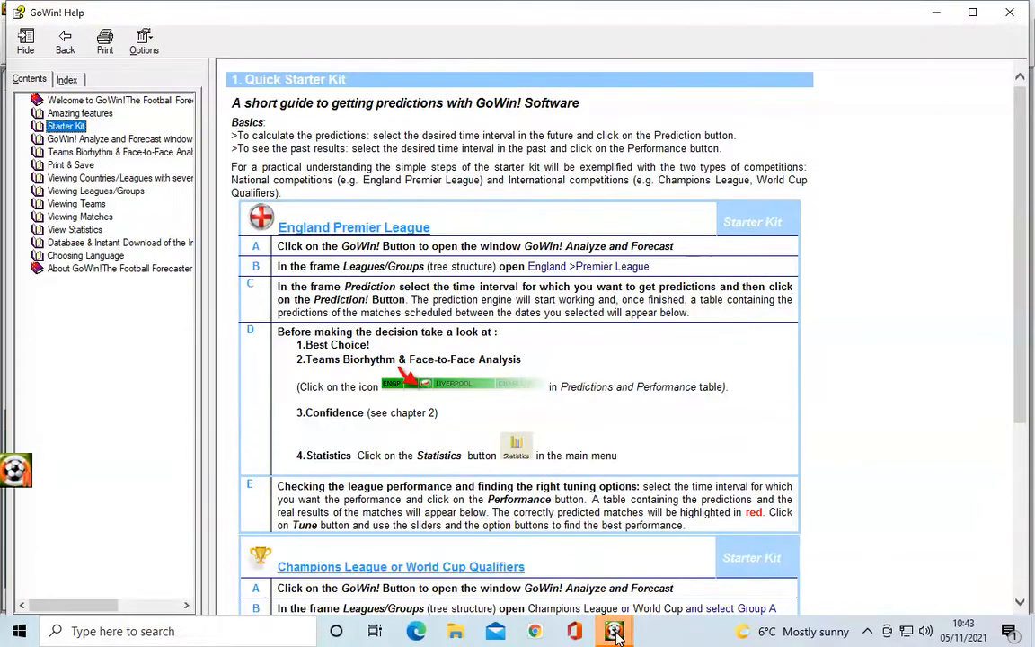
Close the GoWin! Help window and try to close the duplicate GoWin! program window
{"action": "mouse_move", "coordinate": [614, 633]}
{"action": "mouse_move", "coordinate": [675, 547]}
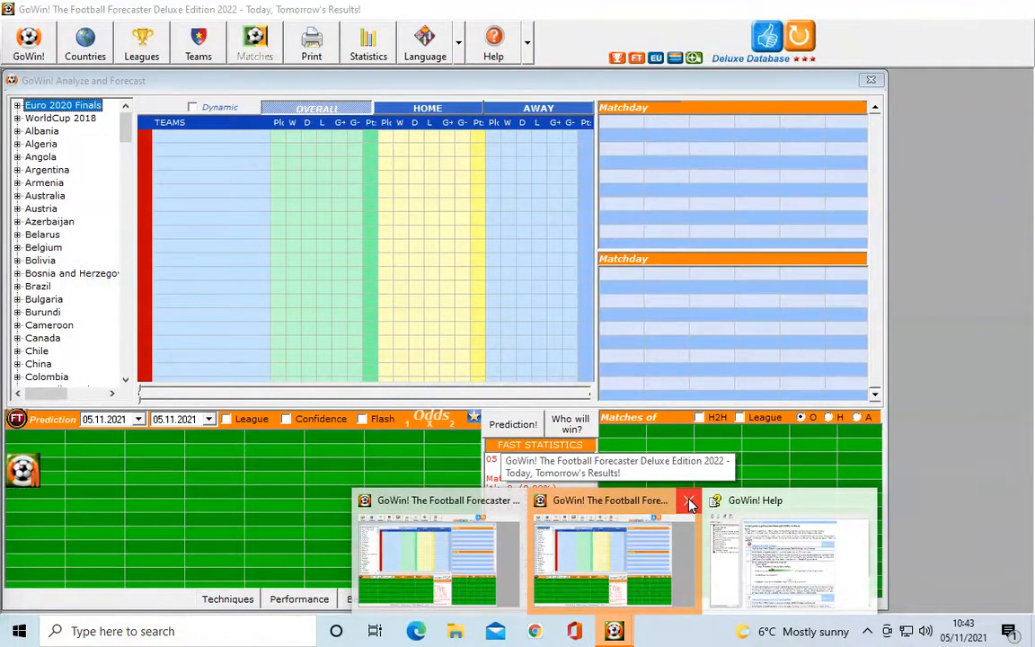
{"action": "mouse_move", "coordinate": [785, 503]}
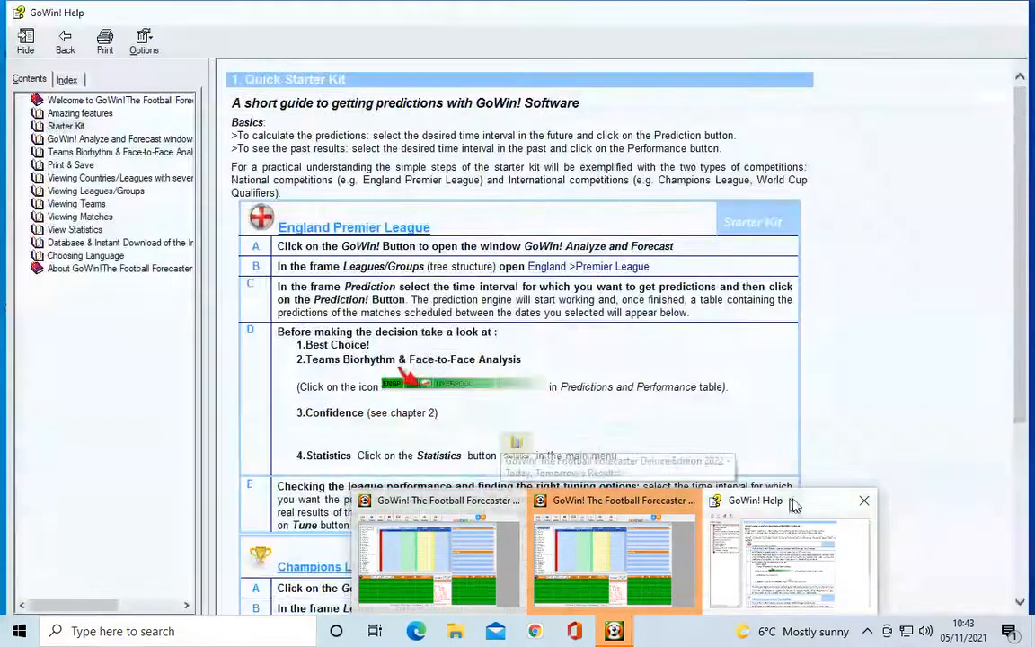
{"action": "left_click", "coordinate": [862, 503]}
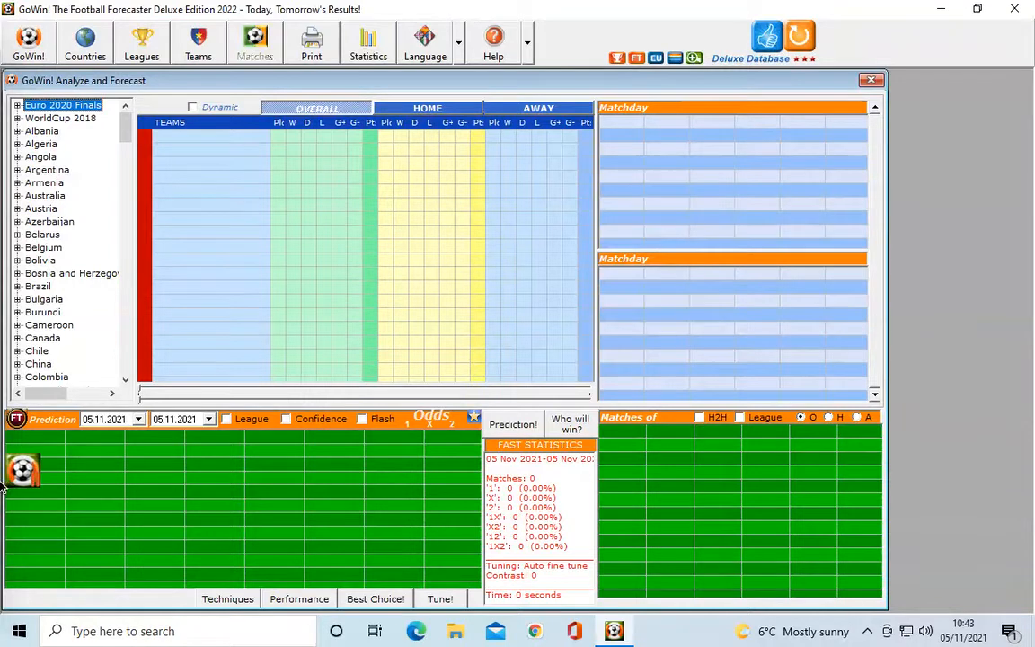
{"action": "mouse_move", "coordinate": [3, 479]}
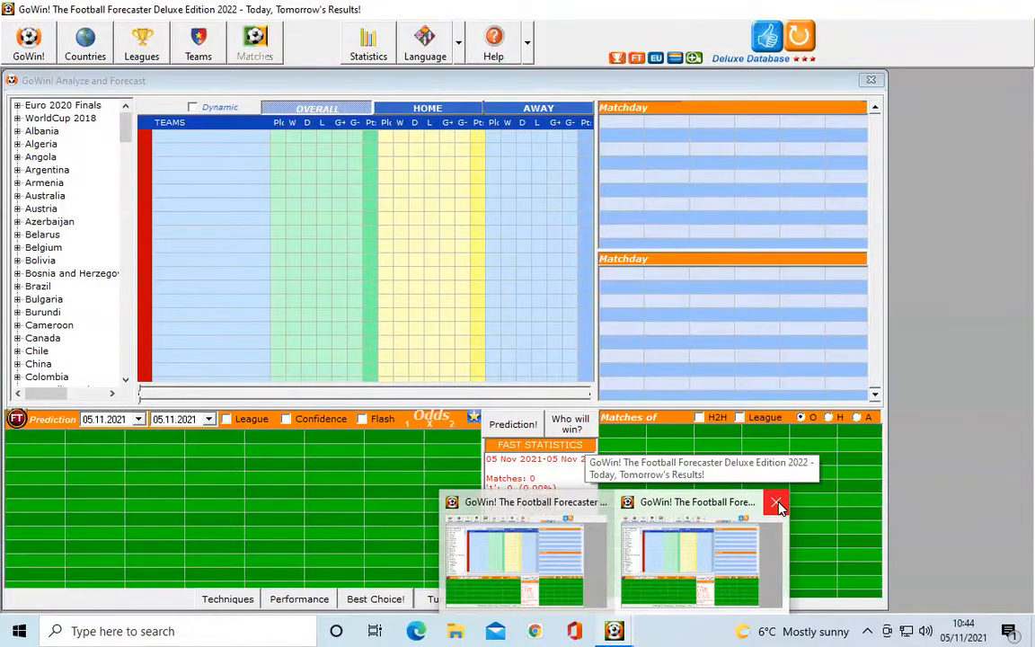
{"action": "left_click", "coordinate": [776, 504]}
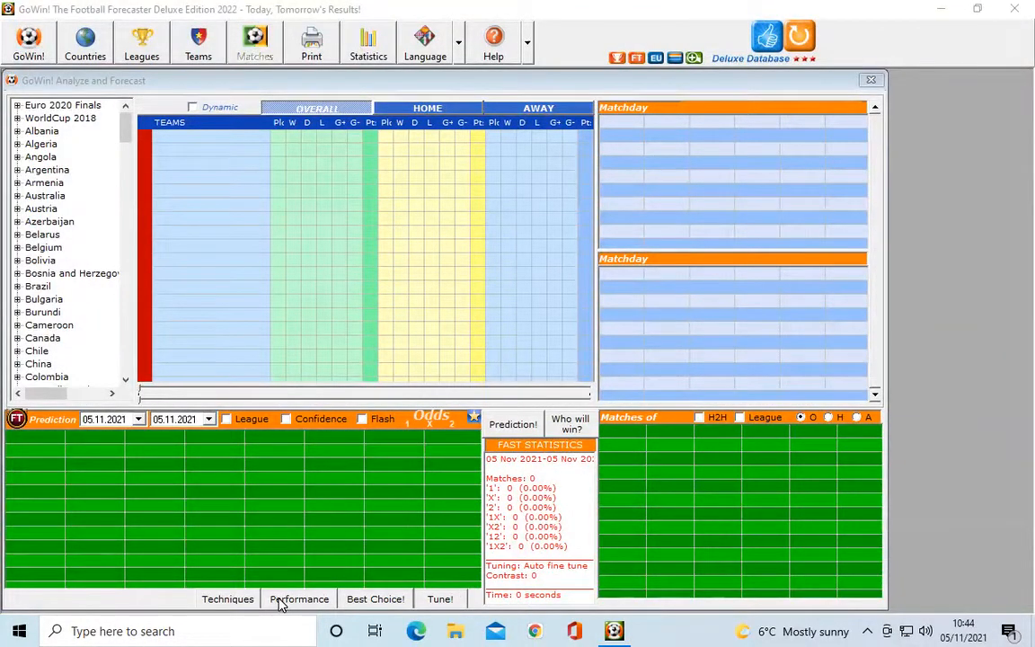
Set both the start and end dates of the prediction period to 30.10.2021 and calculate the performance
{"action": "left_click", "coordinate": [139, 419]}
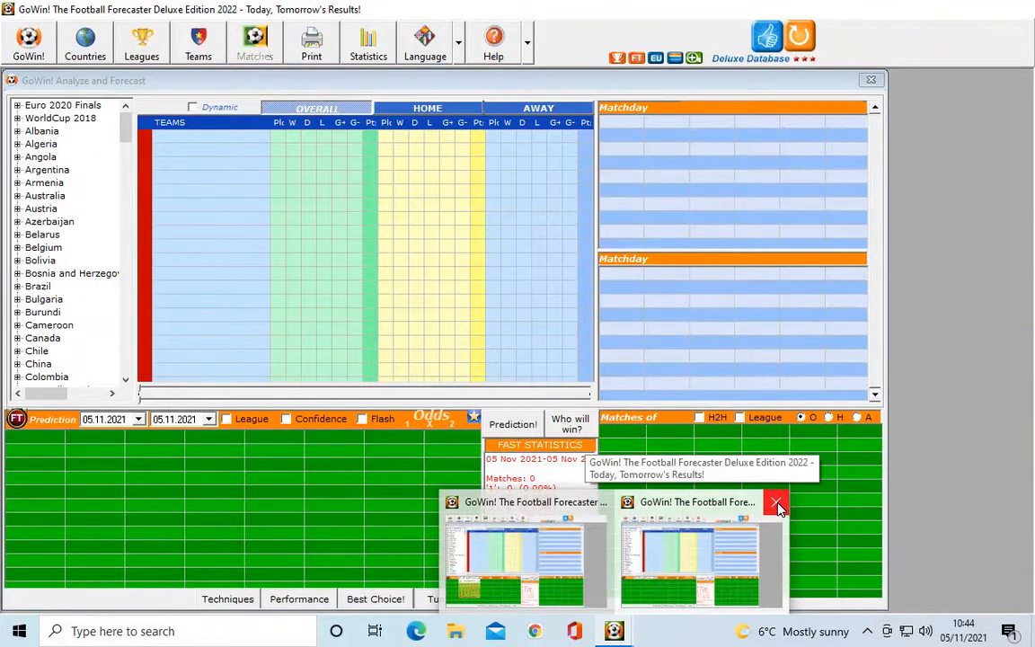
{"action": "left_click", "coordinate": [777, 506]}
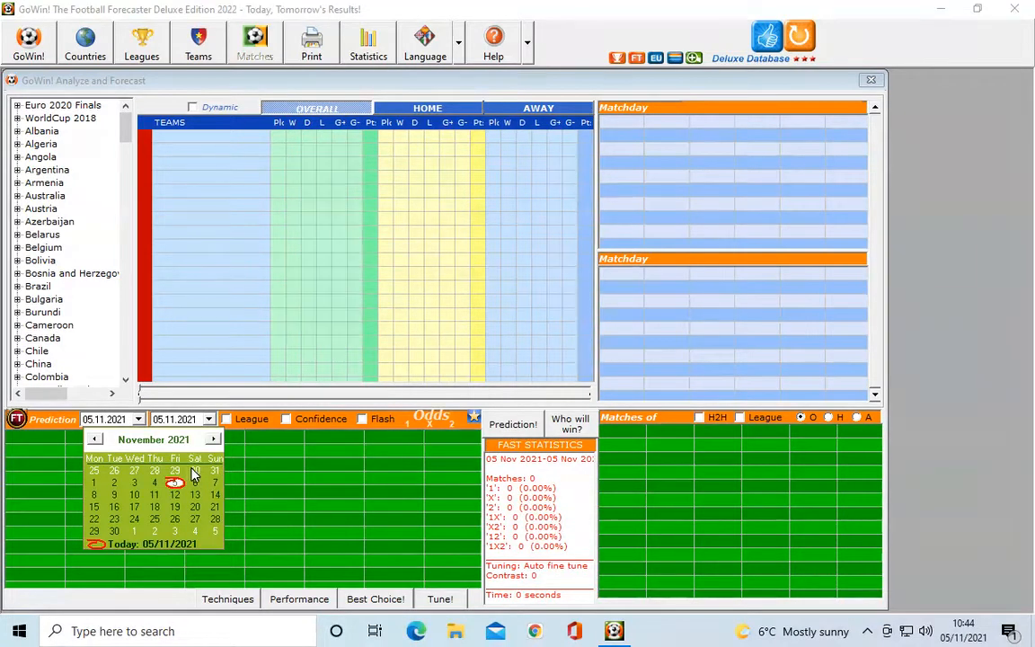
{"action": "left_click", "coordinate": [194, 471]}
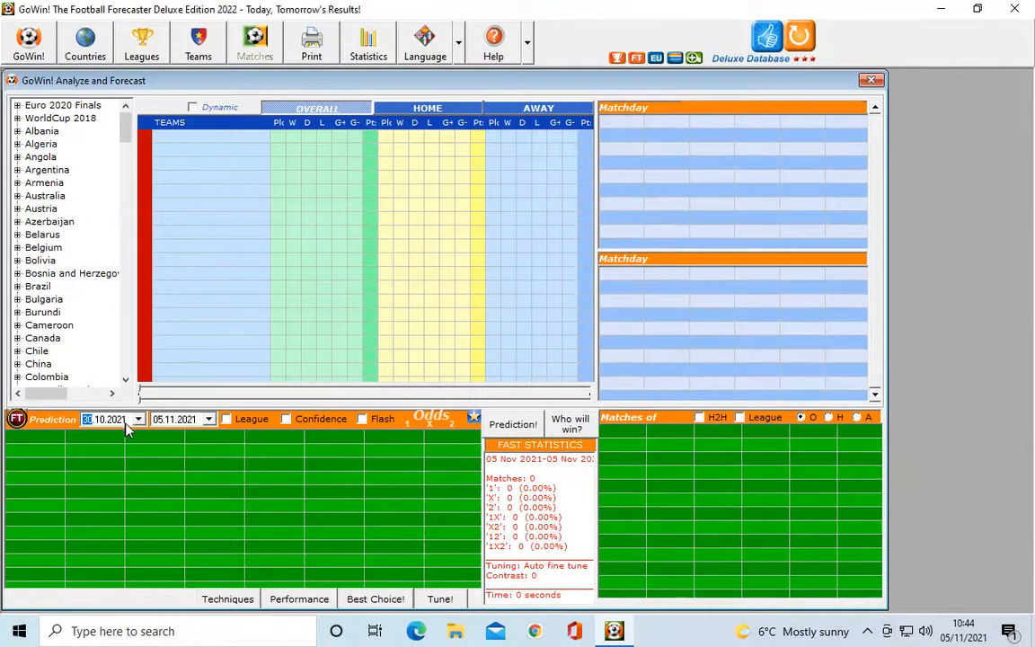
{"action": "left_click", "coordinate": [207, 418]}
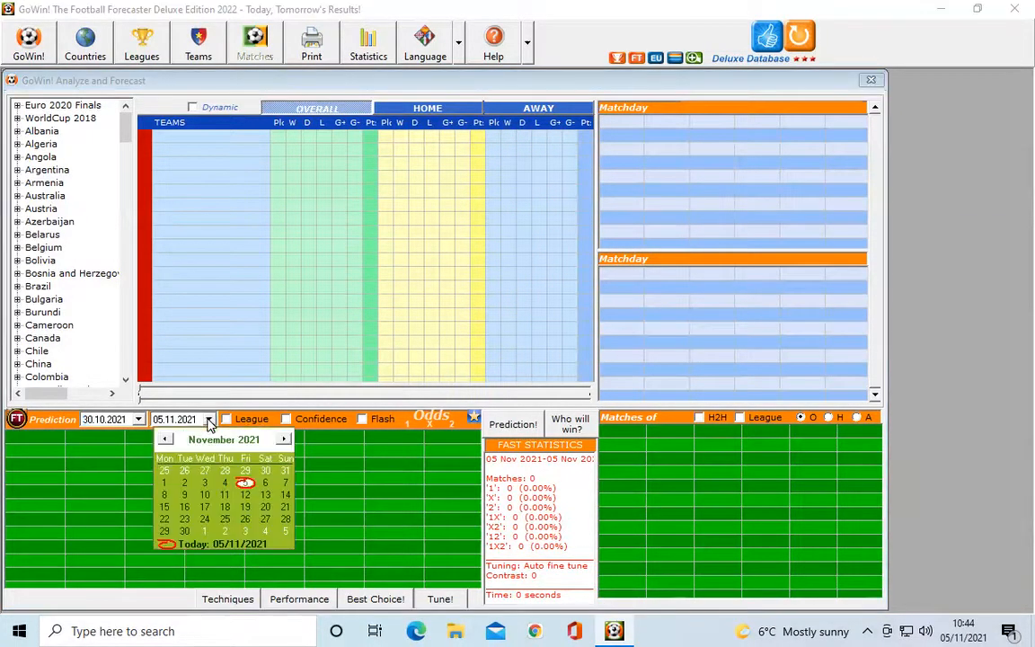
{"action": "left_click", "coordinate": [166, 440]}
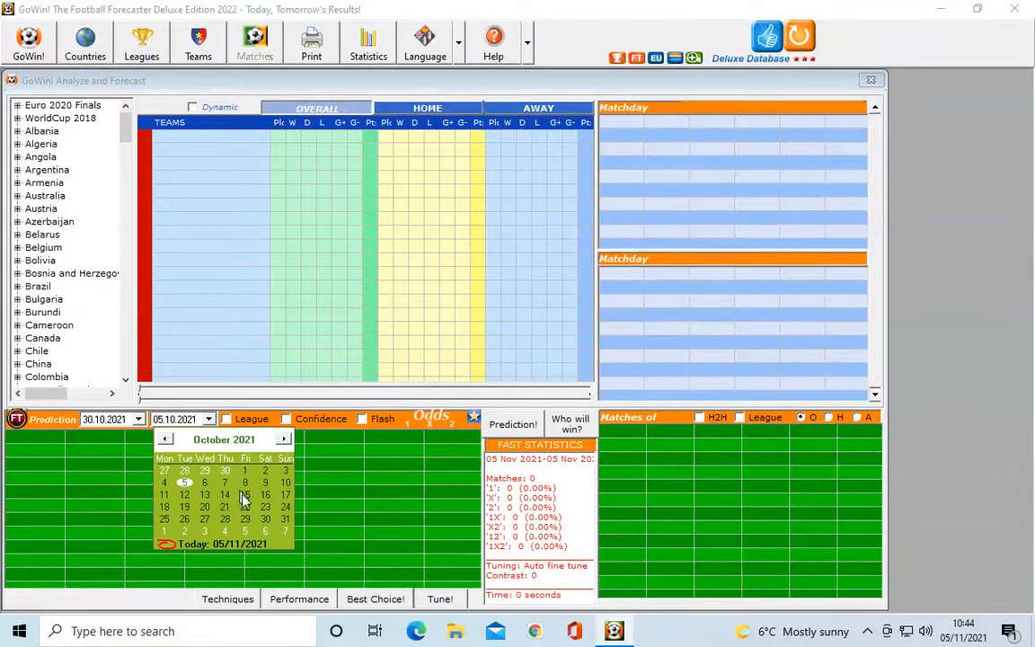
{"action": "left_click", "coordinate": [263, 520]}
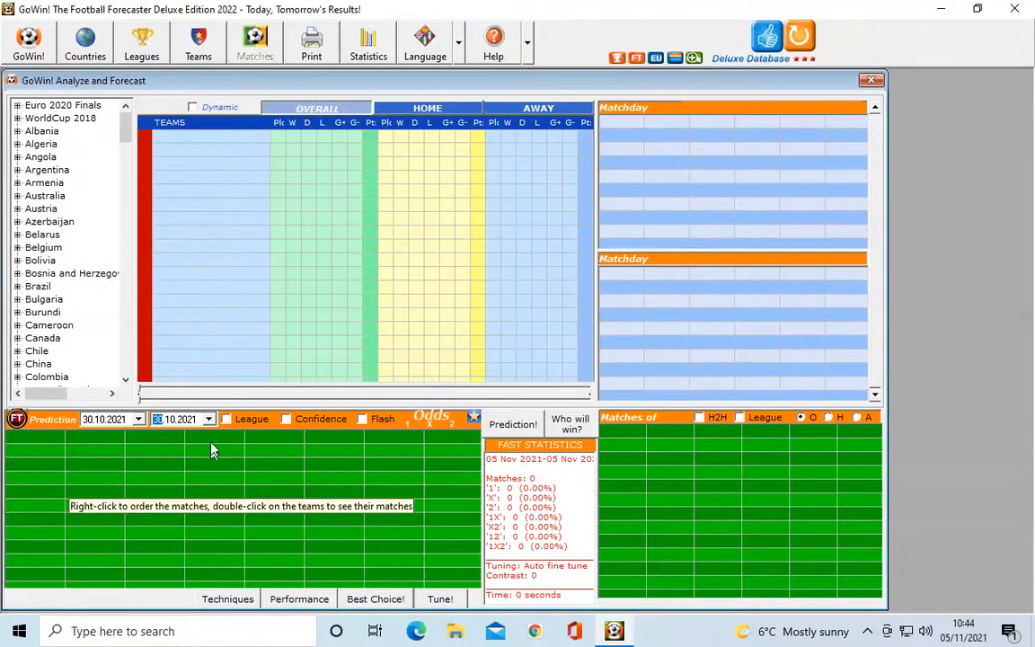
{"action": "left_click", "coordinate": [280, 598]}
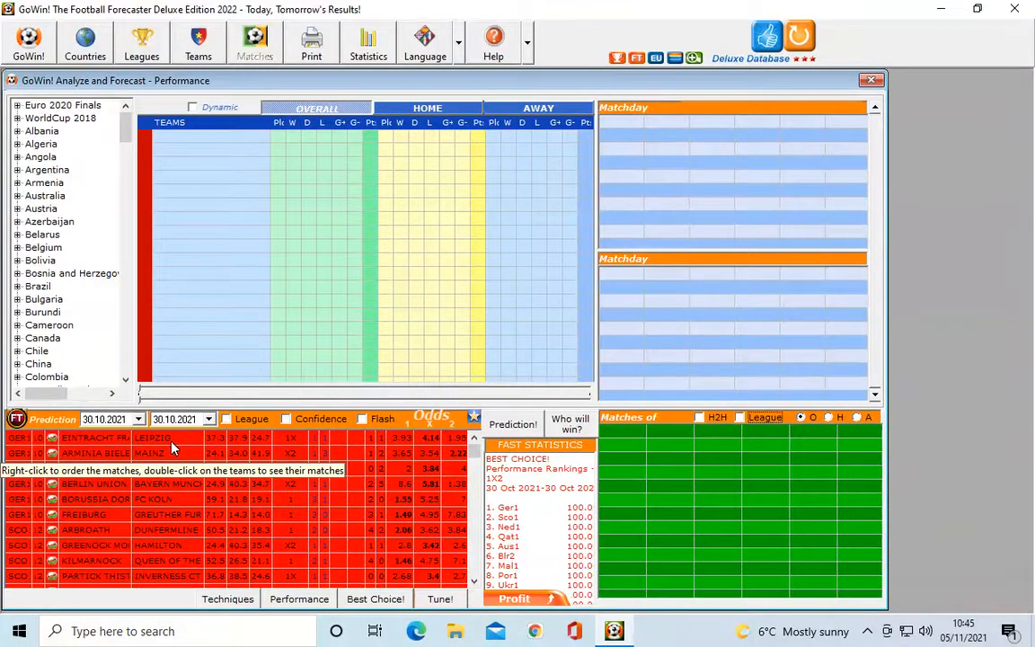
Look through the performance match list, order it by start time and reorder it by date
{"action": "scroll", "coordinate": [105, 539], "scroll_direction": "down", "scroll_amount": 2}
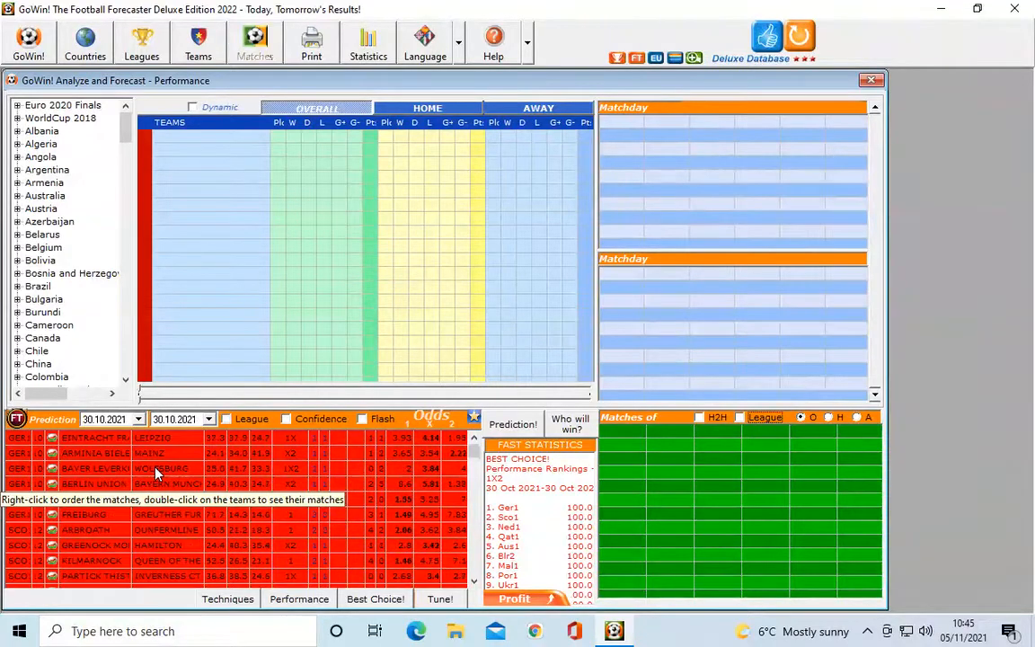
{"action": "scroll", "coordinate": [156, 471], "scroll_direction": "down", "scroll_amount": 3}
{"action": "scroll", "coordinate": [156, 472], "scroll_direction": "down", "scroll_amount": 3}
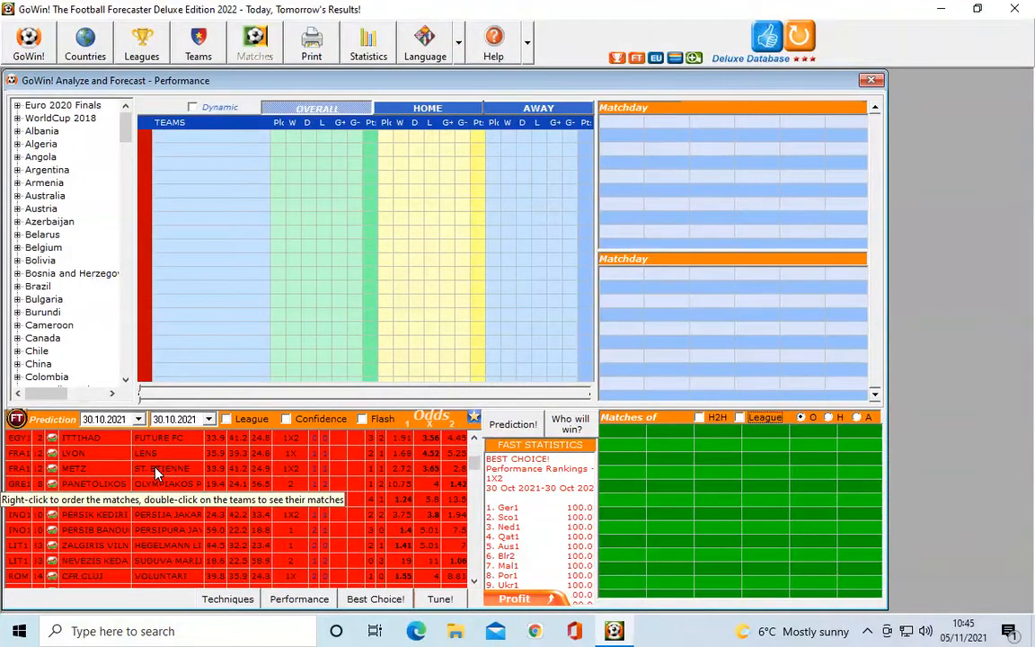
{"action": "scroll", "coordinate": [156, 473], "scroll_direction": "down", "scroll_amount": 2}
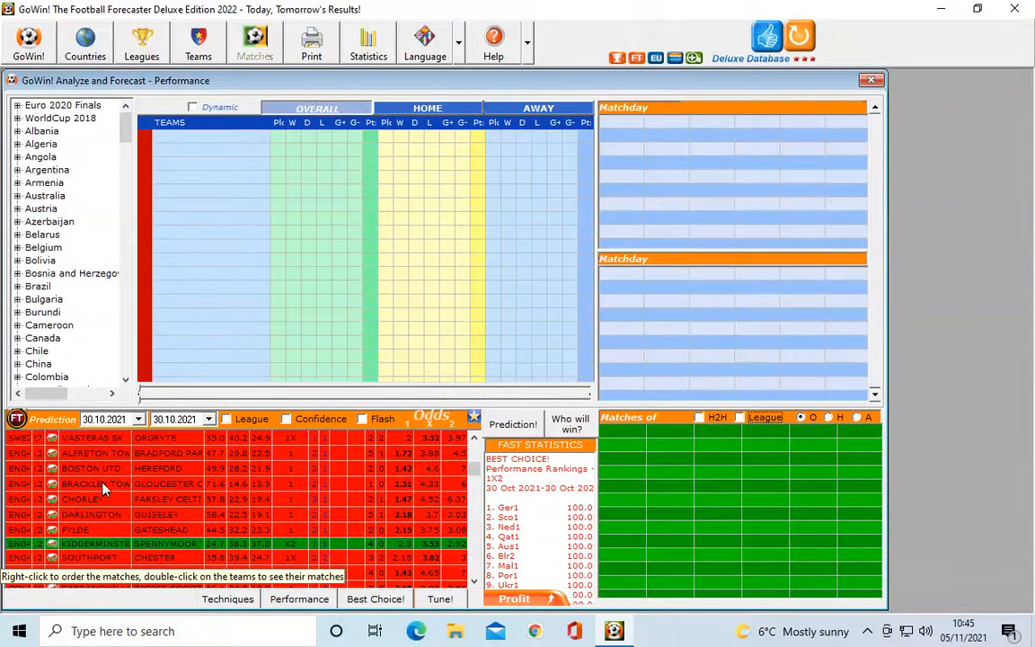
{"action": "scroll", "coordinate": [102, 485], "scroll_direction": "down", "scroll_amount": 3}
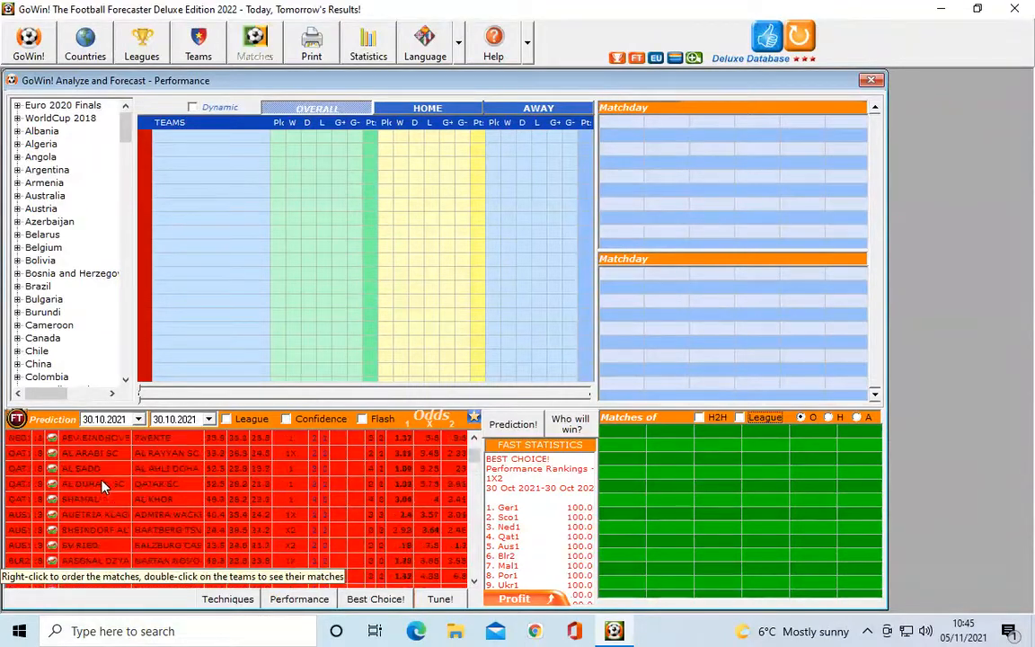
{"action": "scroll", "coordinate": [102, 485], "scroll_direction": "down", "scroll_amount": 3}
{"action": "right_click", "coordinate": [101, 485]}
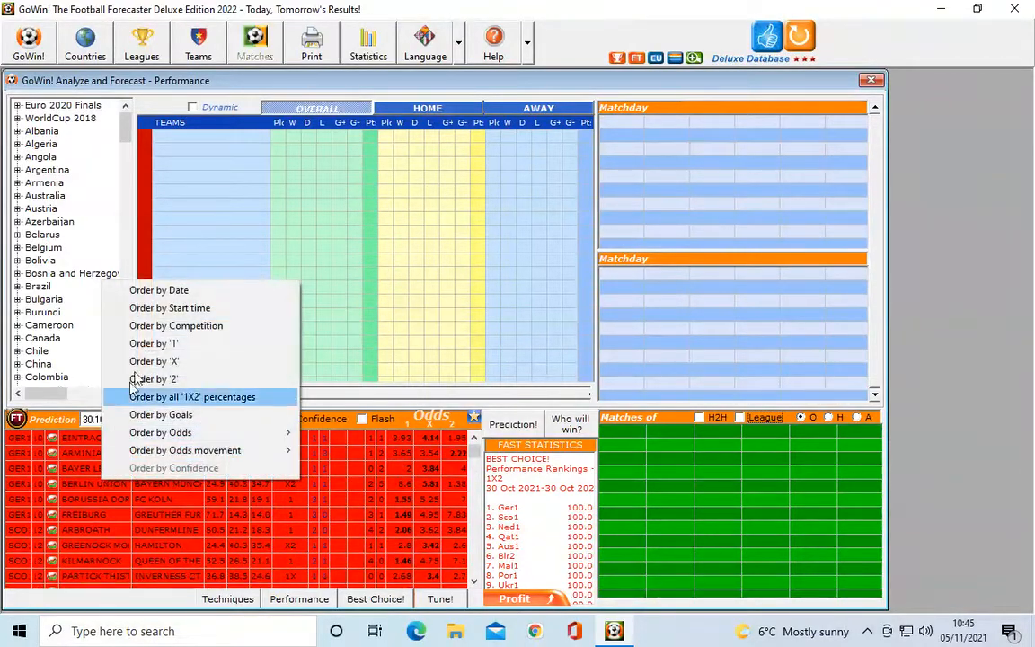
{"action": "left_click", "coordinate": [162, 311]}
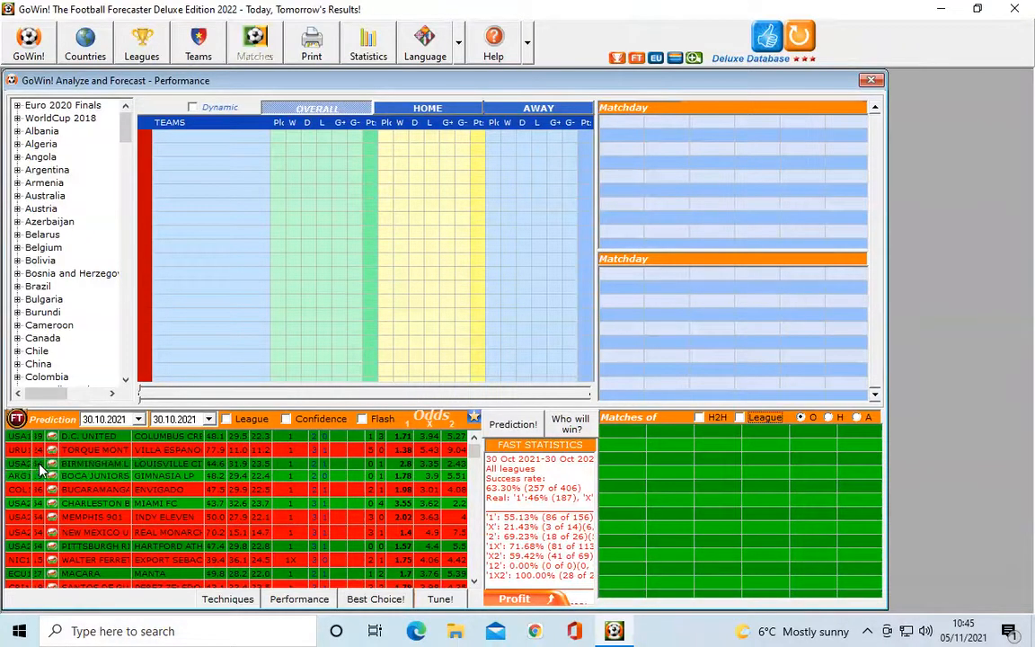
{"action": "right_click", "coordinate": [99, 456]}
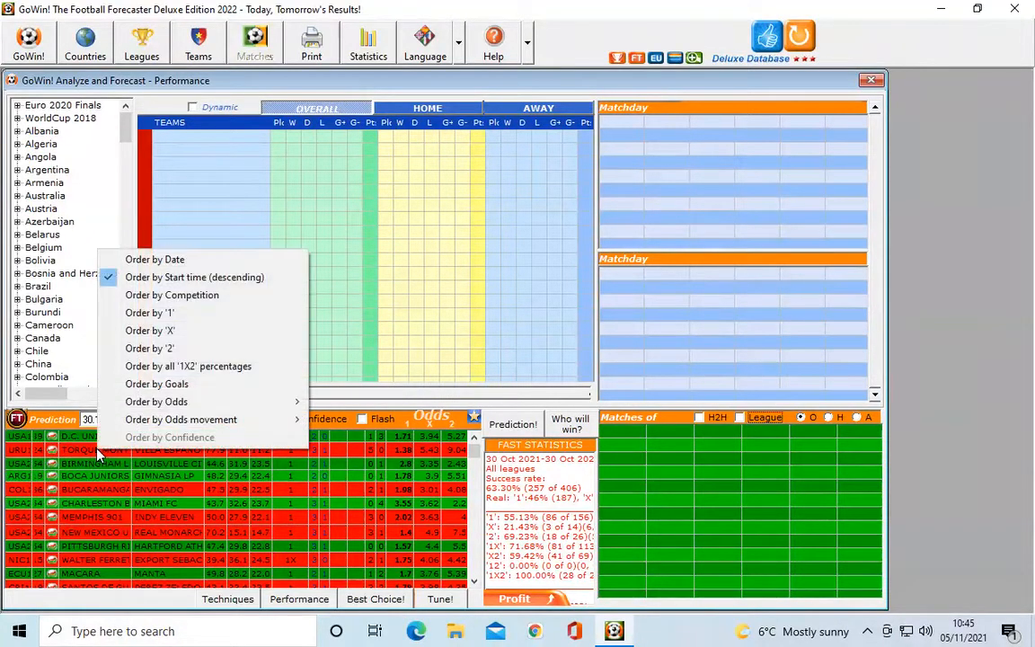
{"action": "left_click", "coordinate": [171, 259]}
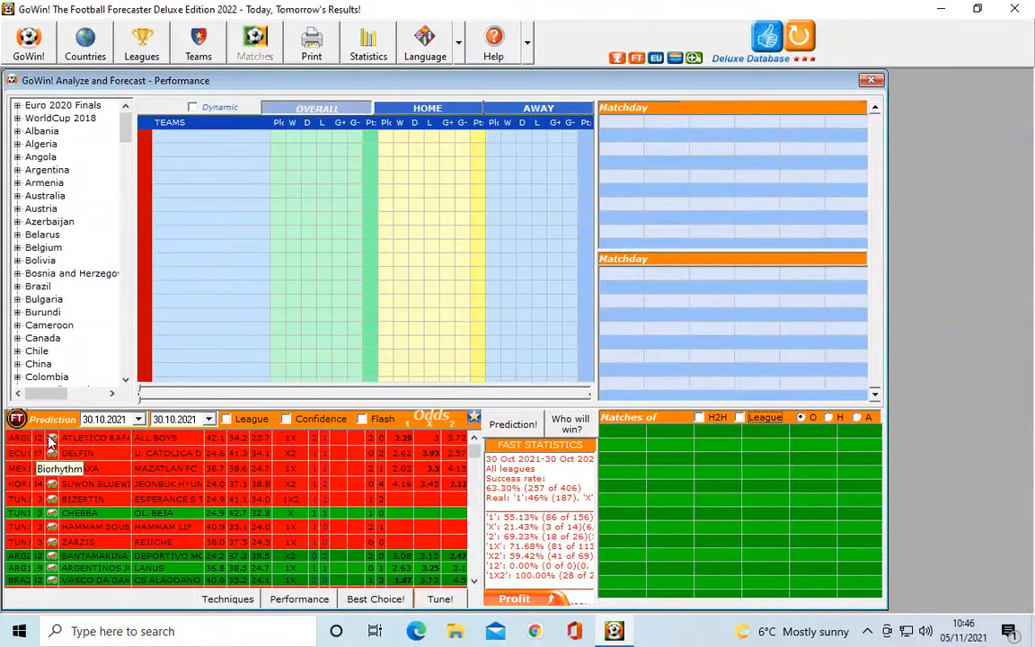
Open the Biorhythm analysis for Atletico Rafaela against All Boys and view its Over/Under 2.5 and BTTS odds before returning to the 1X2 odds
{"action": "left_click", "coordinate": [51, 440]}
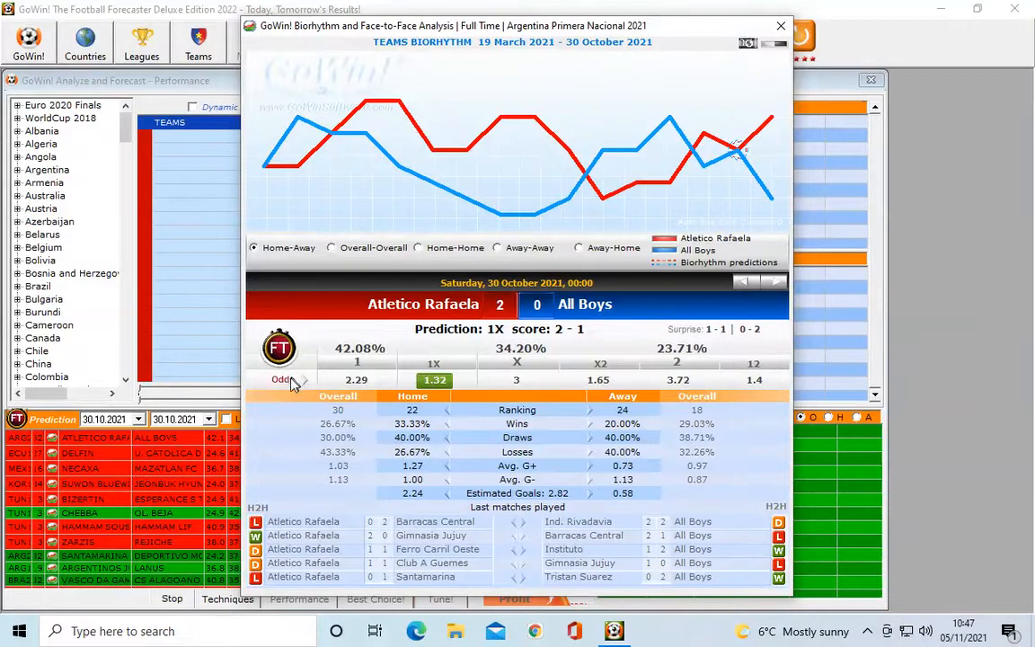
{"action": "left_click", "coordinate": [335, 382]}
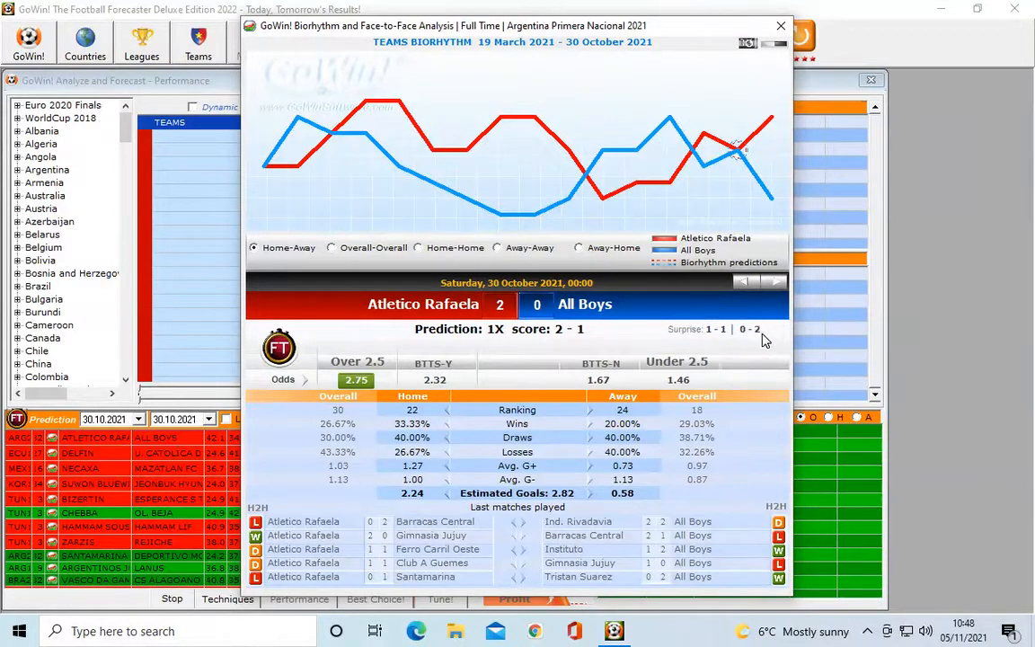
{"action": "mouse_move", "coordinate": [764, 338]}
{"action": "mouse_move", "coordinate": [678, 384]}
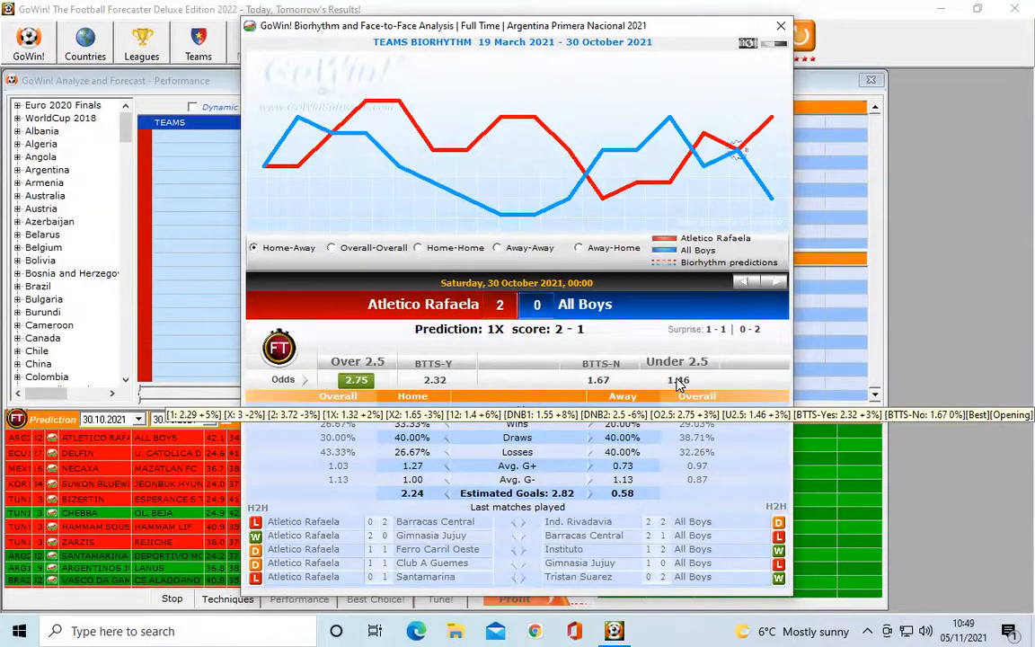
{"action": "left_click", "coordinate": [304, 379]}
{"action": "mouse_move", "coordinate": [411, 385]}
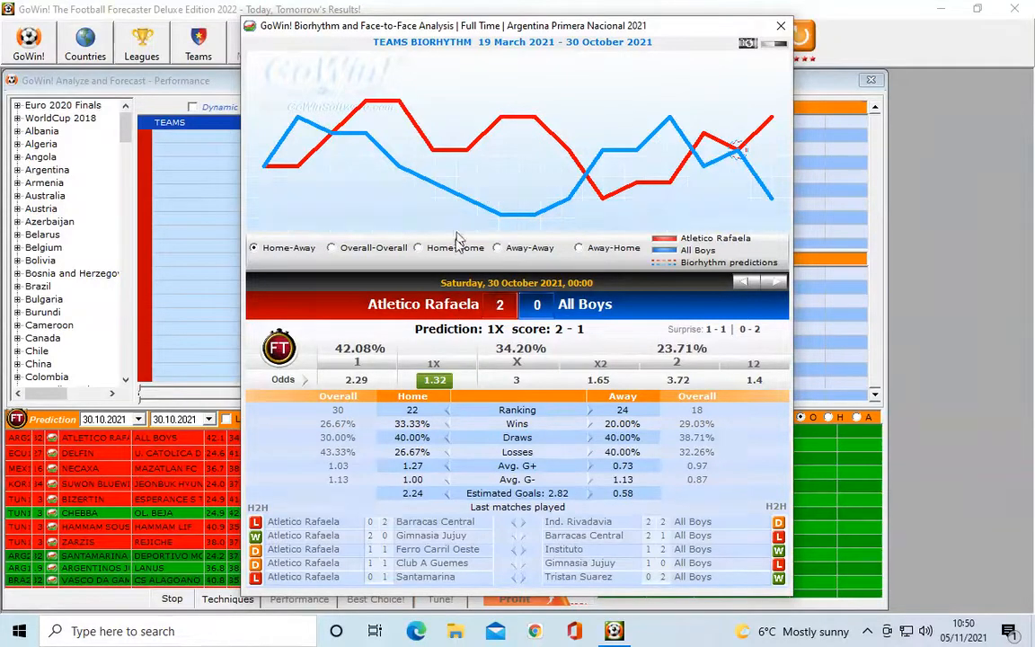
Browse the biorhythm analyses of the 30 October 2021 matches in order, from Delfin against U. Catolica to Leicester against Arsenal London
{"action": "left_click", "coordinate": [777, 285]}
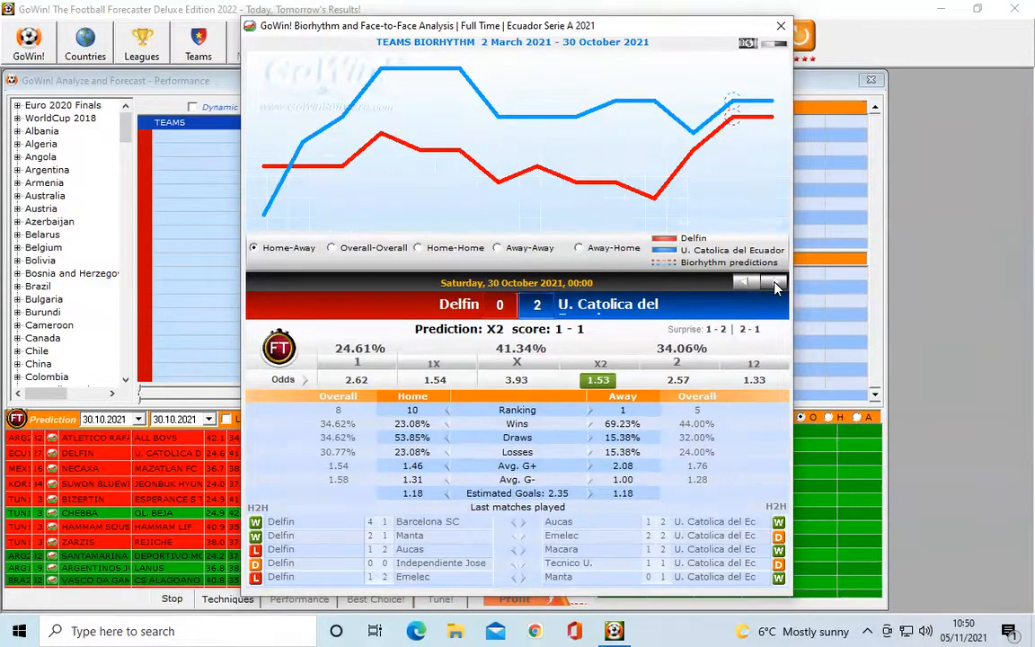
{"action": "left_click", "coordinate": [776, 285]}
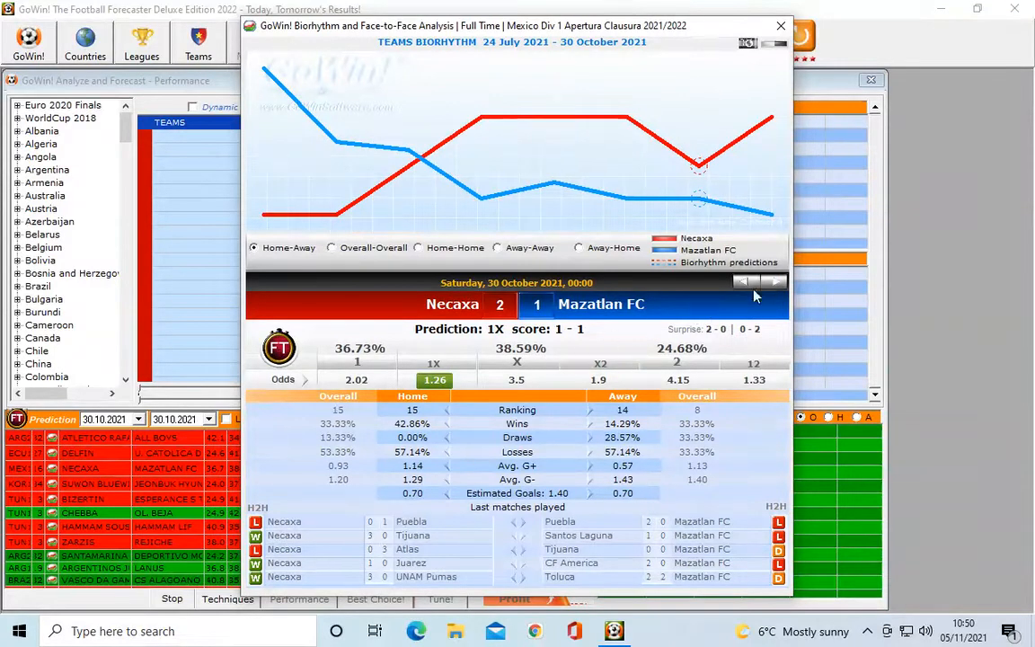
{"action": "left_click", "coordinate": [779, 284]}
{"action": "left_click", "coordinate": [779, 284]}
{"action": "left_click", "coordinate": [778, 284]}
{"action": "left_click", "coordinate": [778, 284]}
{"action": "left_click", "coordinate": [778, 284]}
{"action": "left_click", "coordinate": [778, 284]}
{"action": "left_click", "coordinate": [778, 284]}
{"action": "left_click", "coordinate": [778, 284]}
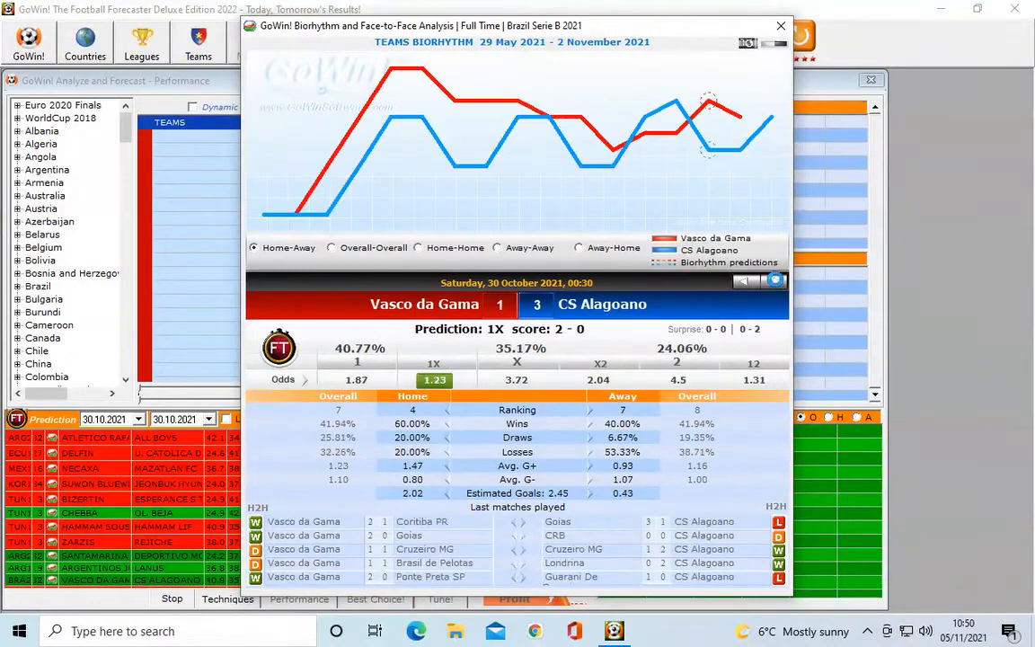
{"action": "left_click", "coordinate": [778, 284]}
{"action": "left_click", "coordinate": [777, 281]}
{"action": "left_click", "coordinate": [776, 281]}
{"action": "left_click", "coordinate": [777, 281]}
{"action": "left_click", "coordinate": [776, 281]}
{"action": "left_click", "coordinate": [779, 284]}
{"action": "left_click", "coordinate": [778, 284]}
{"action": "left_click", "coordinate": [778, 284]}
{"action": "left_click", "coordinate": [778, 284]}
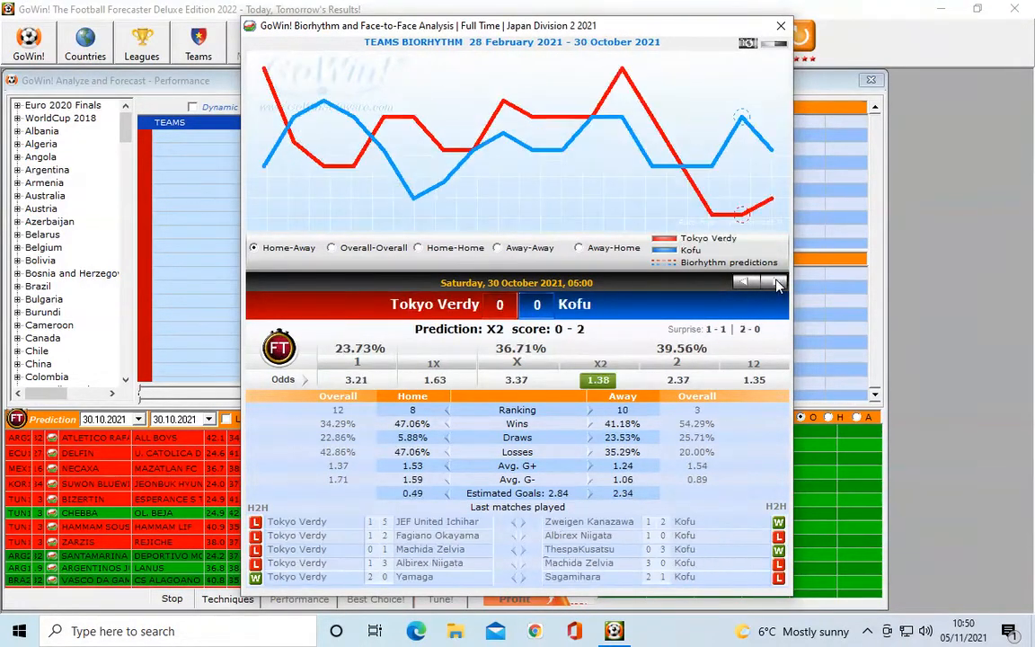
{"action": "left_click", "coordinate": [779, 284]}
{"action": "left_click", "coordinate": [778, 284]}
{"action": "left_click", "coordinate": [778, 284]}
{"action": "left_click", "coordinate": [778, 284]}
{"action": "left_click", "coordinate": [779, 284]}
{"action": "left_click", "coordinate": [778, 284]}
{"action": "left_click", "coordinate": [778, 284]}
{"action": "left_click", "coordinate": [778, 284]}
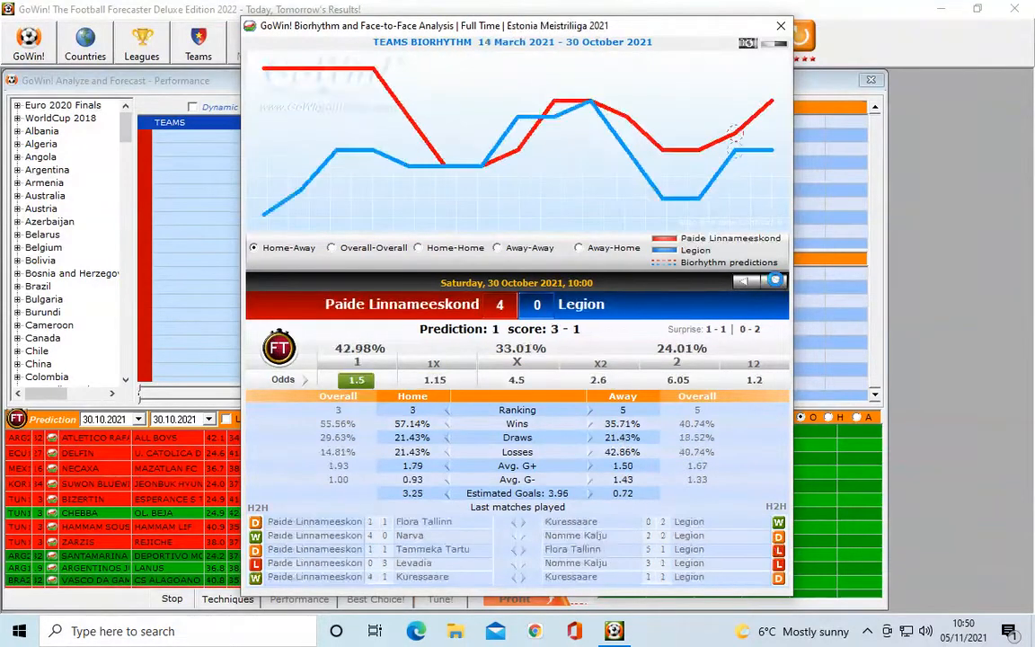
{"action": "left_click", "coordinate": [779, 284]}
{"action": "left_click", "coordinate": [778, 284]}
{"action": "left_click", "coordinate": [778, 284]}
{"action": "left_click", "coordinate": [778, 284]}
{"action": "left_click", "coordinate": [778, 284]}
{"action": "left_click", "coordinate": [779, 284]}
{"action": "left_click", "coordinate": [778, 284]}
{"action": "left_click", "coordinate": [779, 284]}
{"action": "left_click", "coordinate": [778, 284]}
{"action": "left_click", "coordinate": [778, 284]}
{"action": "left_click", "coordinate": [779, 284]}
{"action": "left_click", "coordinate": [778, 284]}
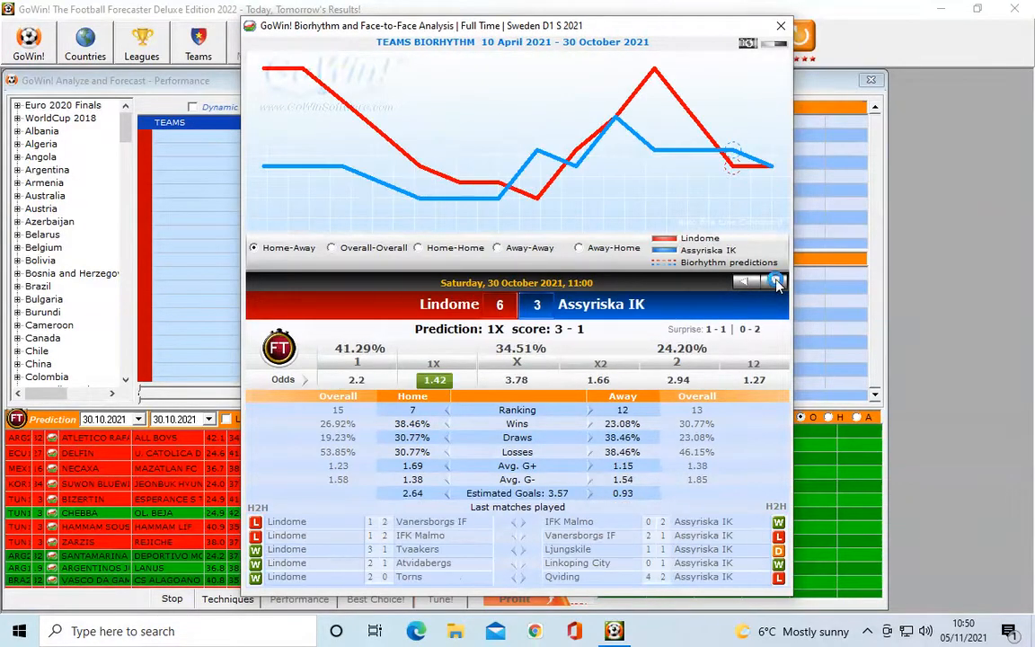
{"action": "left_click", "coordinate": [778, 284]}
{"action": "left_click", "coordinate": [778, 284]}
{"action": "left_click", "coordinate": [778, 284]}
{"action": "left_click", "coordinate": [778, 284]}
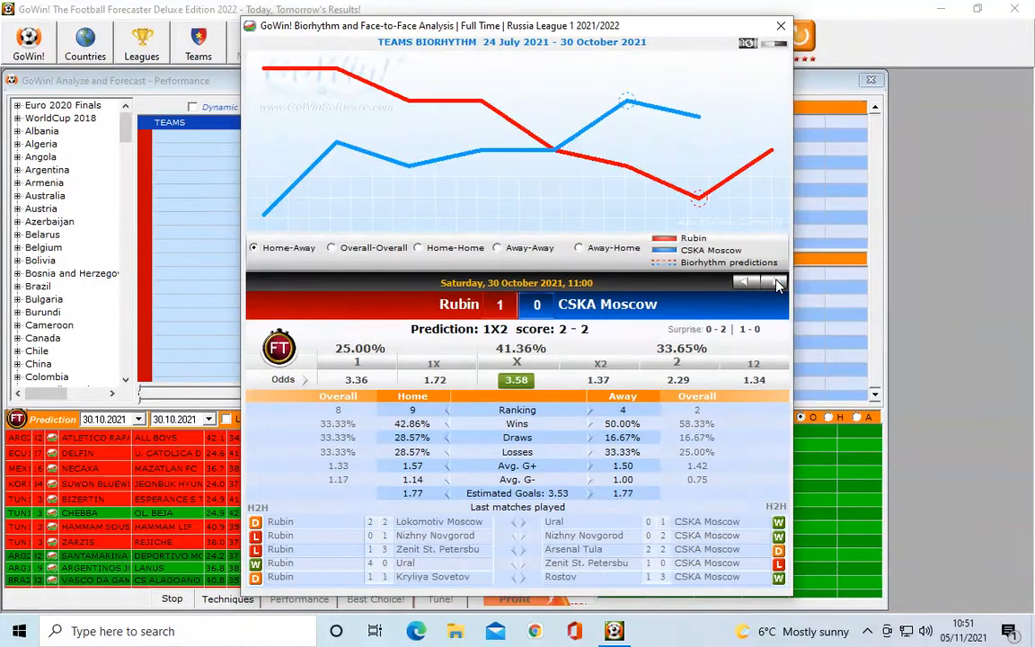
{"action": "left_click", "coordinate": [778, 284]}
{"action": "left_click", "coordinate": [779, 284]}
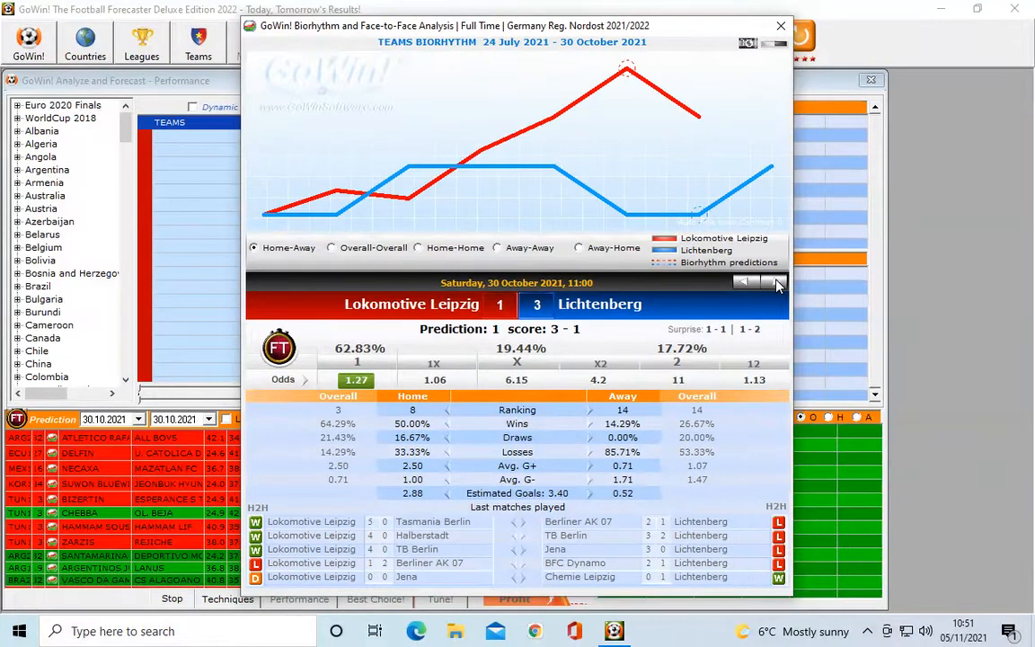
{"action": "left_click", "coordinate": [778, 284]}
{"action": "left_click", "coordinate": [779, 284]}
{"action": "left_click", "coordinate": [779, 284]}
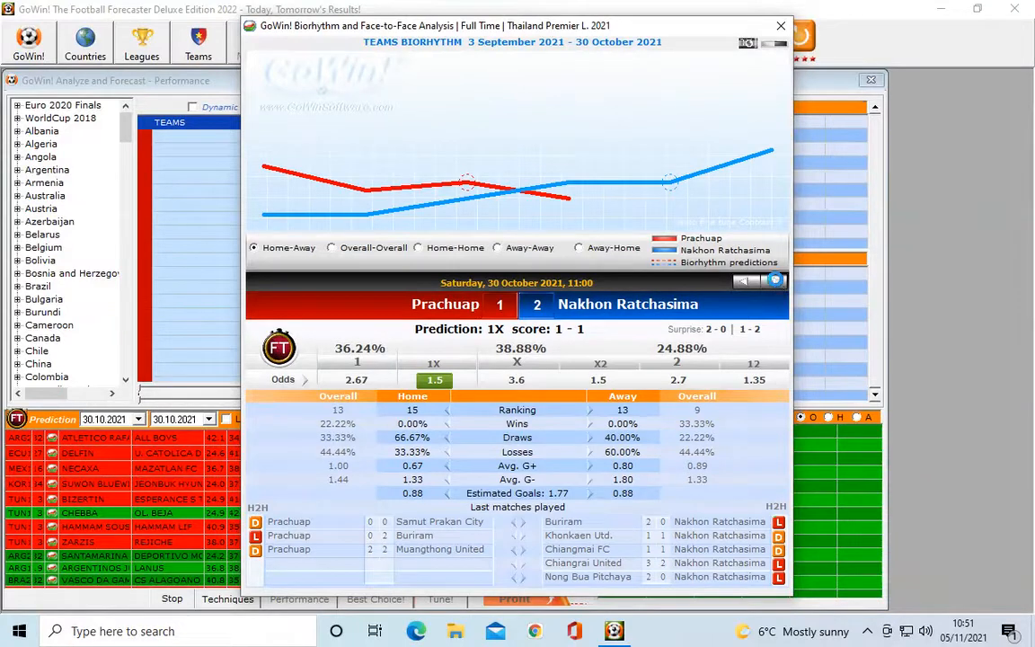
{"action": "left_click", "coordinate": [779, 284]}
{"action": "left_click", "coordinate": [778, 284]}
{"action": "left_click", "coordinate": [779, 284]}
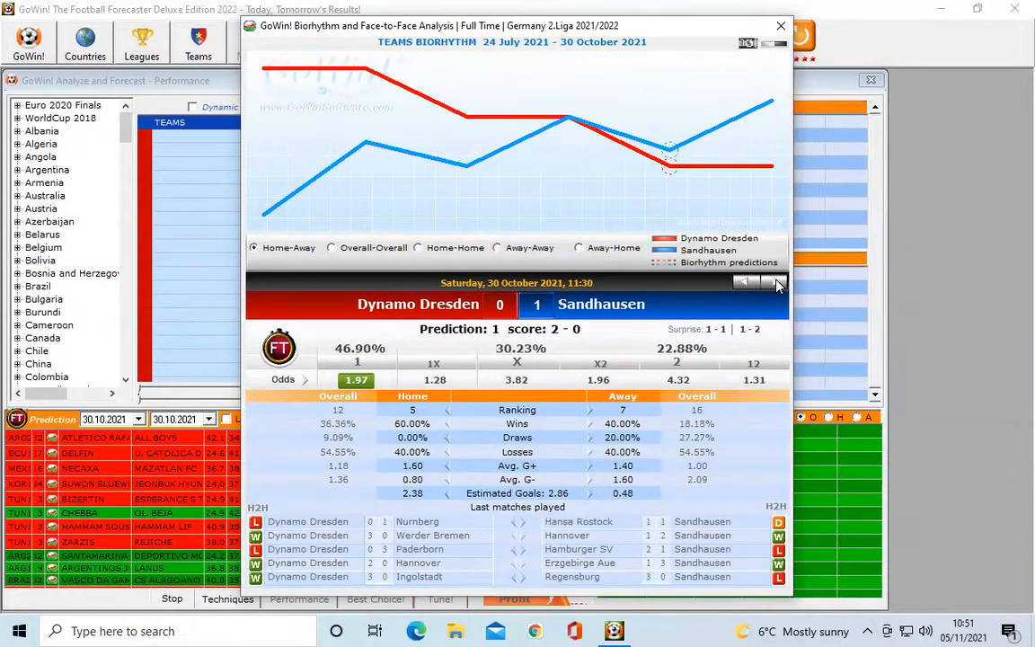
{"action": "left_click", "coordinate": [778, 284]}
{"action": "left_click", "coordinate": [778, 284]}
{"action": "left_click", "coordinate": [778, 284]}
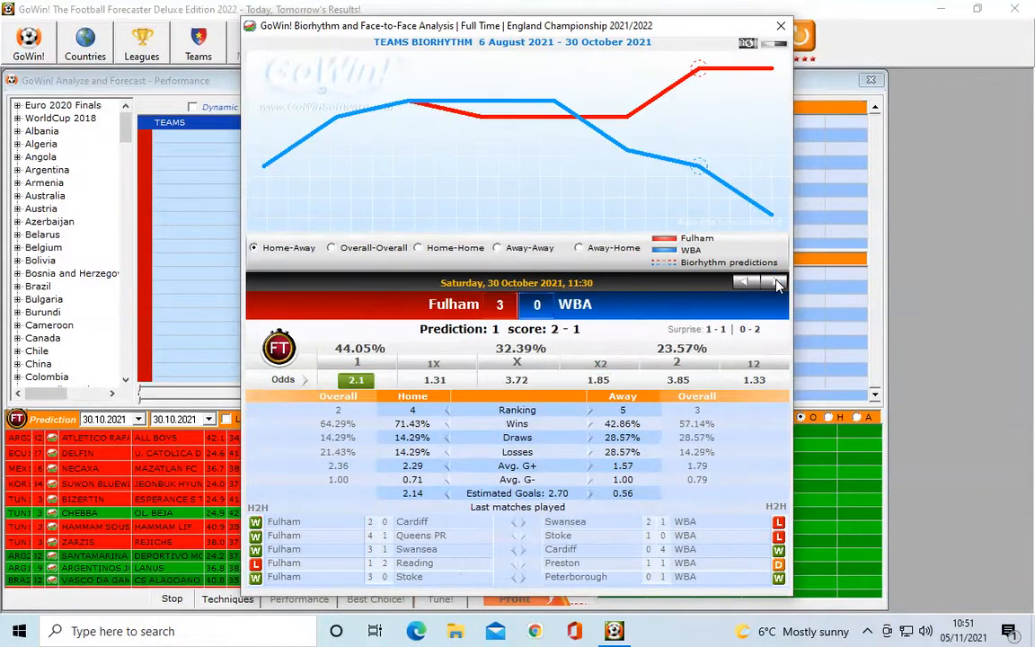
{"action": "left_click", "coordinate": [778, 284]}
{"action": "left_click", "coordinate": [778, 284]}
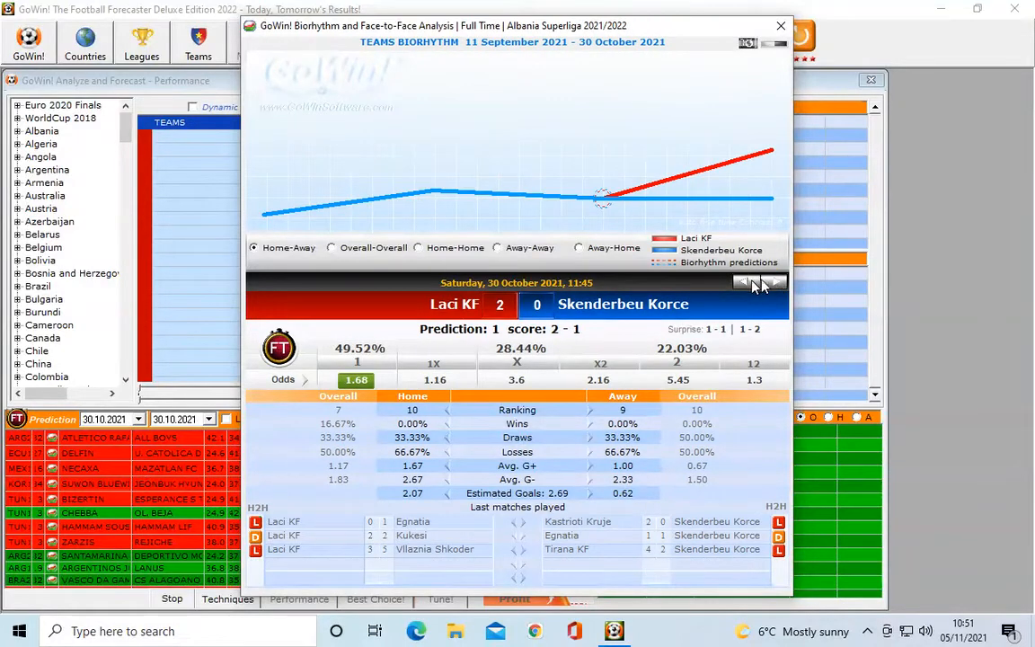
{"action": "left_click", "coordinate": [745, 283]}
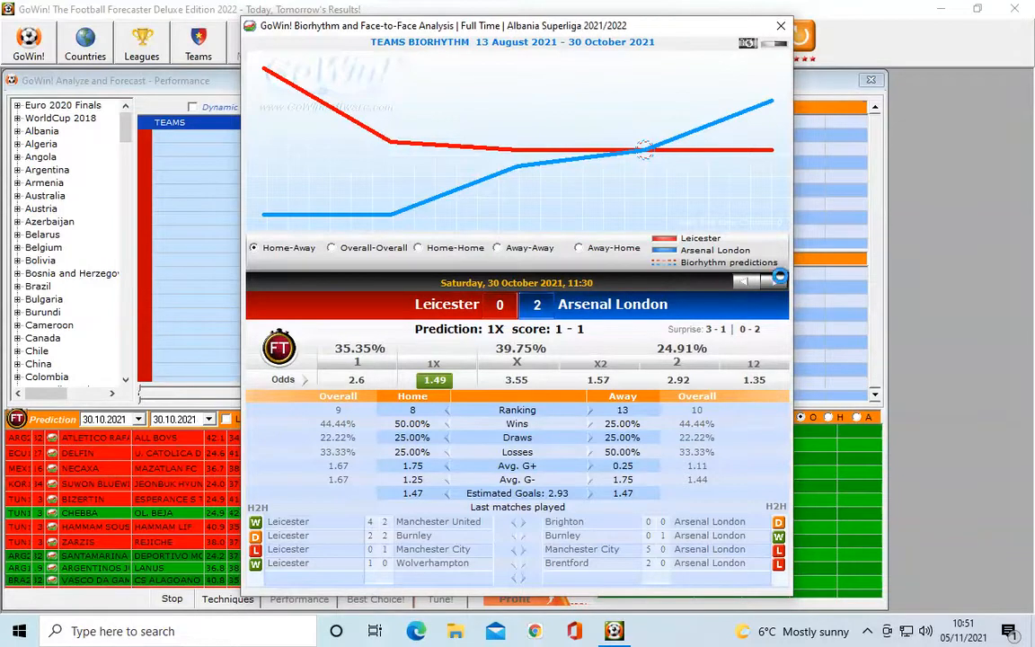
Continue through the match analyses from the 11:45 and 12:00 kick-offs to the 12:30 match Pribram against Trinec
{"action": "left_click", "coordinate": [778, 280]}
{"action": "left_click", "coordinate": [780, 281]}
{"action": "left_click", "coordinate": [780, 281]}
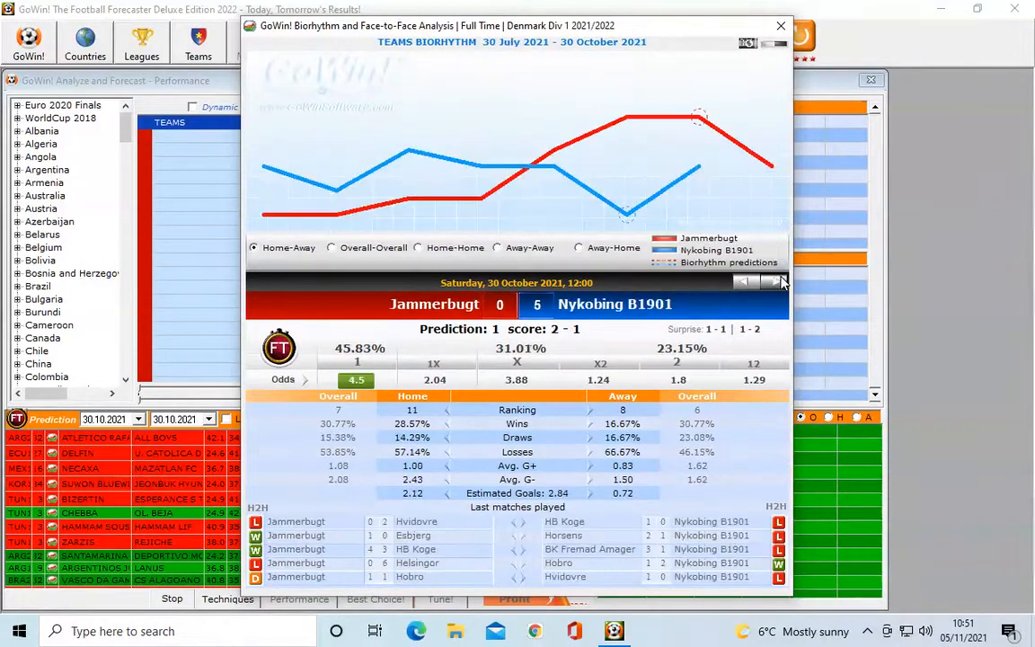
{"action": "left_click", "coordinate": [780, 282]}
{"action": "left_click", "coordinate": [780, 281]}
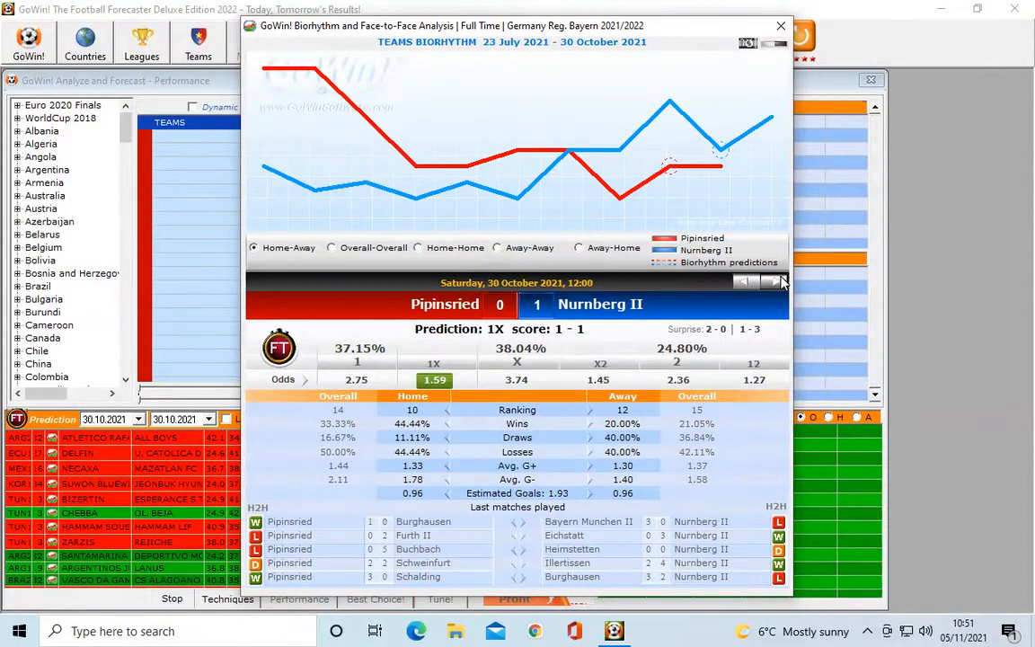
{"action": "left_click", "coordinate": [780, 281]}
{"action": "left_click", "coordinate": [780, 282]}
{"action": "left_click", "coordinate": [780, 281]}
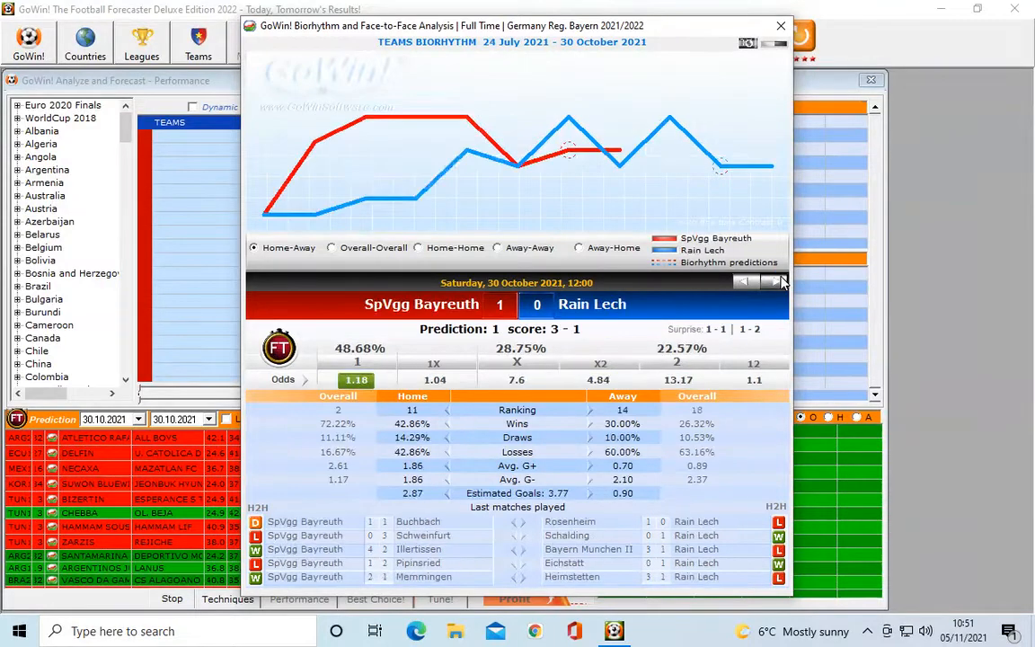
{"action": "left_click", "coordinate": [780, 281]}
{"action": "left_click", "coordinate": [780, 281]}
{"action": "left_click", "coordinate": [780, 282]}
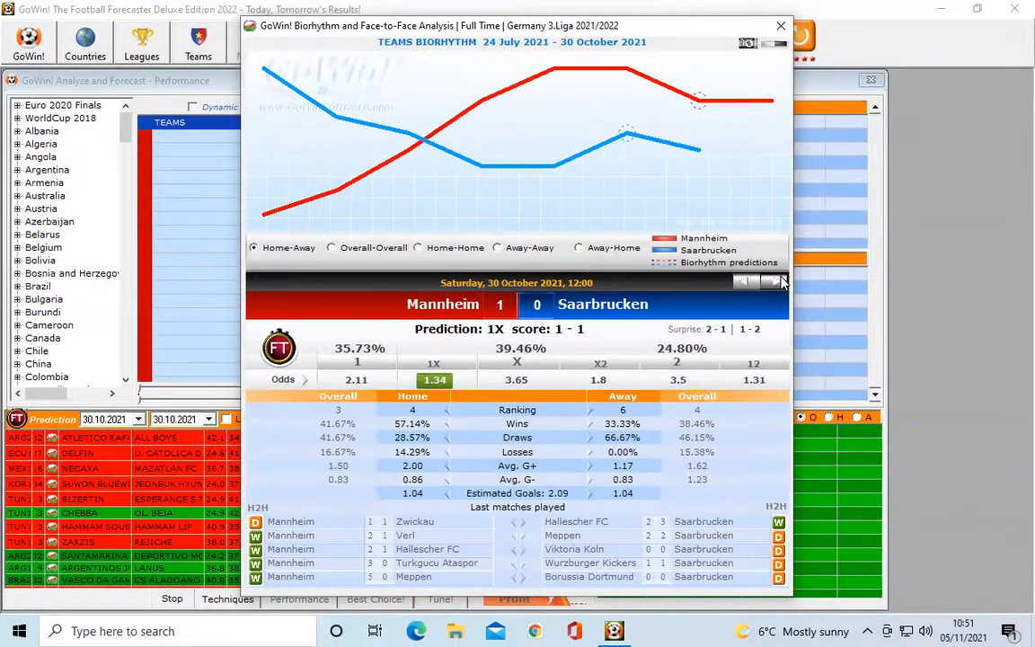
{"action": "left_click", "coordinate": [780, 281]}
{"action": "left_click", "coordinate": [780, 282]}
{"action": "left_click", "coordinate": [780, 282]}
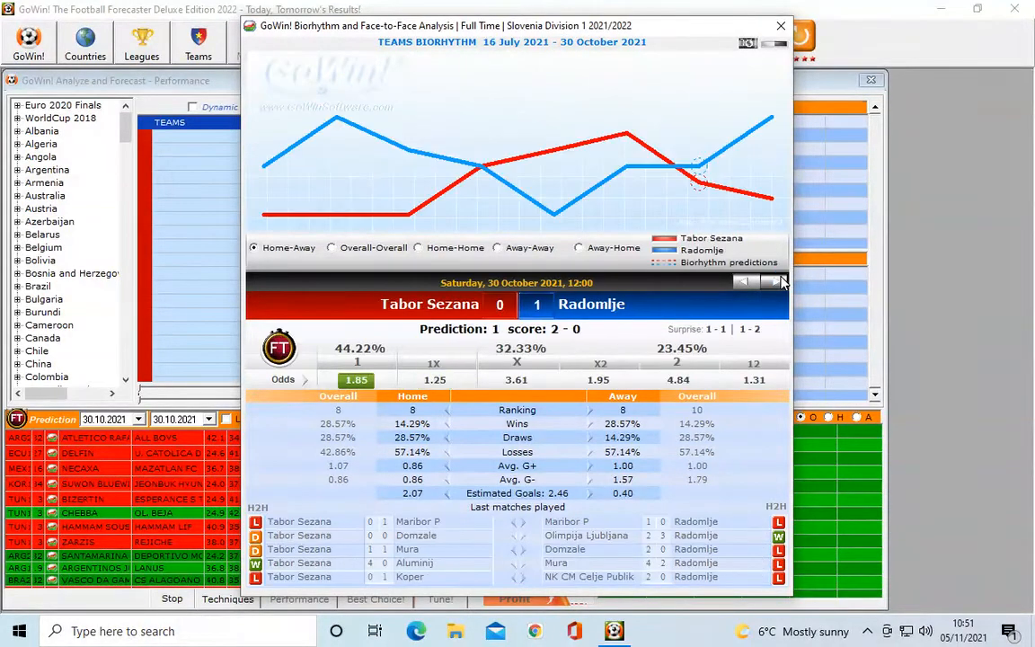
{"action": "left_click", "coordinate": [780, 281]}
{"action": "left_click", "coordinate": [780, 281]}
{"action": "left_click", "coordinate": [780, 281]}
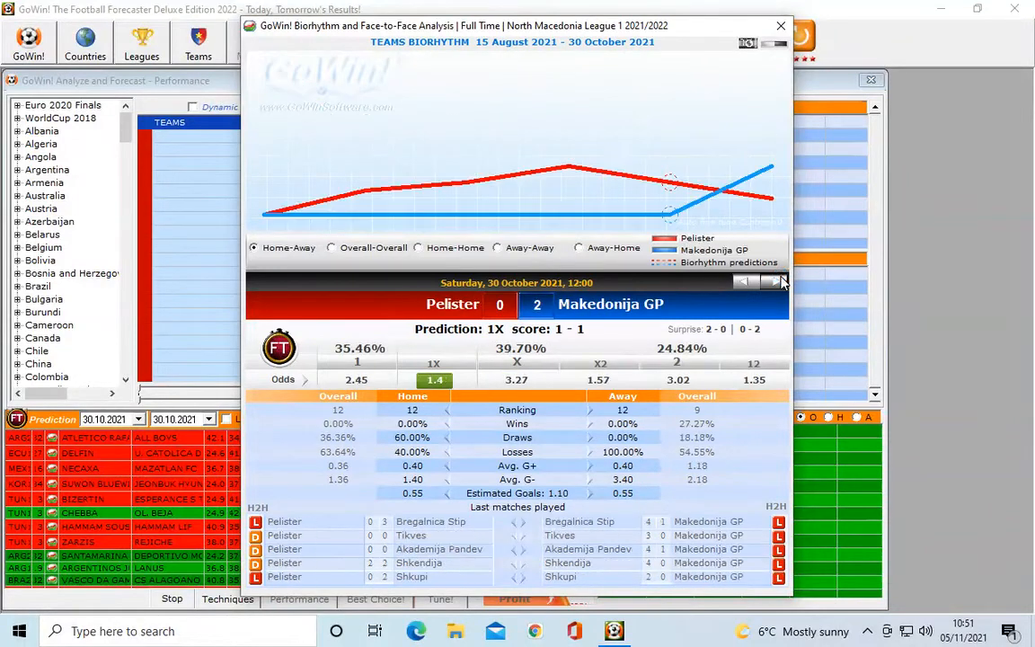
{"action": "left_click", "coordinate": [780, 282]}
{"action": "left_click", "coordinate": [780, 281]}
{"action": "left_click", "coordinate": [780, 281]}
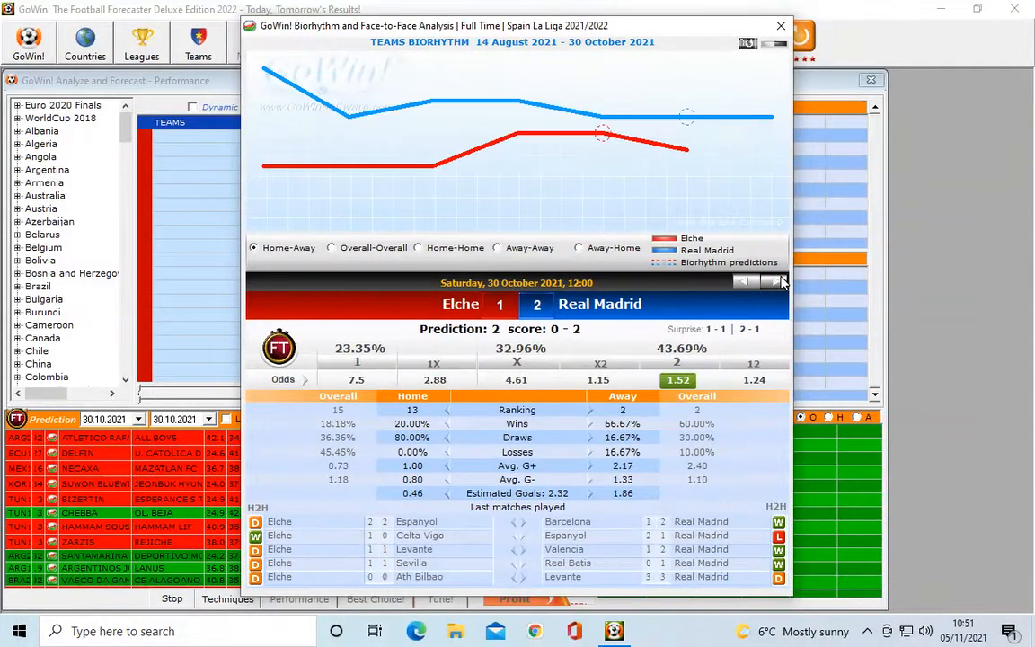
{"action": "left_click", "coordinate": [780, 281]}
{"action": "left_click", "coordinate": [780, 281]}
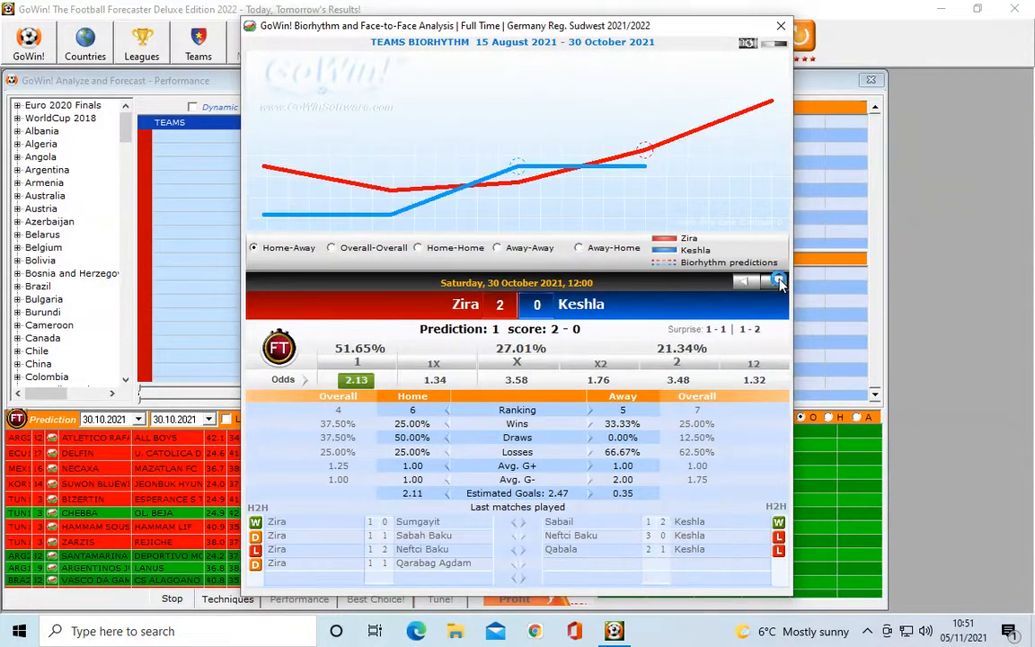
{"action": "left_click", "coordinate": [780, 282]}
{"action": "left_click", "coordinate": [780, 282]}
{"action": "left_click", "coordinate": [780, 281]}
{"action": "left_click", "coordinate": [780, 282]}
{"action": "left_click", "coordinate": [780, 282]}
{"action": "left_click", "coordinate": [780, 282]}
{"action": "left_click", "coordinate": [780, 282]}
{"action": "left_click", "coordinate": [780, 282]}
{"action": "left_click", "coordinate": [779, 281]}
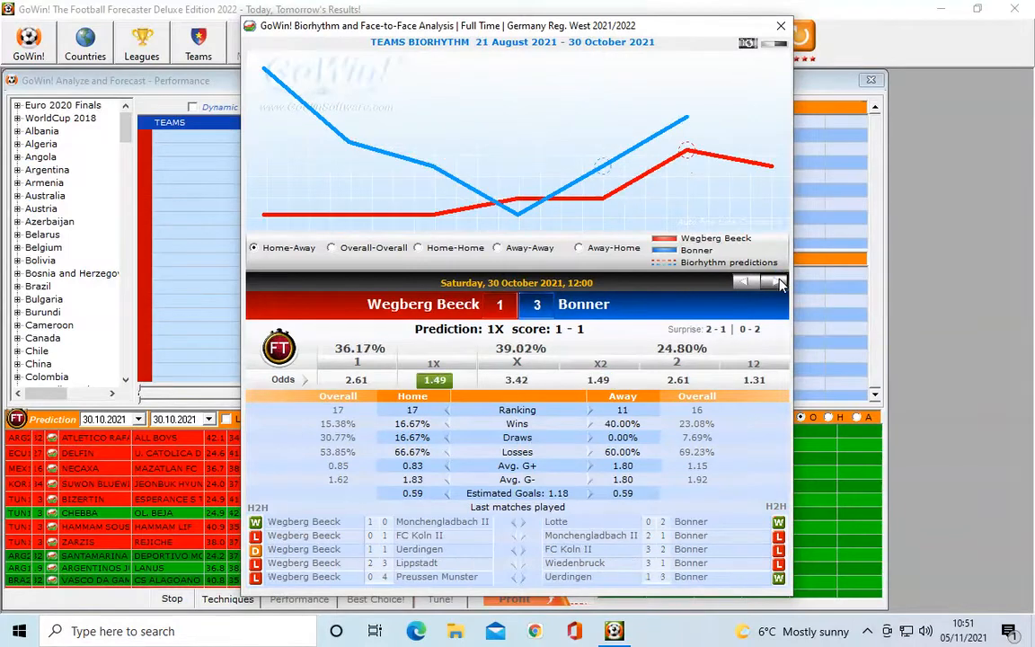
{"action": "left_click", "coordinate": [778, 281]}
{"action": "left_click", "coordinate": [778, 281]}
{"action": "left_click", "coordinate": [778, 281]}
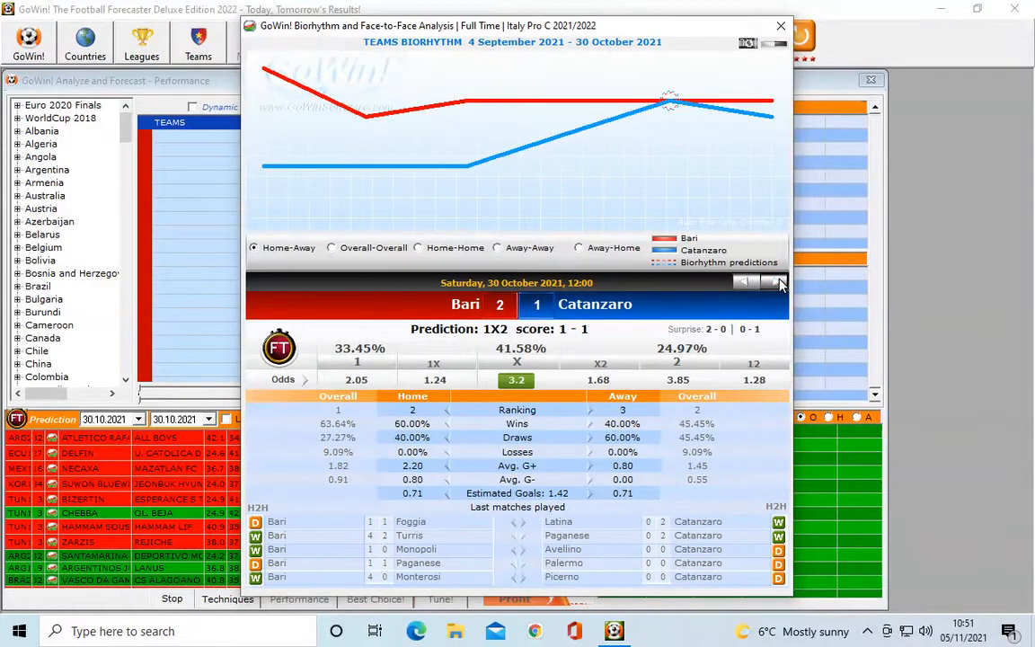
{"action": "left_click", "coordinate": [779, 281]}
{"action": "left_click", "coordinate": [778, 282]}
{"action": "left_click", "coordinate": [778, 281]}
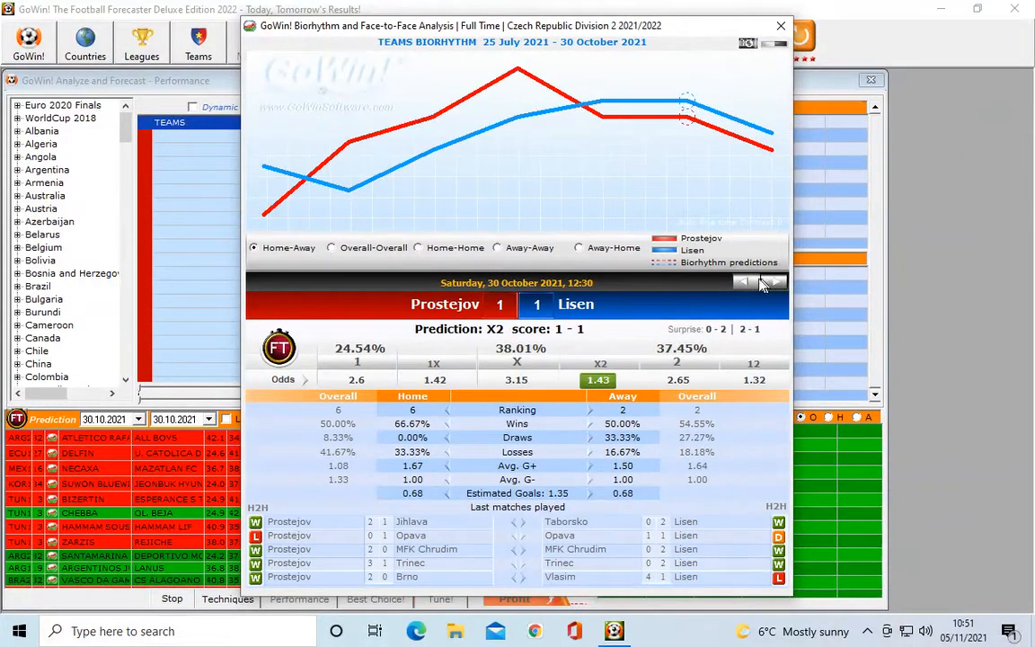
{"action": "left_click", "coordinate": [744, 283]}
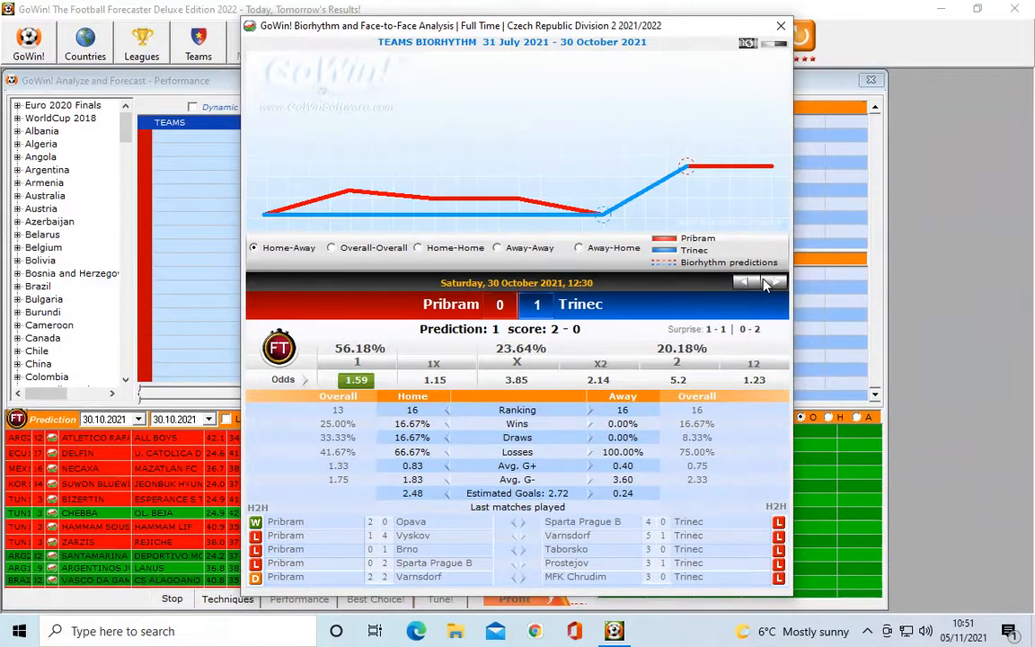
Continue through the biorhythm analyses from the 12:30 match Pribram against Trinec to the 13:00 match Parnu JK Vaprus against Tulevik
{"action": "left_click", "coordinate": [776, 282]}
{"action": "left_click", "coordinate": [778, 283]}
{"action": "left_click", "coordinate": [778, 282]}
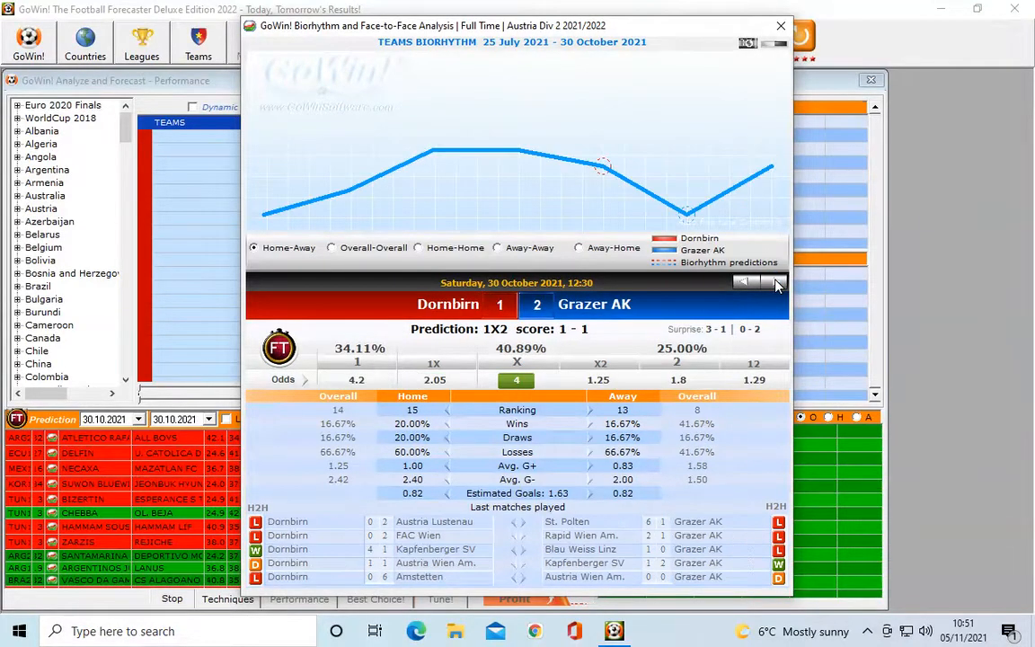
{"action": "left_click", "coordinate": [778, 282]}
{"action": "left_click", "coordinate": [778, 282]}
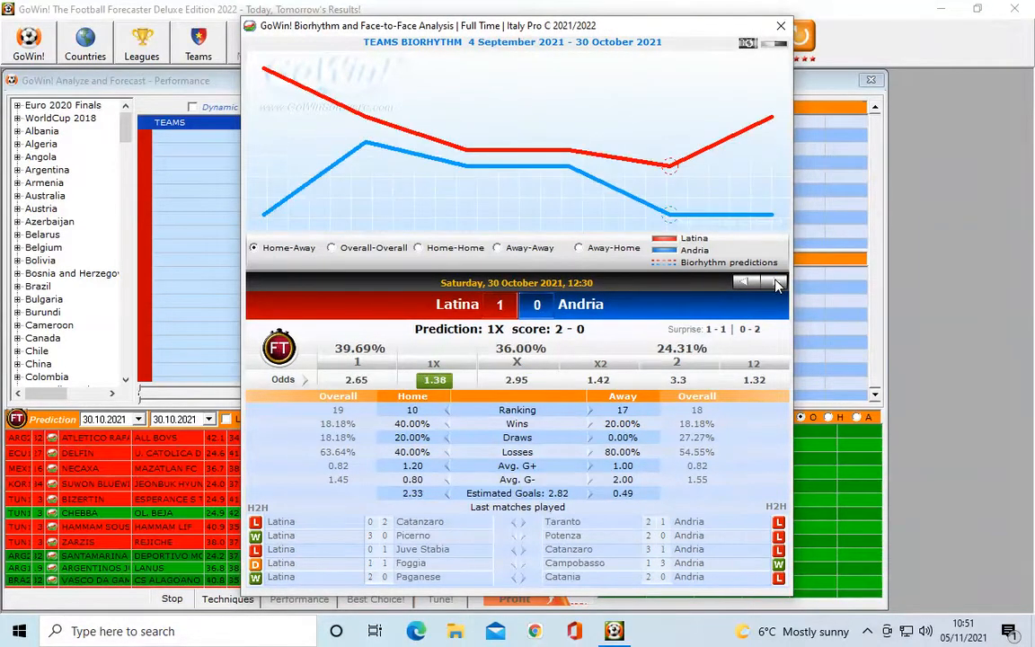
{"action": "left_click", "coordinate": [779, 283]}
{"action": "left_click", "coordinate": [779, 284]}
{"action": "left_click", "coordinate": [778, 284]}
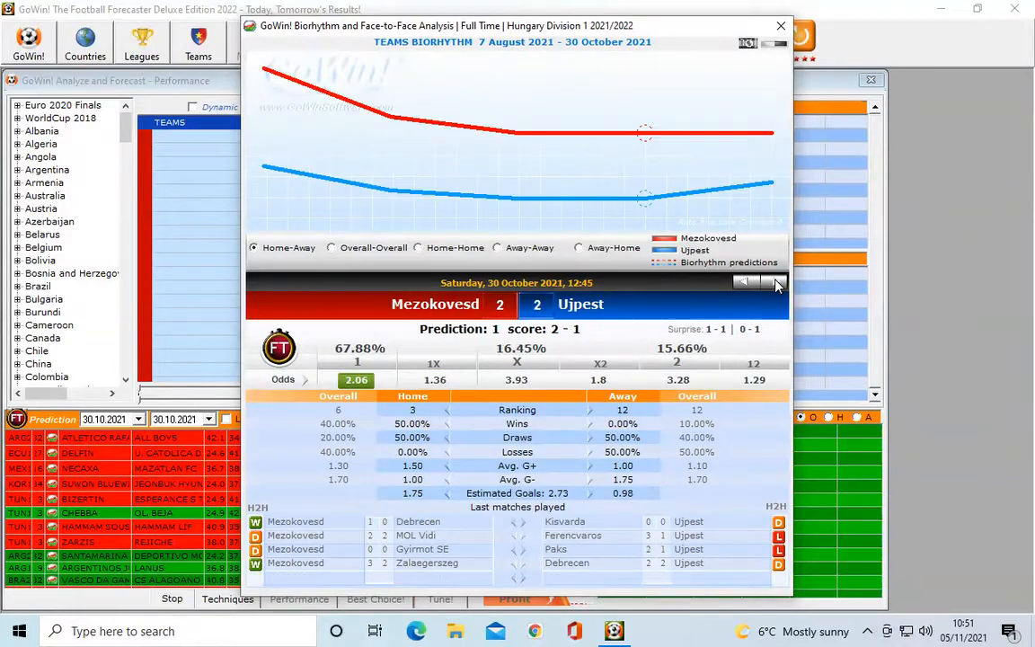
{"action": "left_click", "coordinate": [779, 283]}
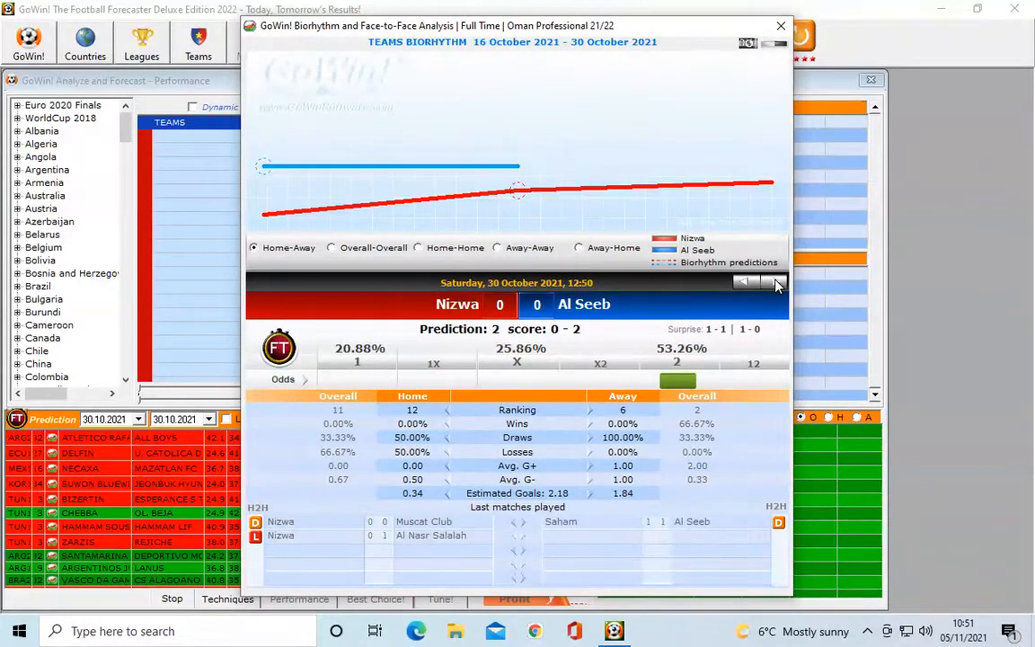
{"action": "left_click", "coordinate": [778, 283]}
{"action": "left_click", "coordinate": [778, 283]}
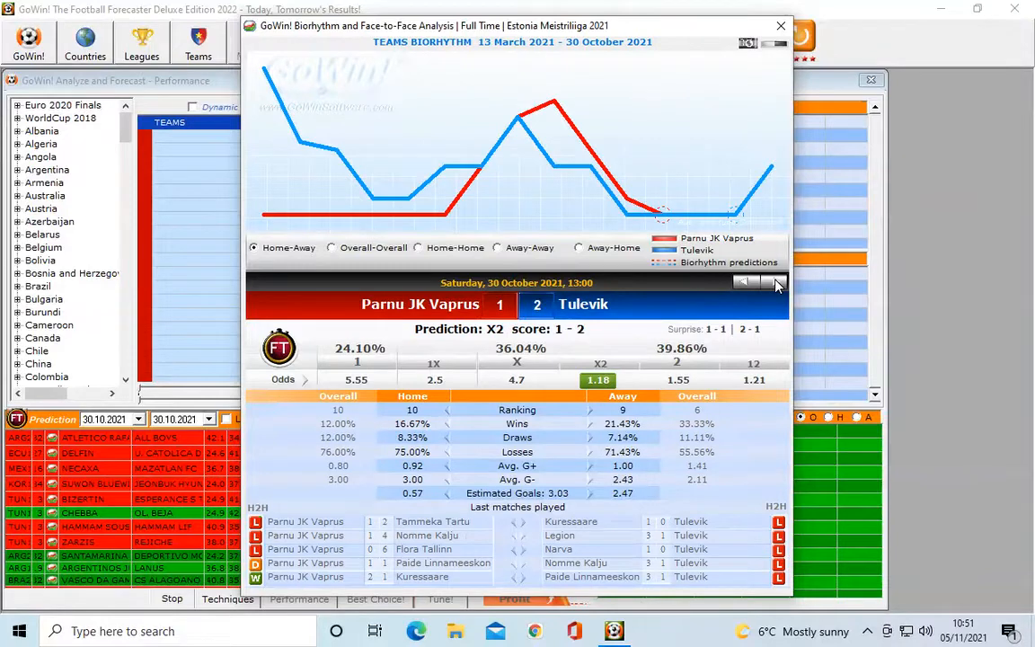
Browse the 13:00 match analyses, including Vikingur Gota against KI Klaksvik, Sirius against Malmo_FF and Solin against Dugopolje, up to Zlin against Budejovice
{"action": "left_click", "coordinate": [779, 283]}
{"action": "left_click", "coordinate": [778, 284]}
{"action": "left_click", "coordinate": [778, 283]}
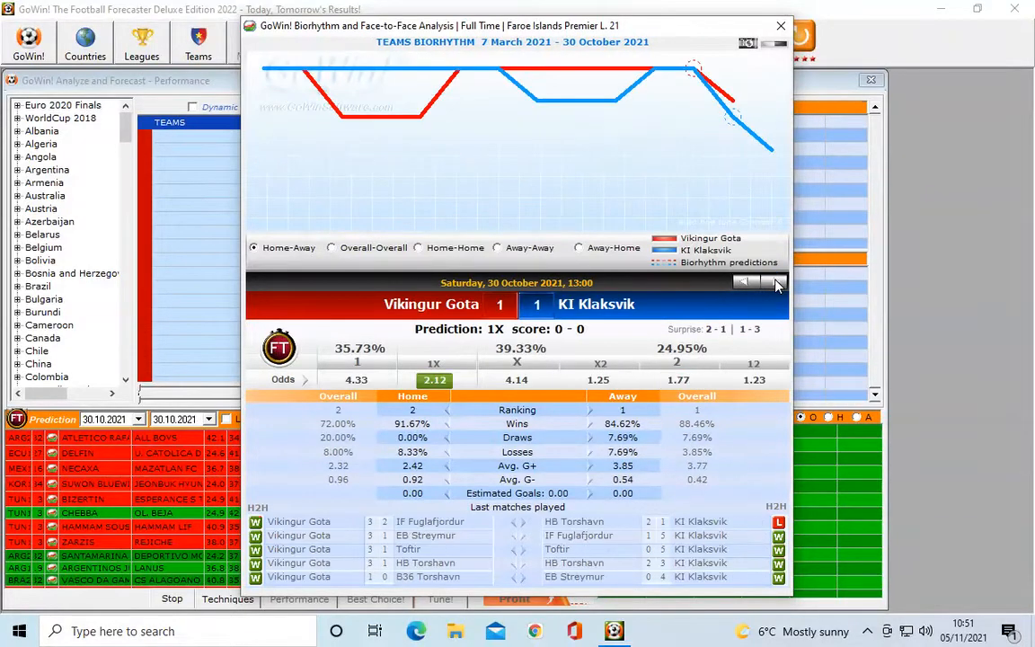
{"action": "left_click", "coordinate": [778, 283]}
{"action": "left_click", "coordinate": [778, 283]}
{"action": "left_click", "coordinate": [778, 283]}
{"action": "left_click", "coordinate": [778, 283]}
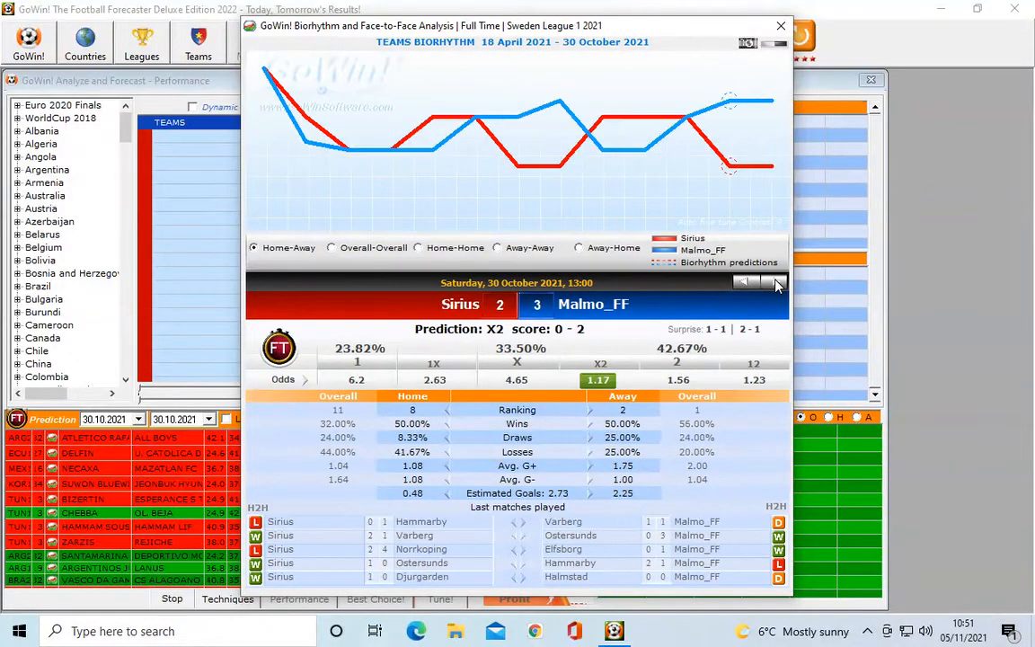
{"action": "left_click", "coordinate": [779, 283]}
{"action": "left_click", "coordinate": [778, 283]}
{"action": "left_click", "coordinate": [778, 283]}
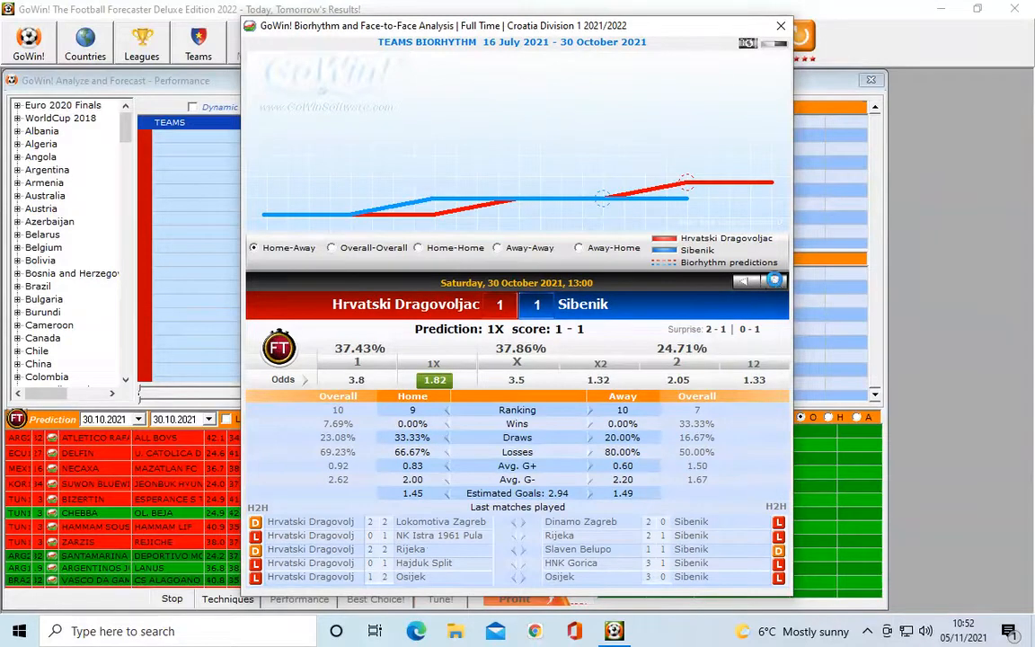
{"action": "left_click", "coordinate": [778, 283]}
{"action": "left_click", "coordinate": [778, 283]}
{"action": "left_click", "coordinate": [779, 283]}
{"action": "left_click", "coordinate": [779, 283]}
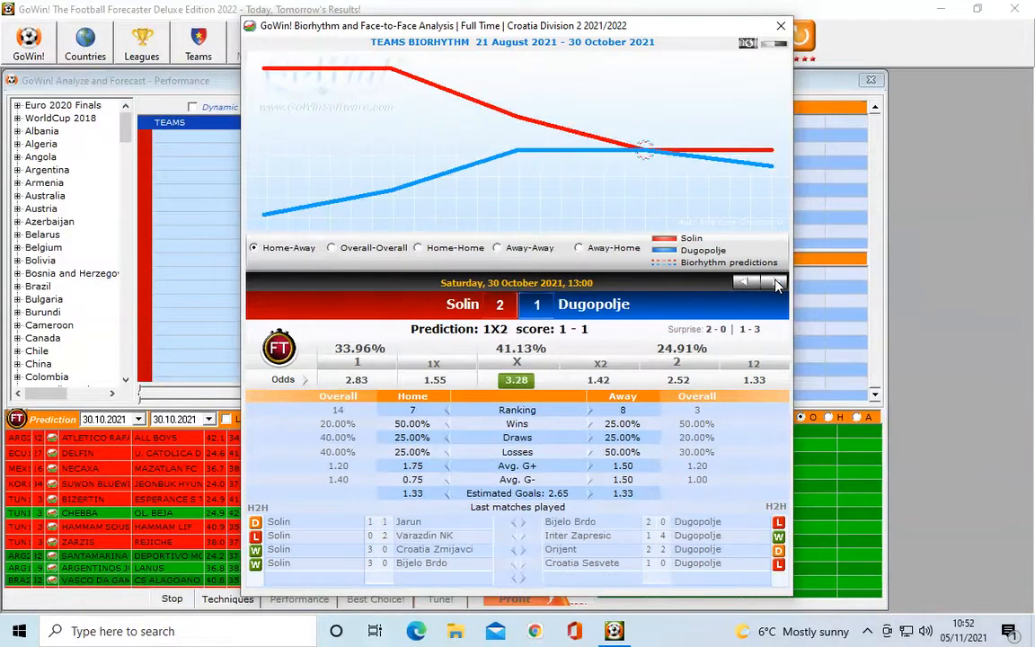
{"action": "left_click", "coordinate": [778, 283]}
{"action": "left_click", "coordinate": [778, 283]}
{"action": "left_click", "coordinate": [778, 283]}
{"action": "left_click", "coordinate": [779, 283]}
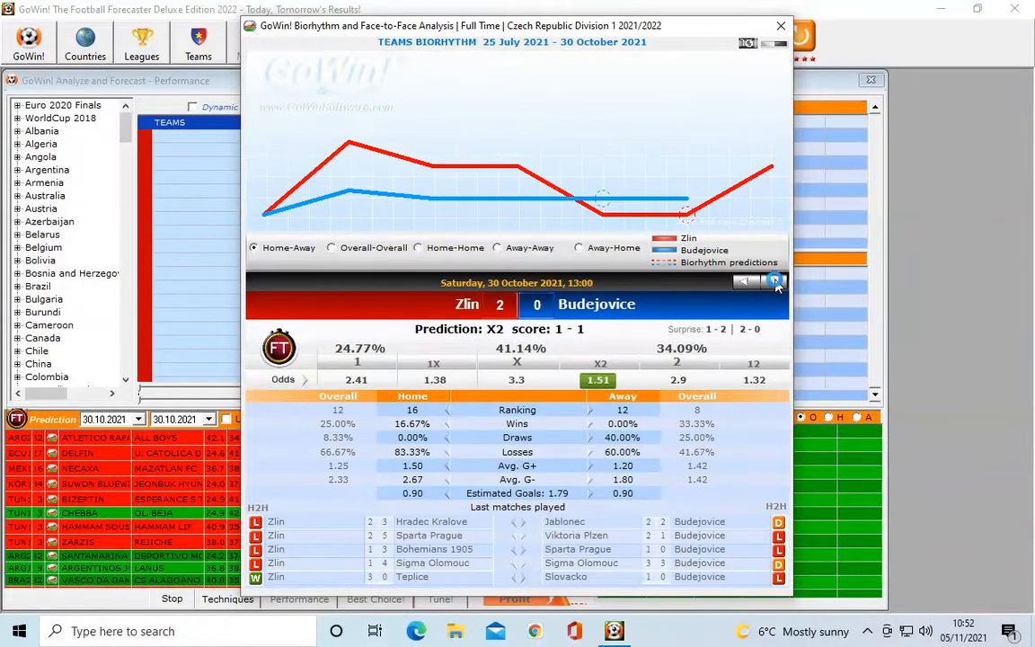
View the Over/Under 2.5 and BTTS odds of Northampton against Carlisle, and close the biorhythm analysis
{"action": "left_click", "coordinate": [778, 283]}
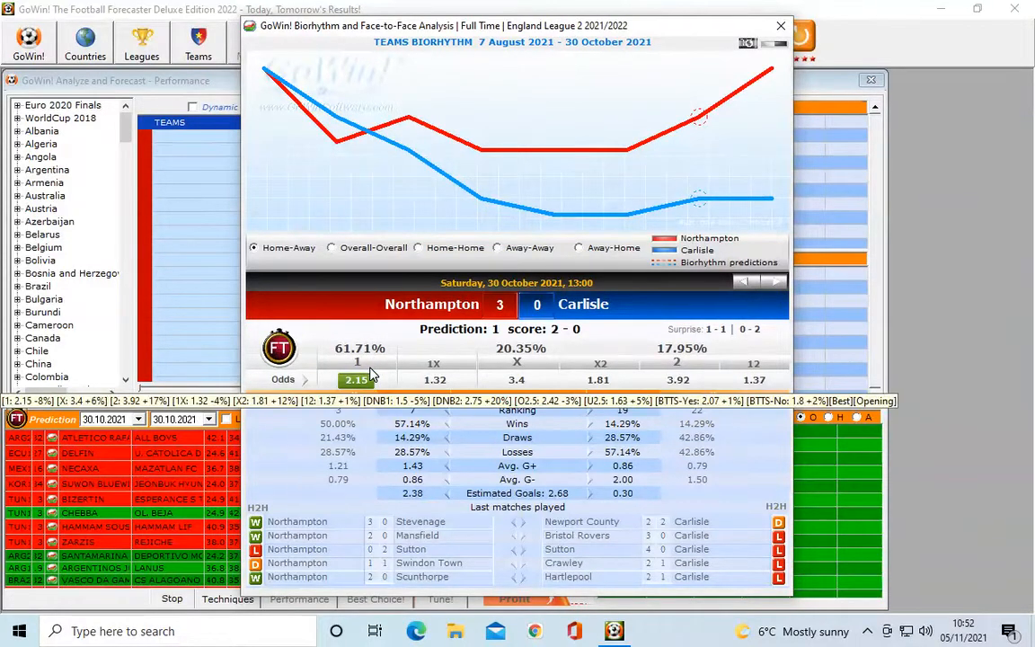
{"action": "left_click", "coordinate": [299, 380]}
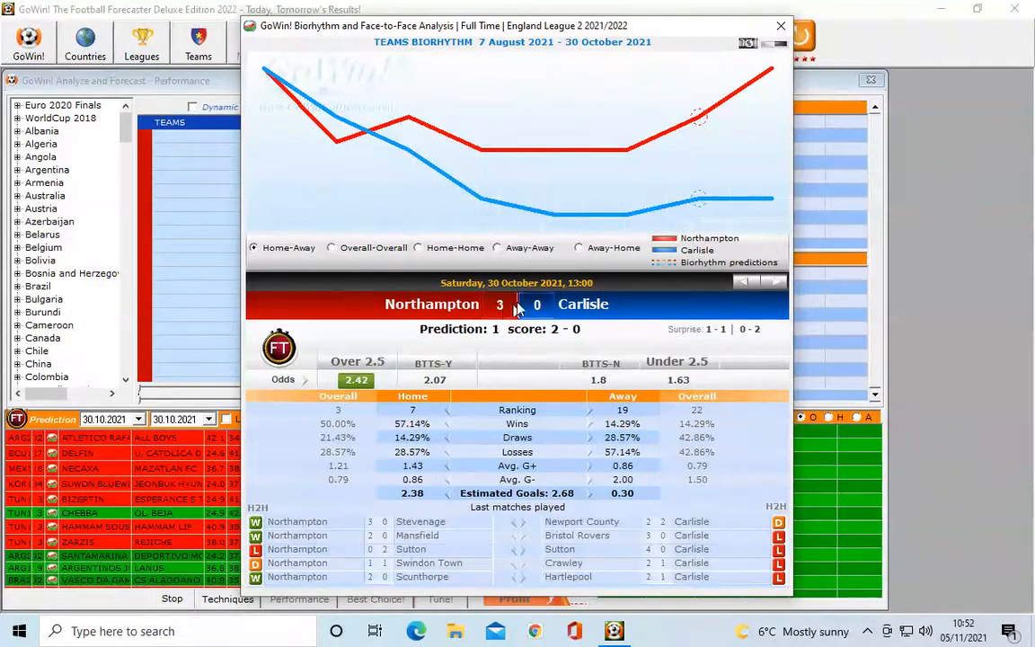
{"action": "left_click", "coordinate": [784, 29]}
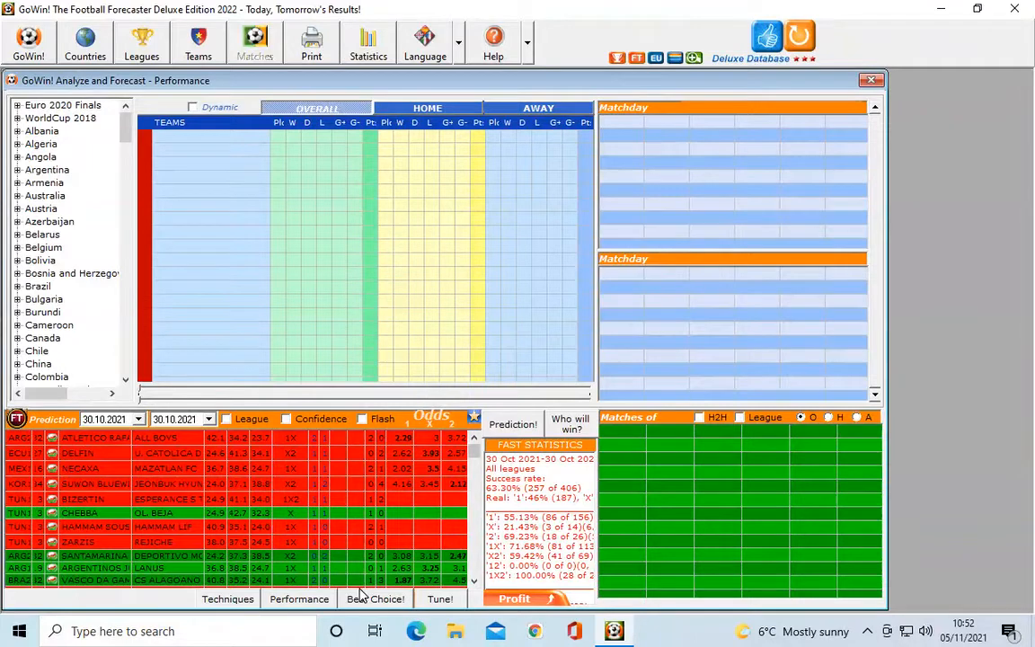
Open GoWin! Techniques and look through the list of saved techniques down to HomeWin HIGH Hit rate v 3
{"action": "left_click", "coordinate": [229, 598]}
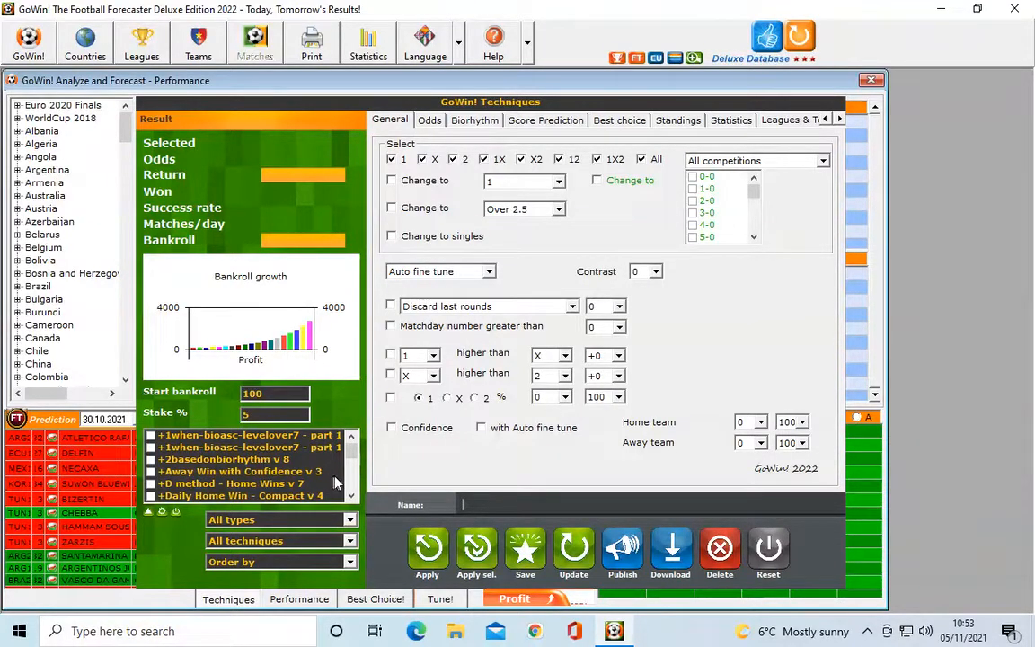
{"action": "left_click", "coordinate": [350, 497]}
{"action": "left_click", "coordinate": [349, 497]}
{"action": "left_click", "coordinate": [349, 497]}
{"action": "left_click", "coordinate": [349, 497]}
{"action": "left_click", "coordinate": [349, 497]}
{"action": "left_click", "coordinate": [350, 497]}
{"action": "left_click", "coordinate": [349, 496]}
{"action": "left_click", "coordinate": [350, 497]}
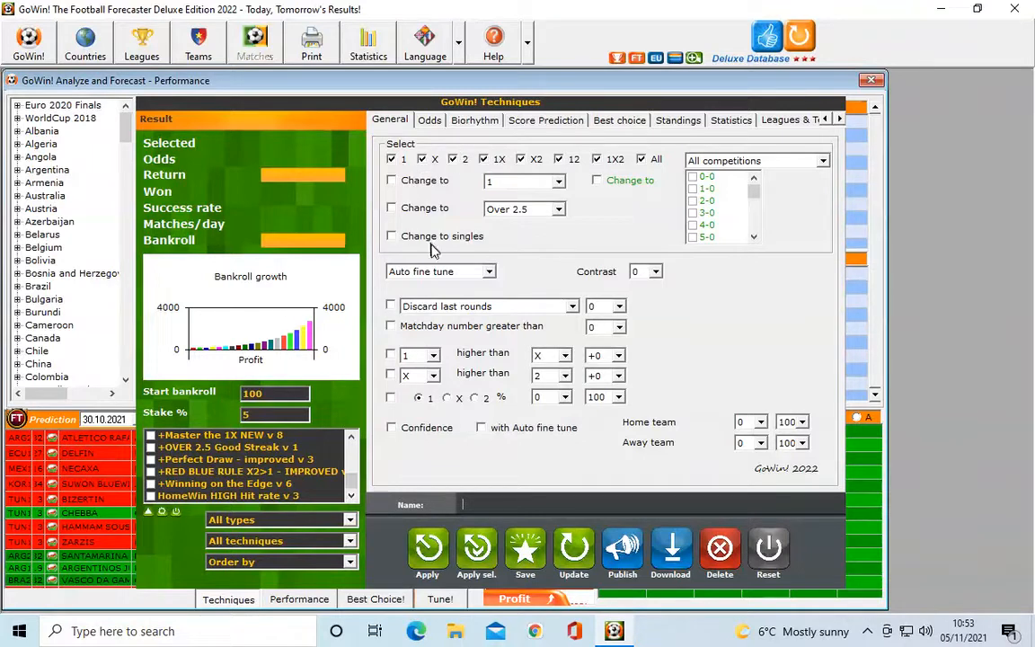
Apply a technique limited to tip 1 changed to score 1-0, with matchday number greater than 5 and Confidence enabled, and reset it
{"action": "left_click", "coordinate": [644, 159]}
{"action": "left_click", "coordinate": [393, 159]}
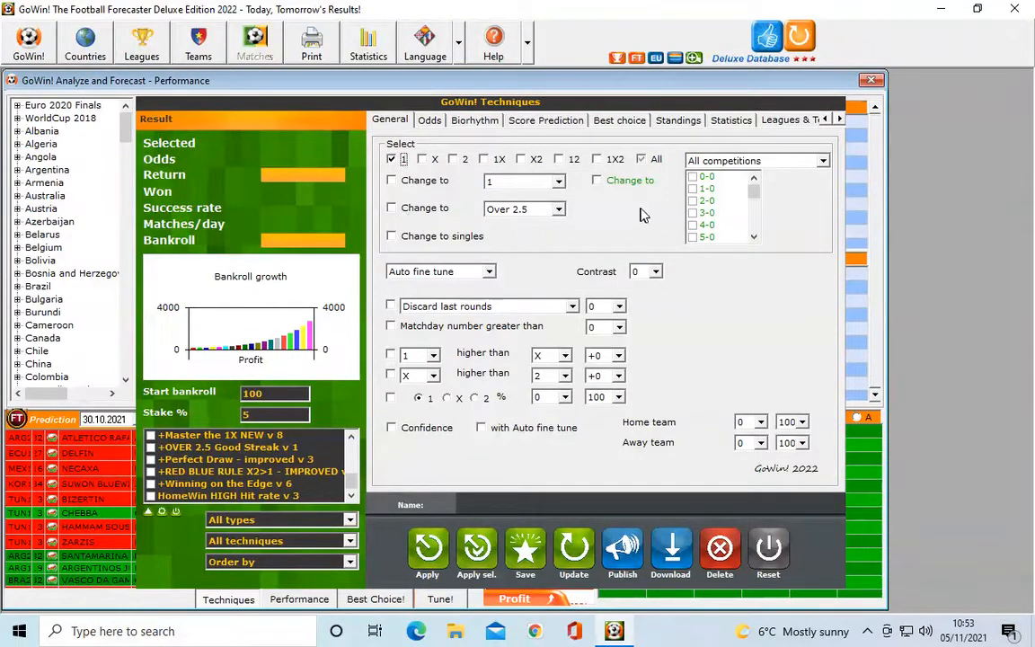
{"action": "left_click", "coordinate": [695, 189]}
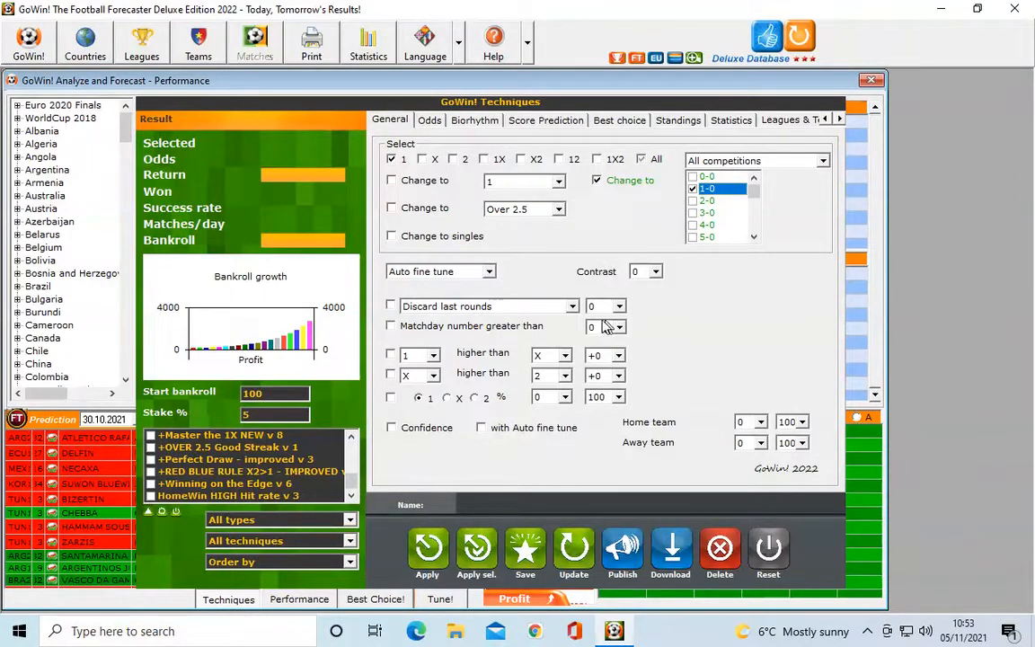
{"action": "left_click", "coordinate": [409, 328]}
{"action": "left_click", "coordinate": [620, 328]}
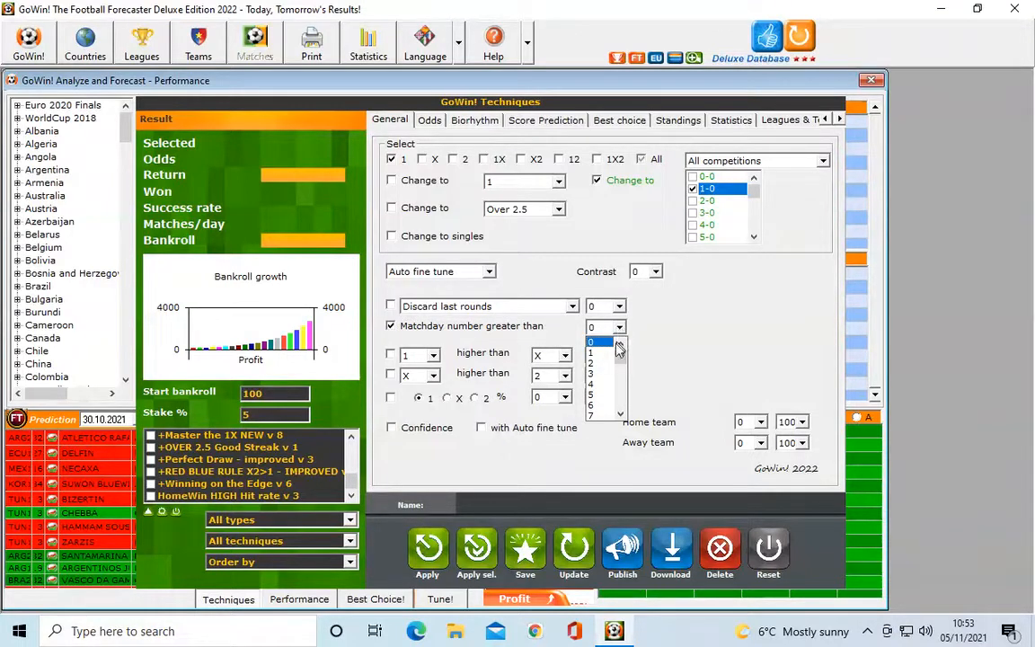
{"action": "left_click", "coordinate": [597, 395]}
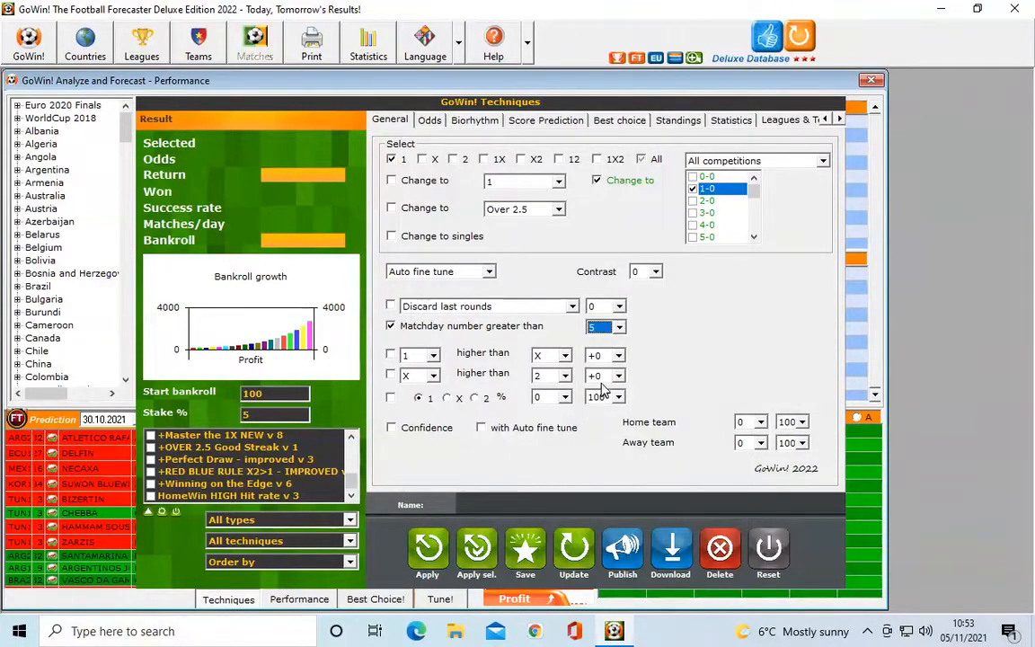
{"action": "left_click", "coordinate": [391, 428]}
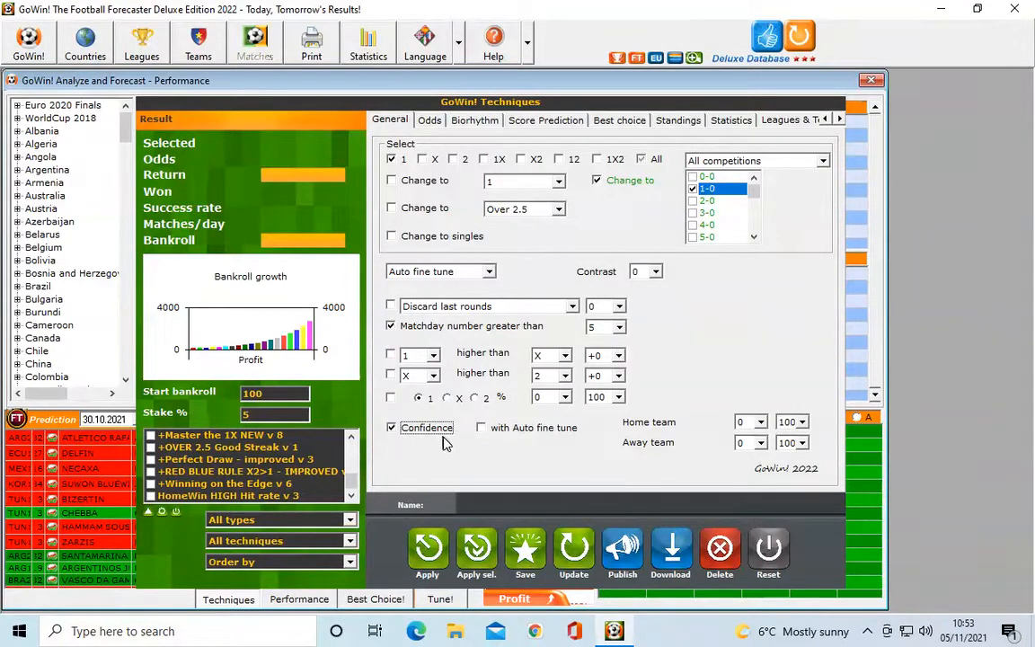
{"action": "left_click", "coordinate": [431, 550]}
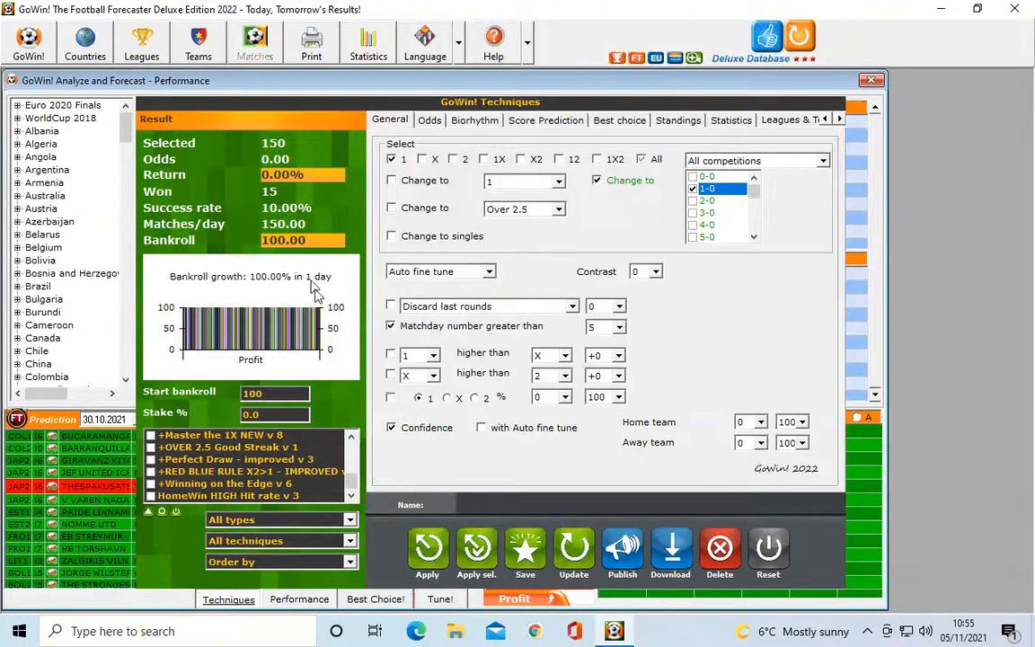
{"action": "left_click", "coordinate": [768, 553]}
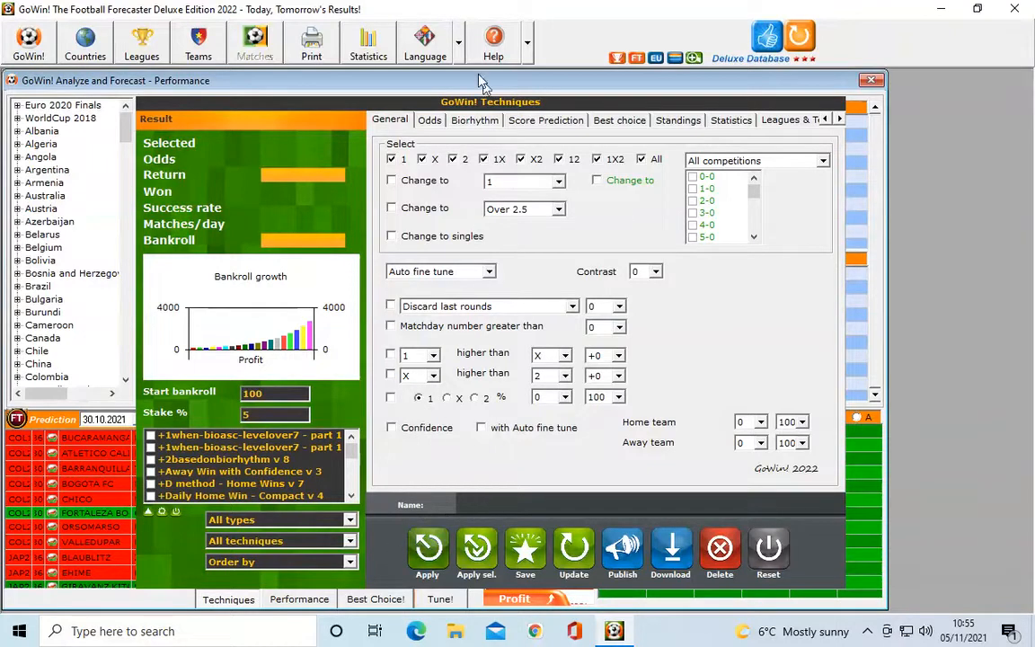
Review the technique's Odds settings and odds types, its Home-Away and Overall Biorhythm settings, and its Score Prediction settings
{"action": "left_click", "coordinate": [429, 122]}
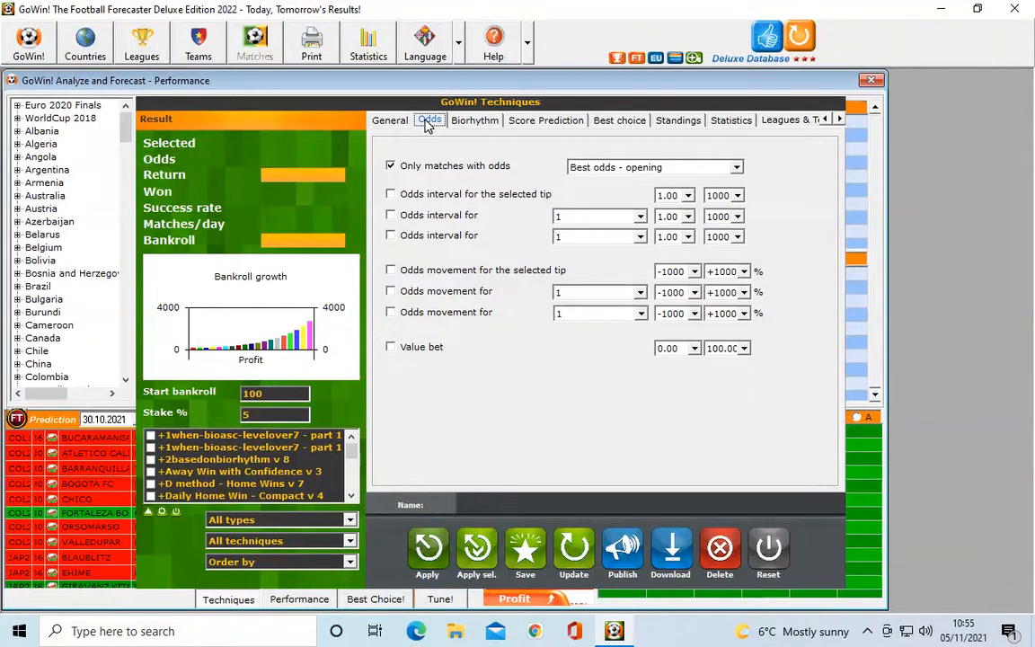
{"action": "left_click", "coordinate": [614, 167]}
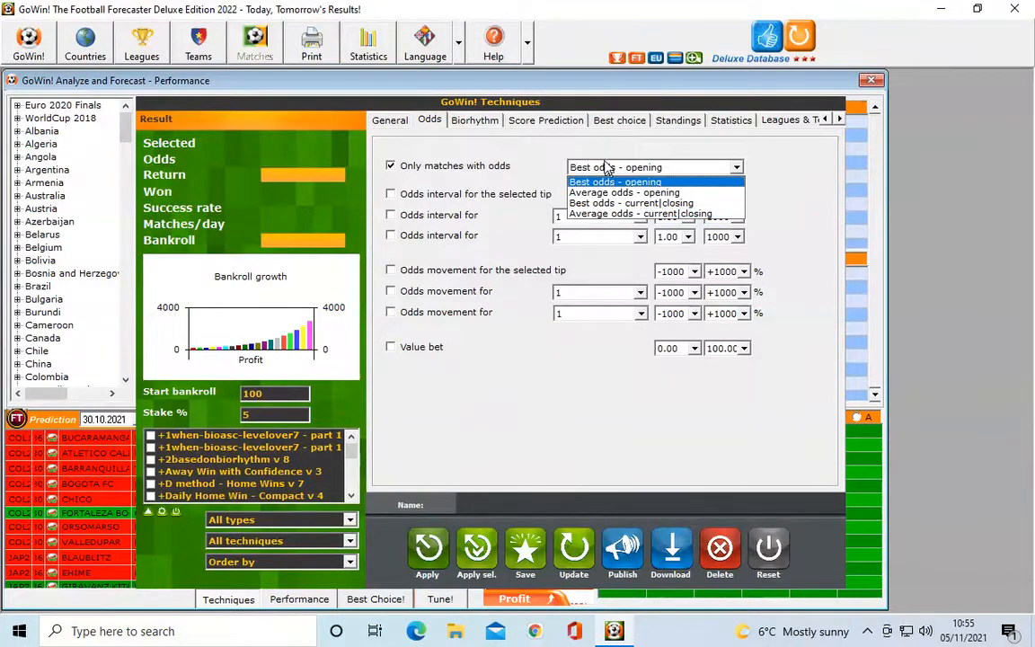
{"action": "left_click", "coordinate": [479, 126]}
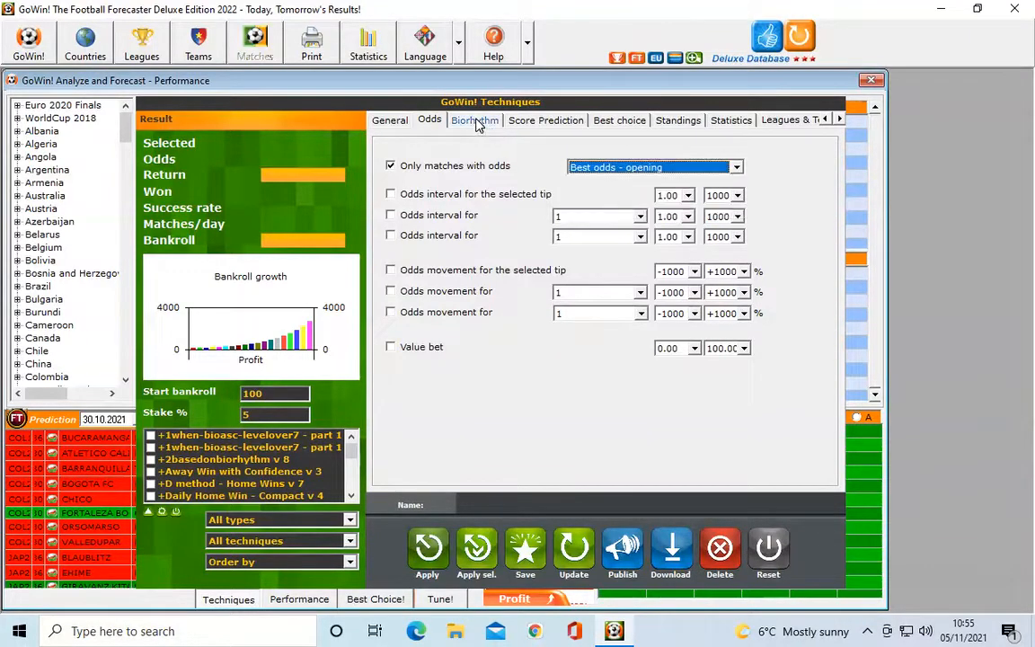
{"action": "left_click", "coordinate": [476, 122]}
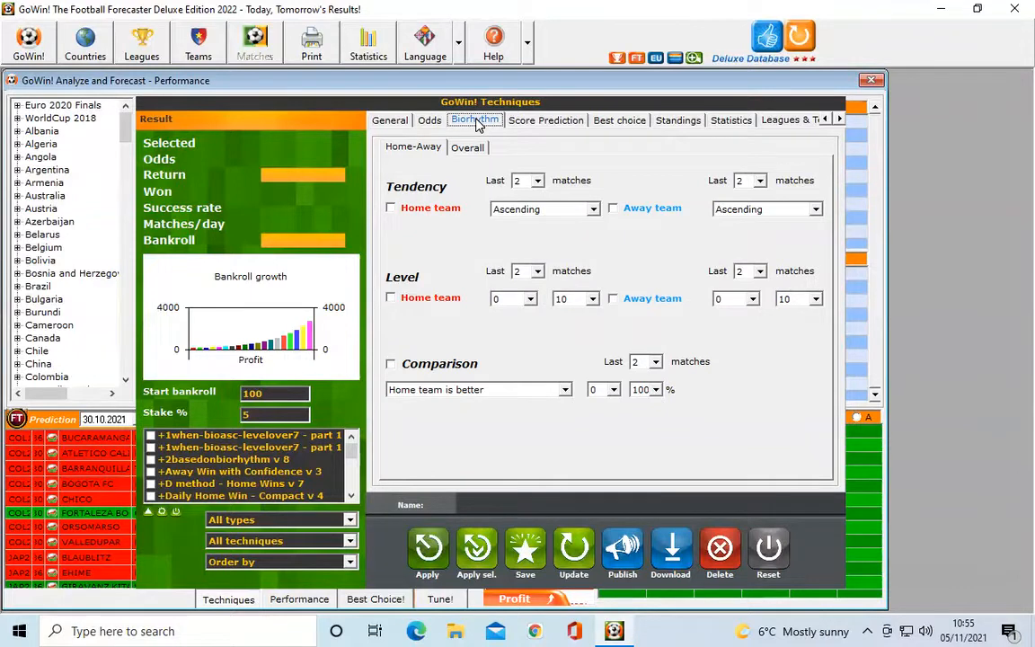
{"action": "left_click", "coordinate": [469, 150]}
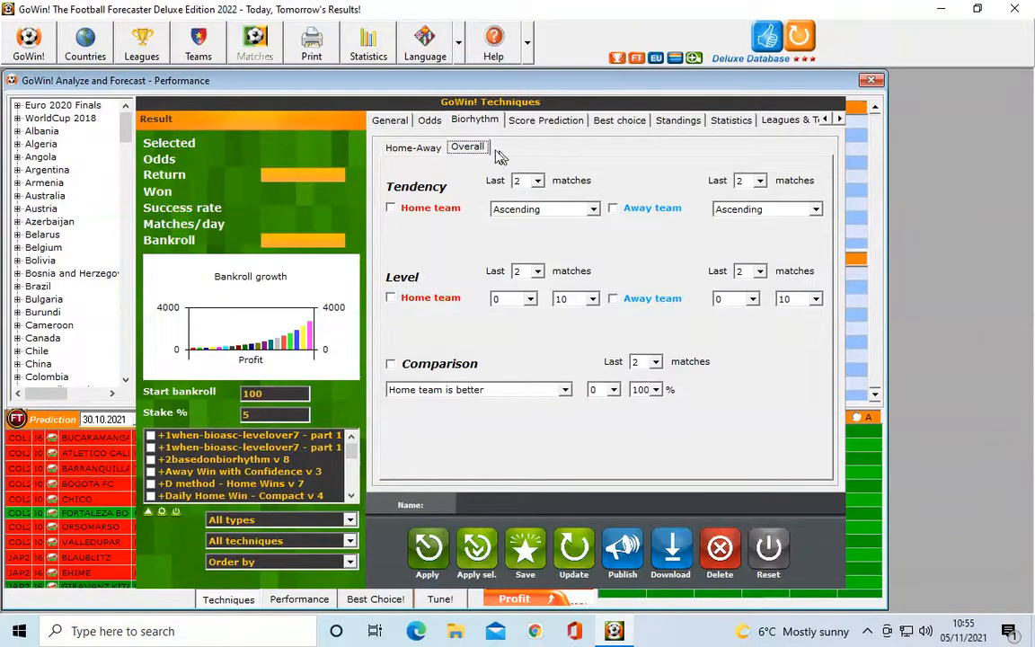
{"action": "left_click", "coordinate": [527, 123]}
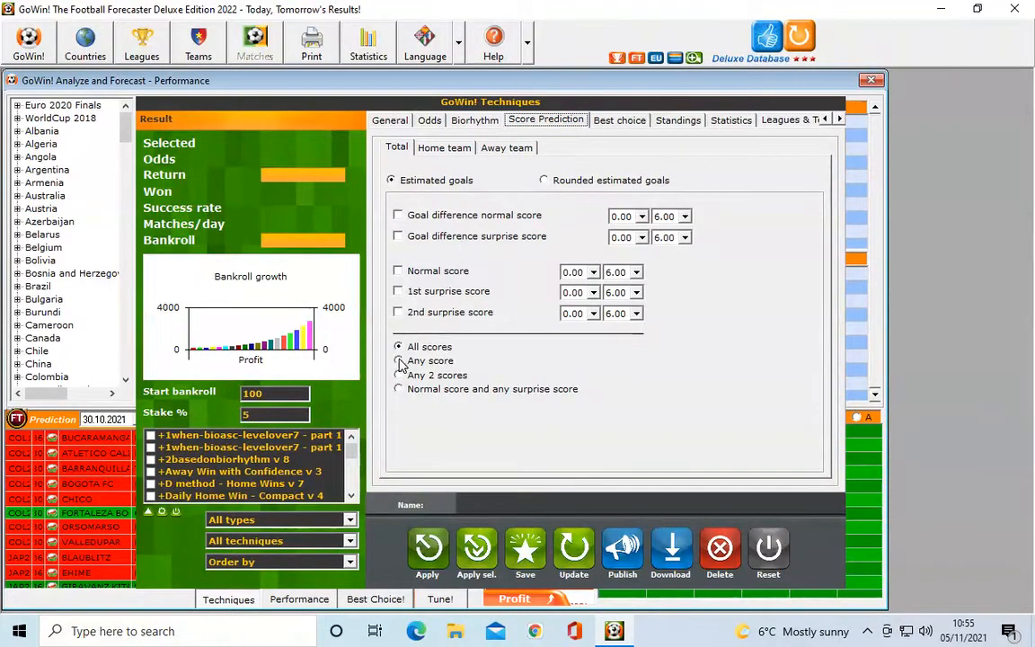
Enable the Best Choice filter and look through its bet types and day periods, keeping 1X2 and 30 days
{"action": "left_click", "coordinate": [614, 123]}
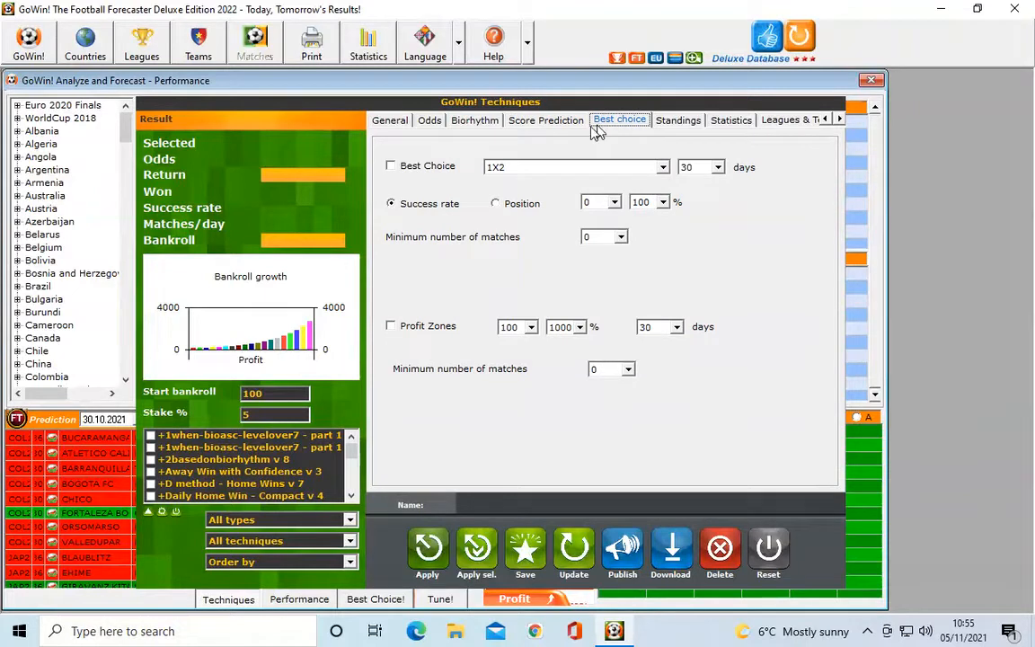
{"action": "left_click", "coordinate": [395, 167]}
{"action": "left_click", "coordinate": [506, 168]}
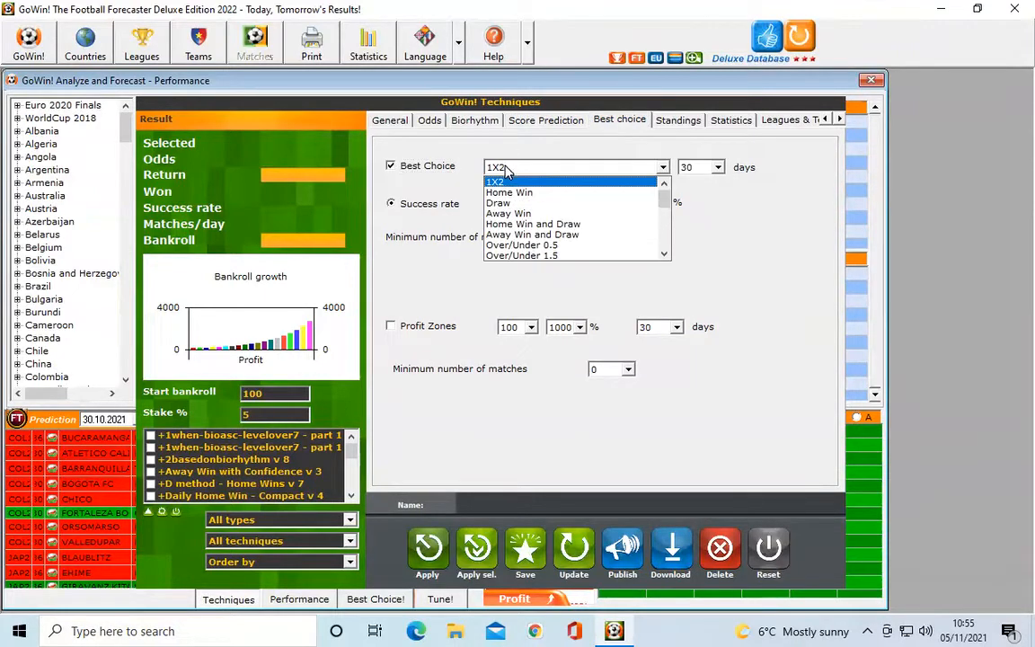
{"action": "scroll", "coordinate": [537, 221], "scroll_direction": "down", "scroll_amount": 3}
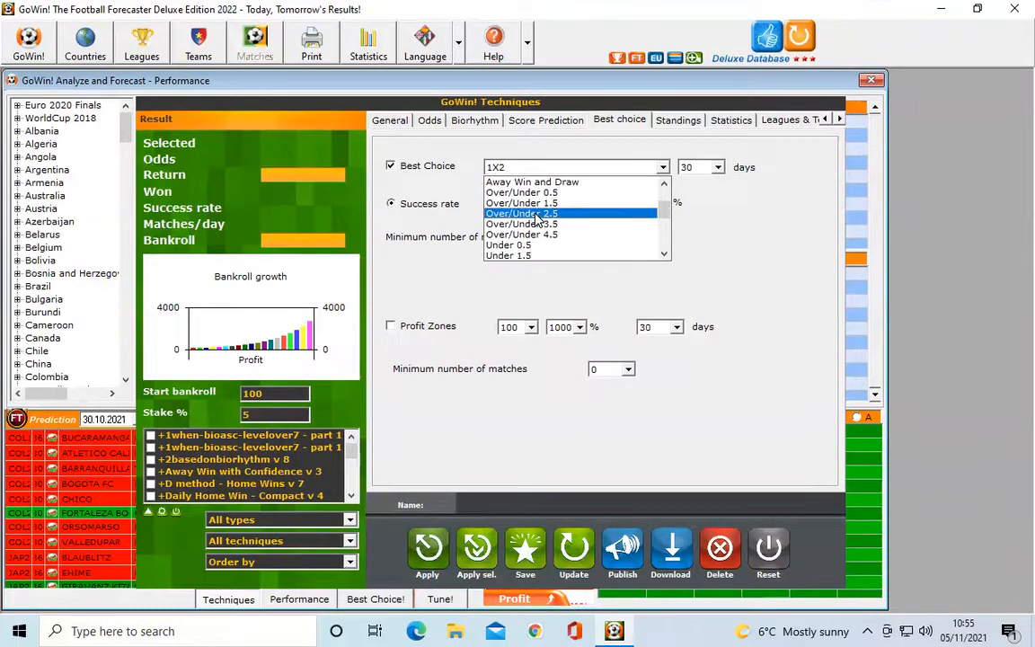
{"action": "scroll", "coordinate": [537, 220], "scroll_direction": "down", "scroll_amount": 2}
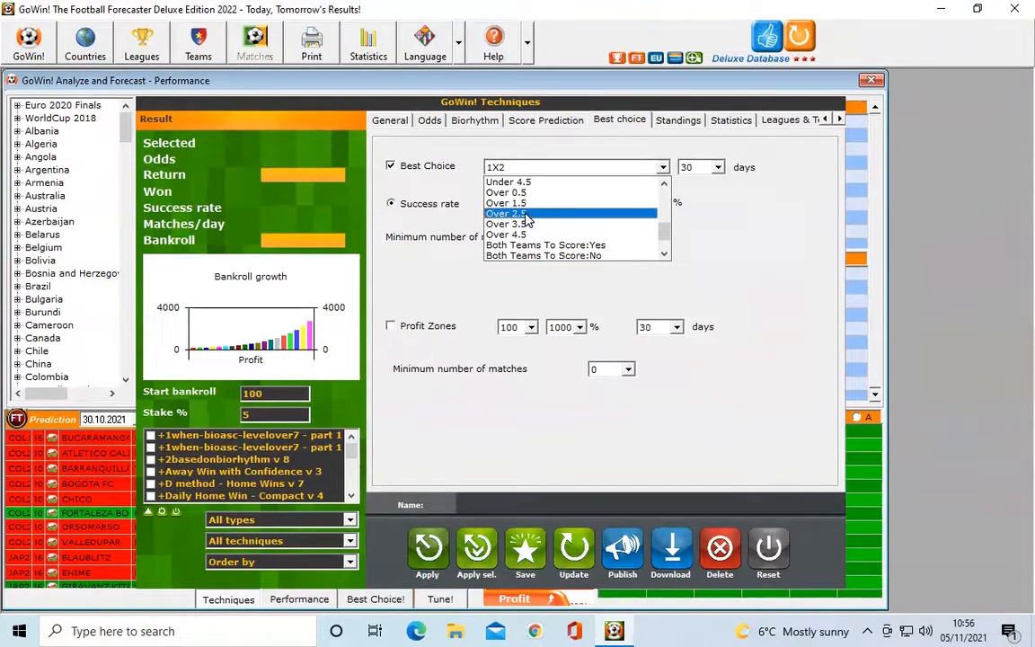
{"action": "left_click", "coordinate": [713, 203]}
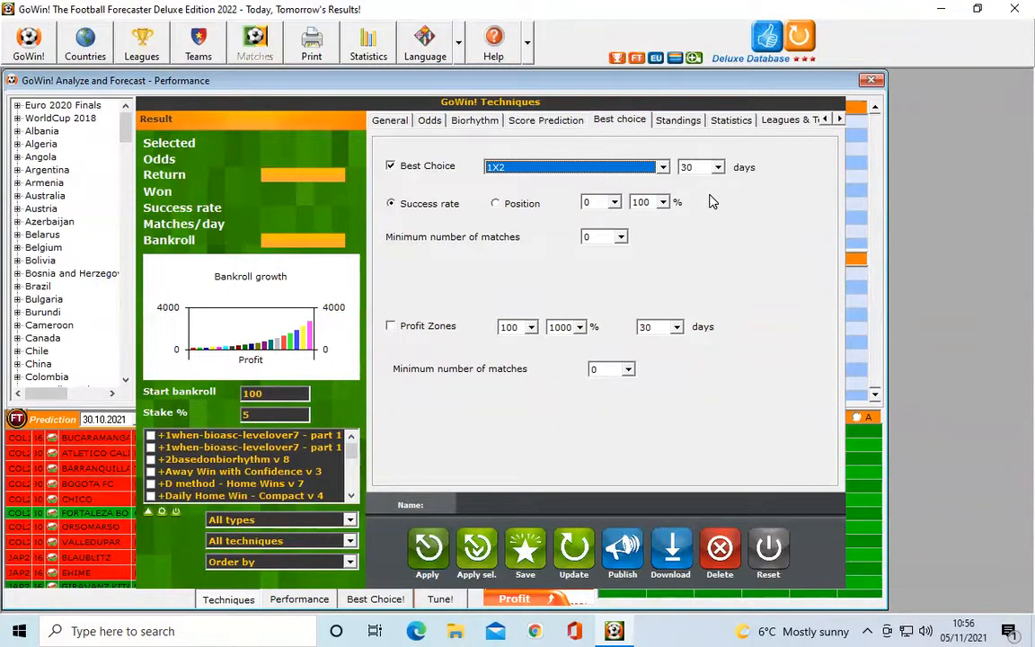
{"action": "left_click", "coordinate": [718, 168]}
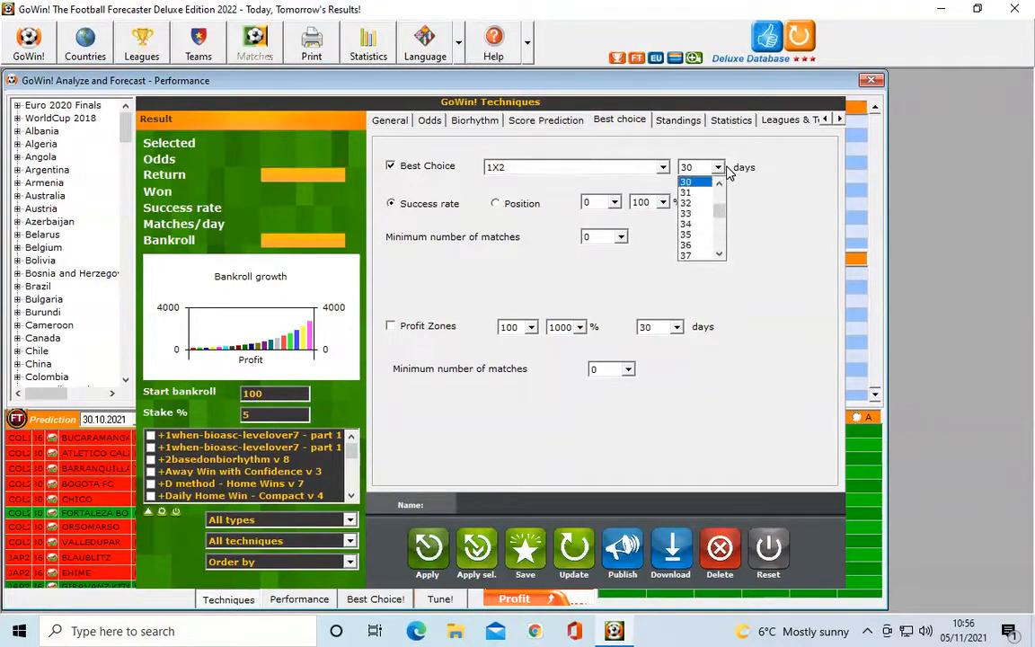
{"action": "left_click_drag", "start_coordinate": [728, 219], "coordinate": [728, 191]}
{"action": "left_click", "coordinate": [755, 223]}
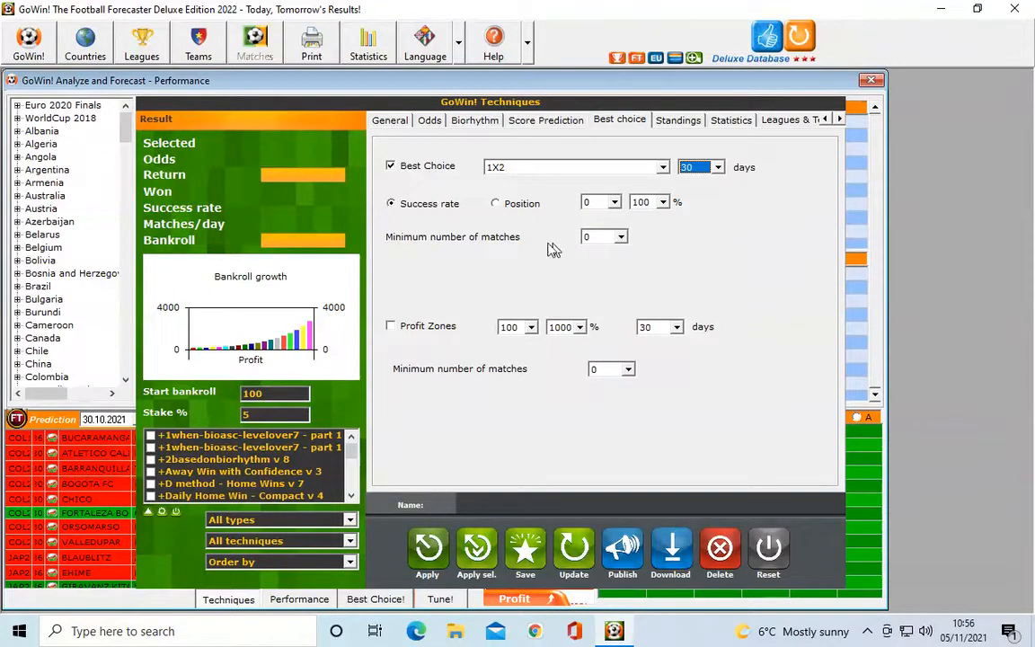
Review the technique's Standings filters for Overall, Home-Away, Home and Away positions
{"action": "left_click", "coordinate": [678, 120]}
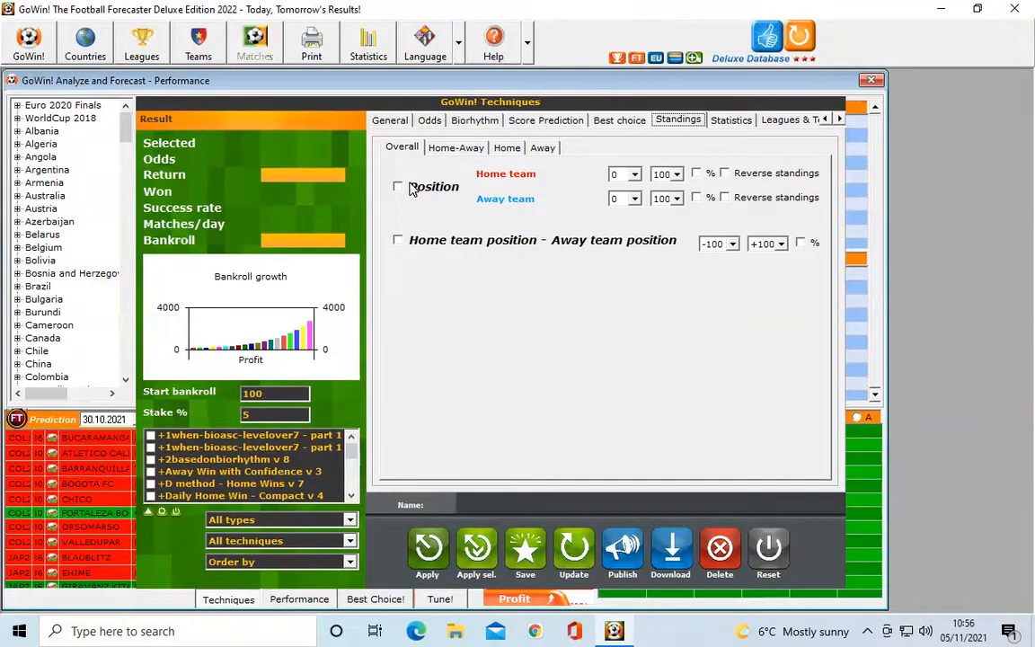
{"action": "left_click", "coordinate": [455, 151]}
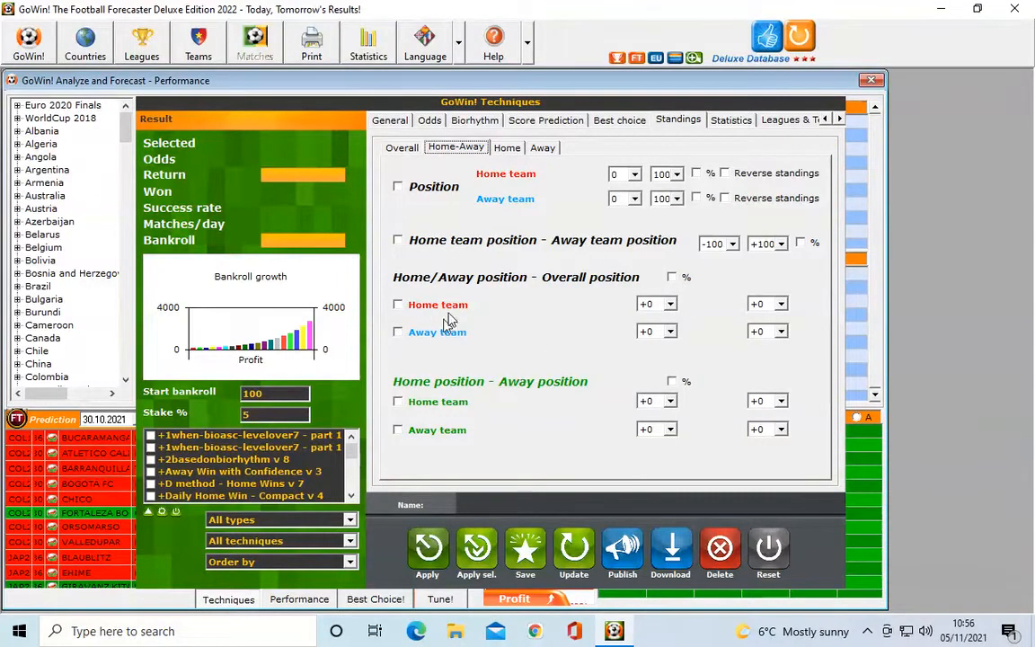
{"action": "left_click", "coordinate": [512, 153]}
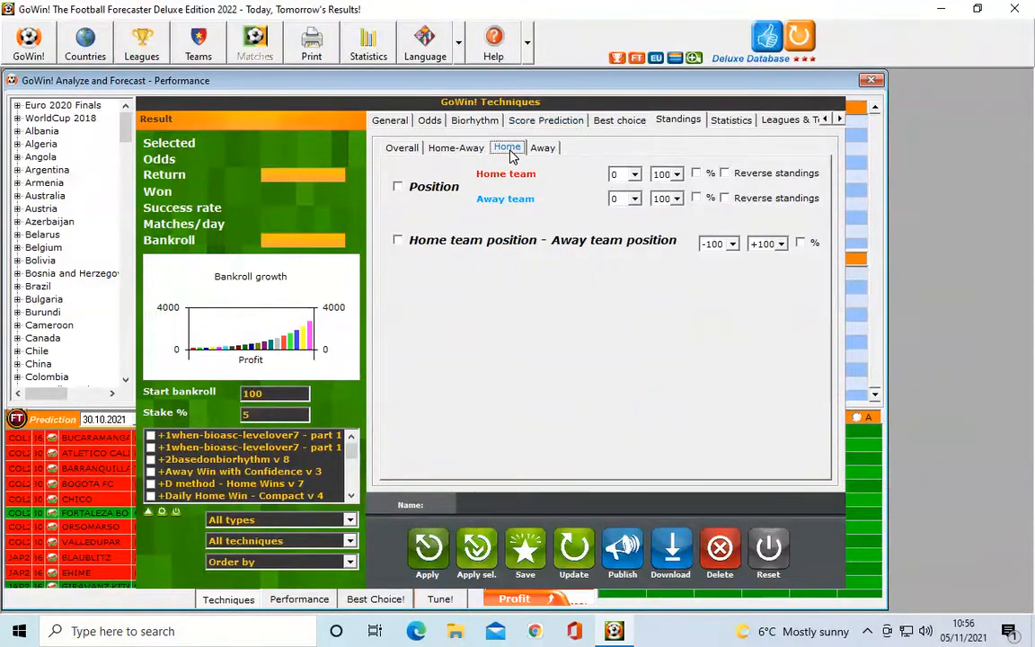
{"action": "left_click", "coordinate": [543, 147]}
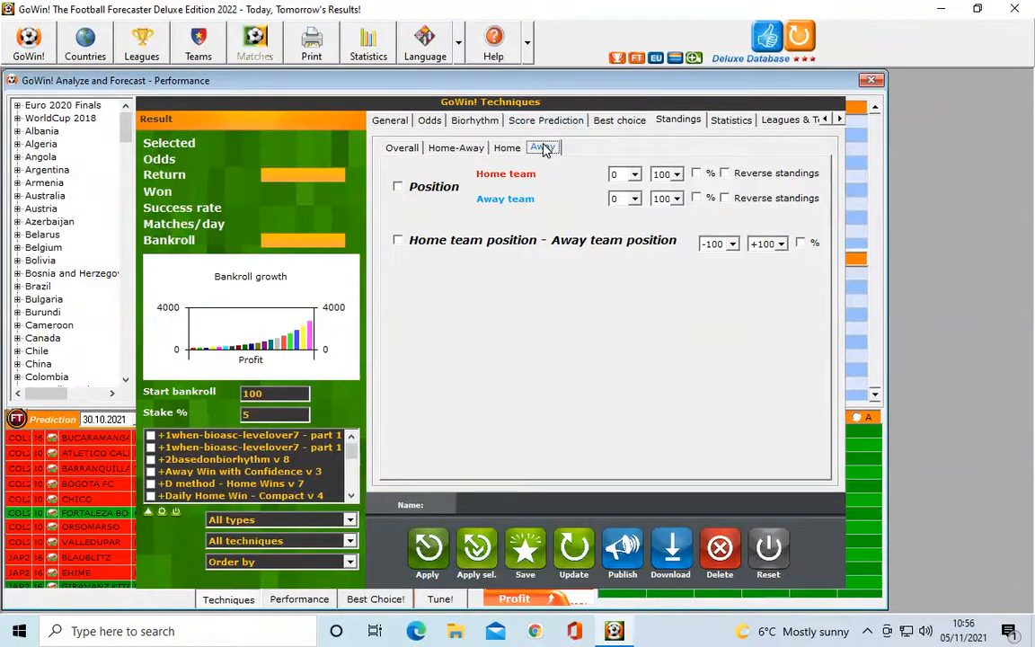
Look through the league Statistics filters, enable Both Teams To Score, and view the Leagues & Teams filter
{"action": "left_click", "coordinate": [733, 122]}
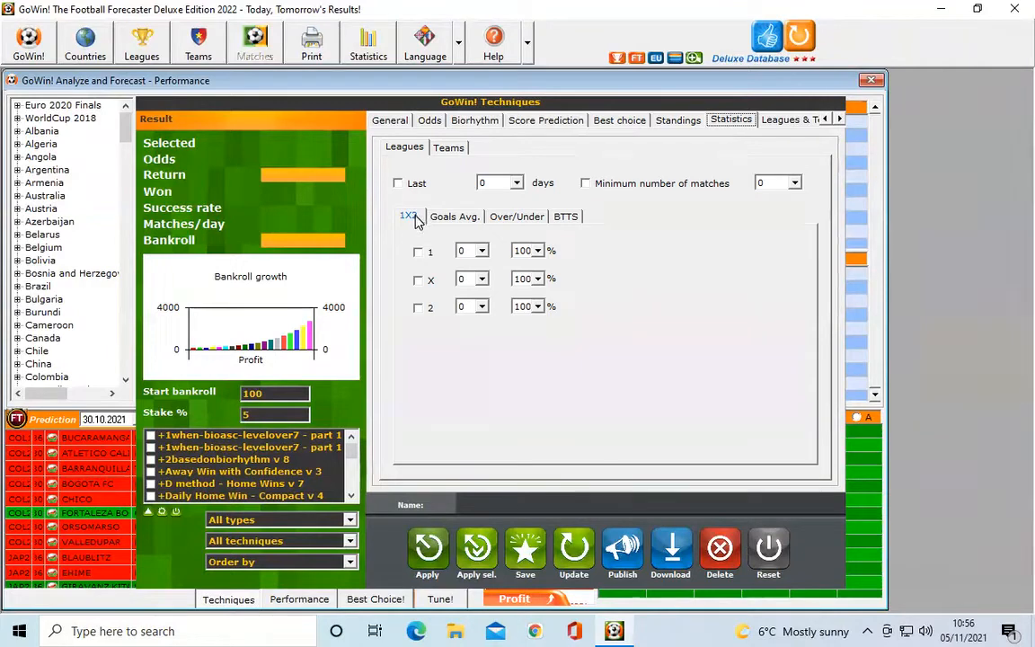
{"action": "left_click", "coordinate": [449, 219]}
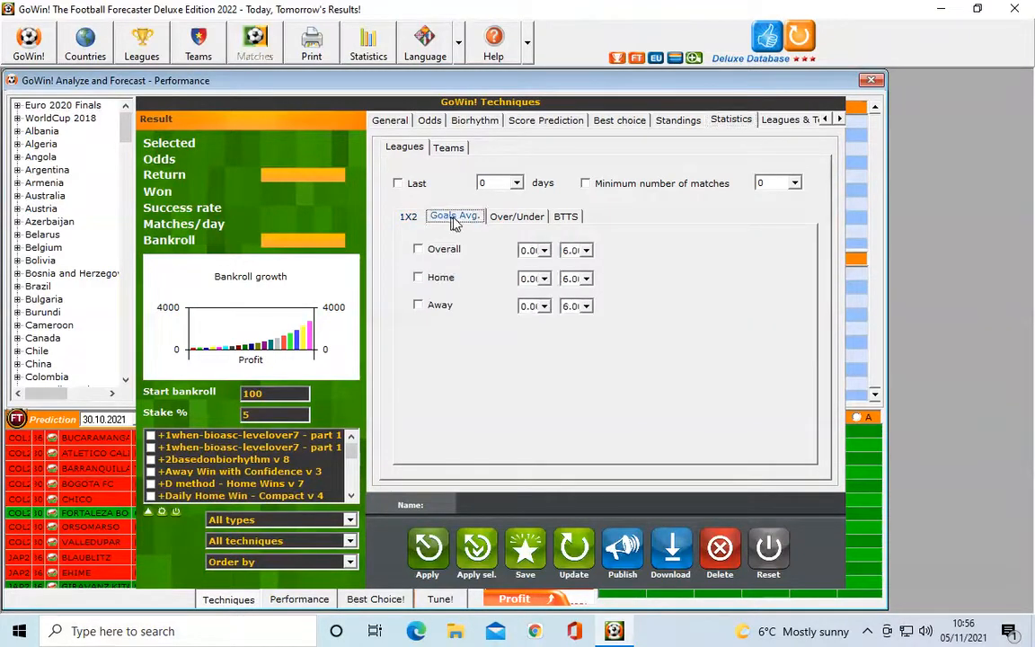
{"action": "left_click", "coordinate": [508, 219]}
{"action": "left_click", "coordinate": [574, 218]}
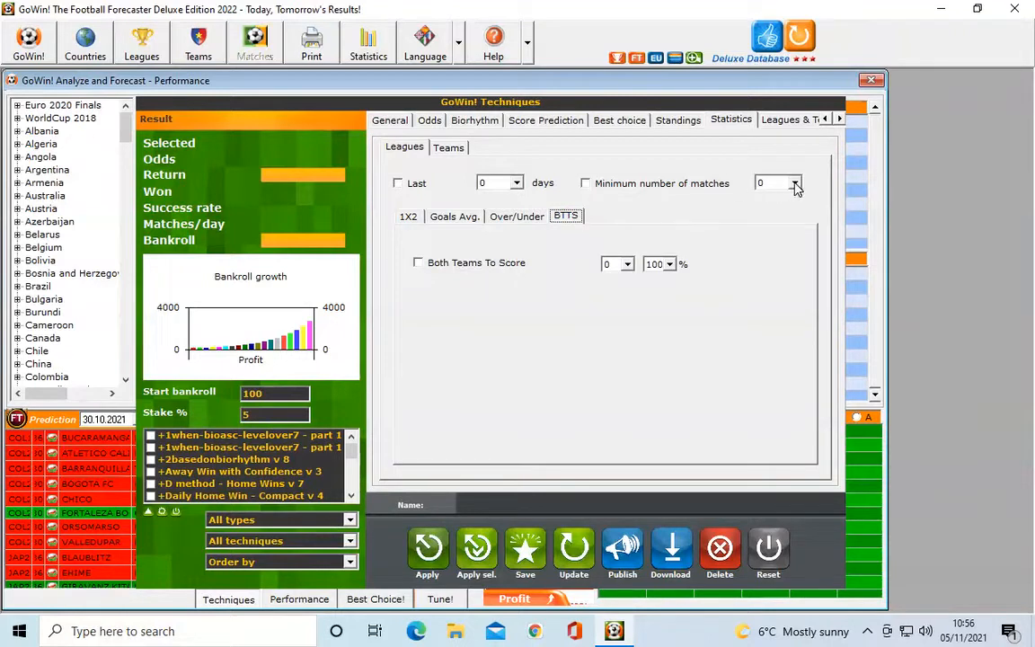
{"action": "left_click", "coordinate": [418, 262]}
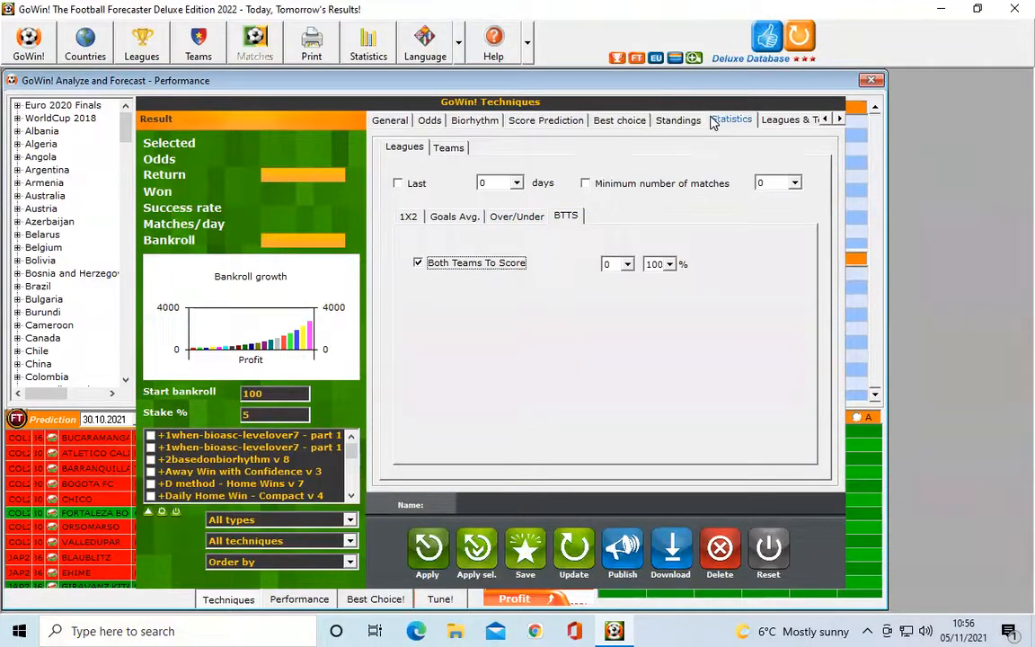
{"action": "left_click", "coordinate": [791, 121]}
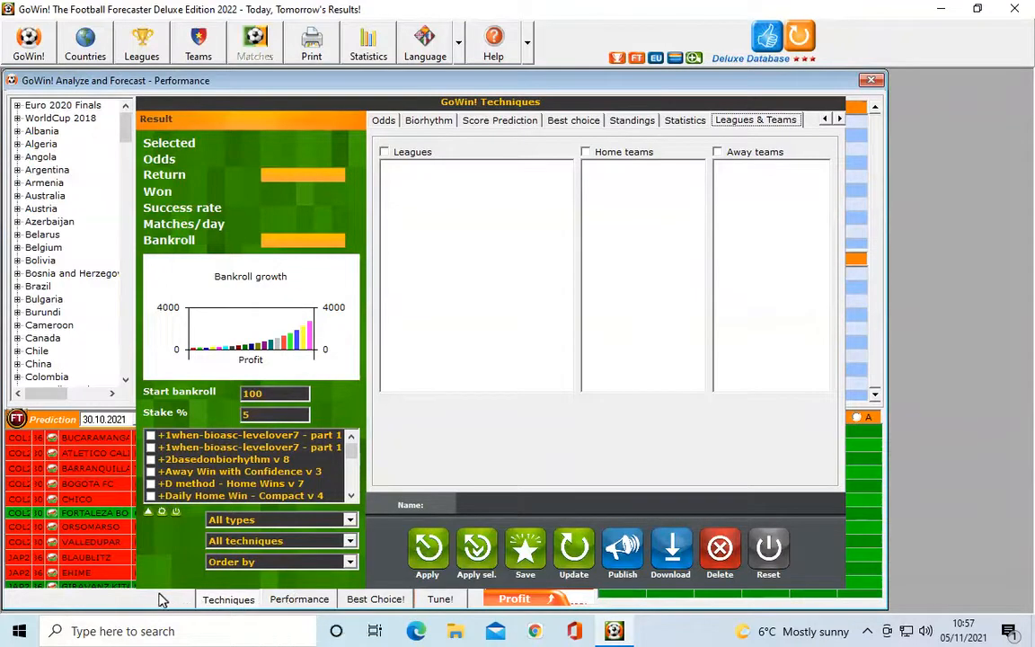
{"action": "left_click", "coordinate": [207, 599]}
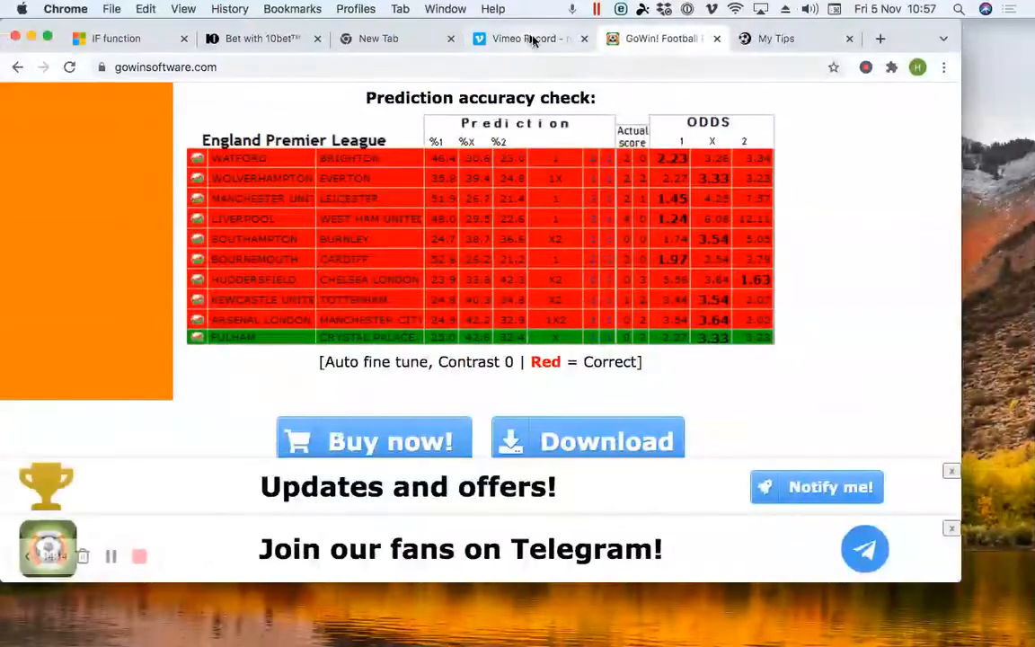
Switch to the 10bet site in Chrome and log in with the saved account credentials
{"action": "left_click", "coordinate": [259, 37]}
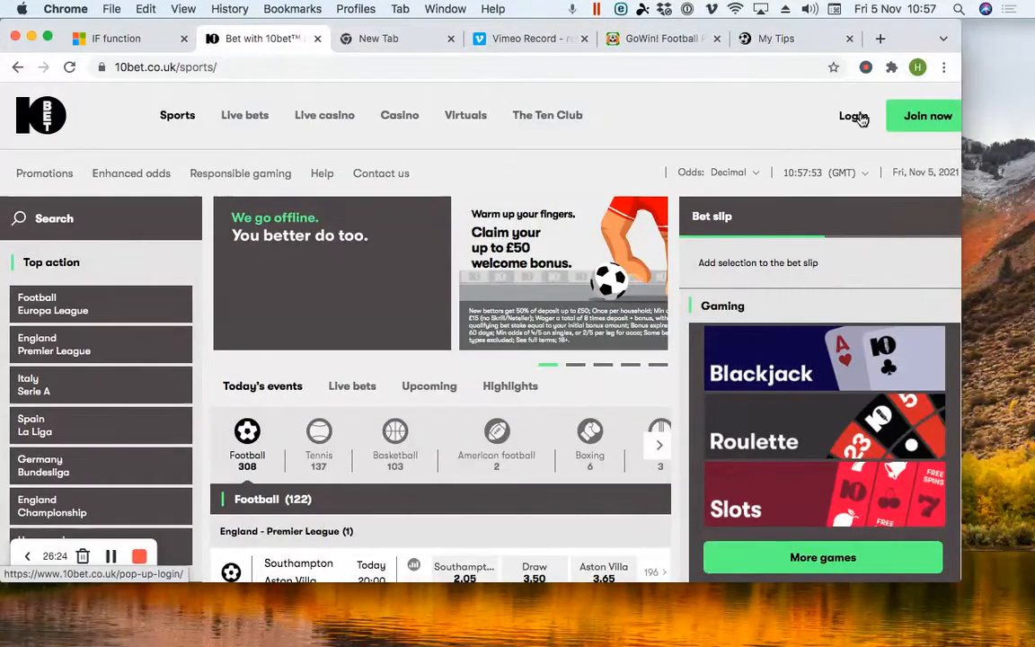
{"action": "left_click", "coordinate": [856, 116]}
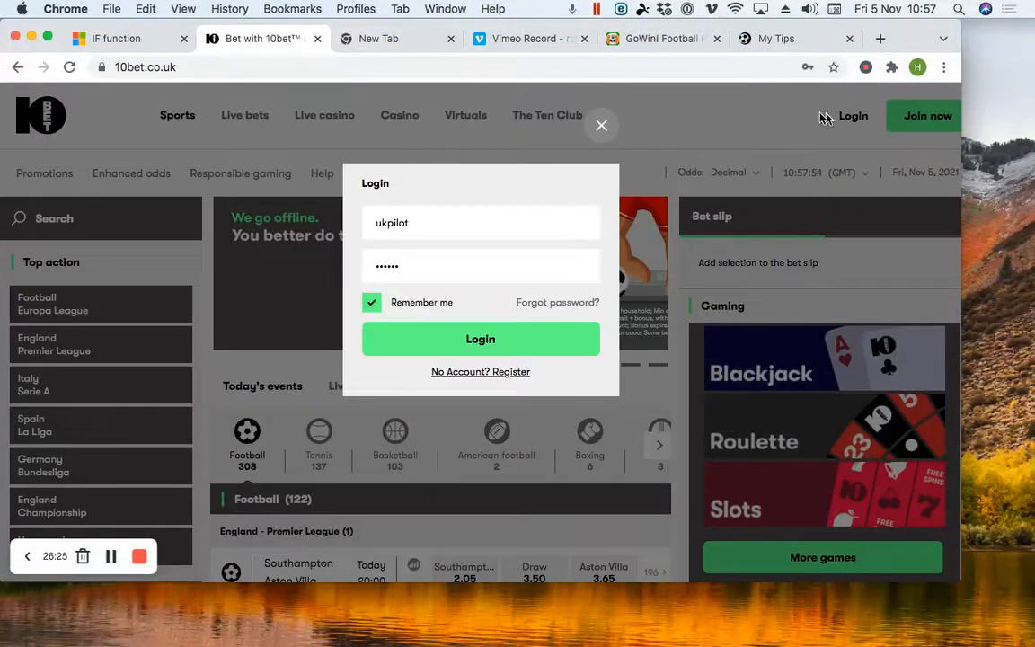
{"action": "left_click", "coordinate": [466, 340]}
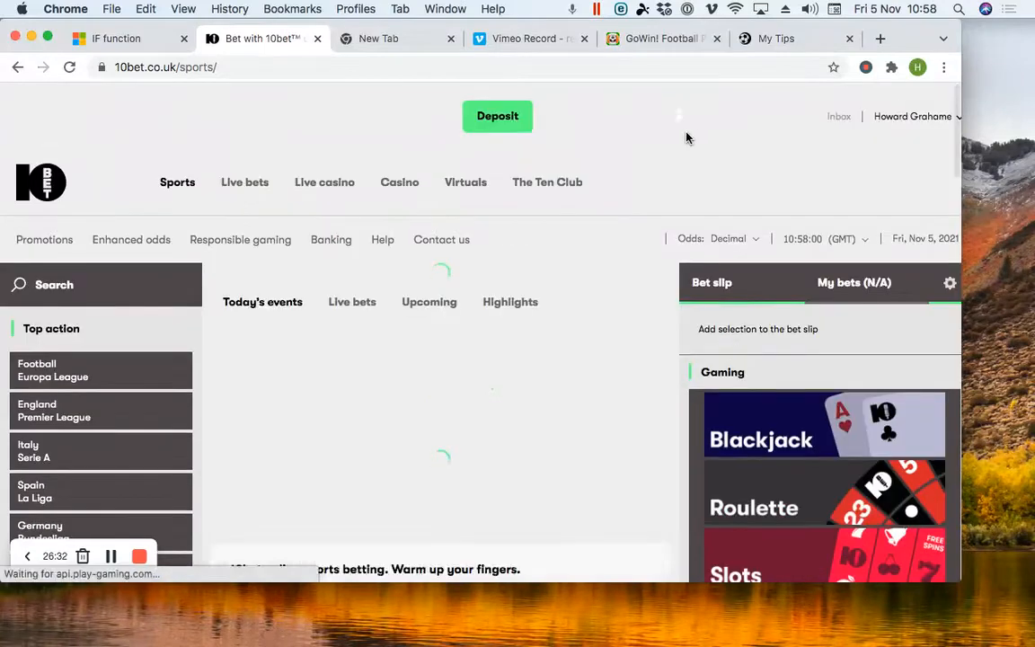
Open the betting account's Bets history and set its period to Last Week
{"action": "mouse_move", "coordinate": [694, 137]}
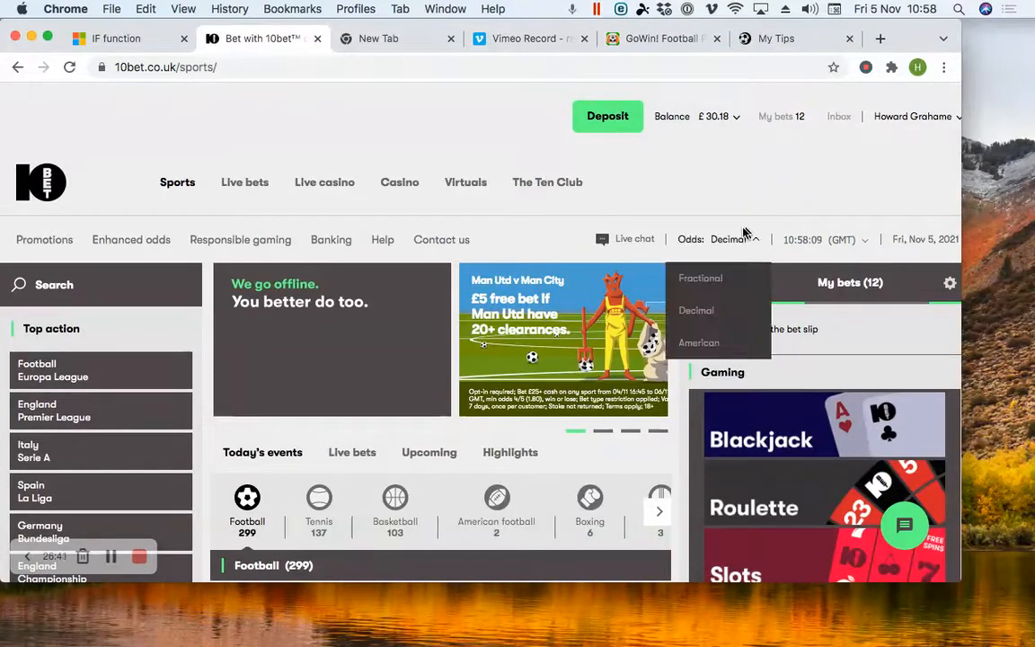
{"action": "left_click", "coordinate": [663, 126]}
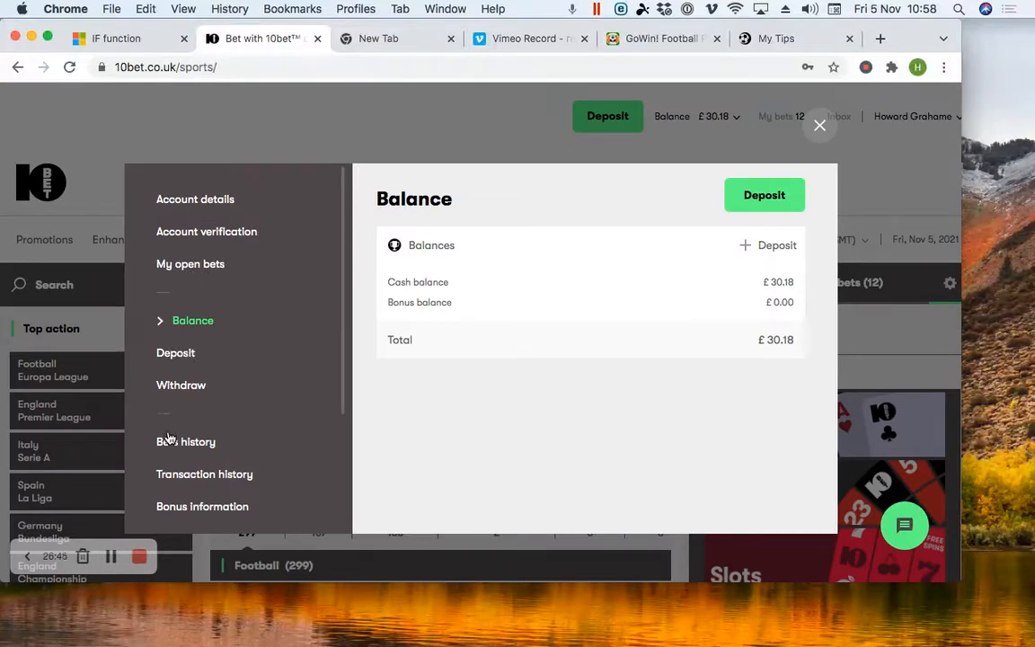
{"action": "left_click", "coordinate": [177, 449]}
{"action": "left_click", "coordinate": [180, 477]}
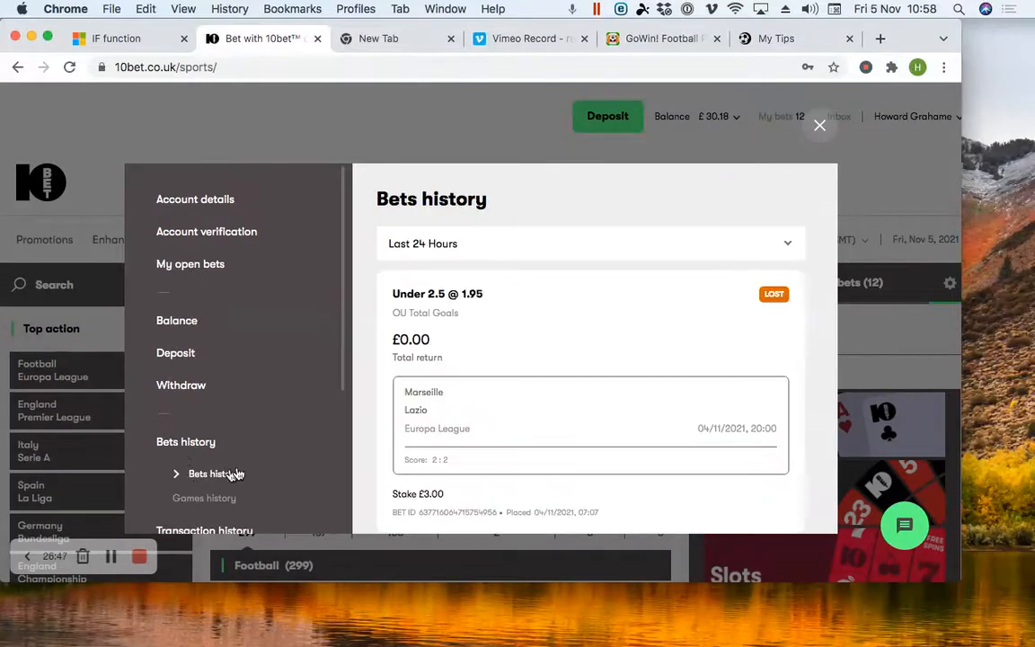
{"action": "left_click", "coordinate": [476, 253]}
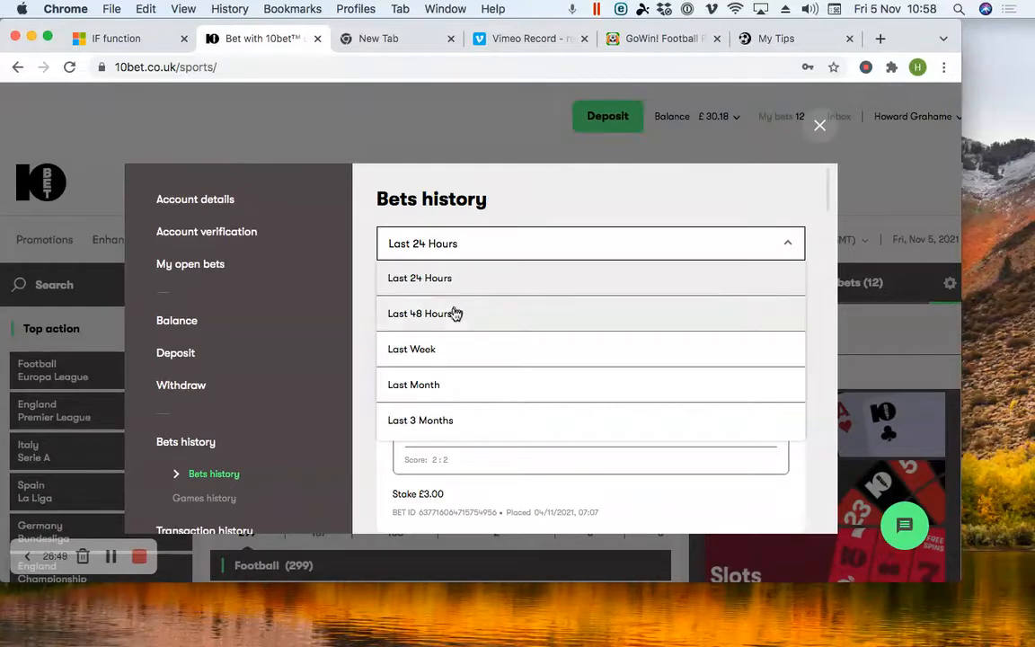
{"action": "left_click", "coordinate": [435, 354]}
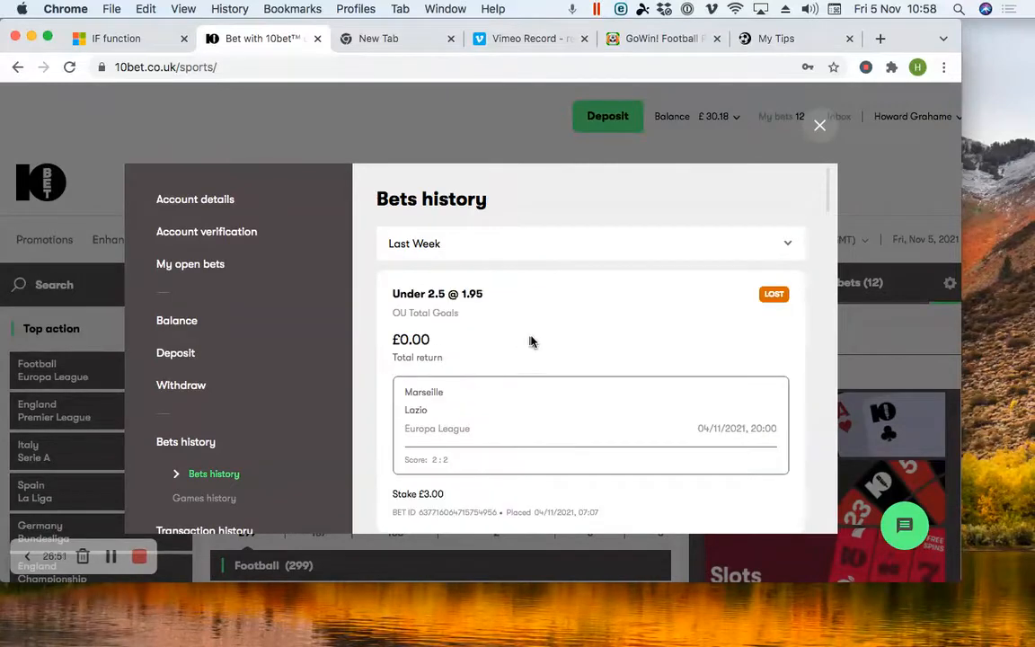
Go back through the last week's bets, repeatedly loading more until those placed on 31/10/2021 are listed
{"action": "scroll", "coordinate": [527, 342], "scroll_direction": "down", "scroll_amount": 10}
{"action": "scroll", "coordinate": [519, 374], "scroll_direction": "down", "scroll_amount": 3}
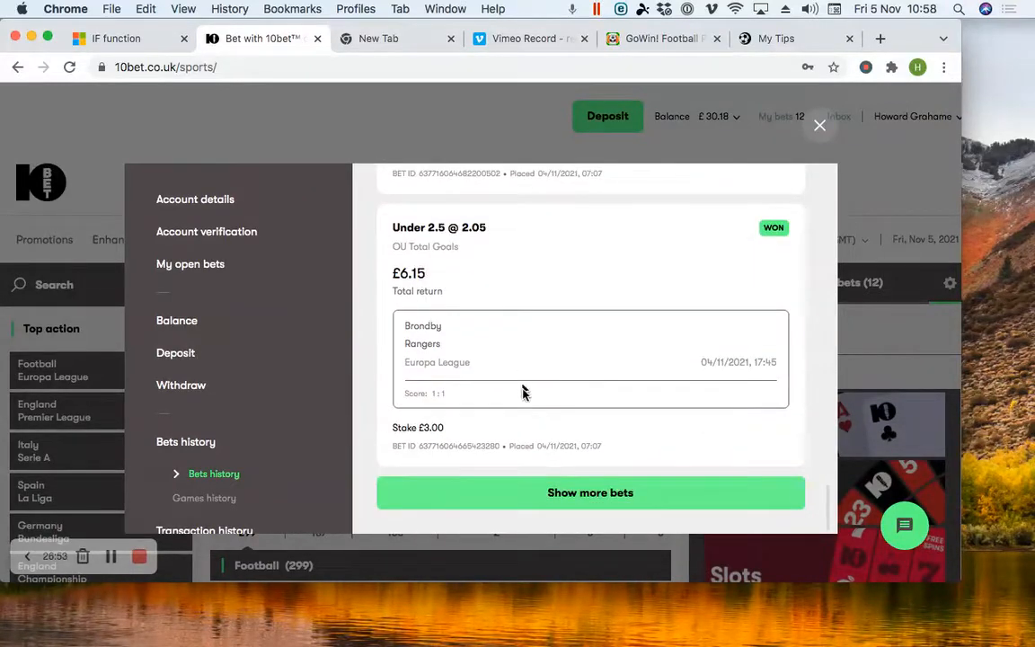
{"action": "left_click", "coordinate": [552, 490]}
{"action": "scroll", "coordinate": [555, 489], "scroll_direction": "down", "scroll_amount": 3}
{"action": "scroll", "coordinate": [557, 485], "scroll_direction": "down", "scroll_amount": 5}
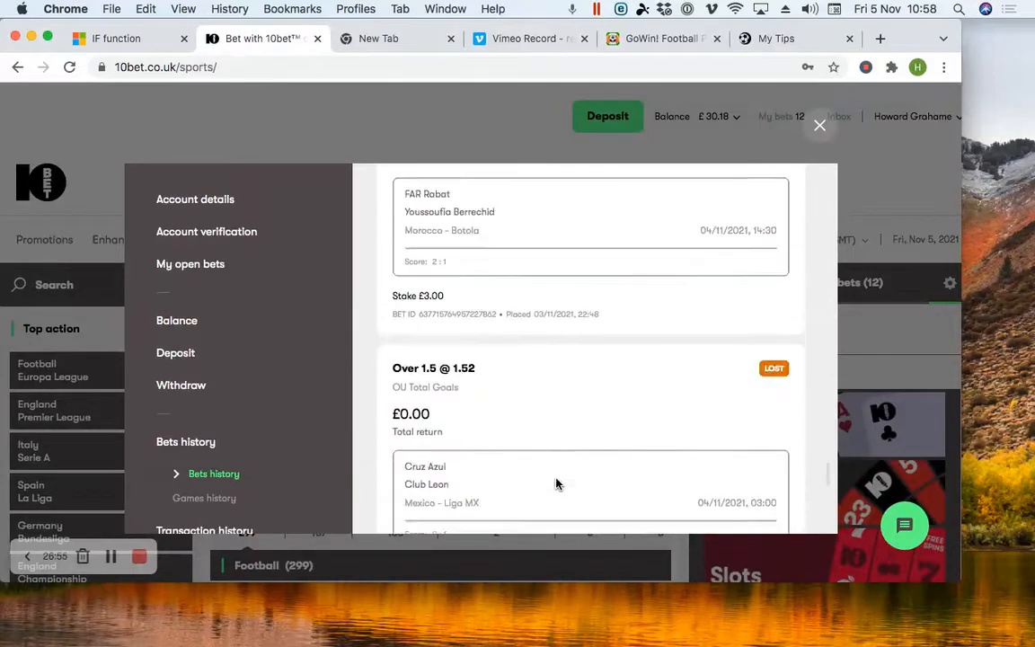
{"action": "left_click", "coordinate": [566, 497]}
{"action": "scroll", "coordinate": [568, 497], "scroll_direction": "down", "scroll_amount": 5}
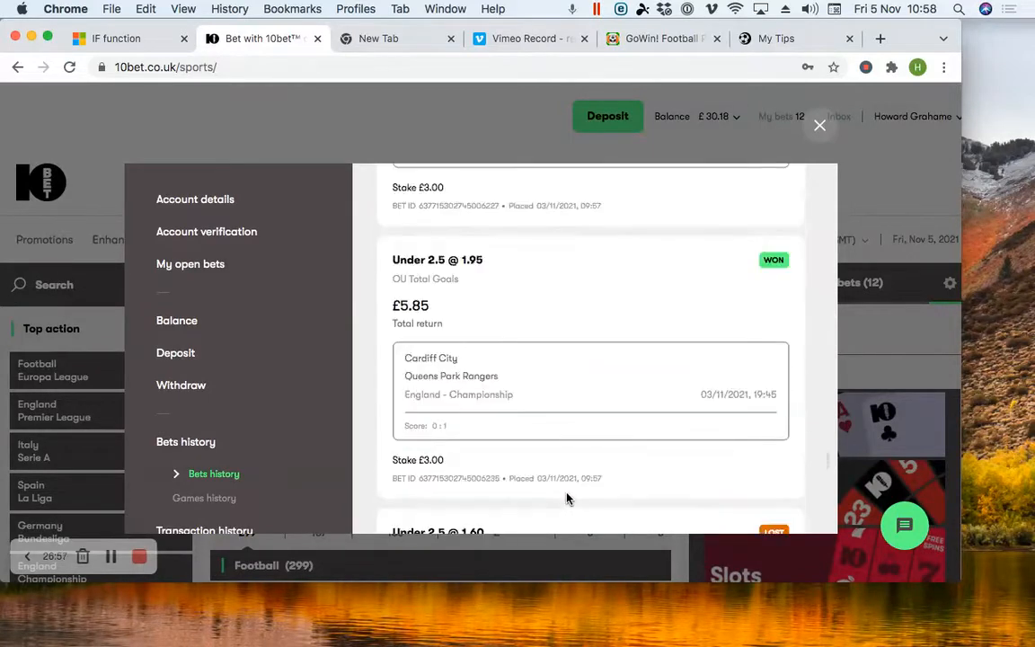
{"action": "left_click", "coordinate": [566, 492]}
{"action": "scroll", "coordinate": [568, 500], "scroll_direction": "down", "scroll_amount": 5}
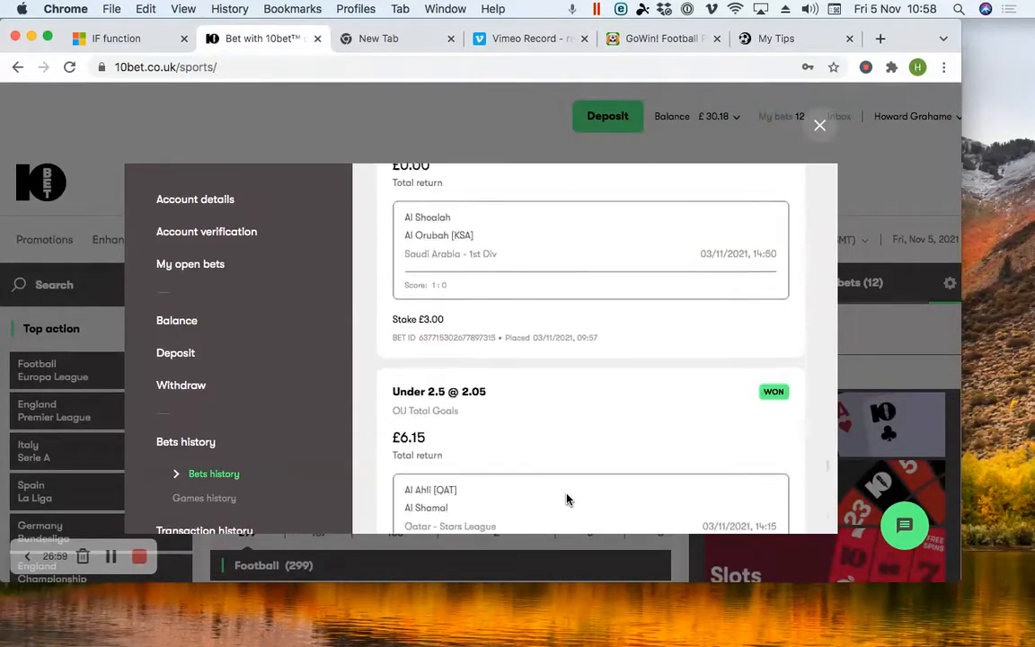
{"action": "left_click", "coordinate": [568, 500]}
{"action": "scroll", "coordinate": [567, 500], "scroll_direction": "down", "scroll_amount": 5}
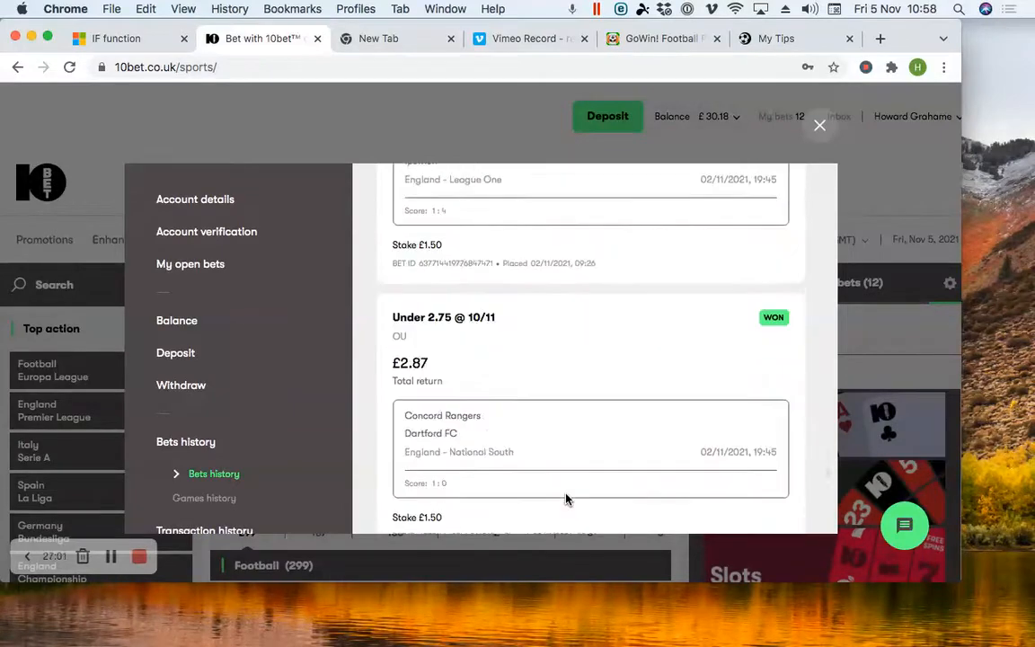
{"action": "left_click", "coordinate": [567, 500]}
{"action": "scroll", "coordinate": [567, 499], "scroll_direction": "down", "scroll_amount": 5}
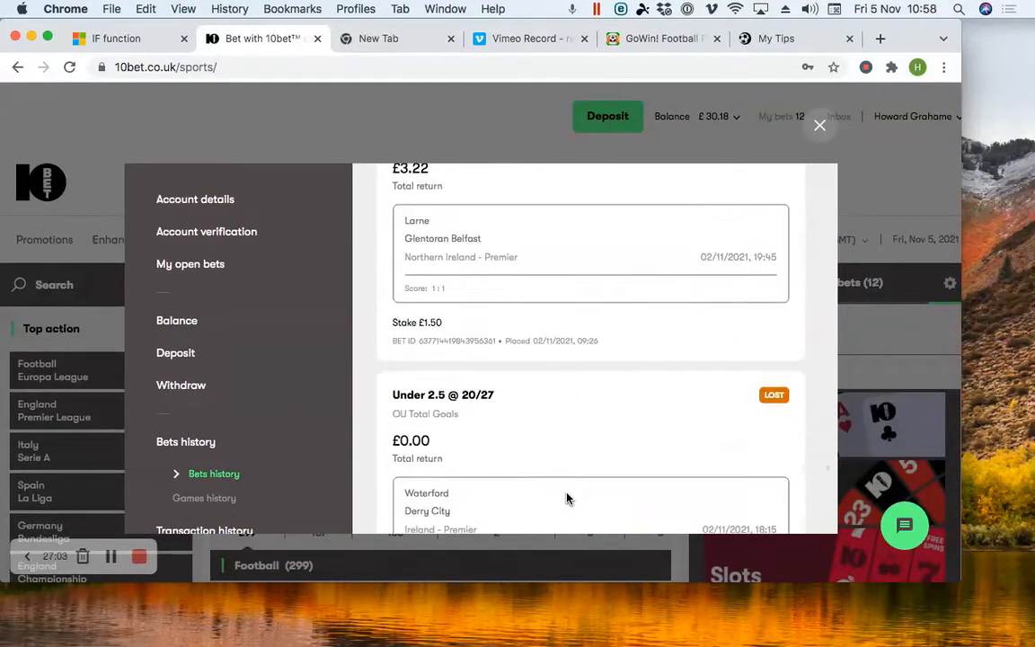
{"action": "left_click", "coordinate": [567, 498]}
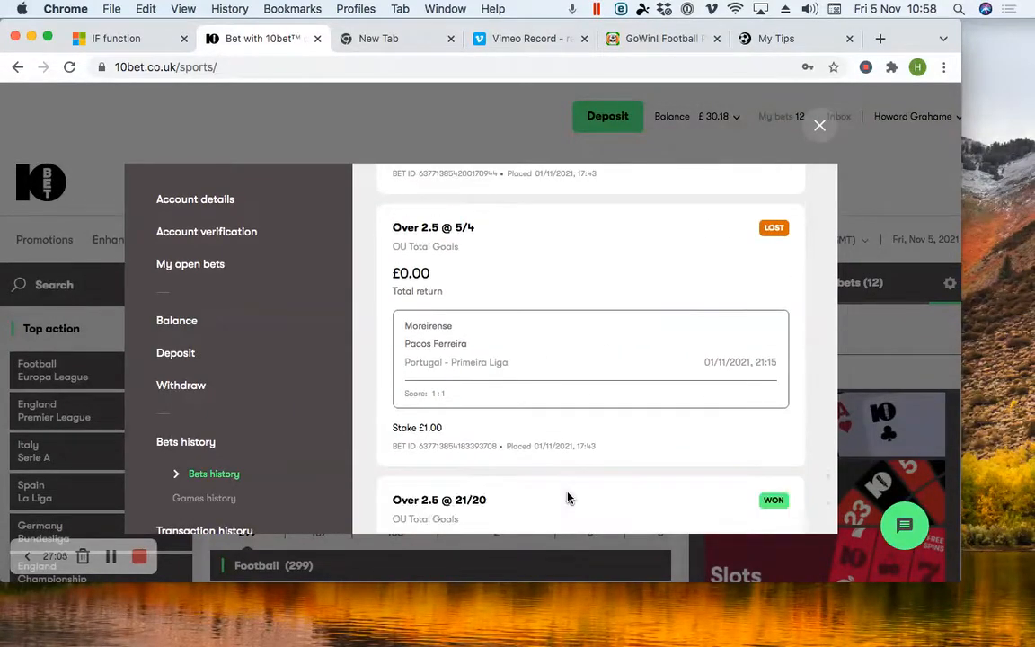
{"action": "scroll", "coordinate": [567, 498], "scroll_direction": "down", "scroll_amount": 10}
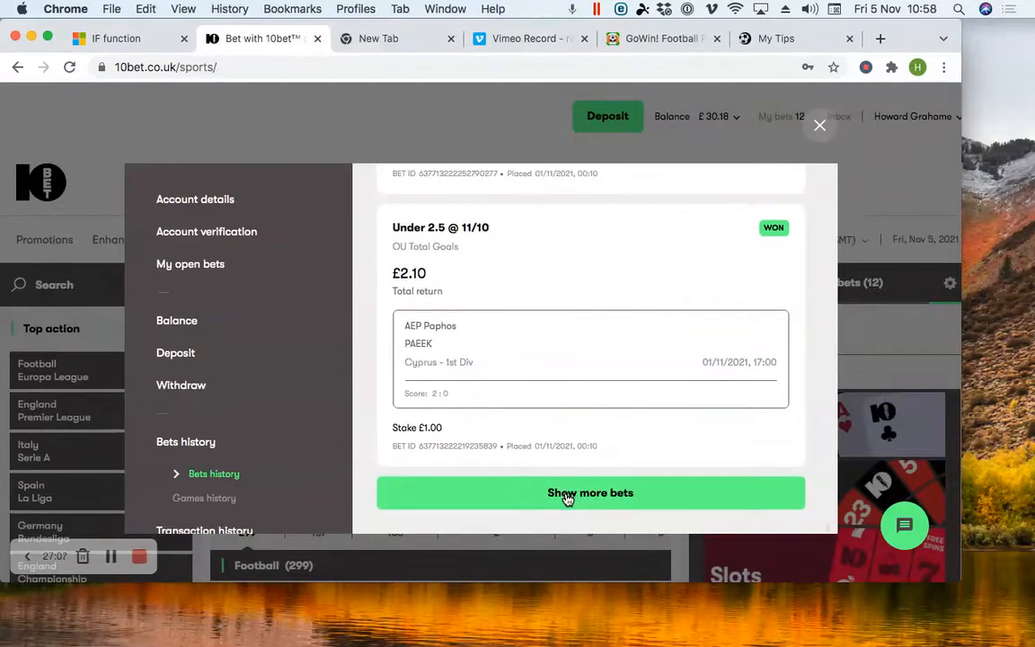
{"action": "left_click", "coordinate": [567, 498]}
{"action": "scroll", "coordinate": [566, 497], "scroll_direction": "down", "scroll_amount": 5}
{"action": "scroll", "coordinate": [566, 497], "scroll_direction": "down", "scroll_amount": 5}
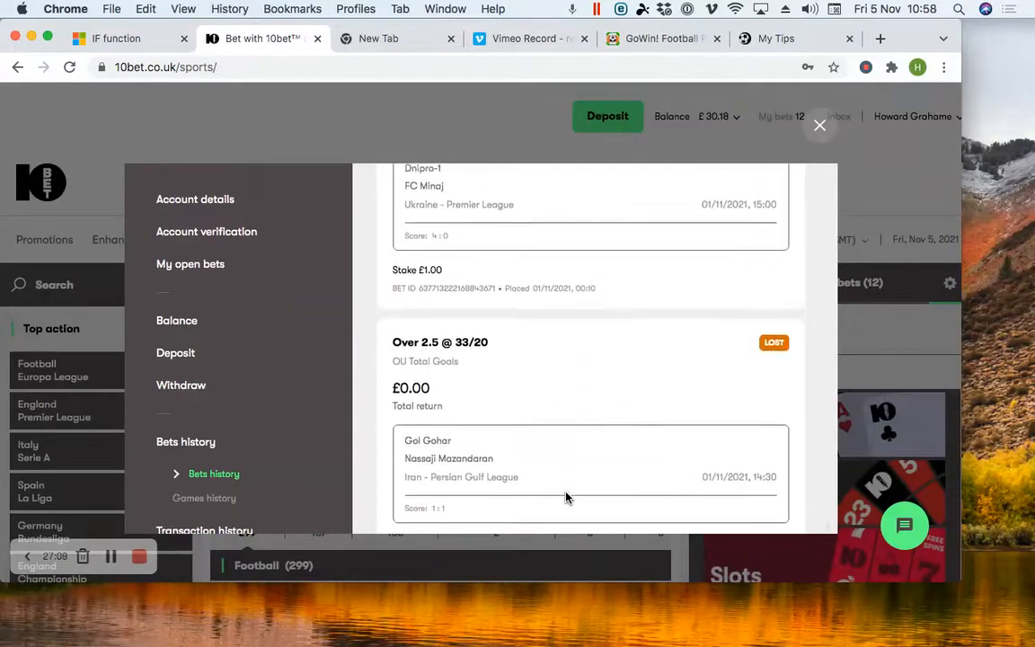
{"action": "left_click", "coordinate": [566, 497]}
{"action": "scroll", "coordinate": [566, 500], "scroll_direction": "down", "scroll_amount": 5}
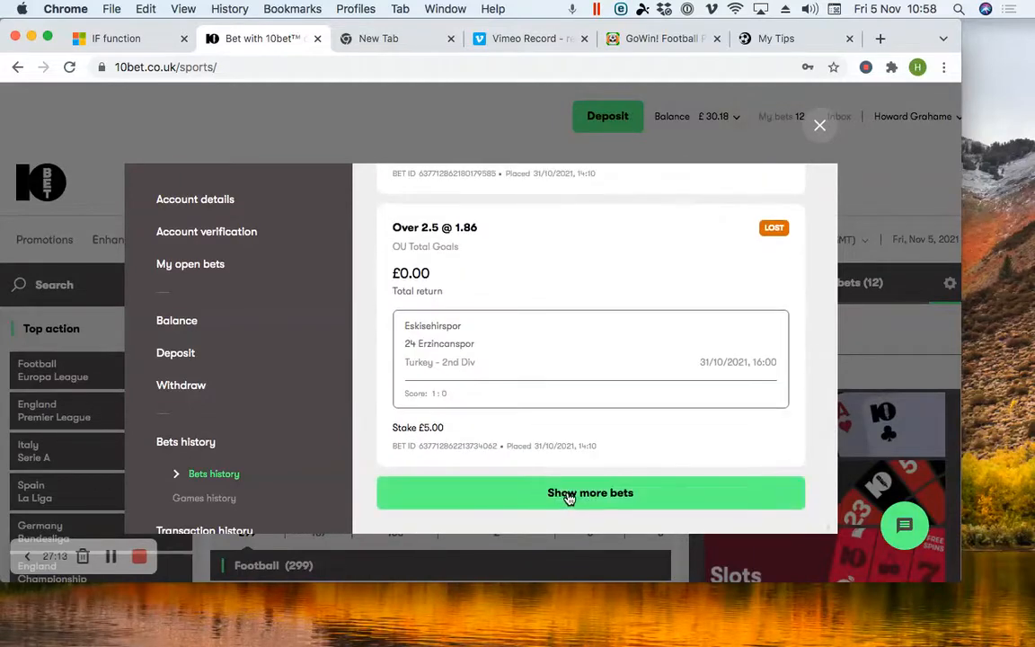
Look back through the settled £5.00 bets placed on 31/10/2021 up to the first bets placed on 01/11/2021
{"action": "scroll", "coordinate": [573, 447], "scroll_direction": "up", "scroll_amount": 5}
{"action": "scroll", "coordinate": [573, 448], "scroll_direction": "up", "scroll_amount": 10}
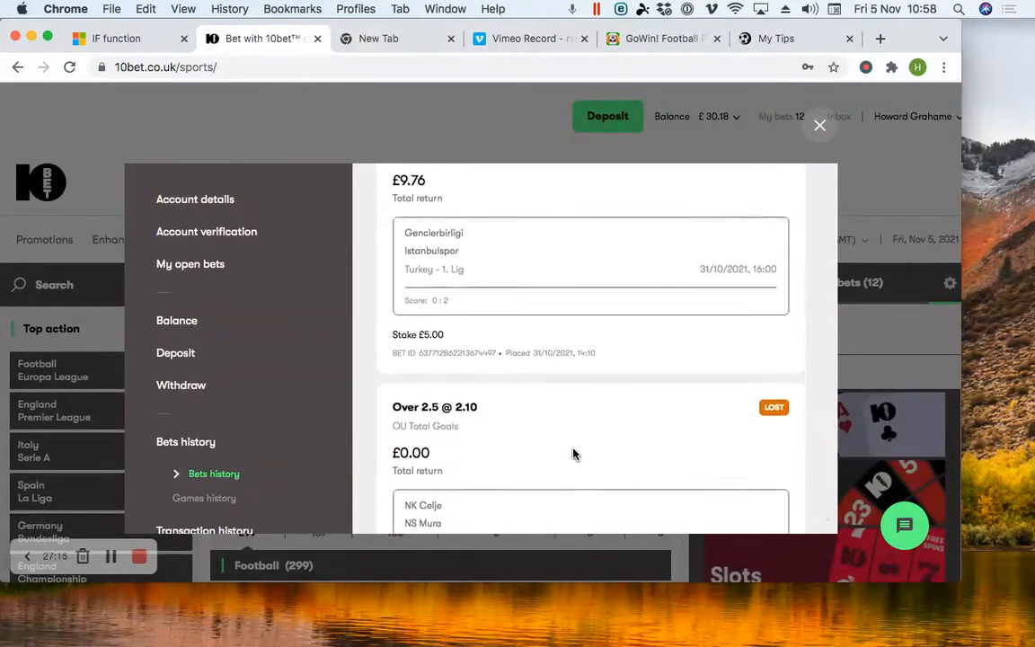
{"action": "scroll", "coordinate": [572, 453], "scroll_direction": "up", "scroll_amount": 8}
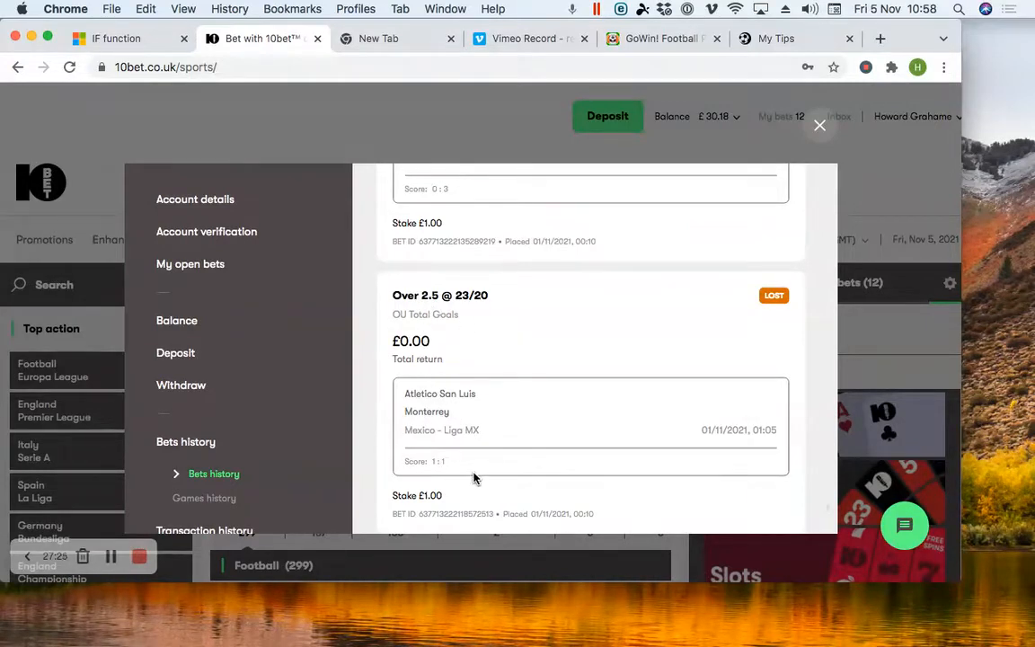
Examine the outcome, odds and score of each £1.00 bet placed on 01/11/2021 at 00:10, in match order
{"action": "scroll", "coordinate": [612, 353], "scroll_direction": "up", "scroll_amount": 3}
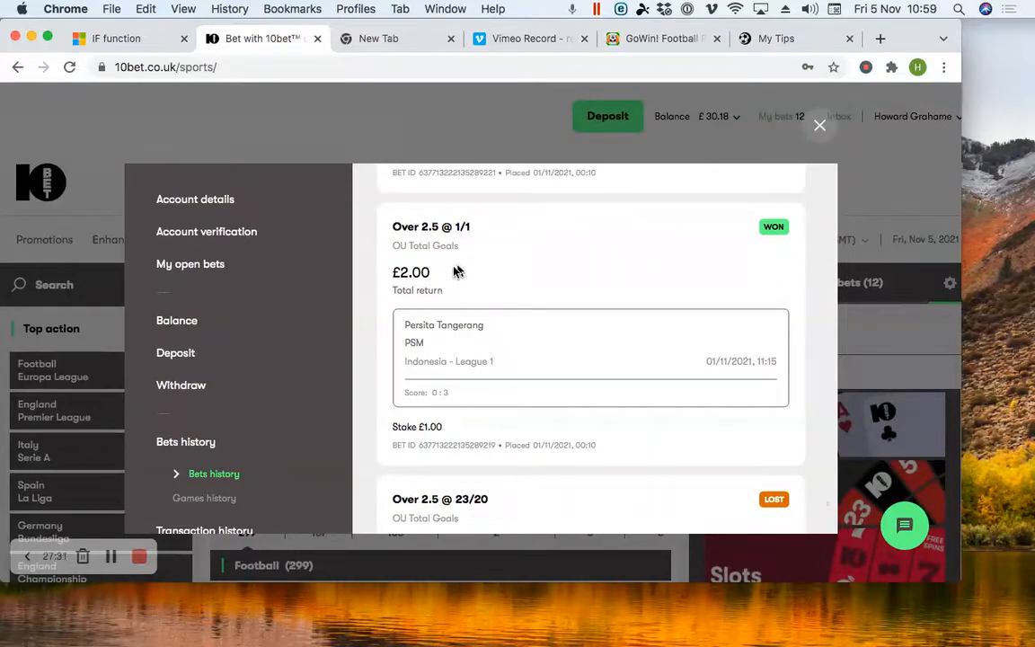
{"action": "scroll", "coordinate": [513, 285], "scroll_direction": "up", "scroll_amount": 3}
{"action": "scroll", "coordinate": [513, 285], "scroll_direction": "down", "scroll_amount": 3}
{"action": "scroll", "coordinate": [513, 285], "scroll_direction": "up", "scroll_amount": 4}
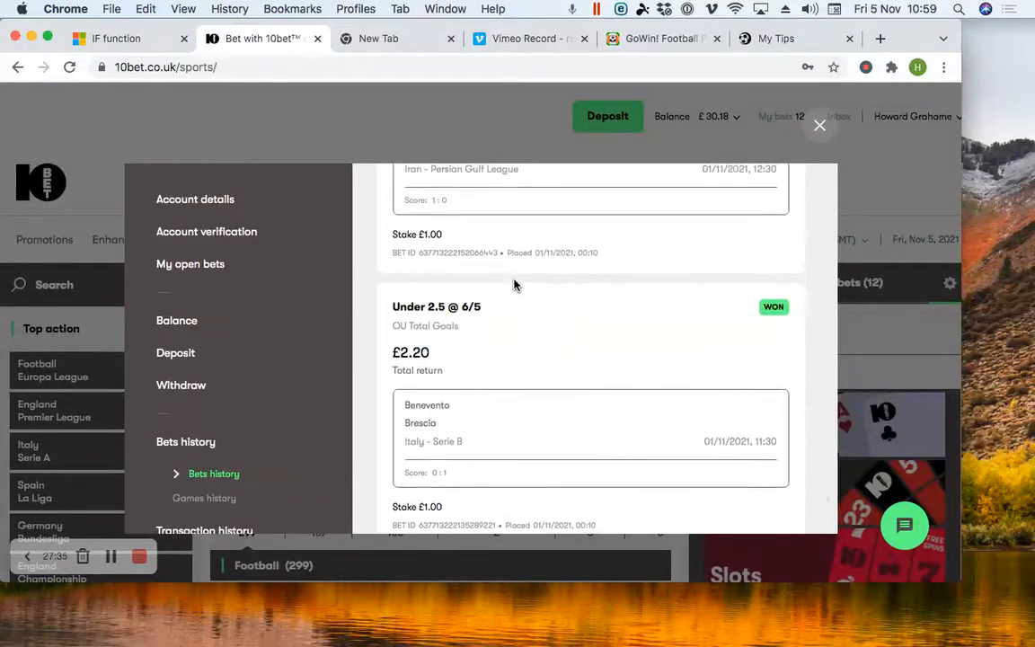
{"action": "scroll", "coordinate": [616, 321], "scroll_direction": "up", "scroll_amount": 3}
{"action": "scroll", "coordinate": [617, 320], "scroll_direction": "up", "scroll_amount": 3}
{"action": "scroll", "coordinate": [616, 321], "scroll_direction": "up", "scroll_amount": 5}
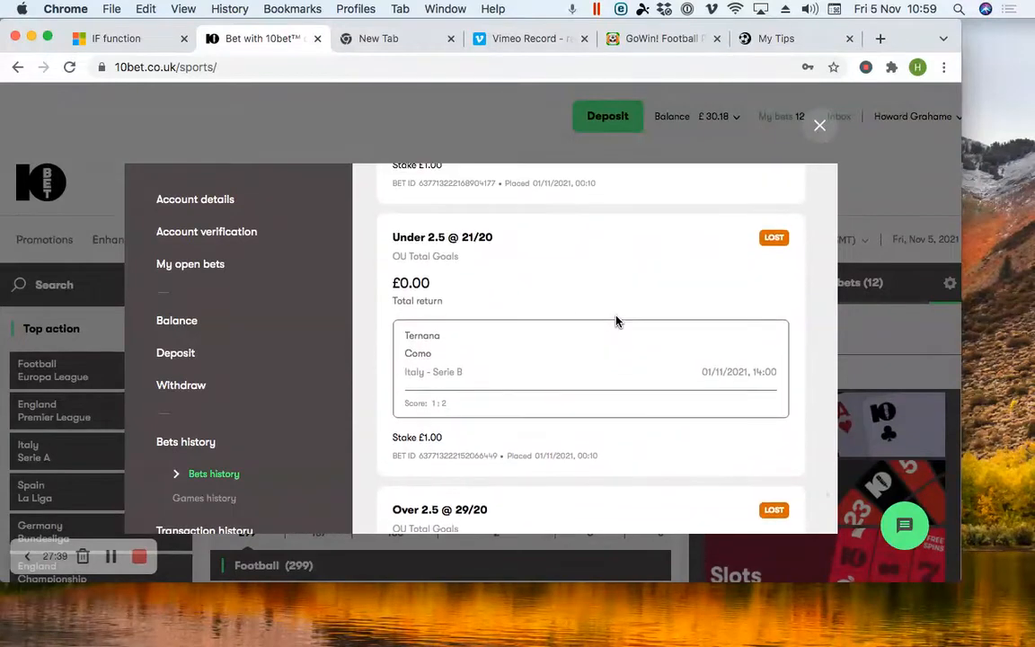
{"action": "scroll", "coordinate": [616, 321], "scroll_direction": "up", "scroll_amount": 8}
{"action": "scroll", "coordinate": [616, 321], "scroll_direction": "up", "scroll_amount": 4}
{"action": "scroll", "coordinate": [617, 321], "scroll_direction": "up", "scroll_amount": 5}
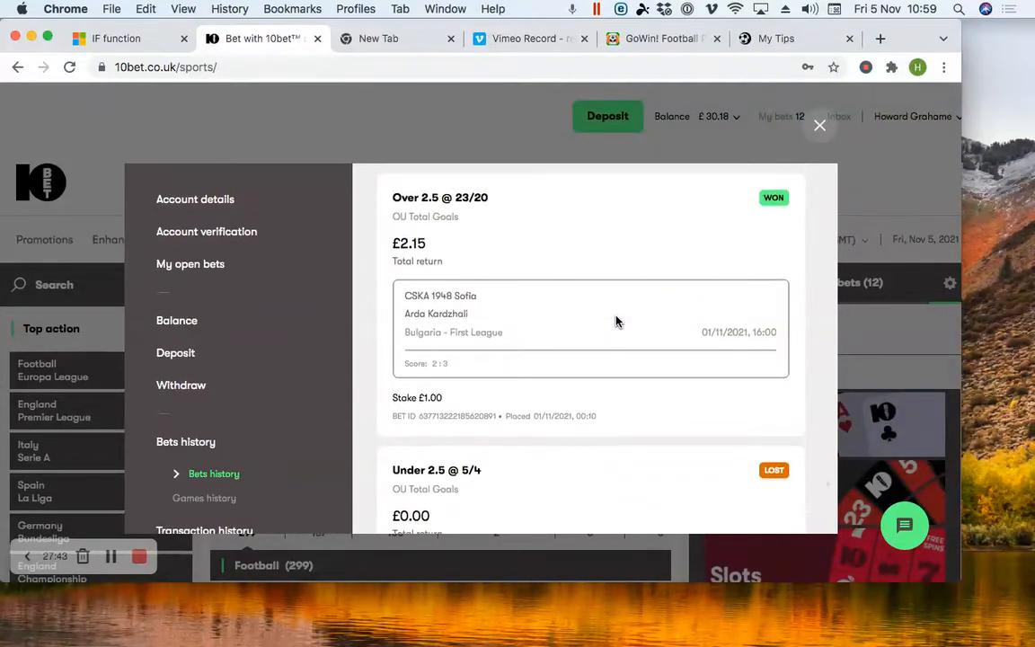
{"action": "scroll", "coordinate": [616, 320], "scroll_direction": "up", "scroll_amount": 6}
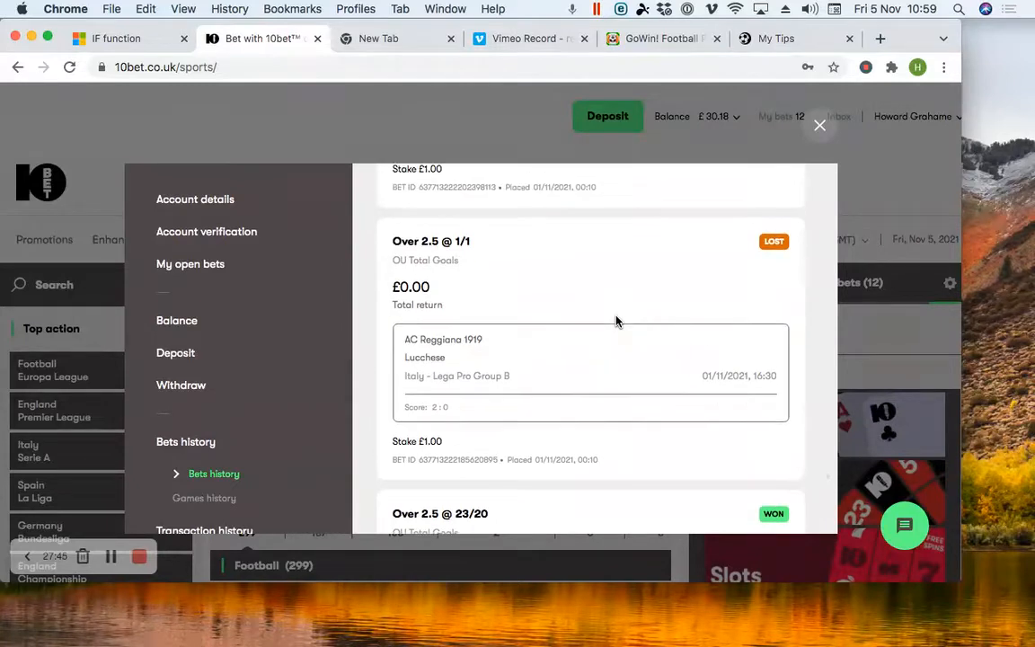
{"action": "scroll", "coordinate": [616, 321], "scroll_direction": "up", "scroll_amount": 7}
{"action": "scroll", "coordinate": [617, 320], "scroll_direction": "up", "scroll_amount": 3}
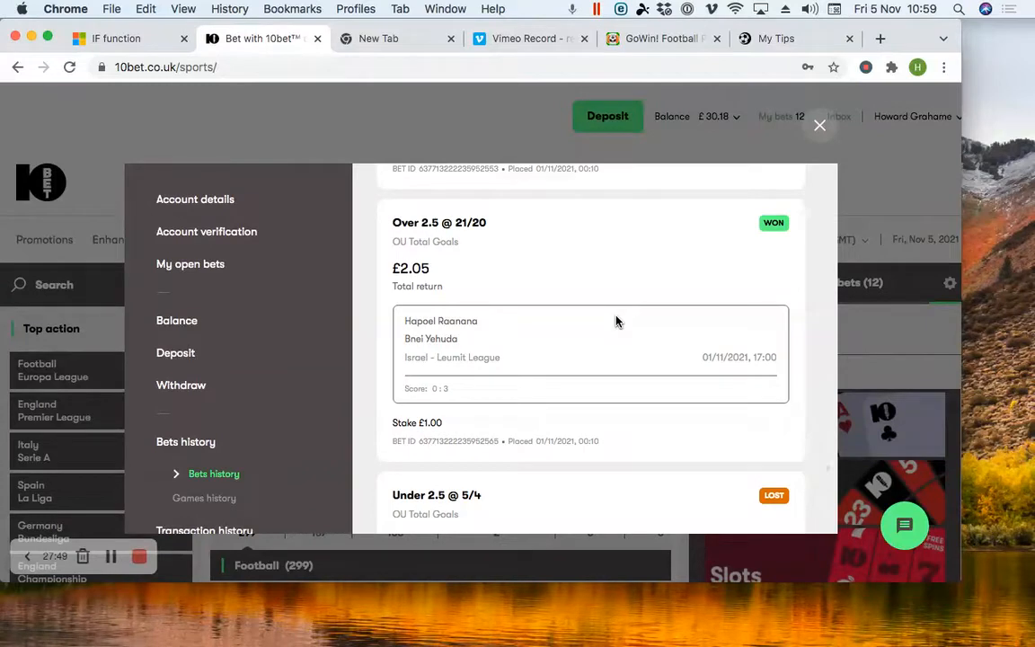
{"action": "scroll", "coordinate": [616, 321], "scroll_direction": "up", "scroll_amount": 8}
{"action": "scroll", "coordinate": [617, 321], "scroll_direction": "up", "scroll_amount": 12}
{"action": "scroll", "coordinate": [617, 321], "scroll_direction": "up", "scroll_amount": 8}
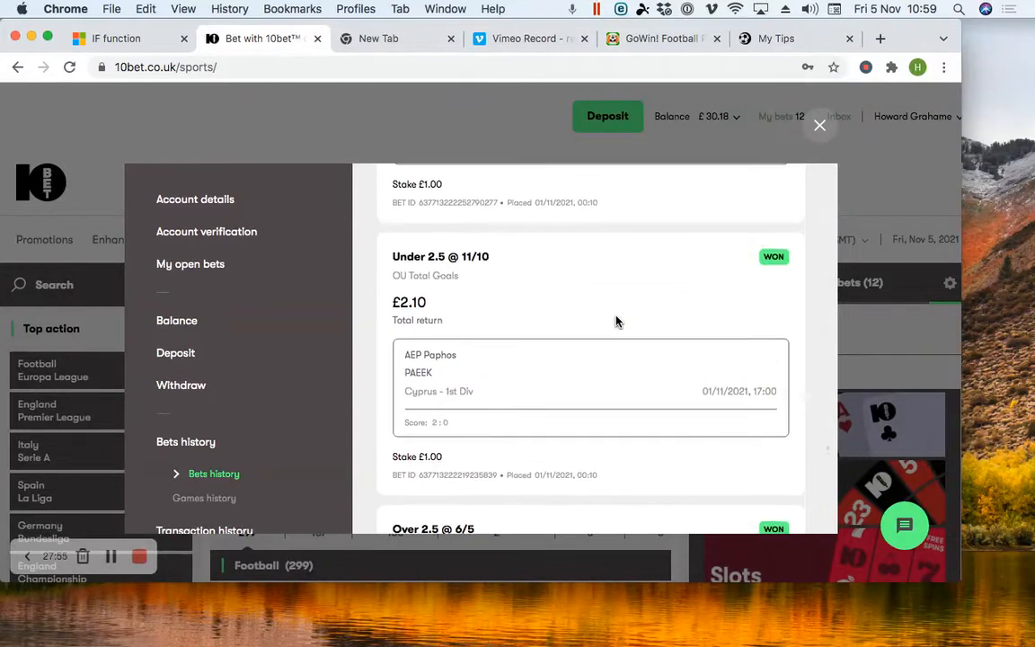
{"action": "scroll", "coordinate": [617, 320], "scroll_direction": "up", "scroll_amount": 5}
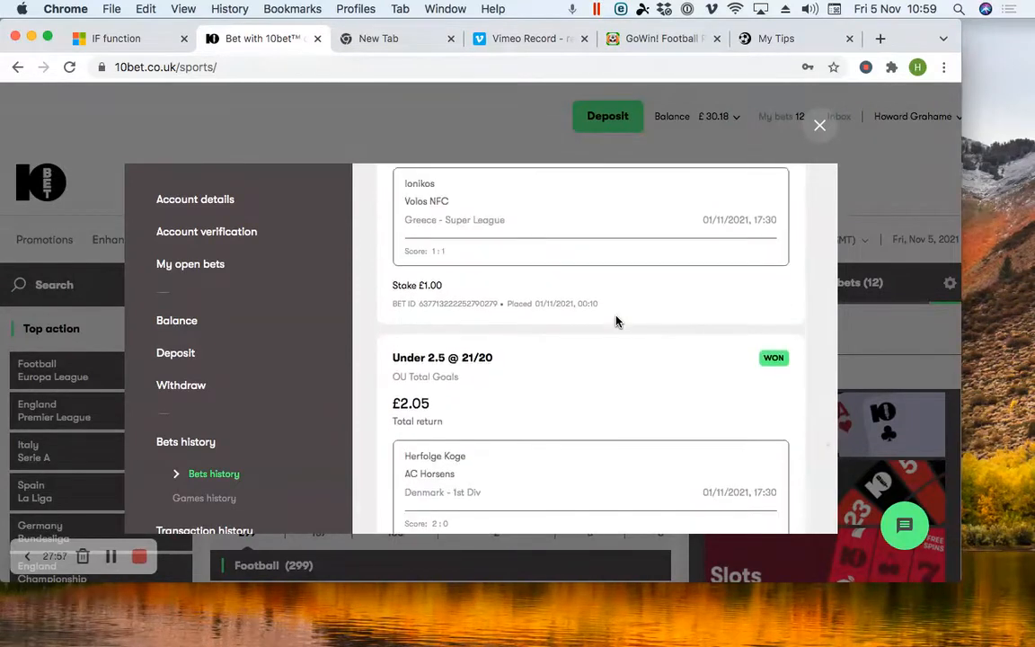
{"action": "scroll", "coordinate": [616, 321], "scroll_direction": "up", "scroll_amount": 3}
{"action": "scroll", "coordinate": [616, 320], "scroll_direction": "up", "scroll_amount": 1}
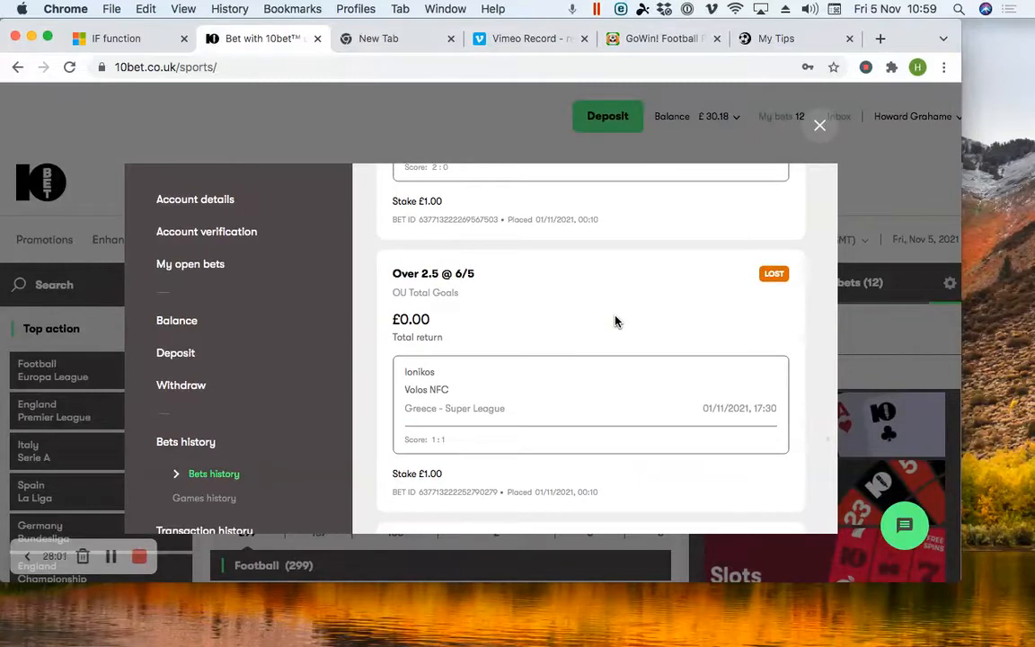
{"action": "scroll", "coordinate": [617, 321], "scroll_direction": "up", "scroll_amount": 4}
{"action": "scroll", "coordinate": [616, 321], "scroll_direction": "up", "scroll_amount": 4}
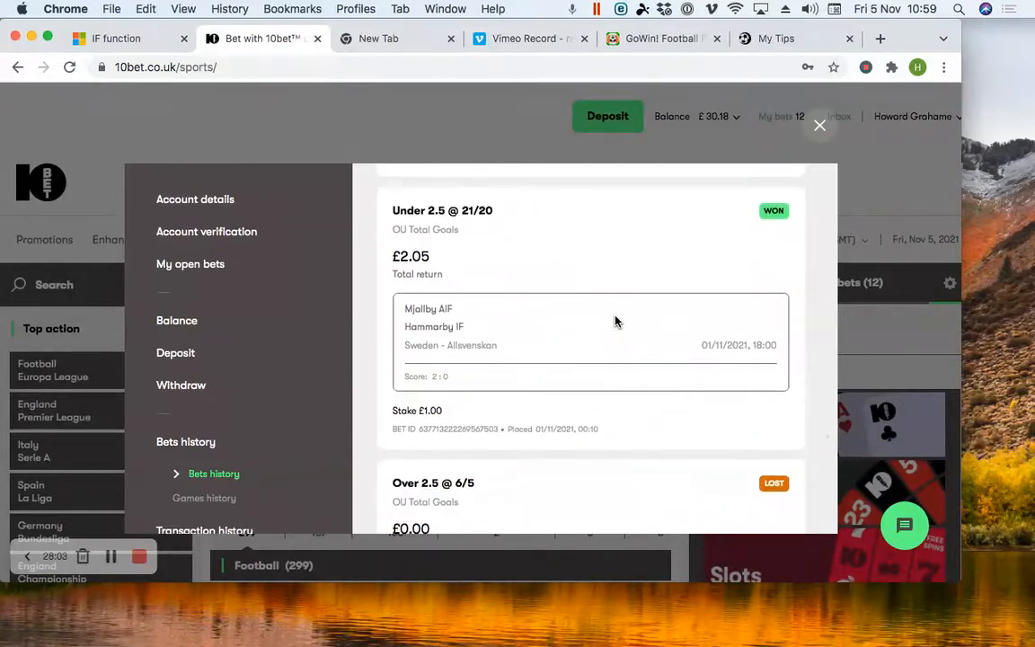
Examine the results of the £1.00 bets placed on 01/11/2021 at 17:43, through the late Colombia and Brazil matches
{"action": "scroll", "coordinate": [617, 320], "scroll_direction": "up", "scroll_amount": 7}
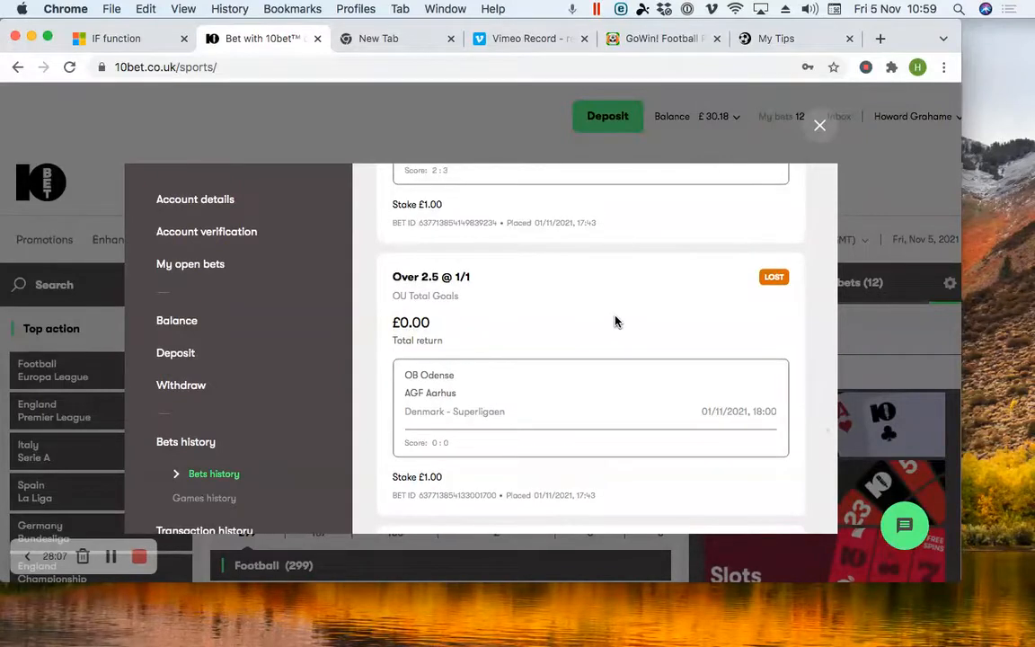
{"action": "scroll", "coordinate": [616, 320], "scroll_direction": "up", "scroll_amount": 7}
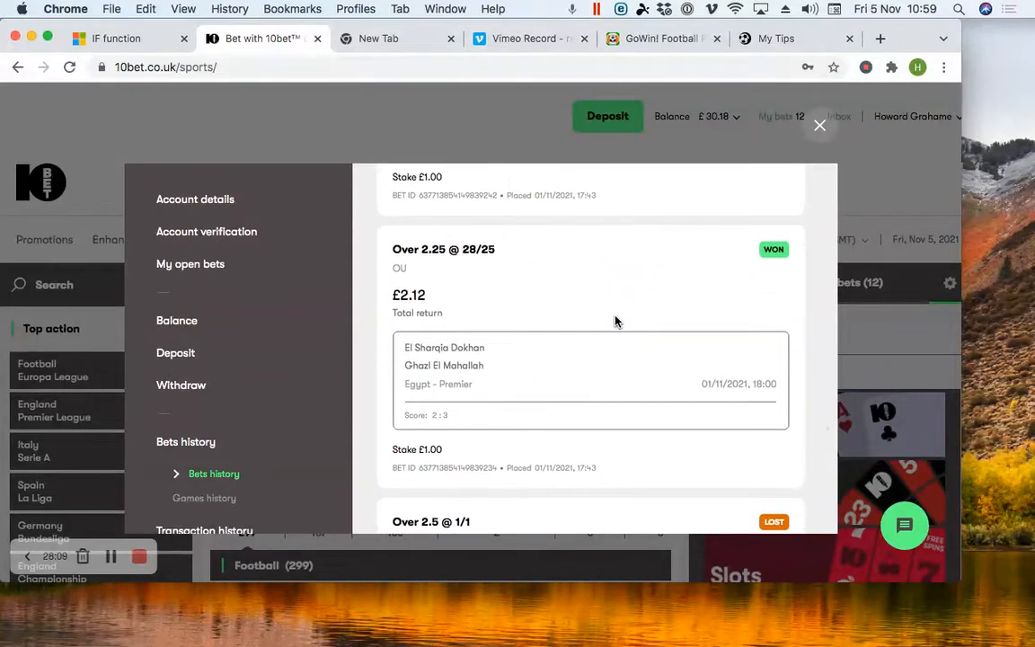
{"action": "scroll", "coordinate": [616, 321], "scroll_direction": "up", "scroll_amount": 8}
{"action": "scroll", "coordinate": [616, 320], "scroll_direction": "up", "scroll_amount": 8}
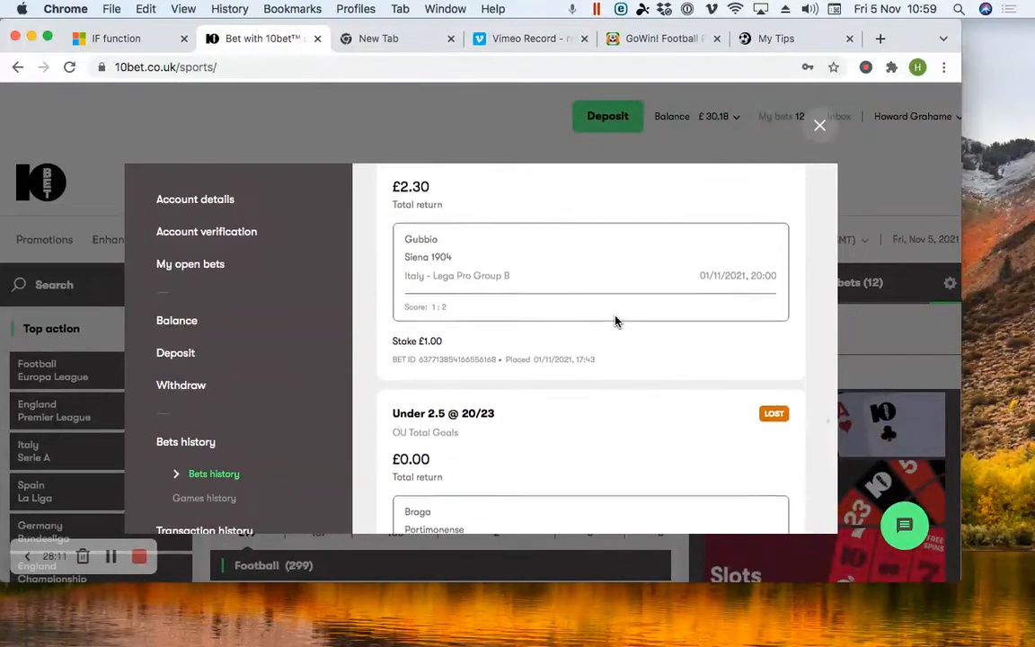
{"action": "scroll", "coordinate": [616, 321], "scroll_direction": "up", "scroll_amount": 7}
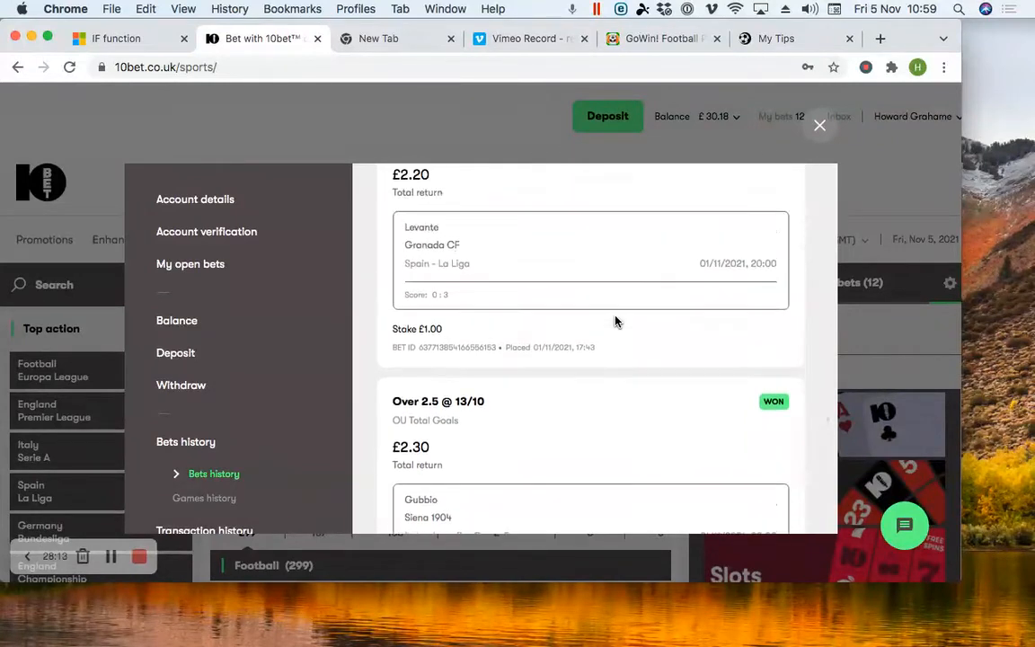
{"action": "scroll", "coordinate": [617, 321], "scroll_direction": "up", "scroll_amount": 5}
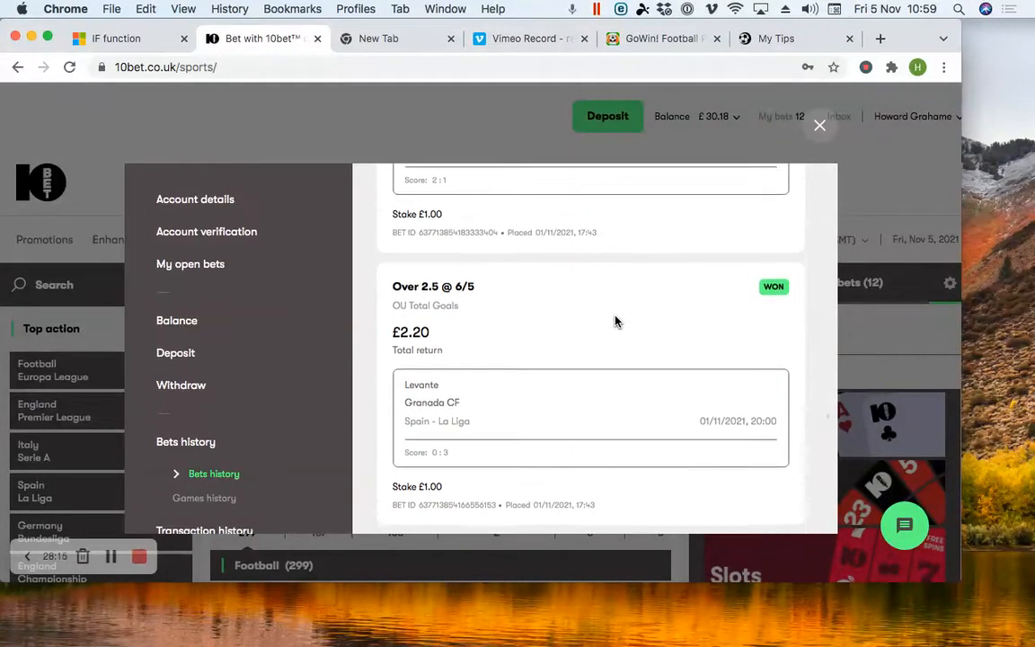
{"action": "scroll", "coordinate": [617, 321], "scroll_direction": "up", "scroll_amount": 7}
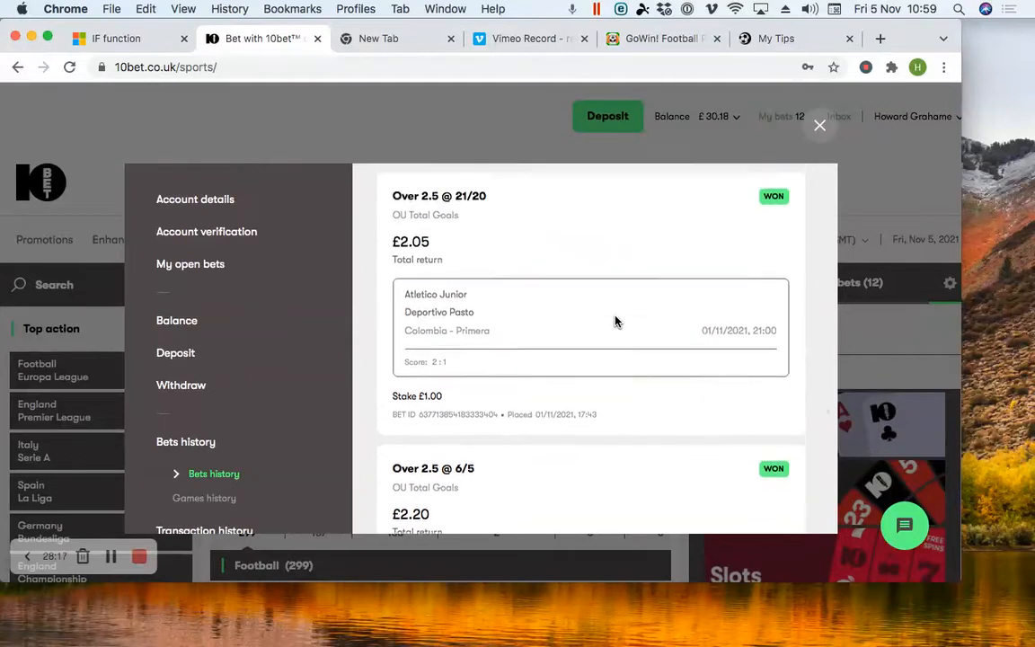
{"action": "scroll", "coordinate": [616, 321], "scroll_direction": "up", "scroll_amount": 4}
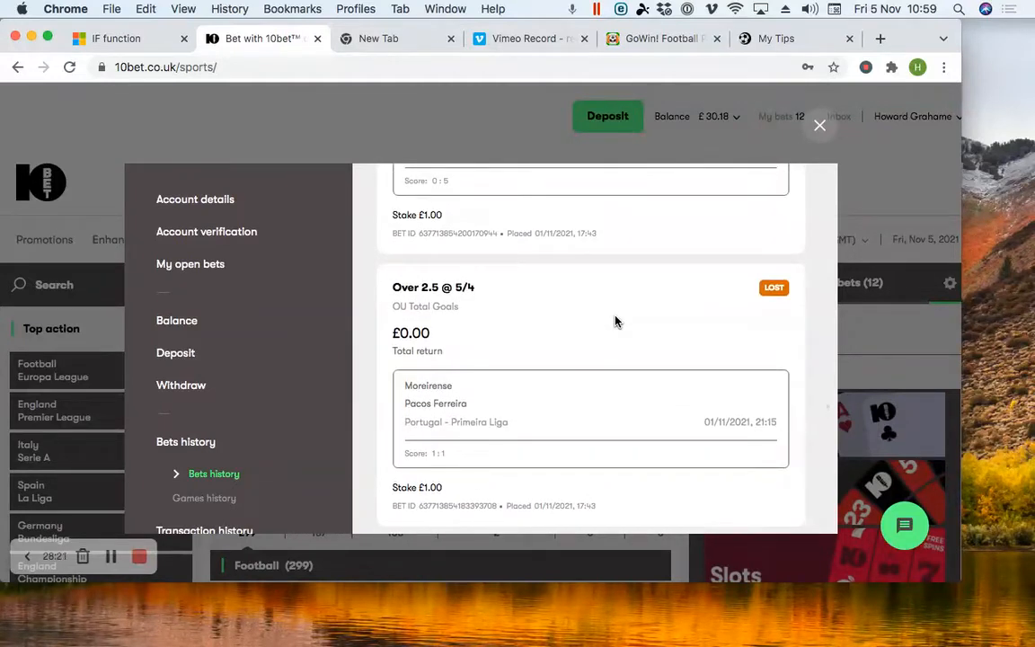
{"action": "scroll", "coordinate": [617, 321], "scroll_direction": "up", "scroll_amount": 4}
{"action": "scroll", "coordinate": [617, 321], "scroll_direction": "up", "scroll_amount": 5}
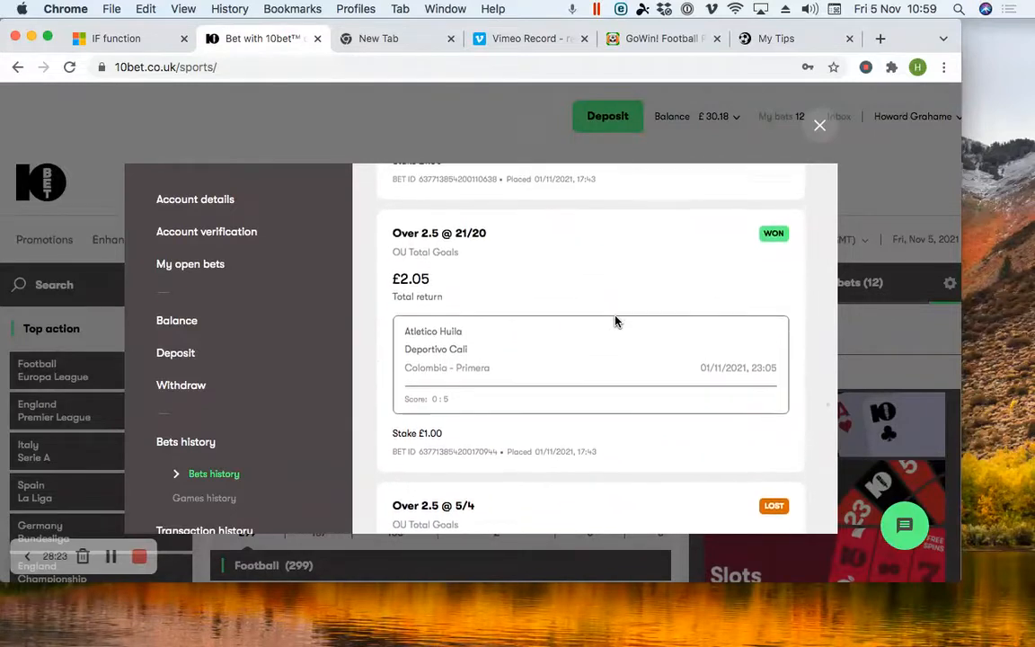
{"action": "scroll", "coordinate": [616, 320], "scroll_direction": "up", "scroll_amount": 4}
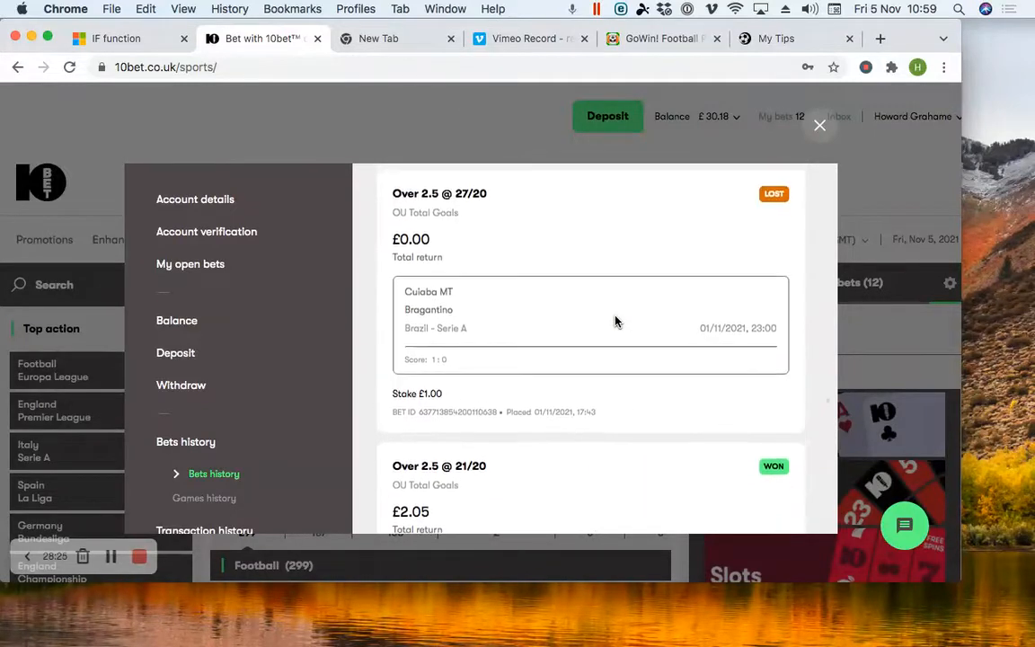
{"action": "scroll", "coordinate": [616, 321], "scroll_direction": "up", "scroll_amount": 7}
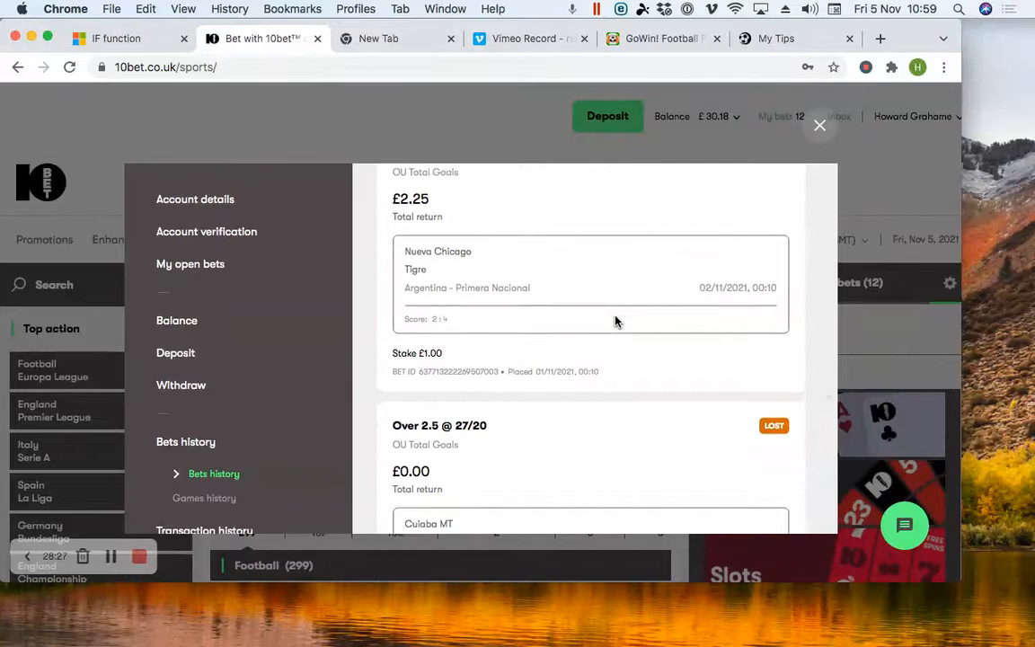
{"action": "scroll", "coordinate": [617, 320], "scroll_direction": "down", "scroll_amount": 6}
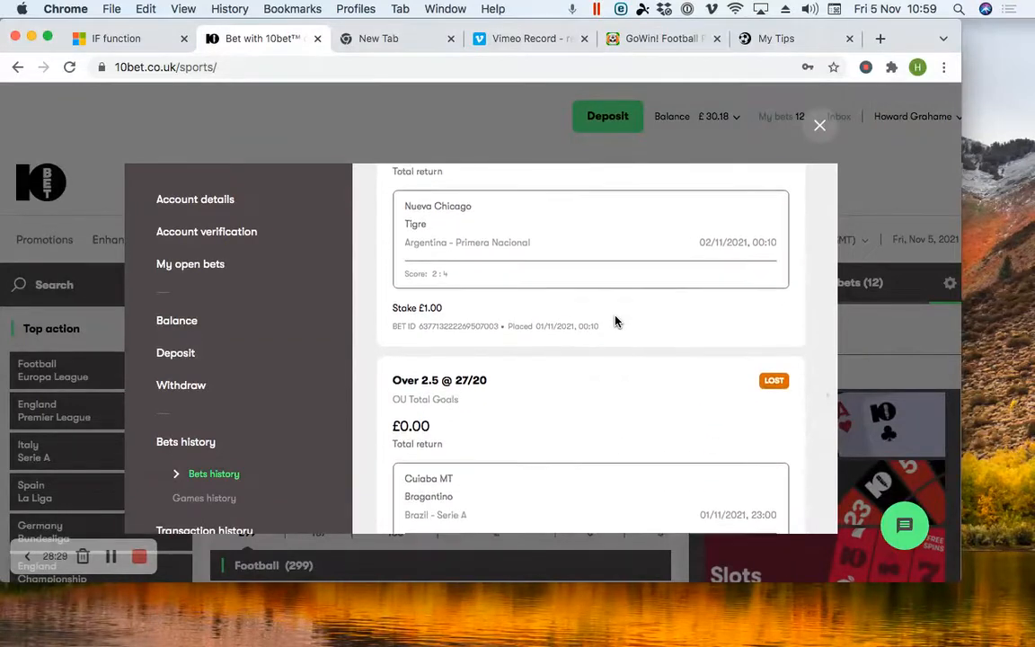
{"action": "scroll", "coordinate": [616, 321], "scroll_direction": "up", "scroll_amount": 1}
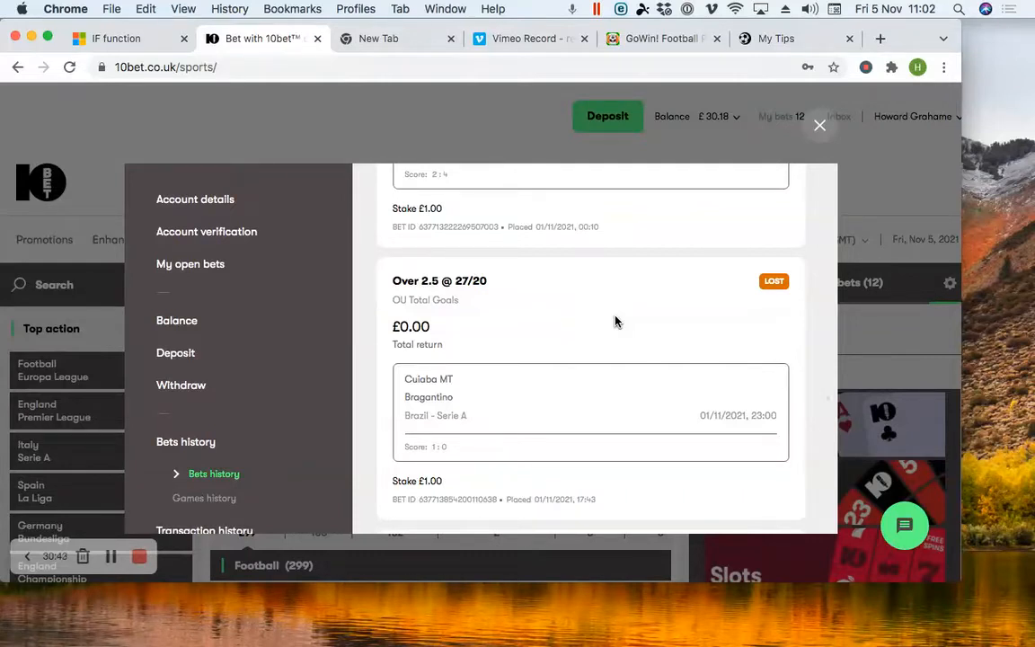
Review the outcomes of the £1.50 bets placed on 02/11/2021, continuing to the £3.00 Japan J-League 2 bets placed on 03/11/2021
{"action": "scroll", "coordinate": [614, 320], "scroll_direction": "up", "scroll_amount": 10}
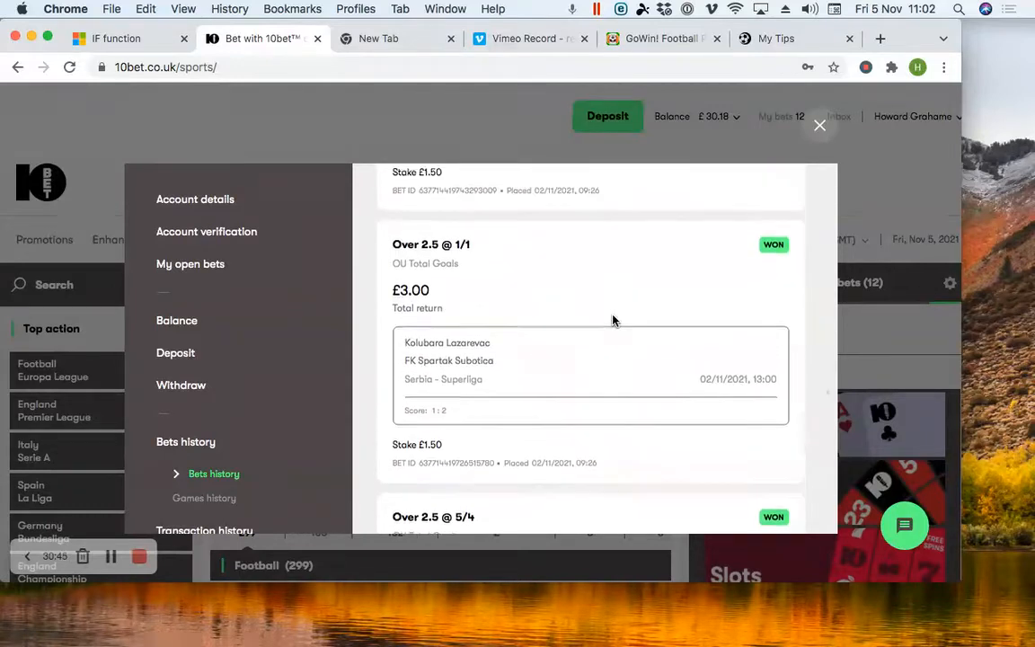
{"action": "scroll", "coordinate": [615, 321], "scroll_direction": "up", "scroll_amount": 4}
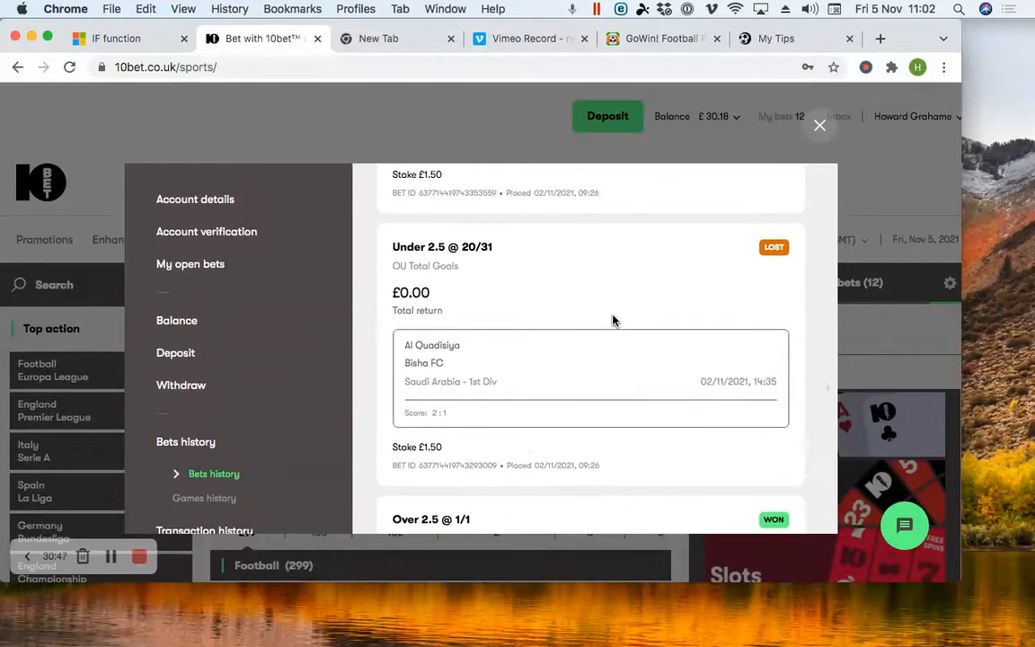
{"action": "scroll", "coordinate": [615, 321], "scroll_direction": "up", "scroll_amount": 6}
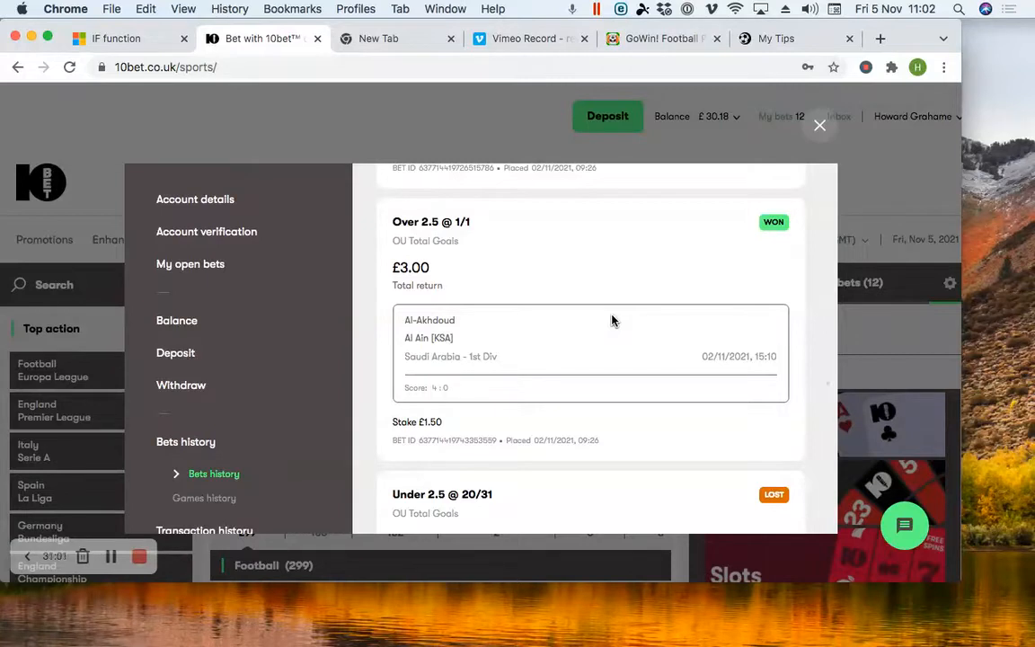
{"action": "scroll", "coordinate": [580, 306], "scroll_direction": "up", "scroll_amount": 10}
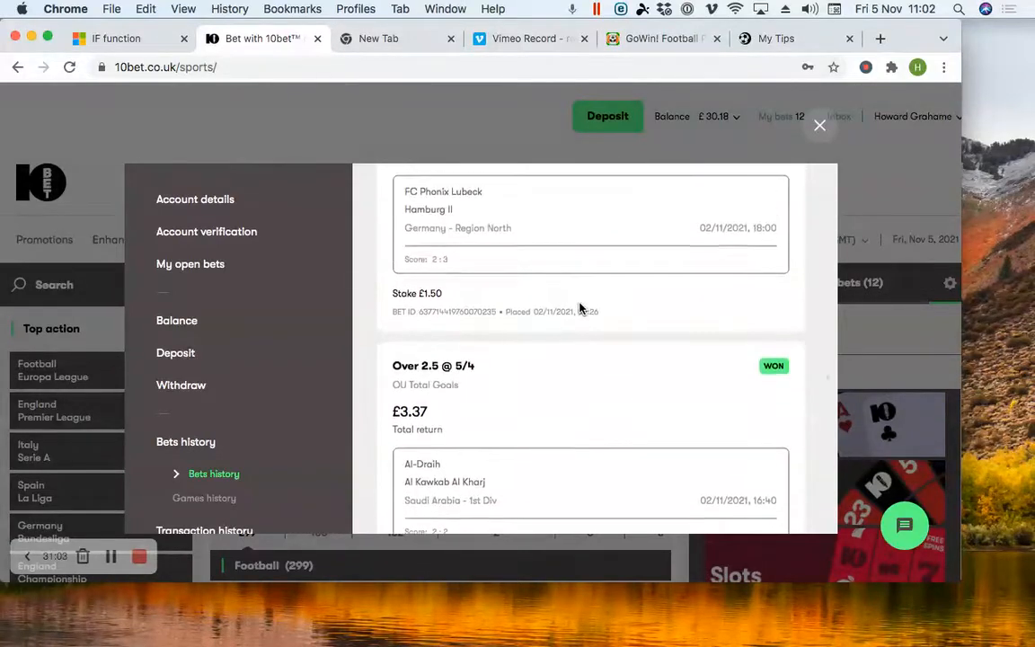
{"action": "scroll", "coordinate": [580, 303], "scroll_direction": "up", "scroll_amount": 10}
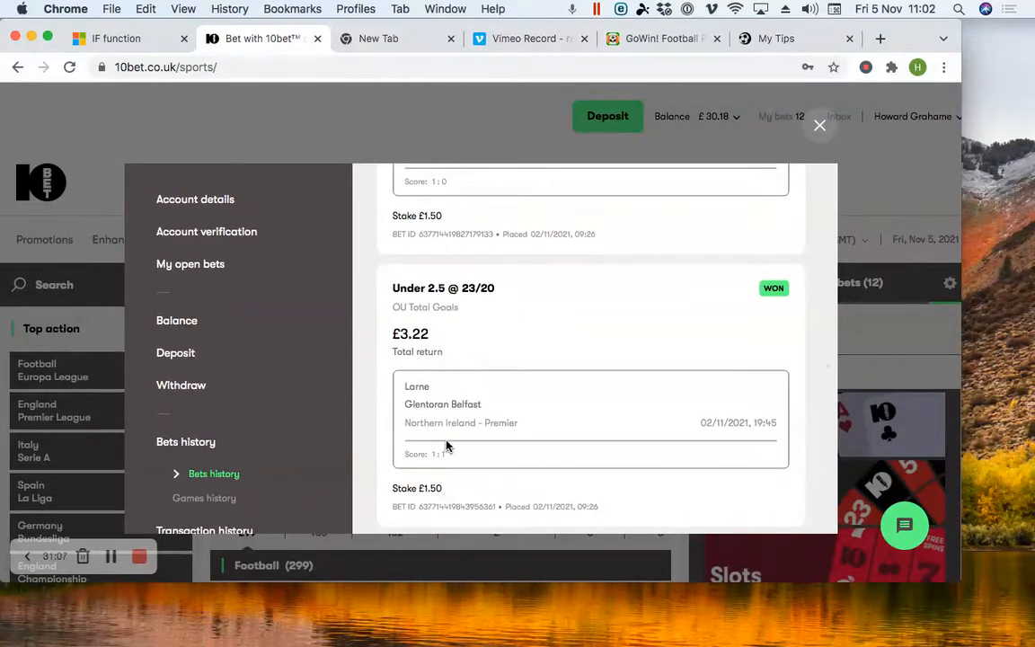
{"action": "scroll", "coordinate": [456, 466], "scroll_direction": "up", "scroll_amount": 5}
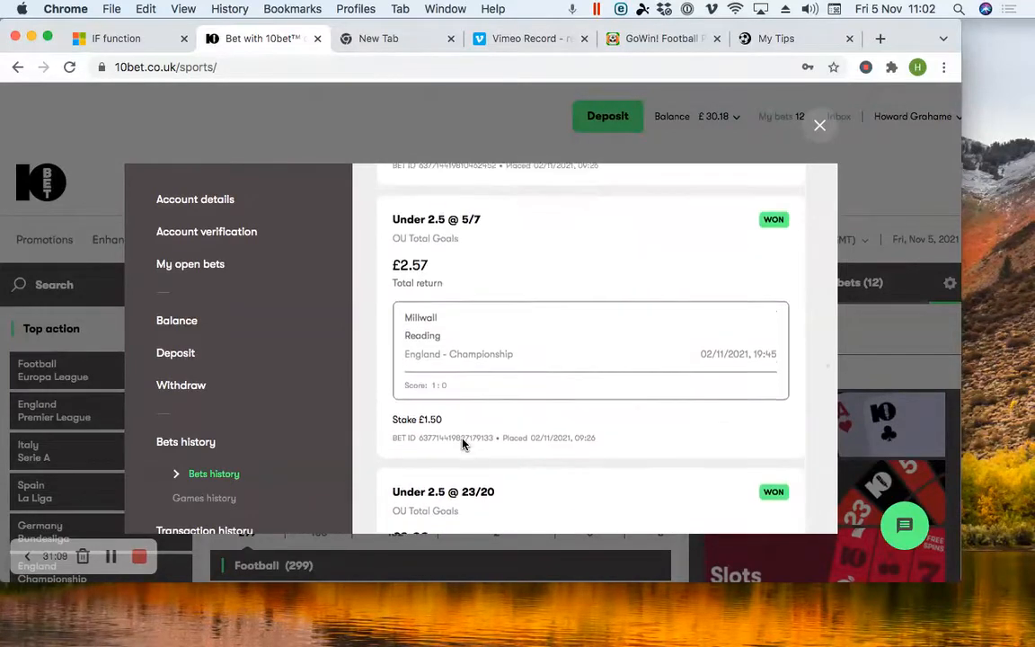
{"action": "scroll", "coordinate": [462, 442], "scroll_direction": "up", "scroll_amount": 10}
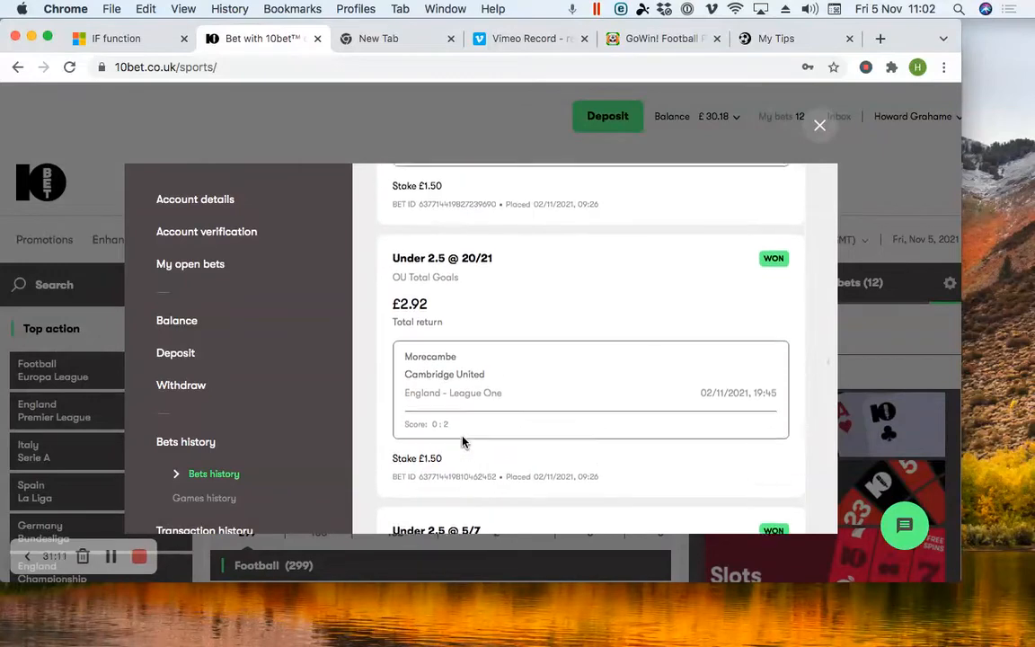
{"action": "scroll", "coordinate": [463, 440], "scroll_direction": "up", "scroll_amount": 10}
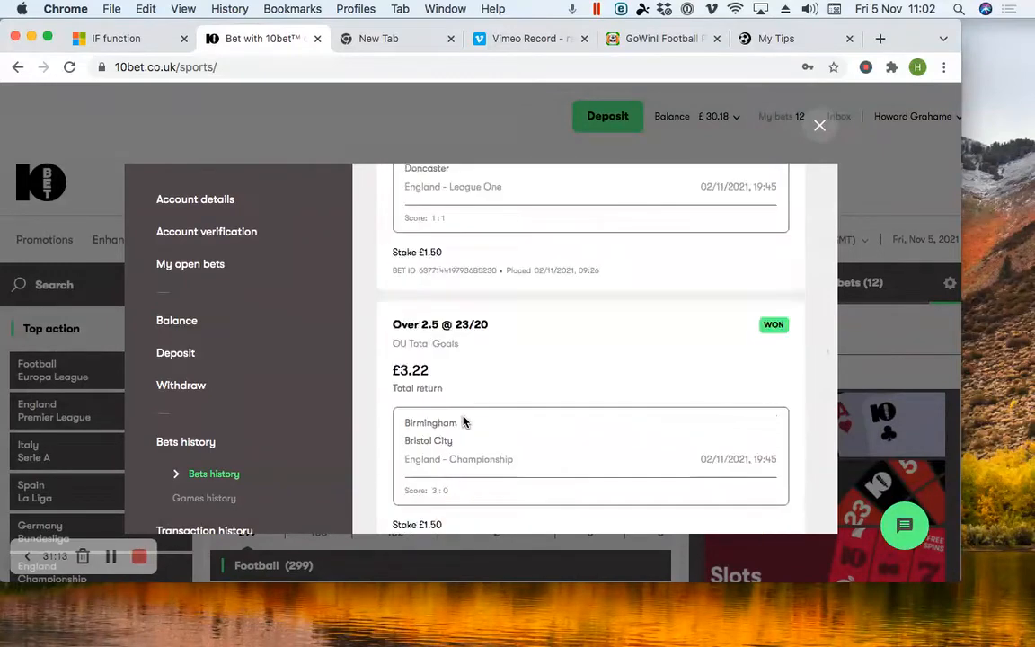
{"action": "scroll", "coordinate": [463, 421], "scroll_direction": "up", "scroll_amount": 10}
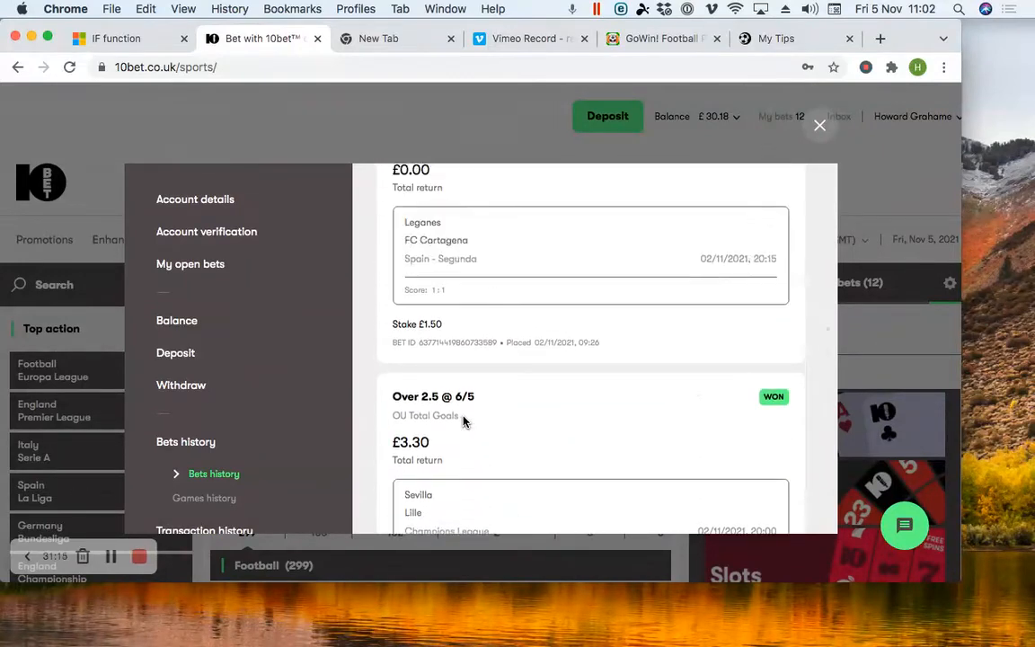
{"action": "scroll", "coordinate": [463, 422], "scroll_direction": "up", "scroll_amount": 10}
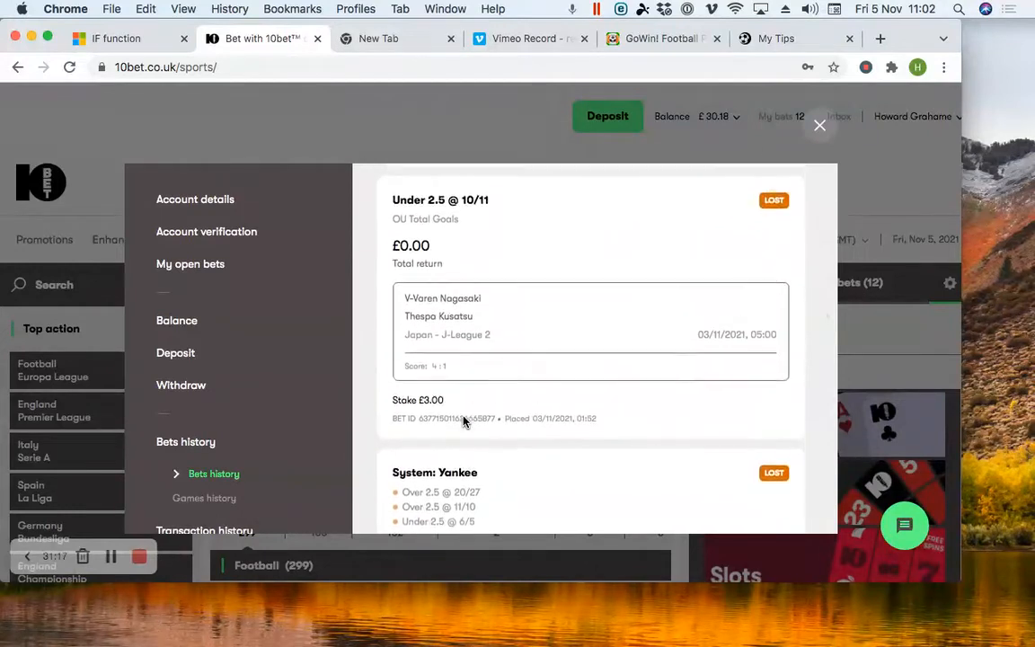
{"action": "scroll", "coordinate": [464, 422], "scroll_direction": "up", "scroll_amount": 5}
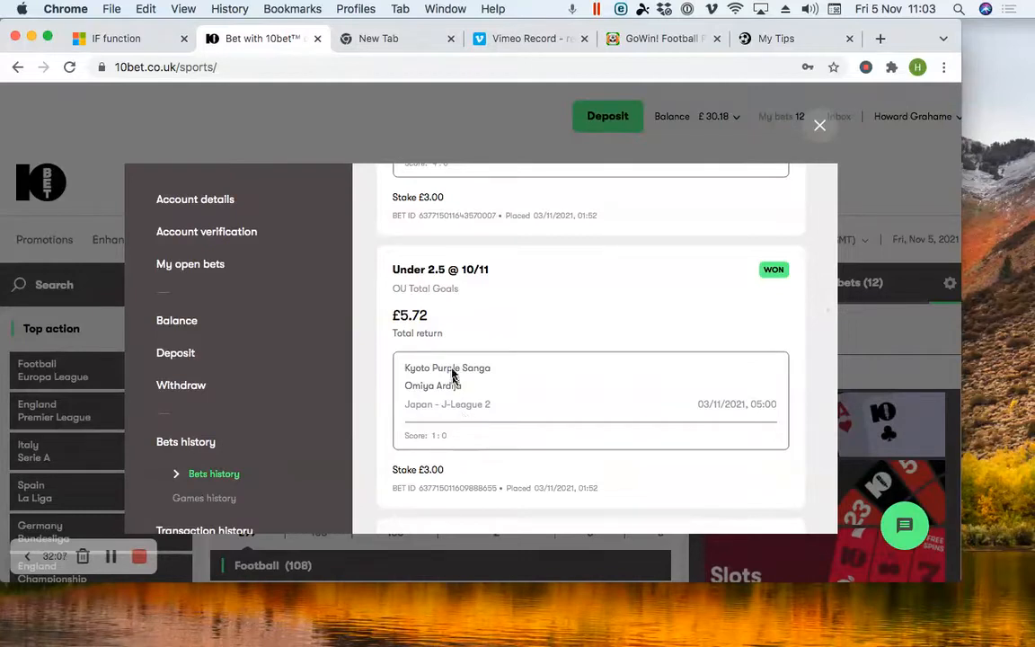
Switch to the Windows desktop and close the GoWin! football forecaster
{"action": "key", "text": "super+Tab"}
{"action": "key", "text": "super+Tab"}
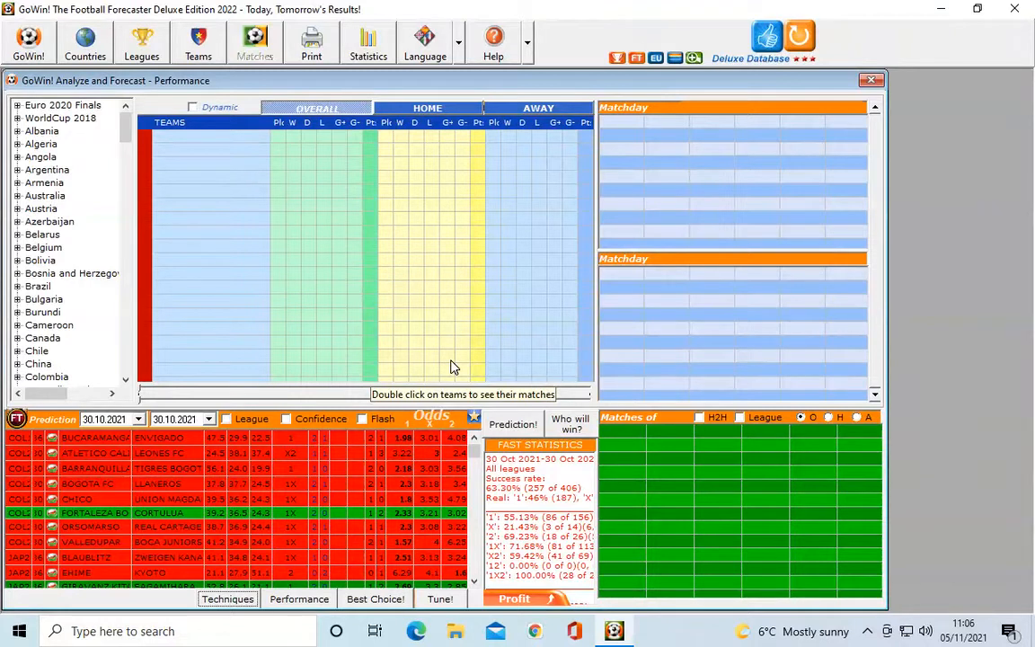
{"action": "left_click", "coordinate": [1019, 11]}
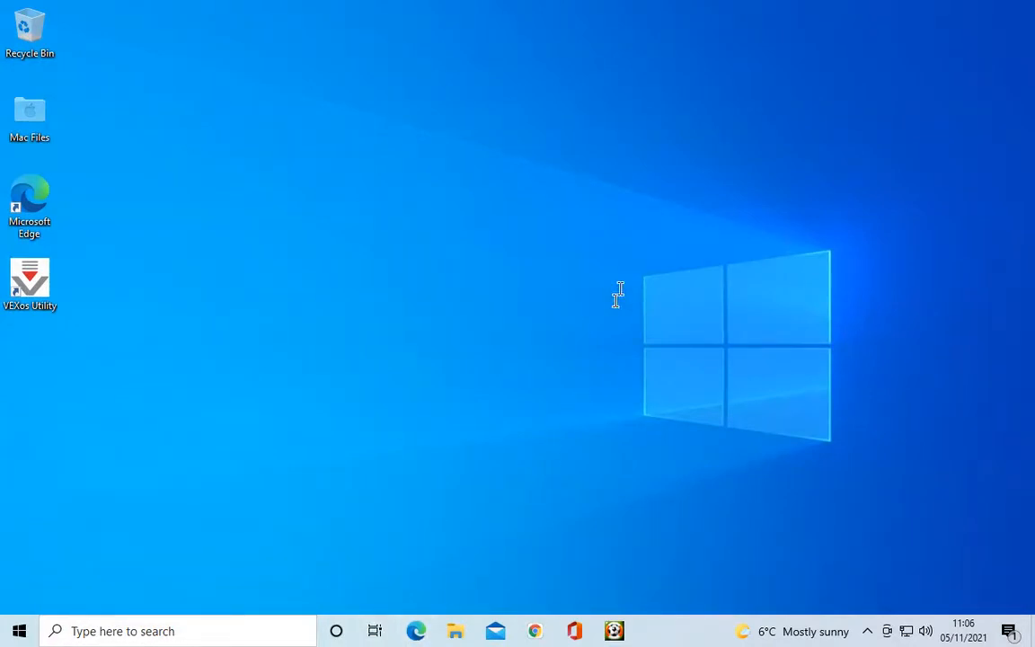
Return to Chrome, close the My Tips page and bring up the empty new tab
{"action": "key", "text": "super+Tab"}
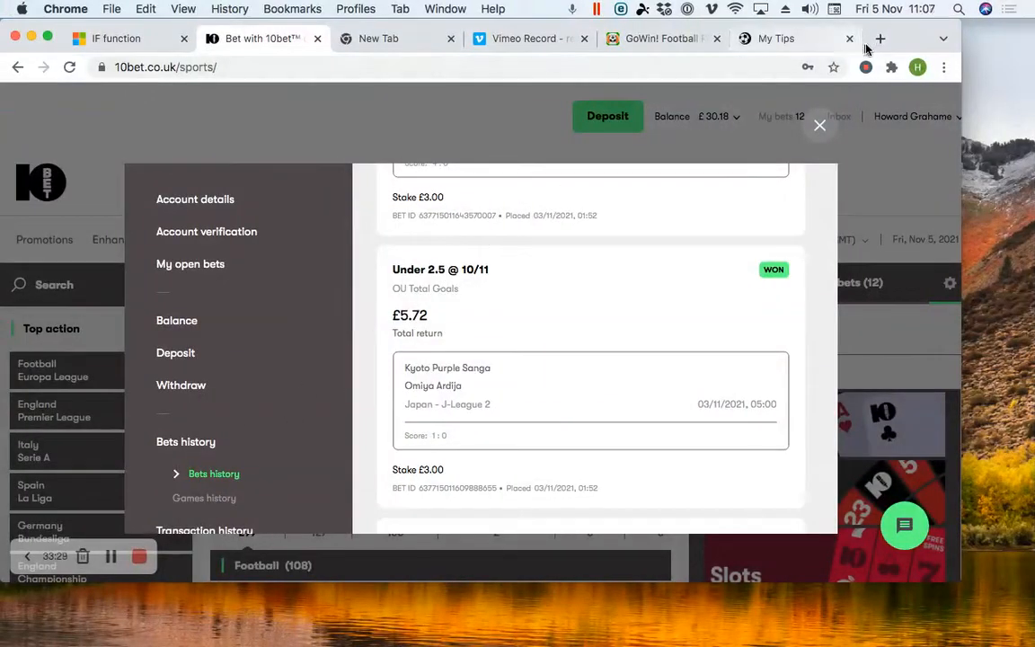
{"action": "left_click", "coordinate": [850, 40]}
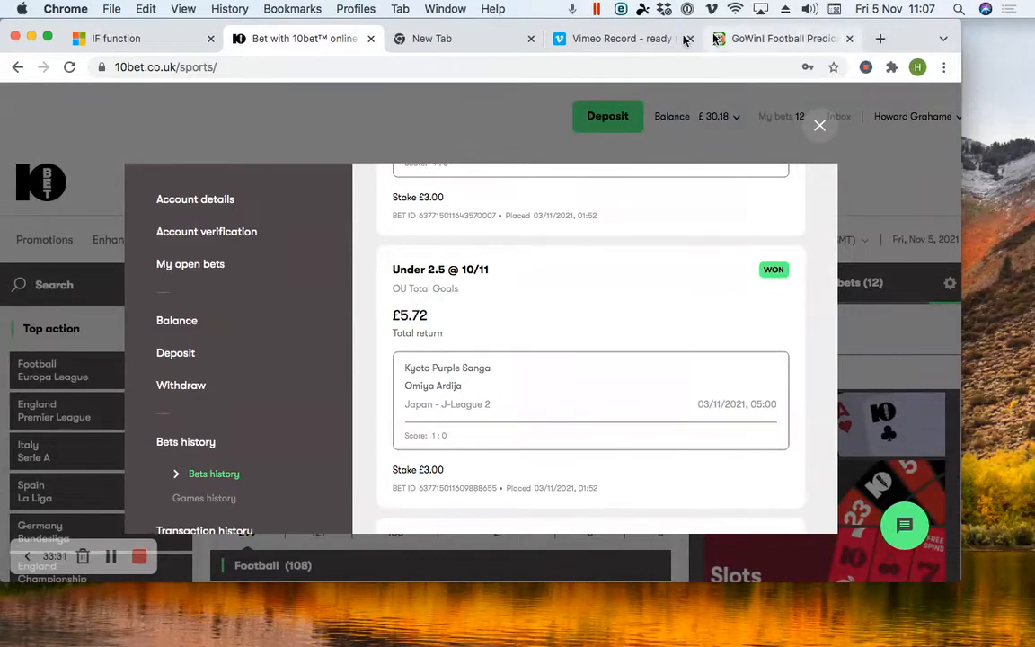
{"action": "left_click", "coordinate": [454, 40]}
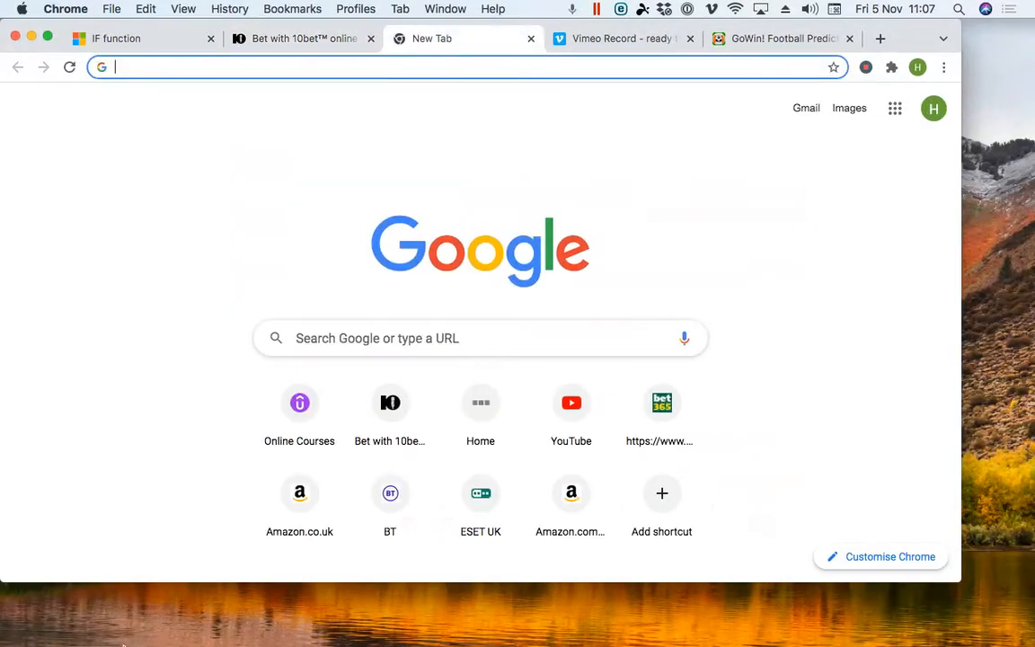
Open the recent workbook "2021 Home Win Over 1.5 Market Betting Strategy" in Excel and decline turning on Dropbox accessibility
{"action": "mouse_move", "coordinate": [2, 411]}
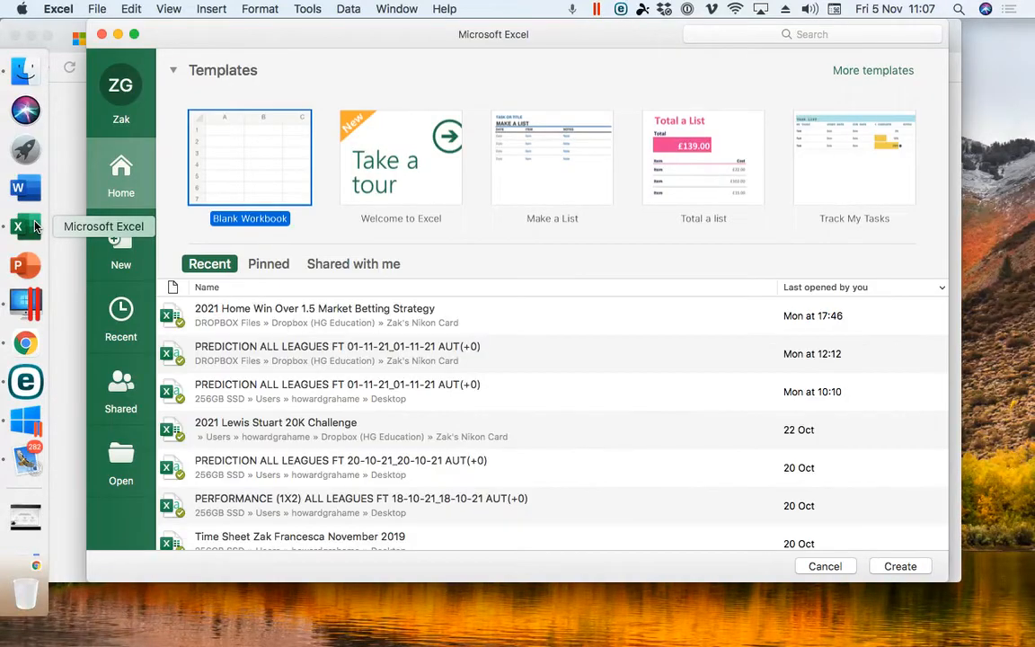
{"action": "double_click", "coordinate": [321, 315]}
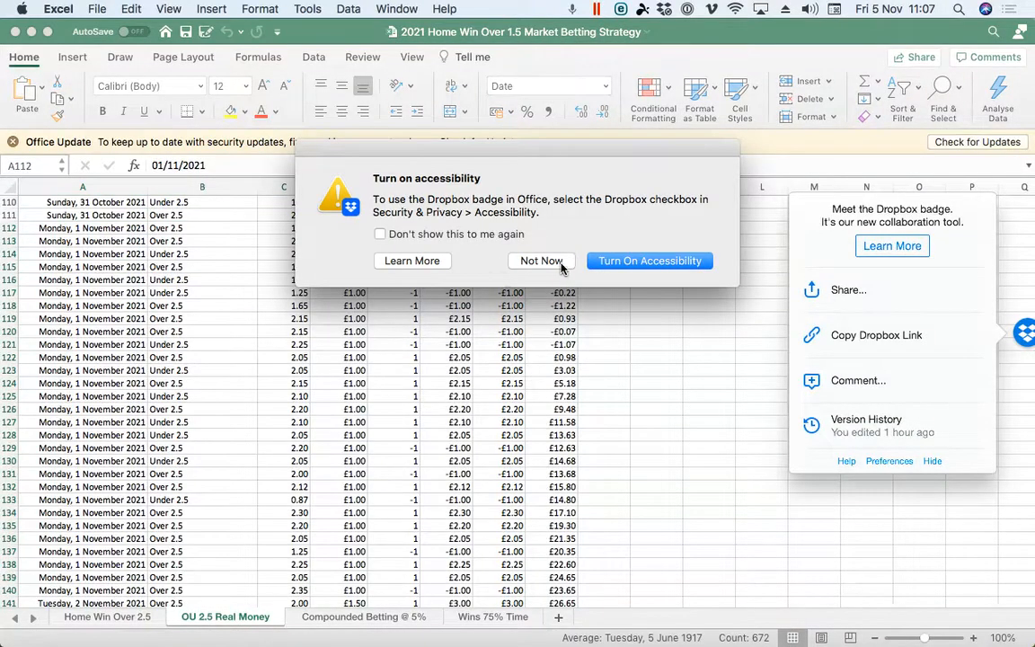
{"action": "left_click", "coordinate": [537, 261]}
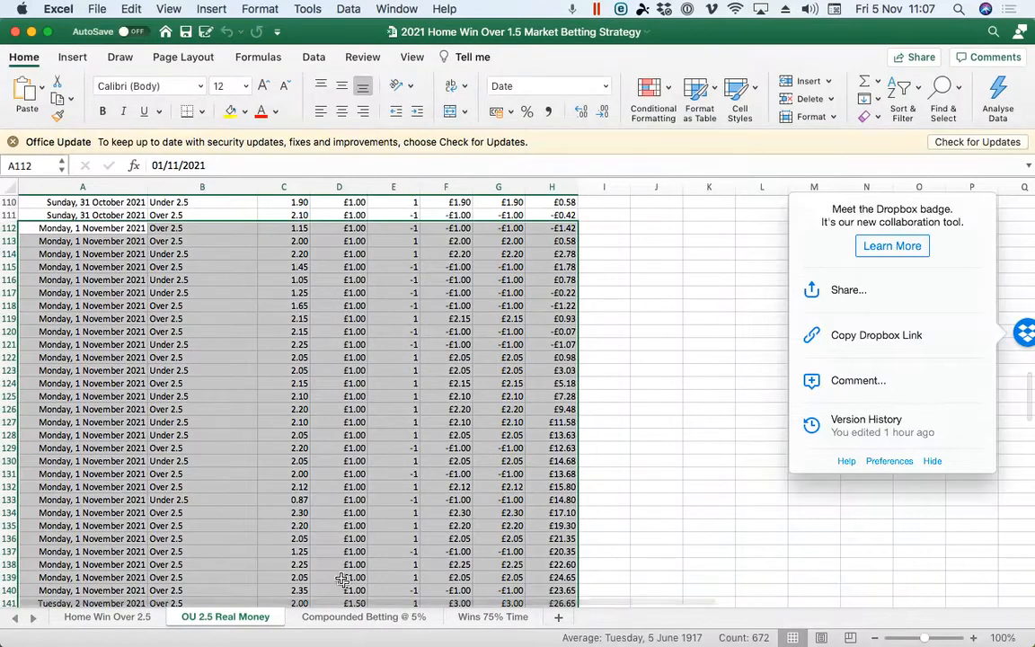
{"action": "scroll", "coordinate": [269, 459], "scroll_direction": "up", "scroll_amount": 8}
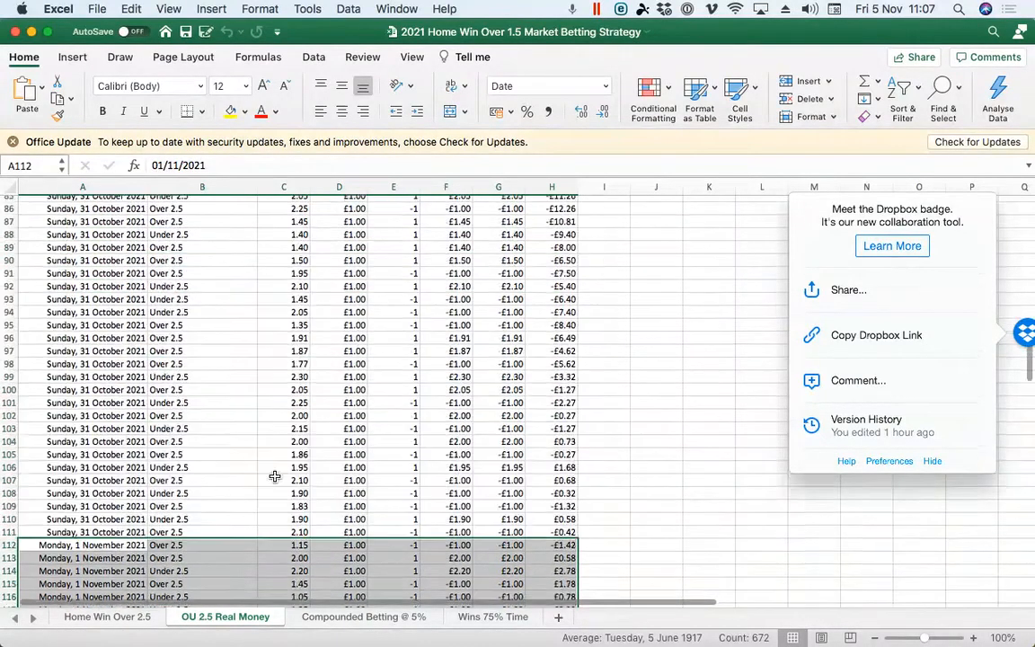
{"action": "scroll", "coordinate": [274, 476], "scroll_direction": "up", "scroll_amount": 6}
Show the Compounded Betting @ 5% sheet from its Date column and header row, and dismiss the Office update notice
{"action": "left_click", "coordinate": [369, 617]}
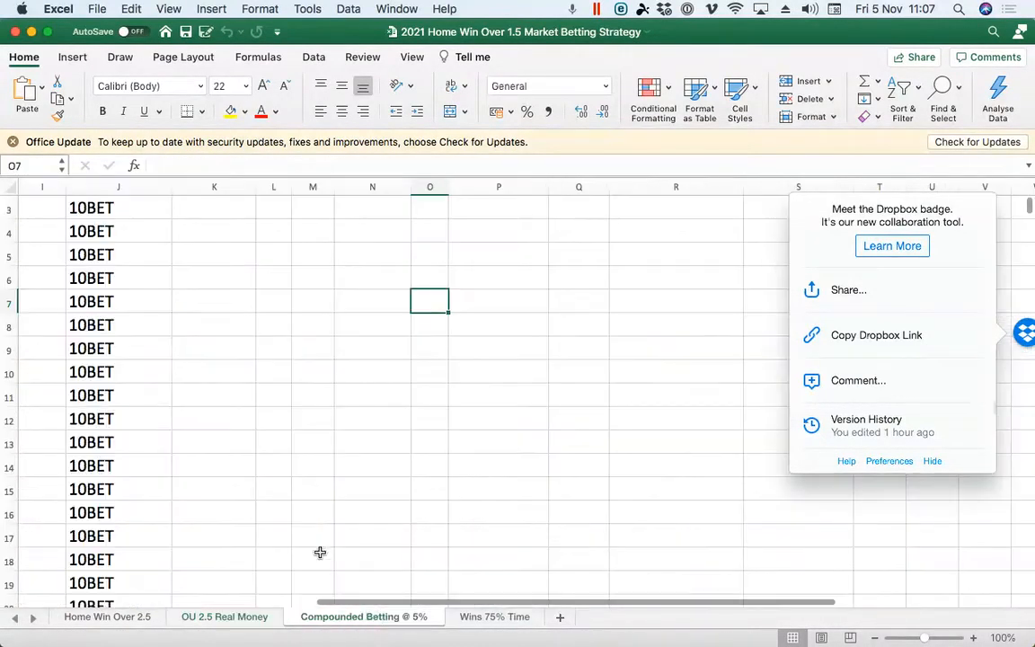
{"action": "scroll", "coordinate": [297, 488], "scroll_direction": "left", "scroll_amount": 10}
{"action": "scroll", "coordinate": [301, 488], "scroll_direction": "up", "scroll_amount": 2}
{"action": "scroll", "coordinate": [305, 488], "scroll_direction": "right", "scroll_amount": 1}
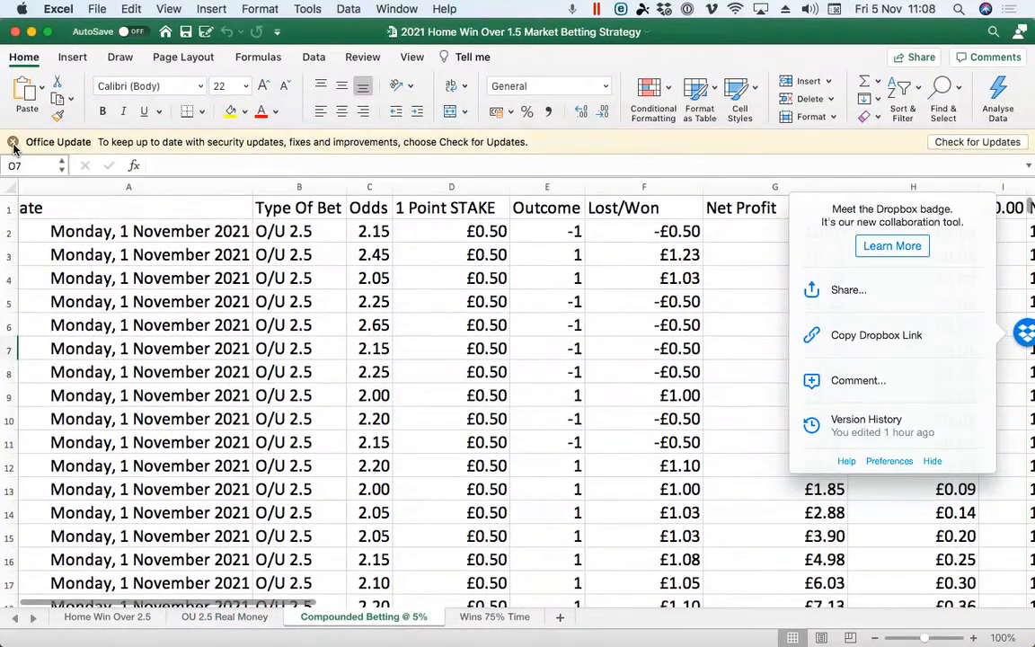
{"action": "left_click", "coordinate": [13, 144]}
{"action": "scroll", "coordinate": [124, 261], "scroll_direction": "left", "scroll_amount": 1}
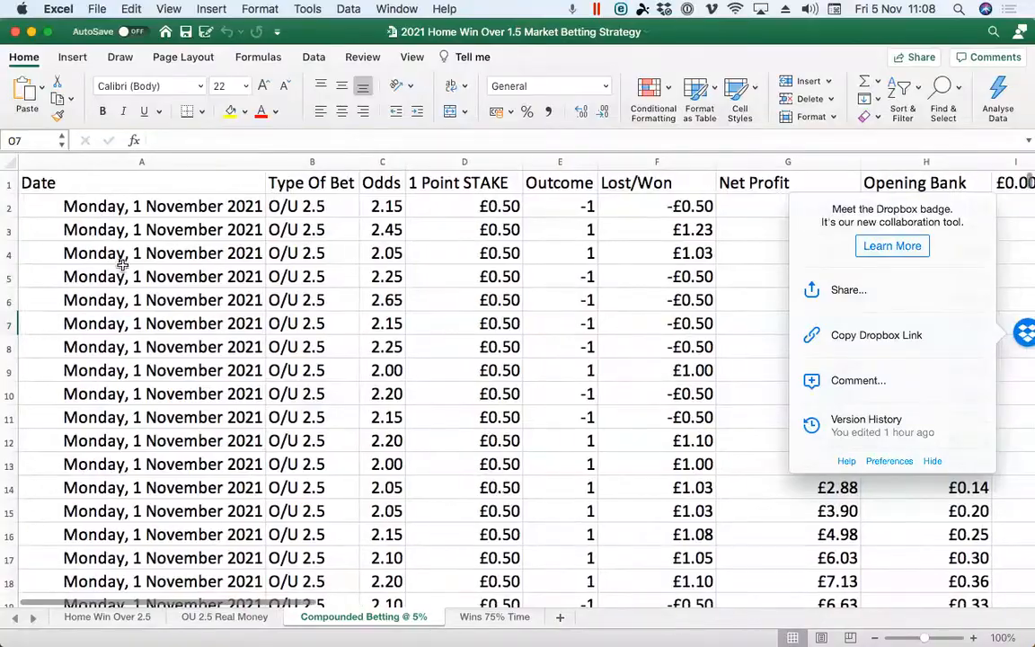
Look through the compounded betting projection from 1 November to 8 November 2021, and return to its header row
{"action": "scroll", "coordinate": [124, 290], "scroll_direction": "down", "scroll_amount": 10}
{"action": "scroll", "coordinate": [124, 290], "scroll_direction": "down", "scroll_amount": 20}
{"action": "scroll", "coordinate": [124, 290], "scroll_direction": "down", "scroll_amount": 20}
{"action": "scroll", "coordinate": [124, 289], "scroll_direction": "down", "scroll_amount": 12}
{"action": "scroll", "coordinate": [124, 289], "scroll_direction": "down", "scroll_amount": 5}
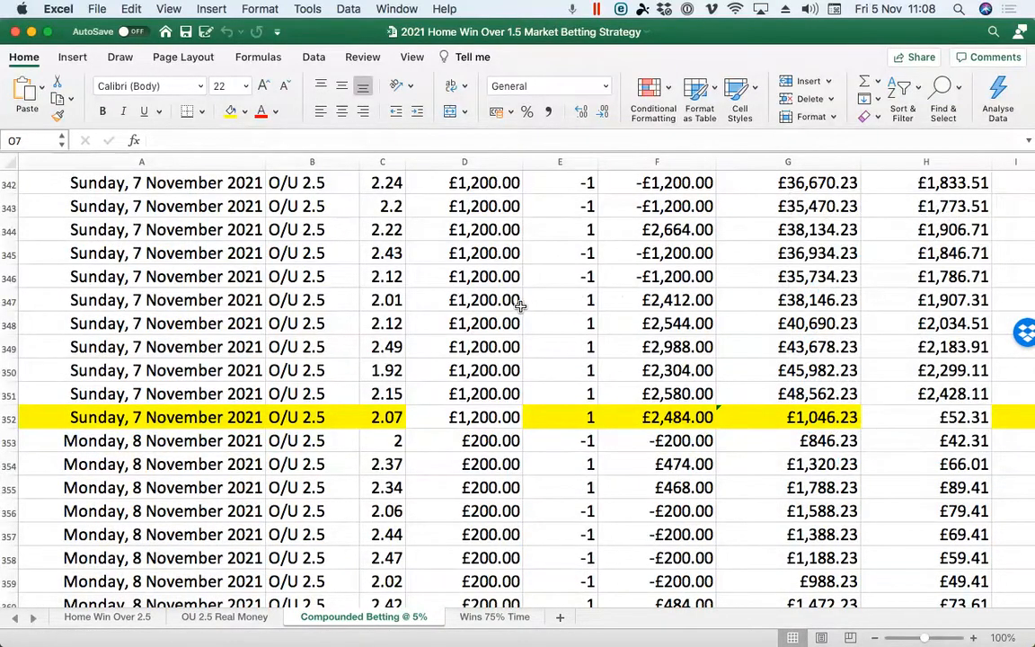
{"action": "scroll", "coordinate": [520, 306], "scroll_direction": "up", "scroll_amount": 20}
{"action": "scroll", "coordinate": [520, 307], "scroll_direction": "up", "scroll_amount": 8}
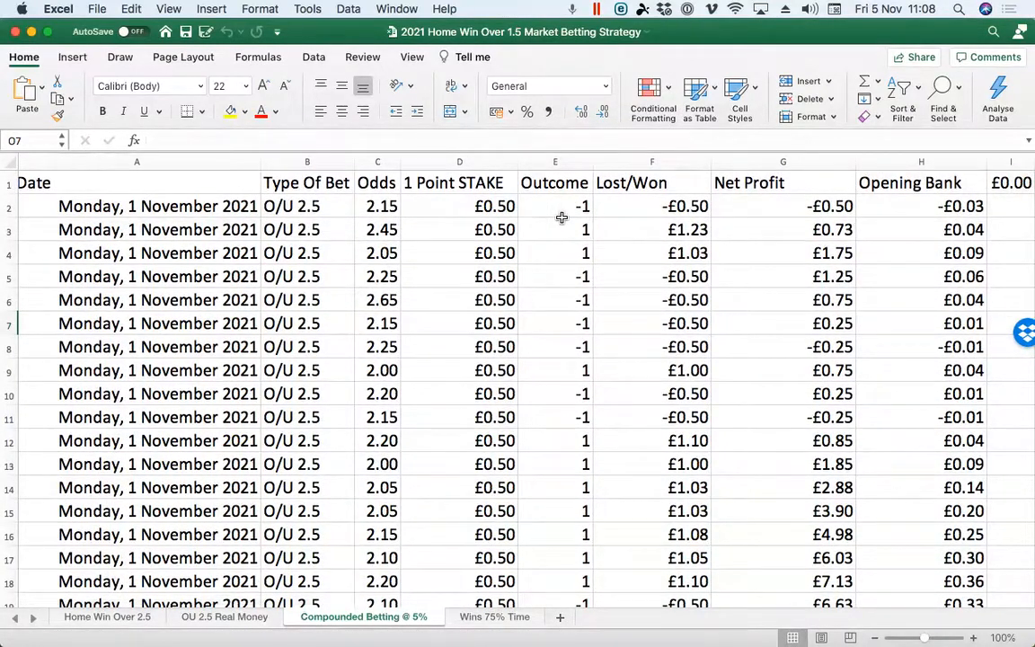
Examine the Won count formula in J1 of the OU 2.5 Real Money sheet and the bets logged through 4 November 2021
{"action": "left_click", "coordinate": [223, 618]}
{"action": "scroll", "coordinate": [326, 490], "scroll_direction": "up", "scroll_amount": 10}
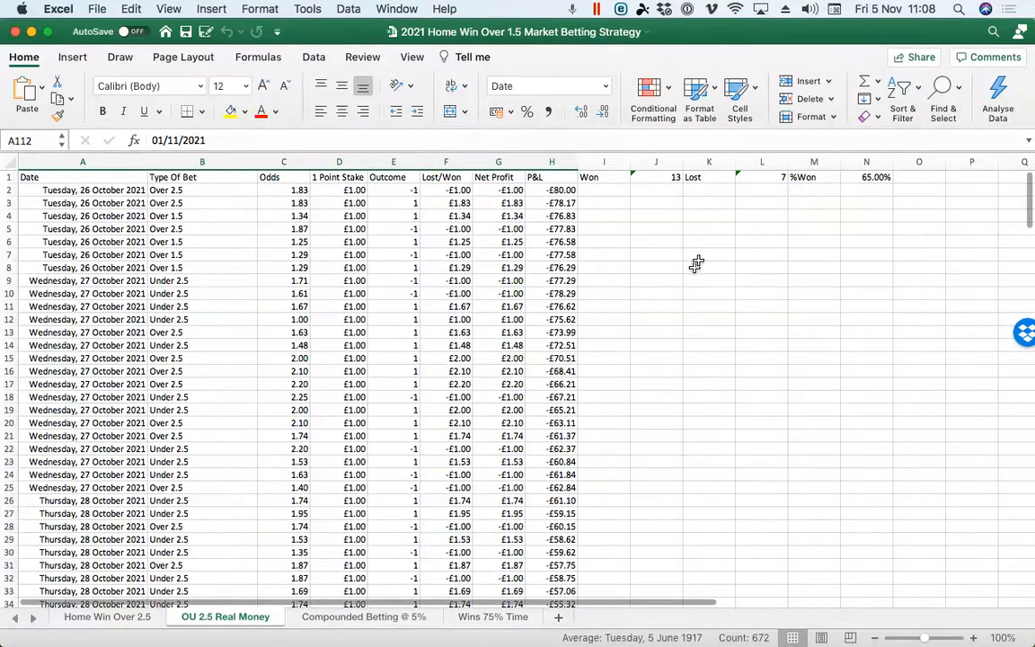
{"action": "left_click", "coordinate": [664, 180]}
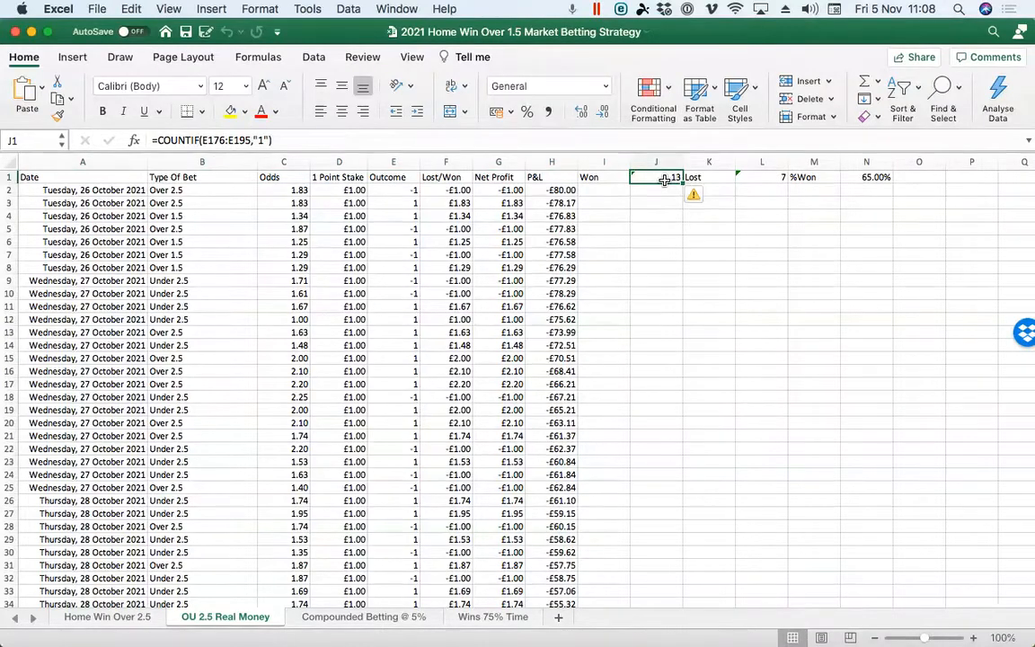
{"action": "scroll", "coordinate": [341, 384], "scroll_direction": "down", "scroll_amount": 20}
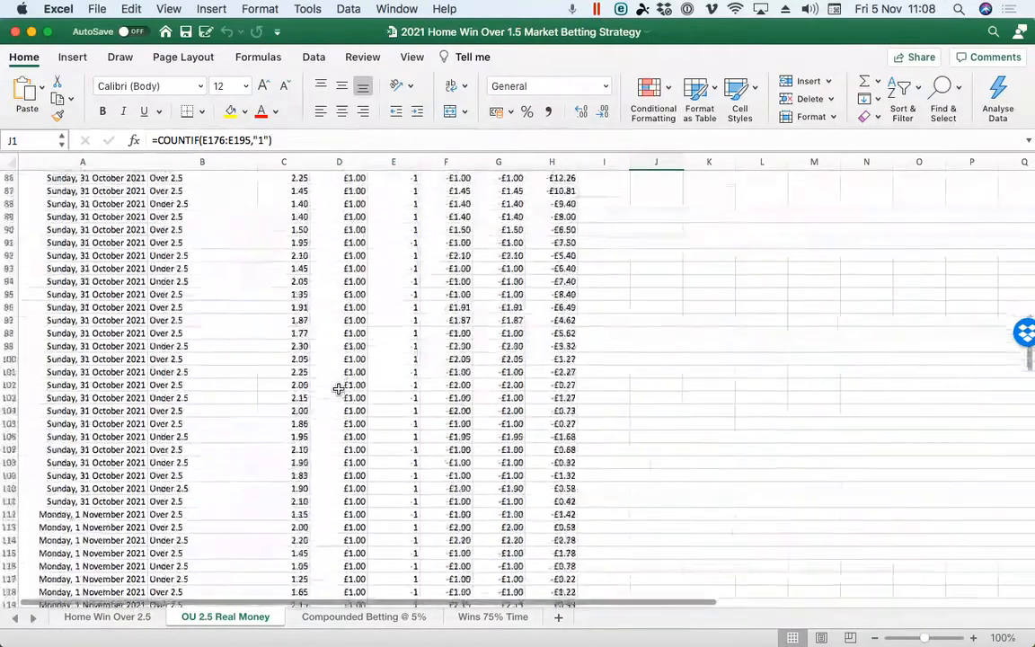
{"action": "scroll", "coordinate": [338, 388], "scroll_direction": "down", "scroll_amount": 10}
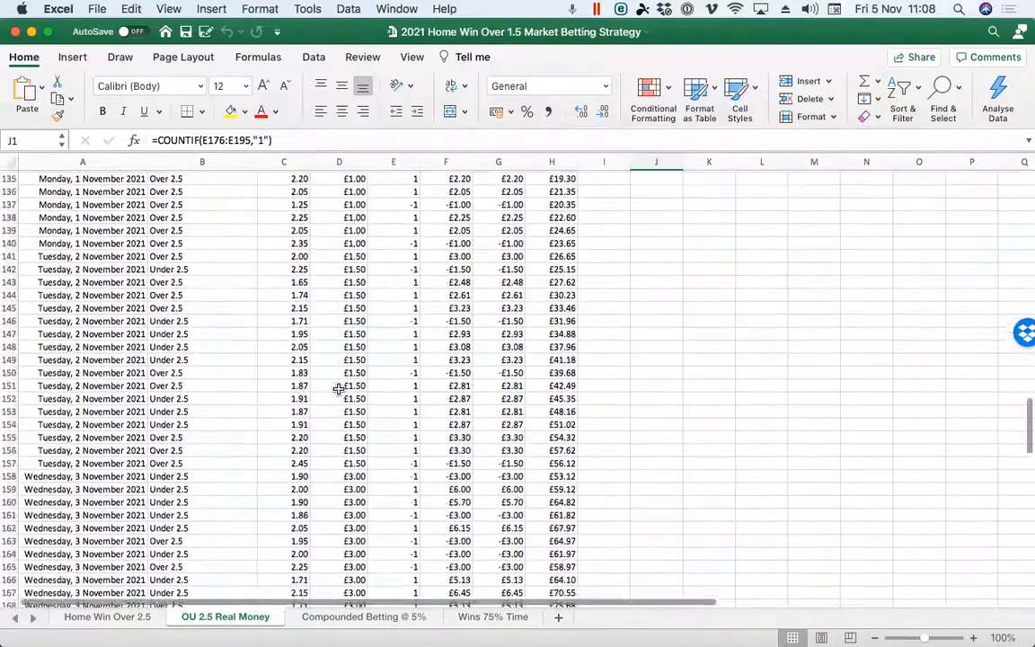
{"action": "scroll", "coordinate": [338, 388], "scroll_direction": "down", "scroll_amount": 6}
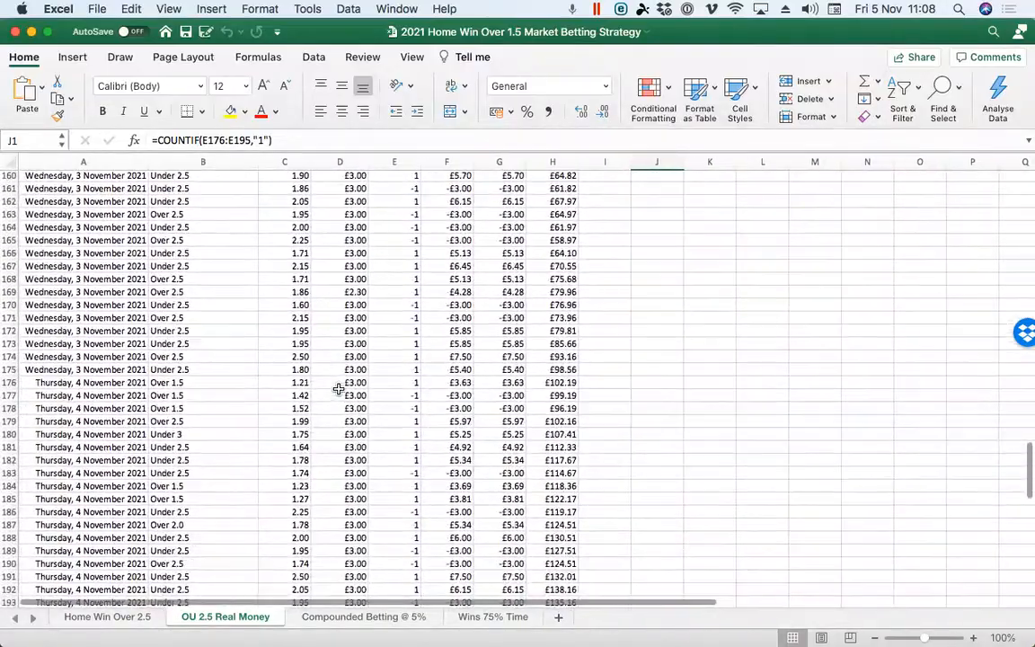
{"action": "scroll", "coordinate": [338, 388], "scroll_direction": "up", "scroll_amount": 20}
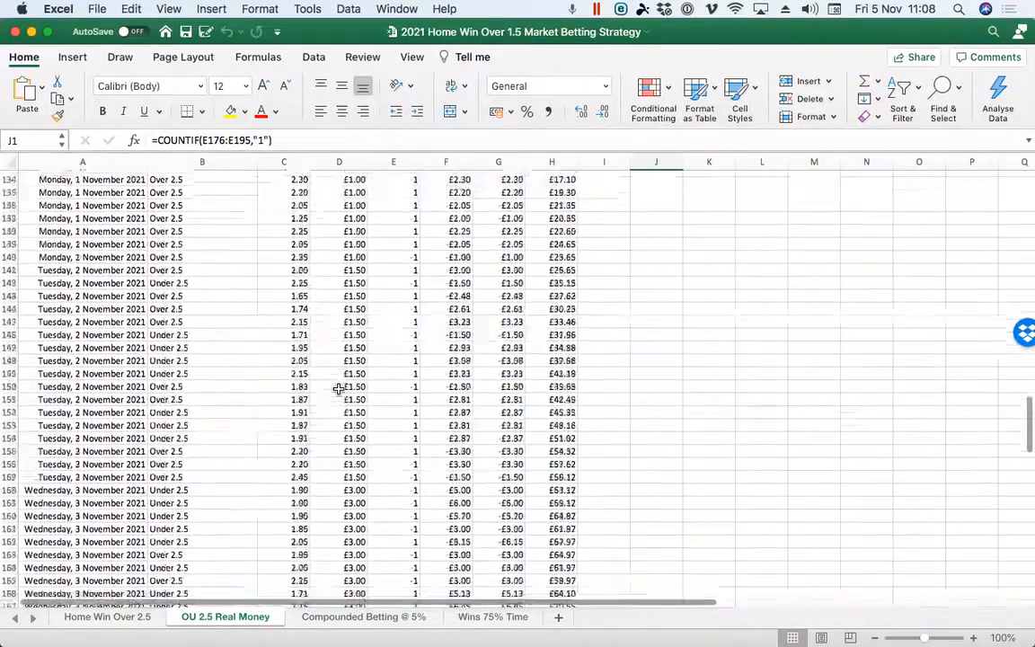
{"action": "scroll", "coordinate": [339, 388], "scroll_direction": "up", "scroll_amount": 20}
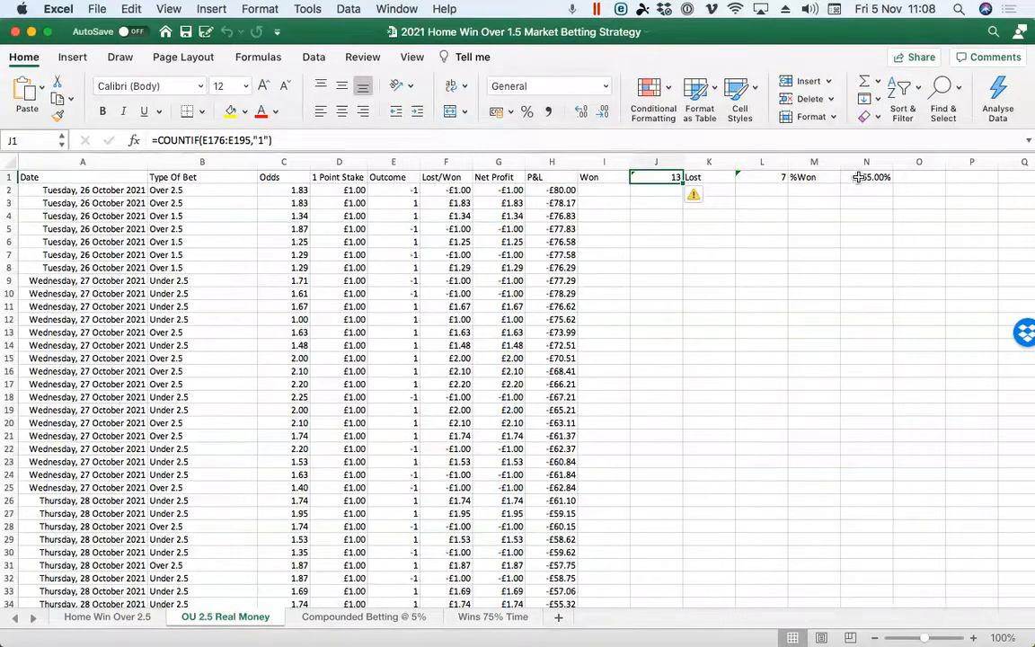
Review the 1 Point STAKE progression on the Compounded Betting @ 5% sheet from 1 November into 2 November 2021
{"action": "left_click", "coordinate": [376, 617]}
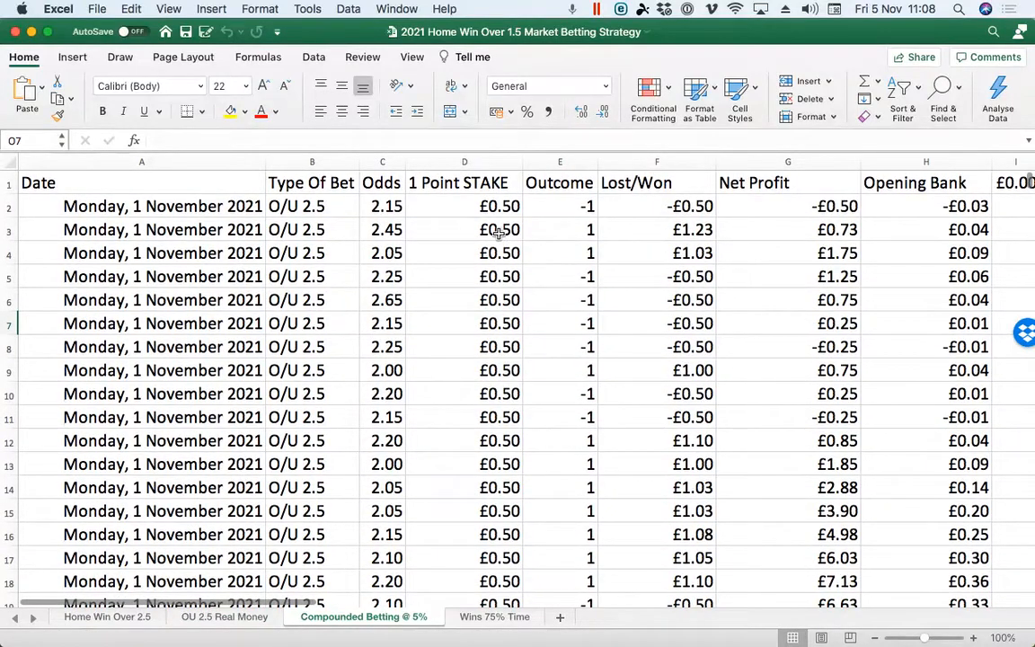
{"action": "scroll", "coordinate": [476, 312], "scroll_direction": "down", "scroll_amount": 8}
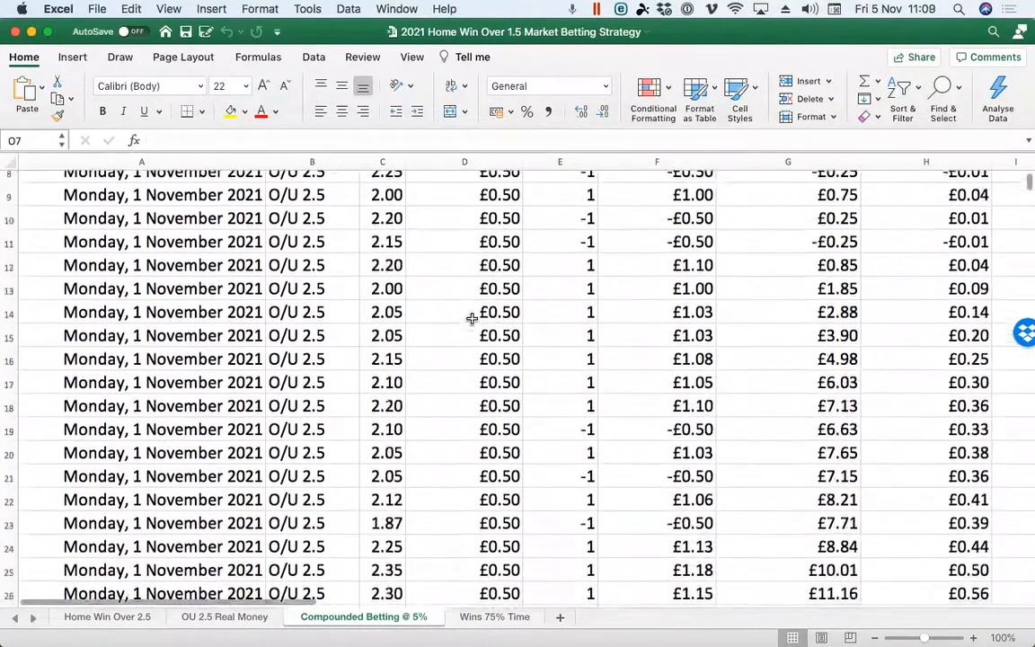
{"action": "scroll", "coordinate": [471, 318], "scroll_direction": "down", "scroll_amount": 13}
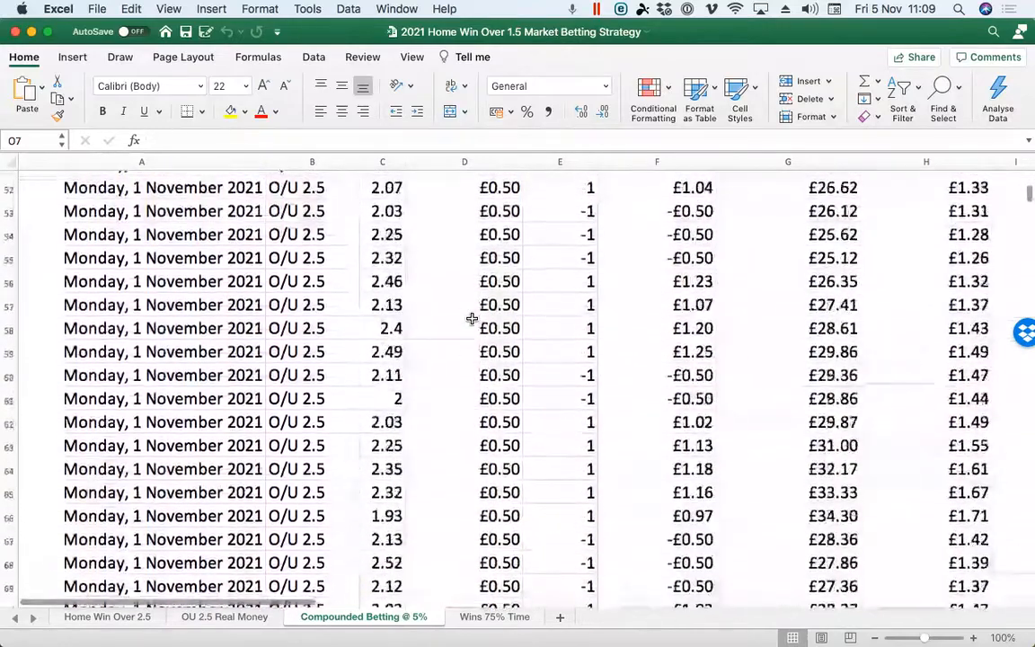
{"action": "scroll", "coordinate": [471, 318], "scroll_direction": "down", "scroll_amount": 3}
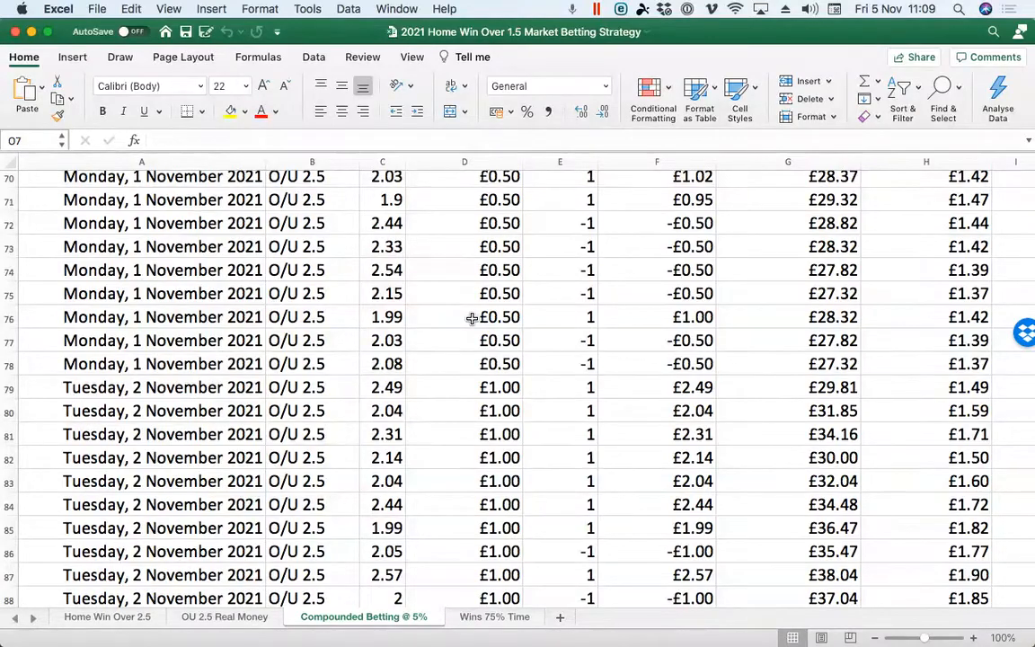
{"action": "scroll", "coordinate": [471, 319], "scroll_direction": "up", "scroll_amount": 5}
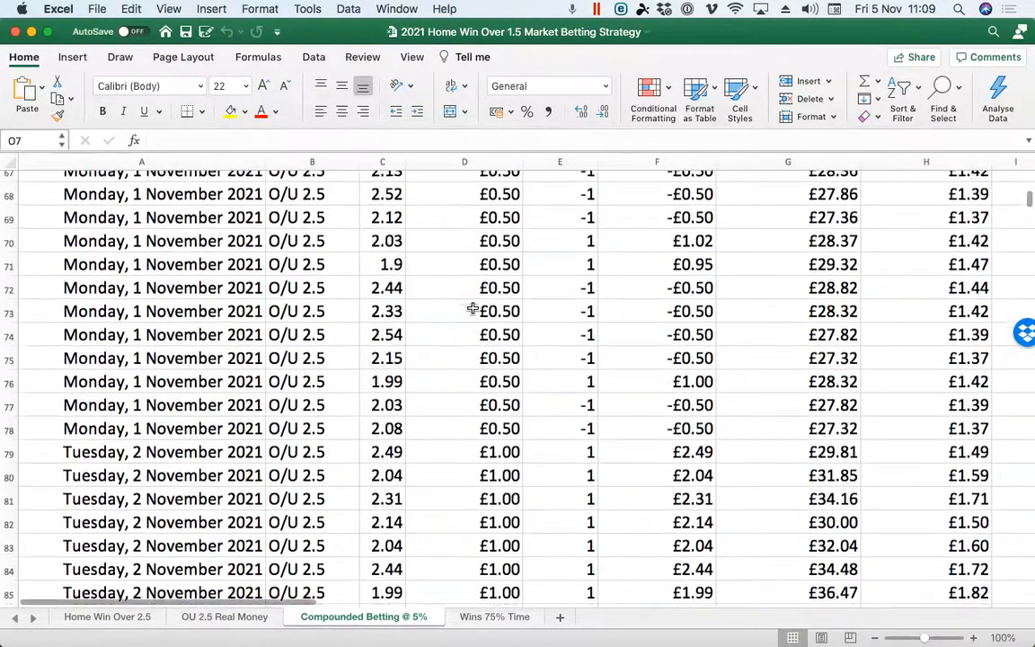
{"action": "scroll", "coordinate": [472, 308], "scroll_direction": "up", "scroll_amount": 20}
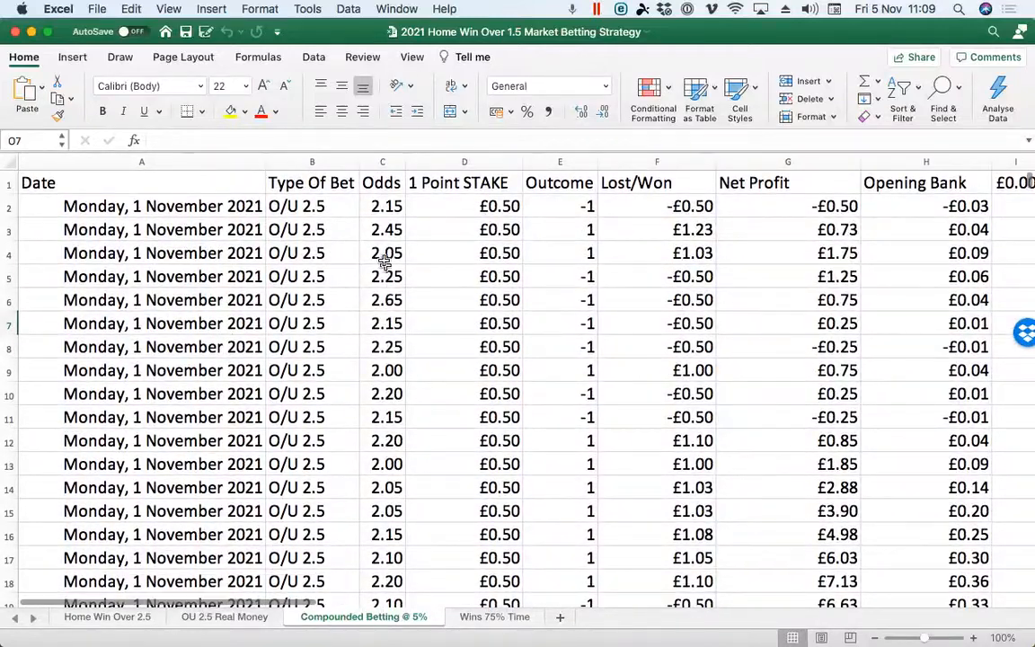
Compare the entered odds in C2 with the random odds formula in C76 of the compounded betting sheet
{"action": "left_click", "coordinate": [385, 207]}
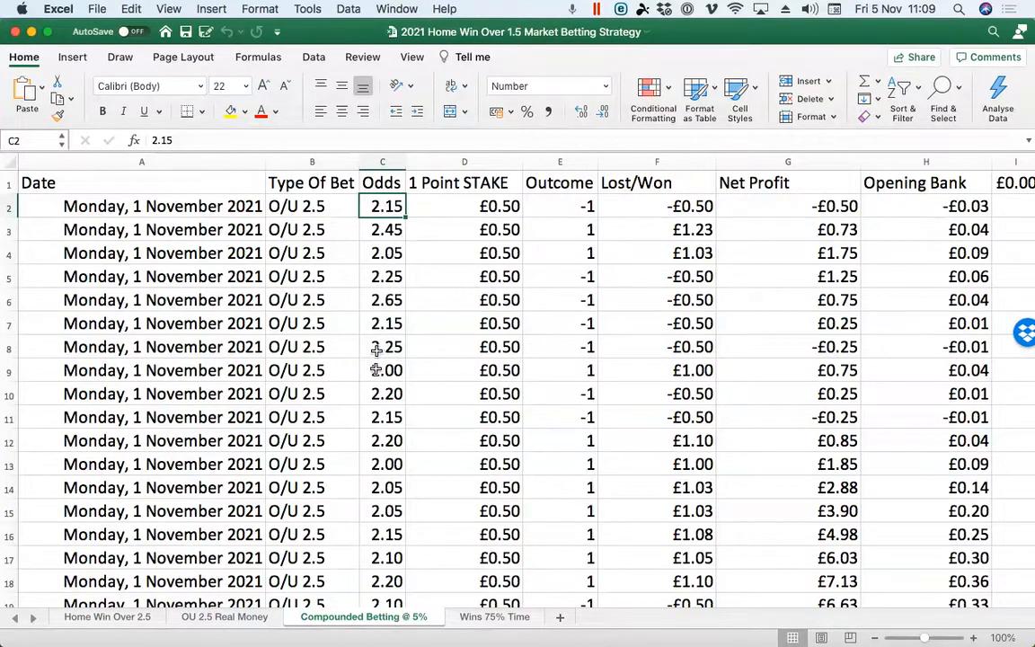
{"action": "scroll", "coordinate": [381, 445], "scroll_direction": "down", "scroll_amount": 20}
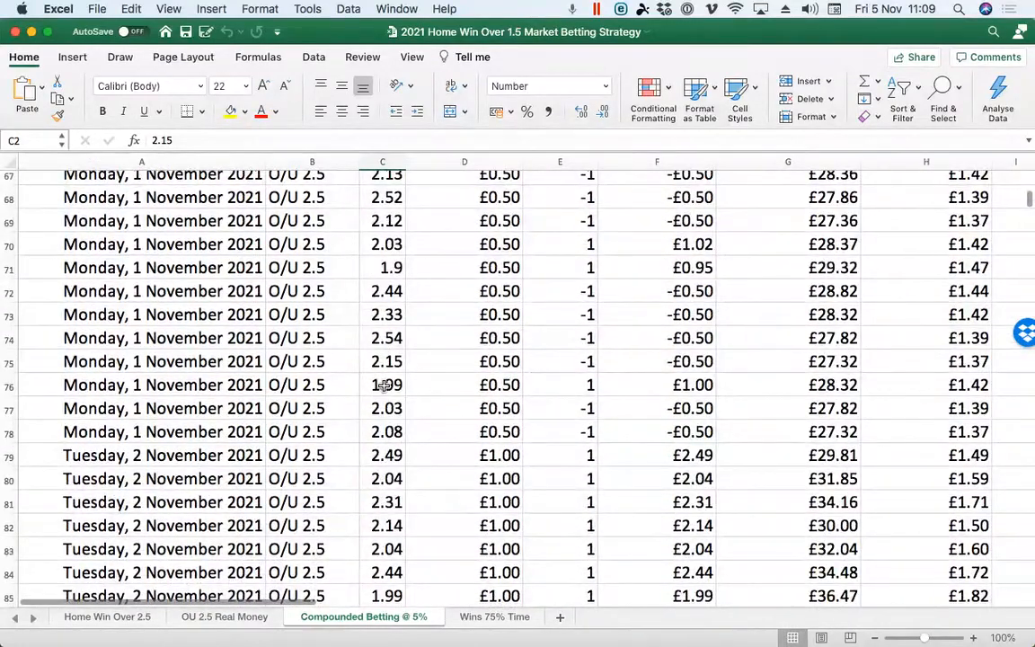
{"action": "left_click", "coordinate": [383, 385]}
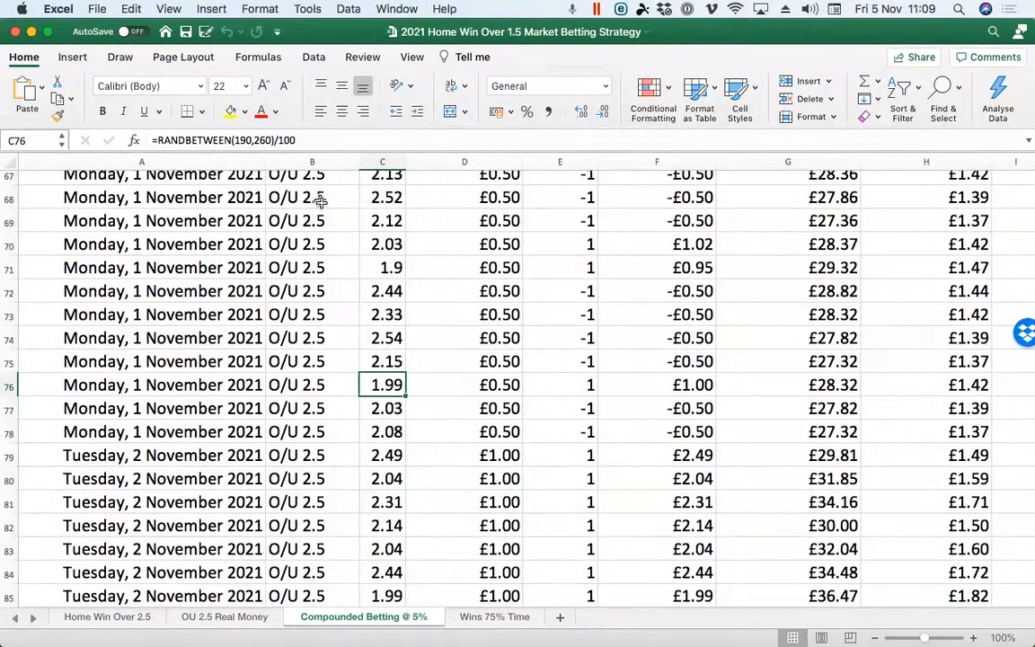
{"action": "scroll", "coordinate": [384, 202], "scroll_direction": "up", "scroll_amount": 20}
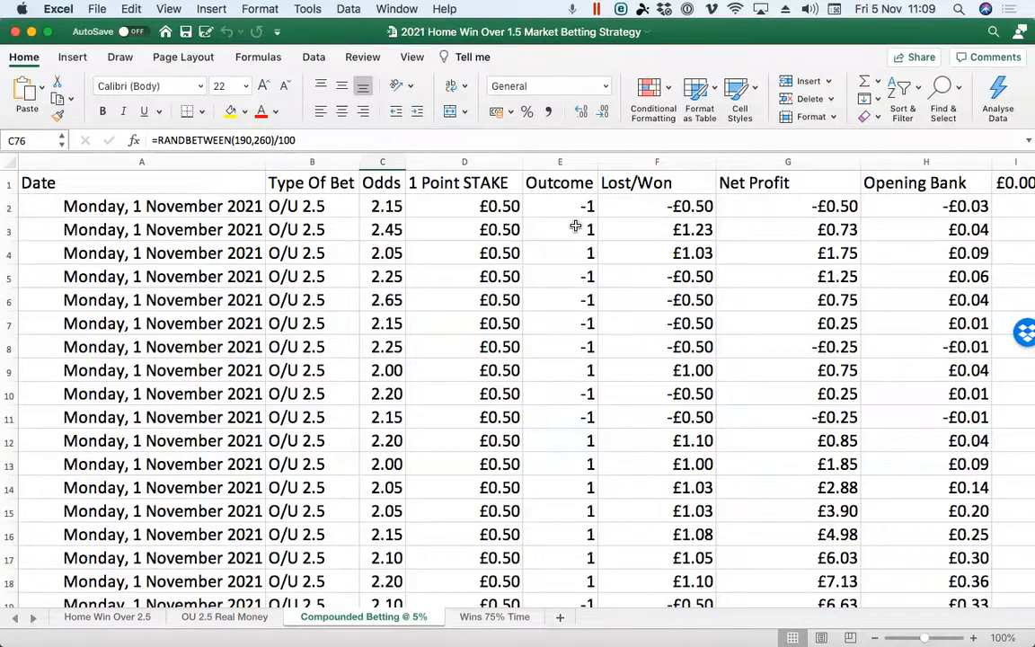
Examine the Lost/Won formula in F2 and follow the 1 November 2021 bets down to the first 2 November rows
{"action": "left_click", "coordinate": [617, 206]}
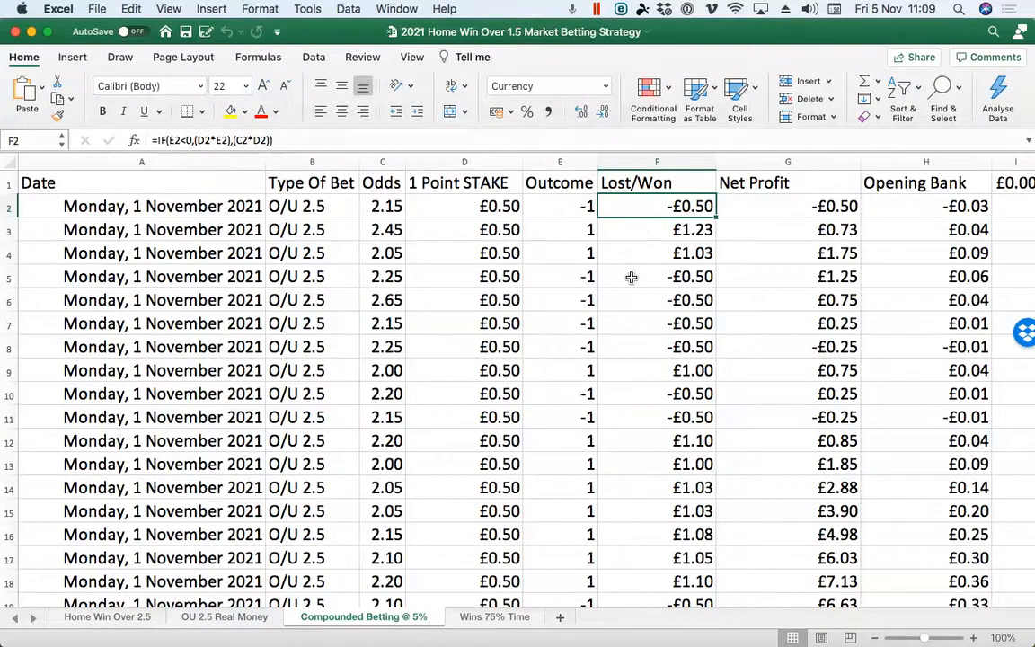
{"action": "scroll", "coordinate": [632, 278], "scroll_direction": "down", "scroll_amount": 10}
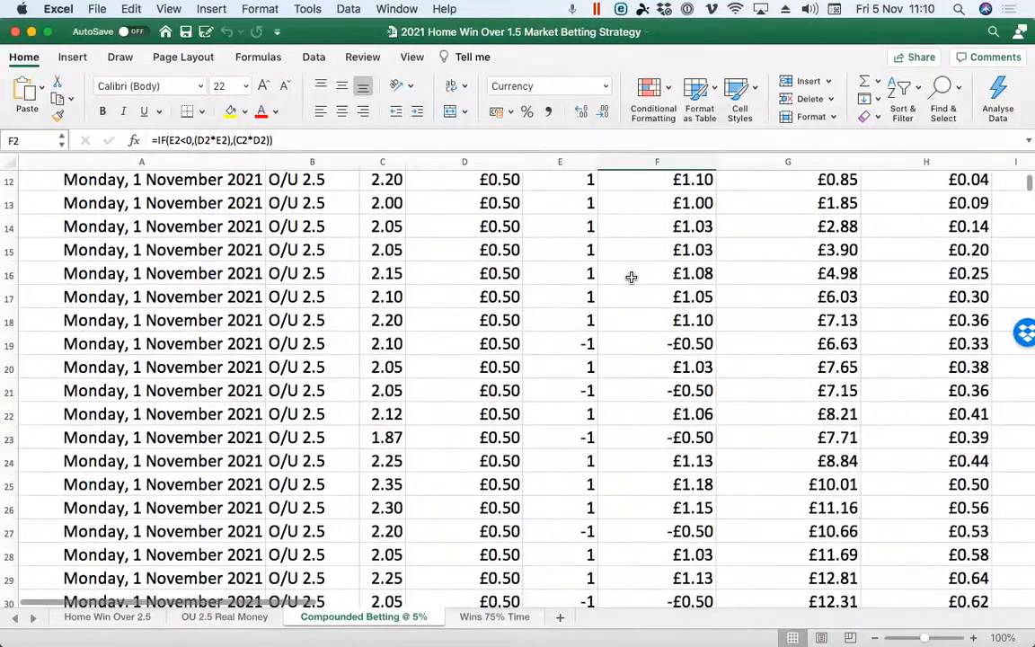
{"action": "scroll", "coordinate": [632, 278], "scroll_direction": "down", "scroll_amount": 10}
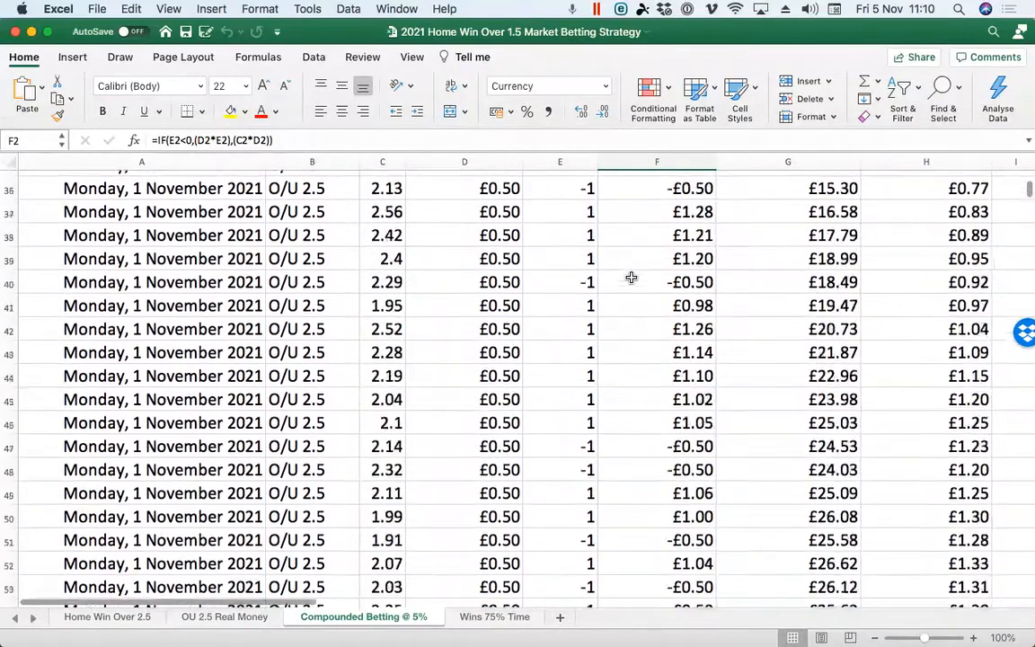
{"action": "scroll", "coordinate": [632, 278], "scroll_direction": "down", "scroll_amount": 10}
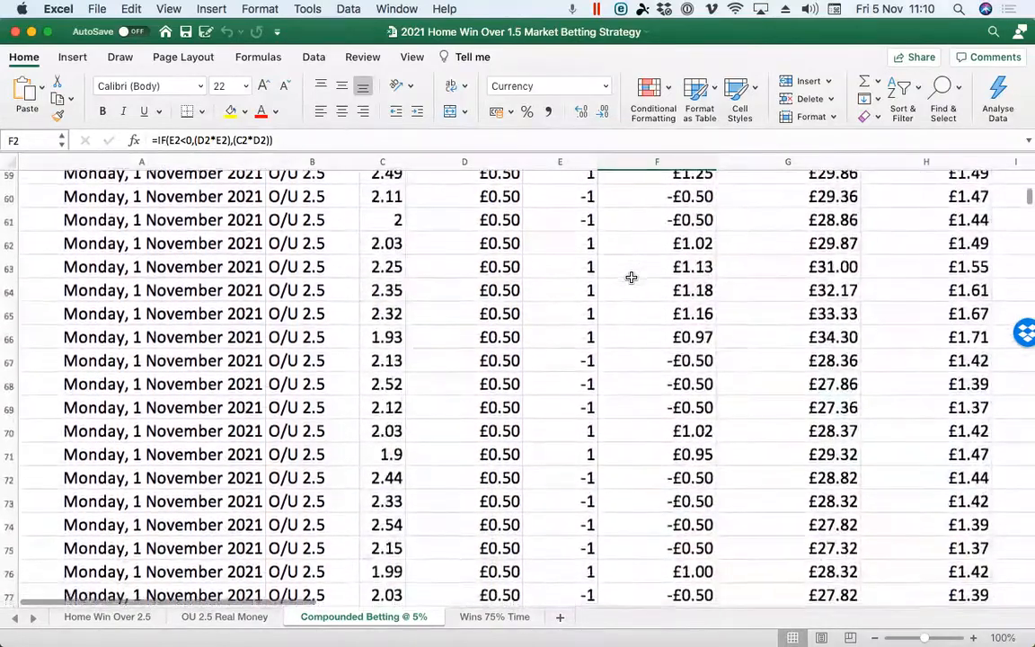
{"action": "scroll", "coordinate": [632, 277], "scroll_direction": "down", "scroll_amount": 2}
{"action": "scroll", "coordinate": [599, 306], "scroll_direction": "right", "scroll_amount": 5}
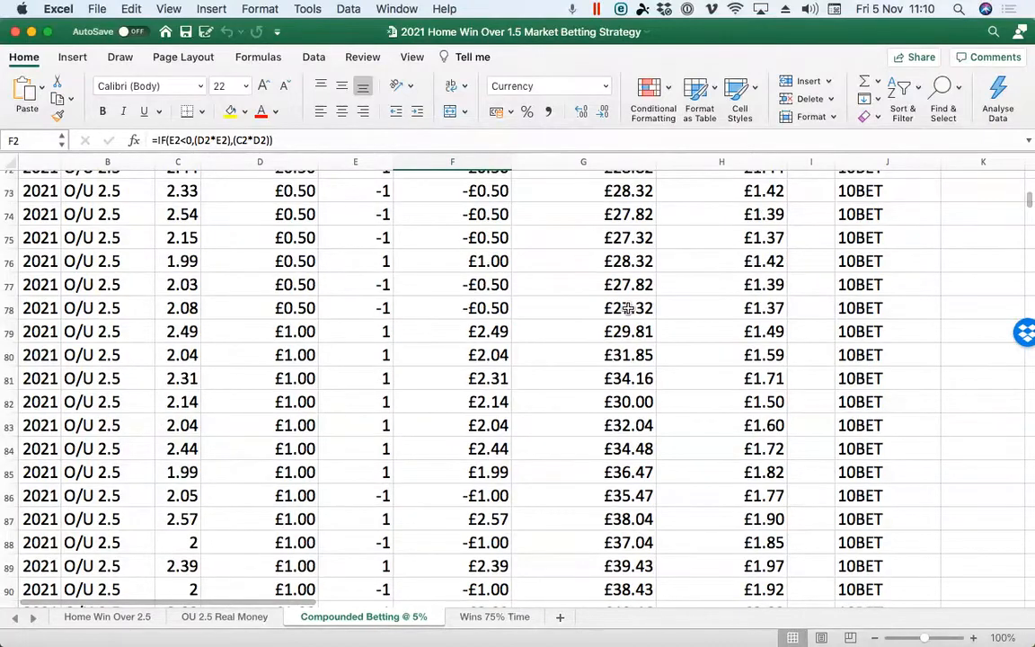
{"action": "scroll", "coordinate": [628, 308], "scroll_direction": "left", "scroll_amount": 2}
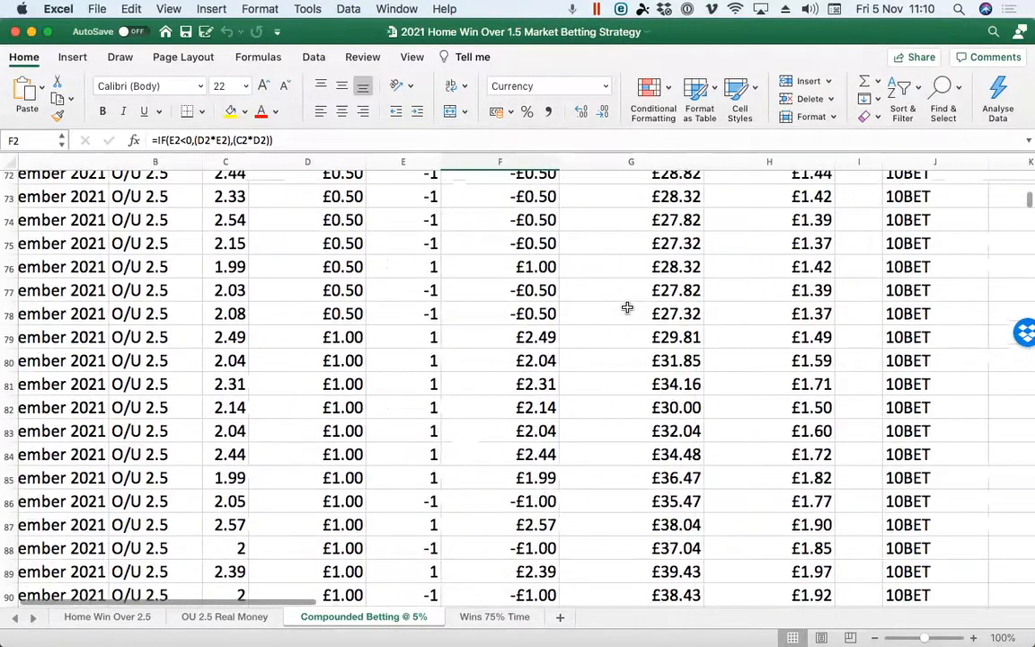
{"action": "scroll", "coordinate": [627, 309], "scroll_direction": "left", "scroll_amount": 3}
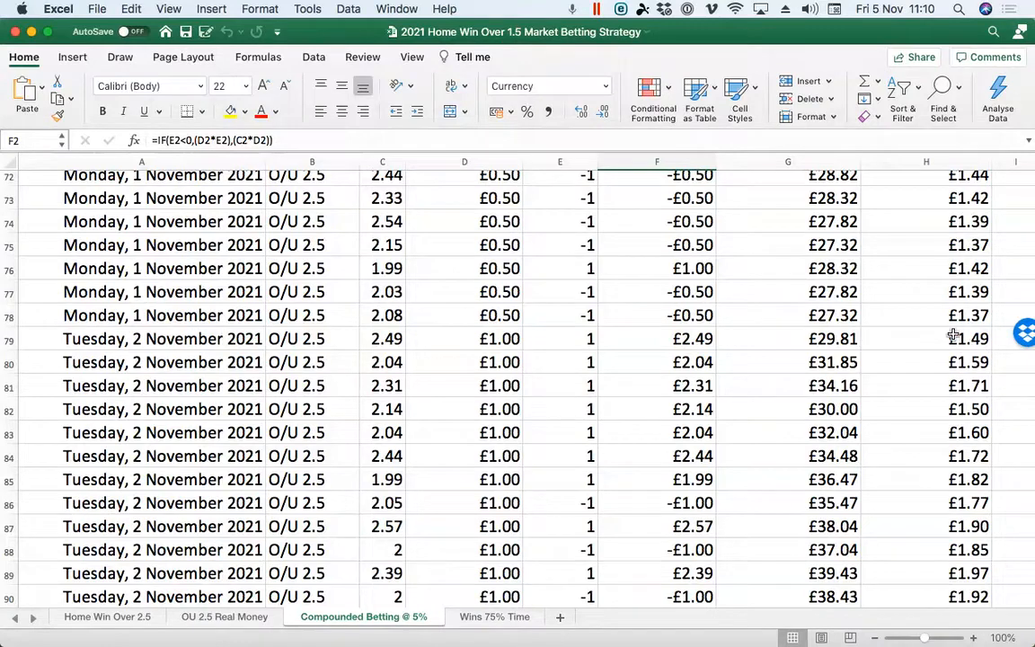
Inspect the 5% bank formula in H79 and compare it with the stakes from 2 November into 3 November 2021
{"action": "left_click", "coordinate": [980, 339]}
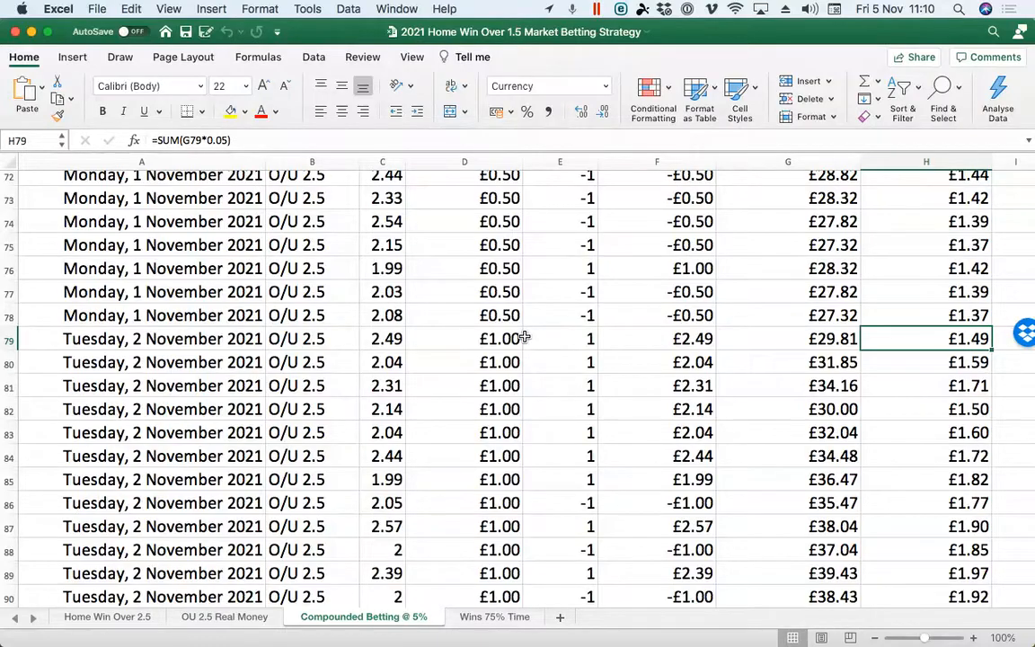
{"action": "scroll", "coordinate": [506, 358], "scroll_direction": "down", "scroll_amount": 6}
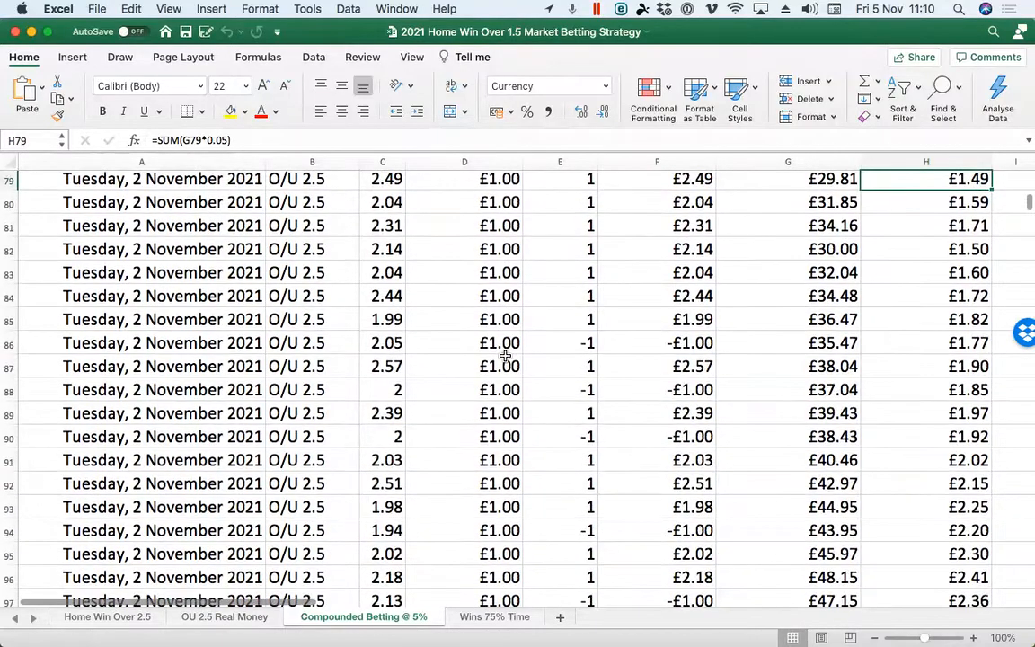
{"action": "scroll", "coordinate": [506, 357], "scroll_direction": "down", "scroll_amount": 5}
{"action": "scroll", "coordinate": [506, 358], "scroll_direction": "up", "scroll_amount": 3}
{"action": "scroll", "coordinate": [506, 353], "scroll_direction": "up", "scroll_amount": 1}
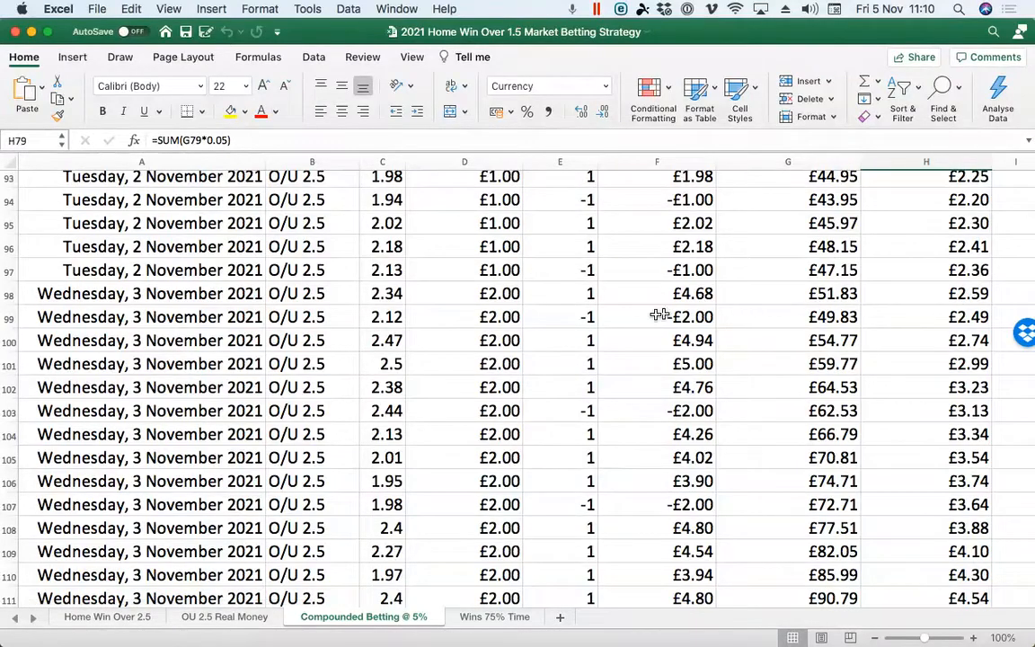
Review the stakes, net profit and 5% bank values from 3 November through 5 November into 6 November 2021
{"action": "scroll", "coordinate": [566, 329], "scroll_direction": "down", "scroll_amount": 10}
{"action": "scroll", "coordinate": [567, 329], "scroll_direction": "down", "scroll_amount": 2}
{"action": "scroll", "coordinate": [567, 329], "scroll_direction": "up", "scroll_amount": 4}
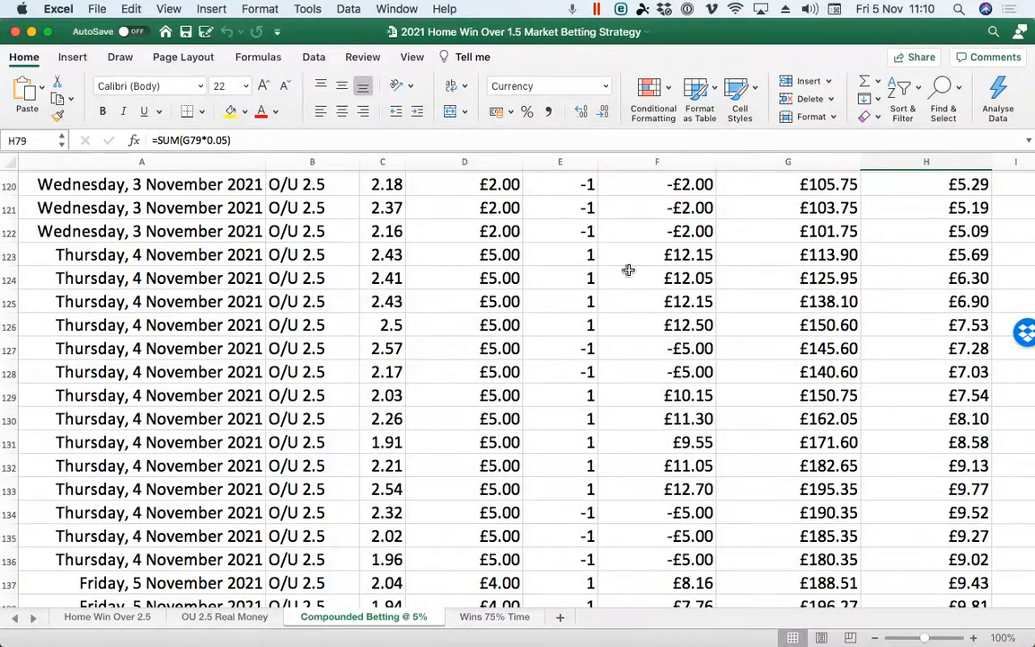
{"action": "scroll", "coordinate": [509, 295], "scroll_direction": "down", "scroll_amount": 3}
{"action": "scroll", "coordinate": [510, 297], "scroll_direction": "down", "scroll_amount": 4}
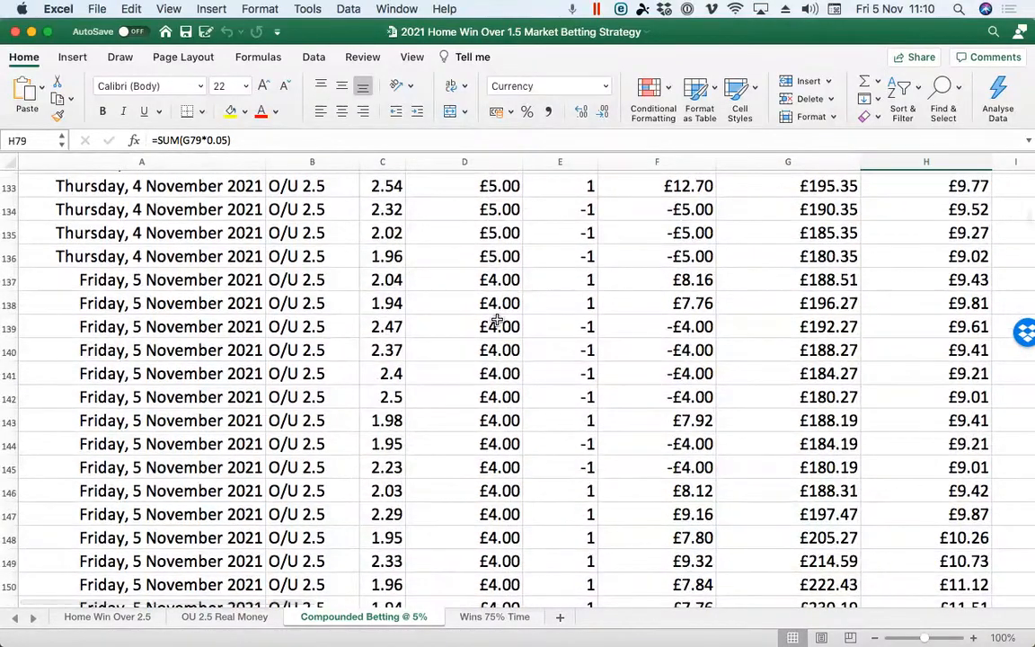
{"action": "scroll", "coordinate": [508, 370], "scroll_direction": "down", "scroll_amount": 2}
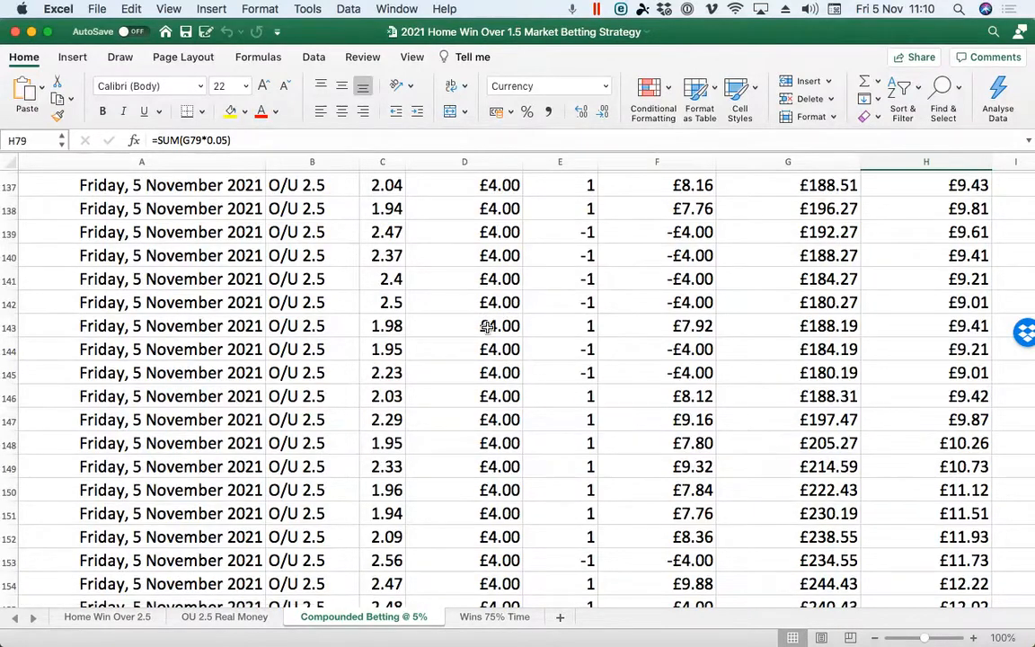
{"action": "scroll", "coordinate": [503, 325], "scroll_direction": "down", "scroll_amount": 6}
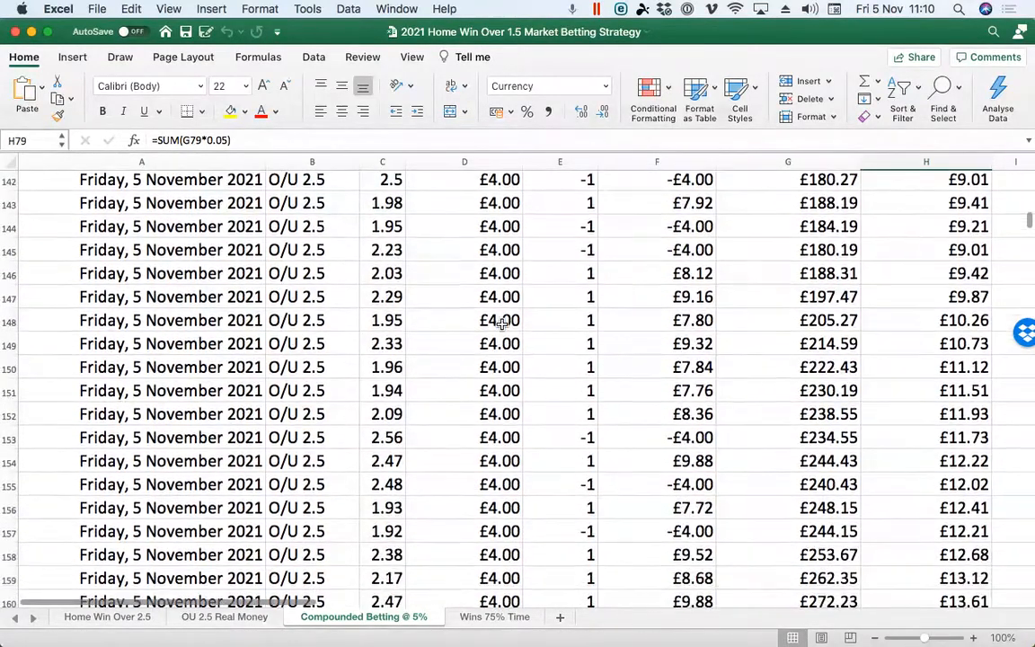
{"action": "scroll", "coordinate": [503, 323], "scroll_direction": "down", "scroll_amount": 3}
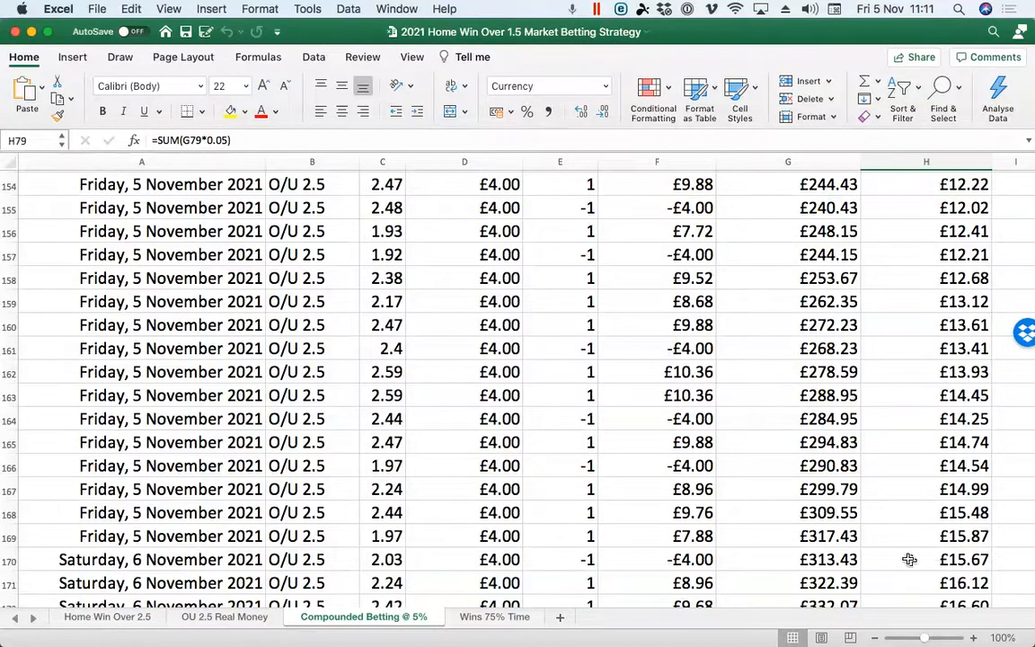
{"action": "scroll", "coordinate": [745, 489], "scroll_direction": "down", "scroll_amount": 3}
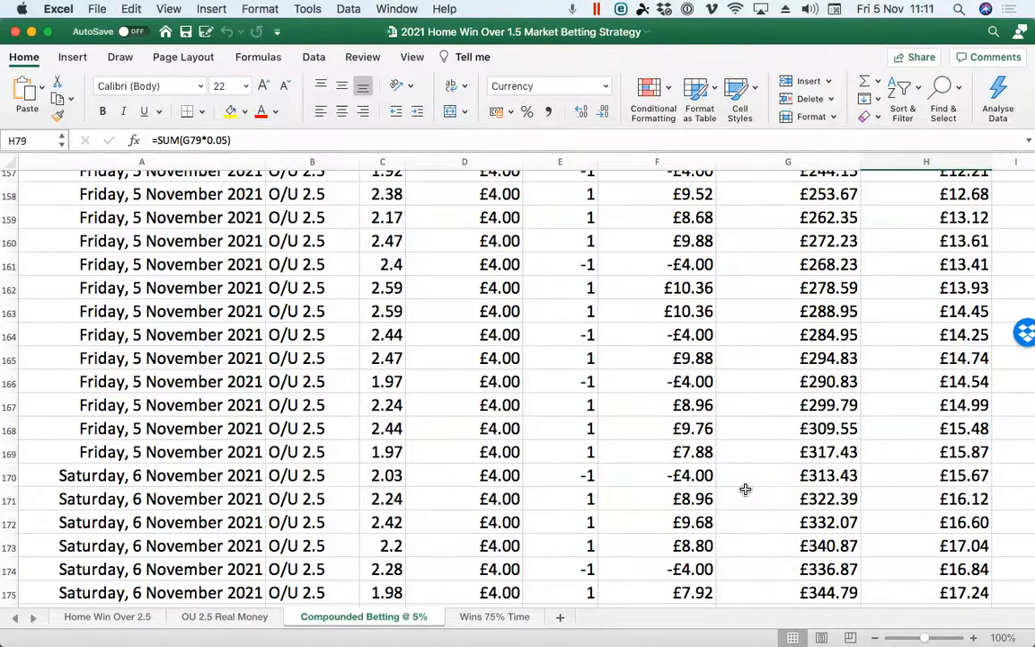
Review the Home Win Over 2.5 sheet's October 2021 bets from the header totals down to the final P&L row
{"action": "left_click", "coordinate": [107, 618]}
{"action": "scroll", "coordinate": [194, 474], "scroll_direction": "up", "scroll_amount": 10}
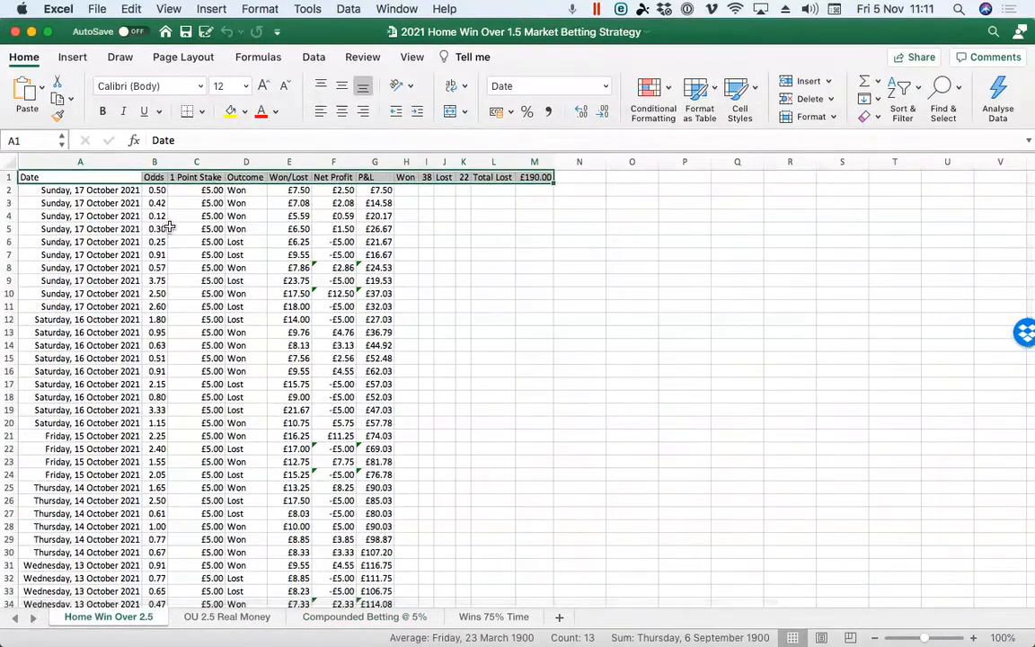
{"action": "scroll", "coordinate": [216, 216], "scroll_direction": "down", "scroll_amount": 15}
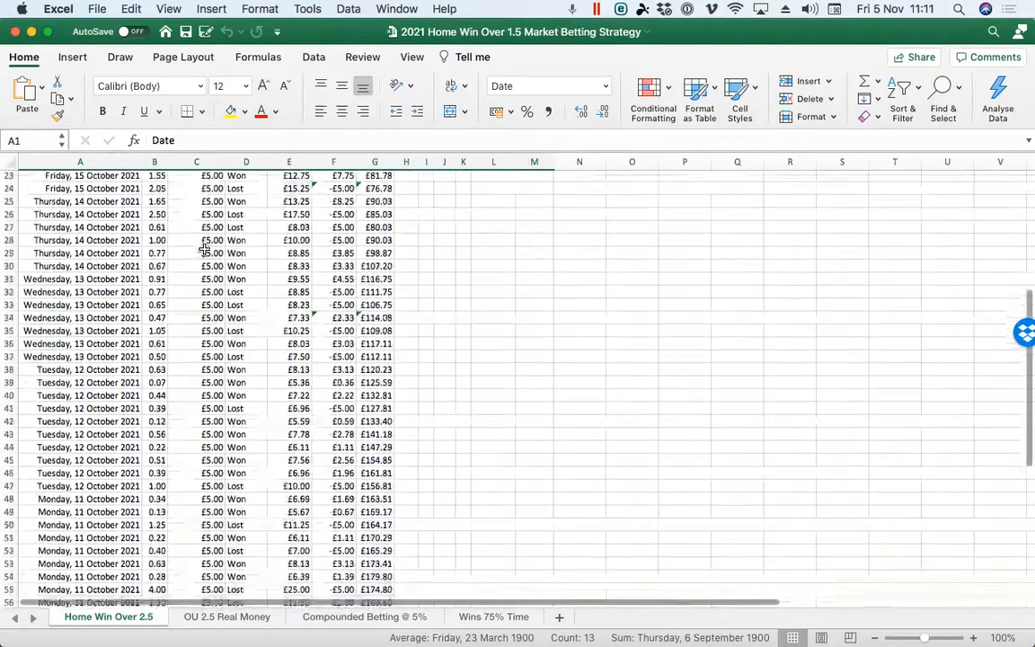
{"action": "scroll", "coordinate": [205, 249], "scroll_direction": "up", "scroll_amount": 9}
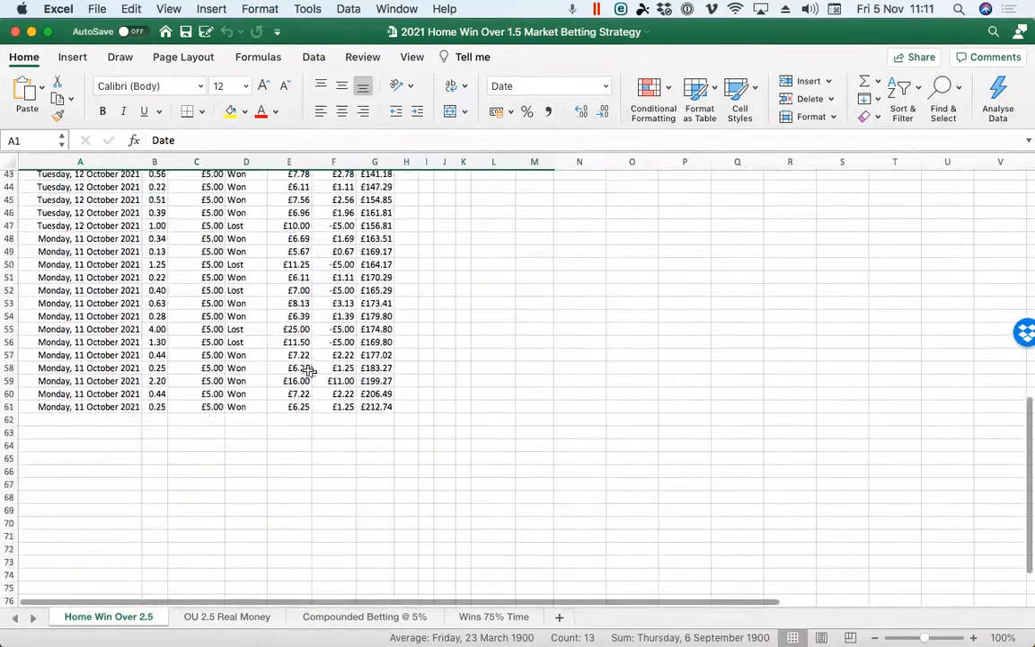
{"action": "scroll", "coordinate": [284, 365], "scroll_direction": "up", "scroll_amount": 8}
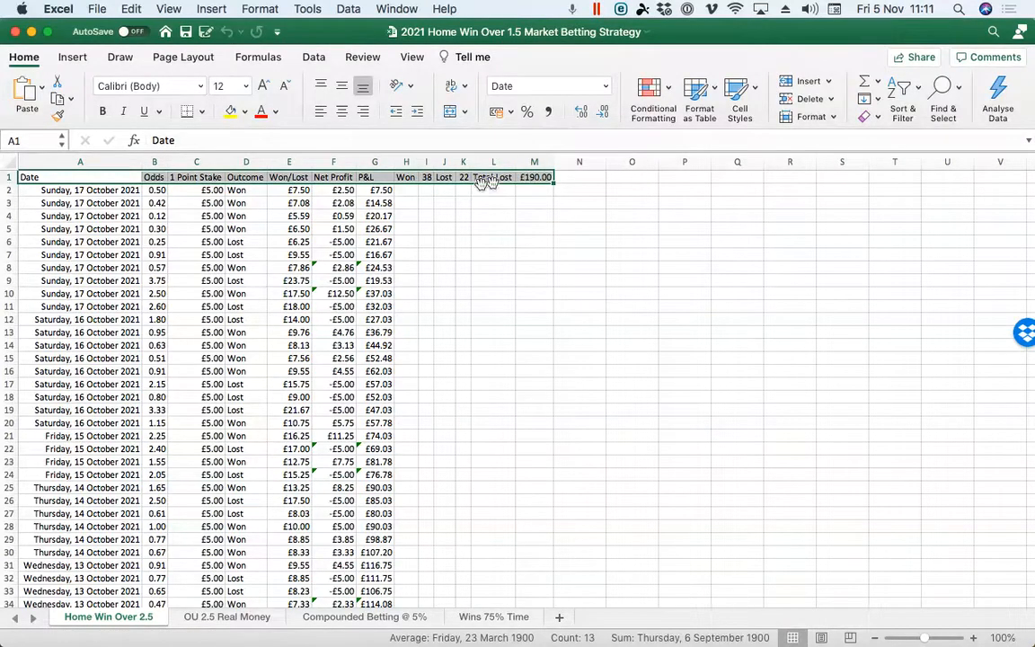
{"action": "scroll", "coordinate": [373, 216], "scroll_direction": "down", "scroll_amount": 15}
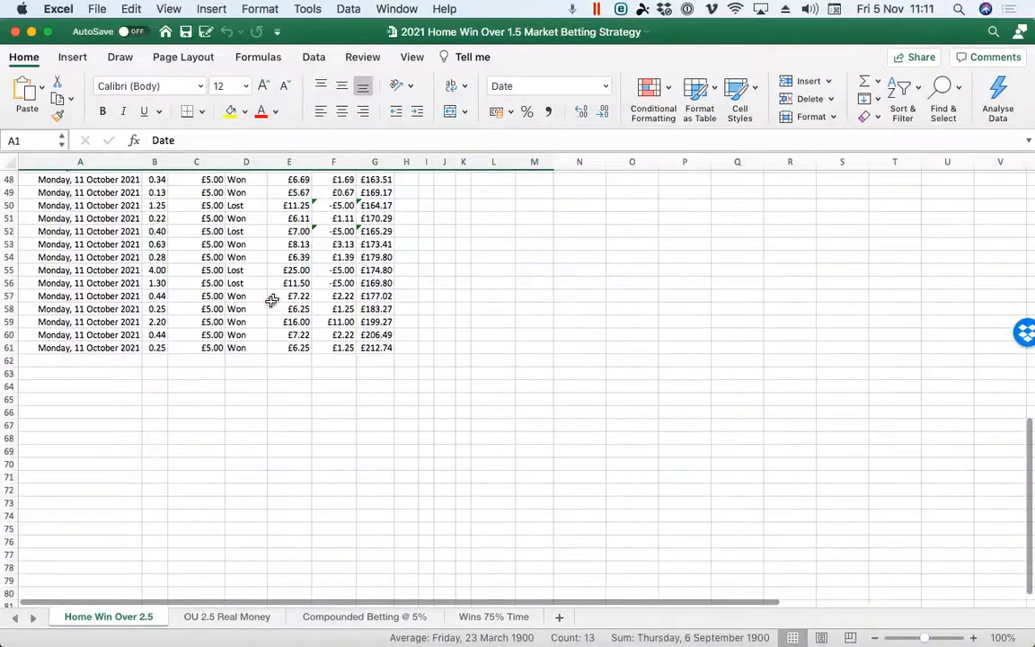
{"action": "scroll", "coordinate": [264, 332], "scroll_direction": "up", "scroll_amount": 1}
{"action": "scroll", "coordinate": [263, 332], "scroll_direction": "up", "scroll_amount": 3}
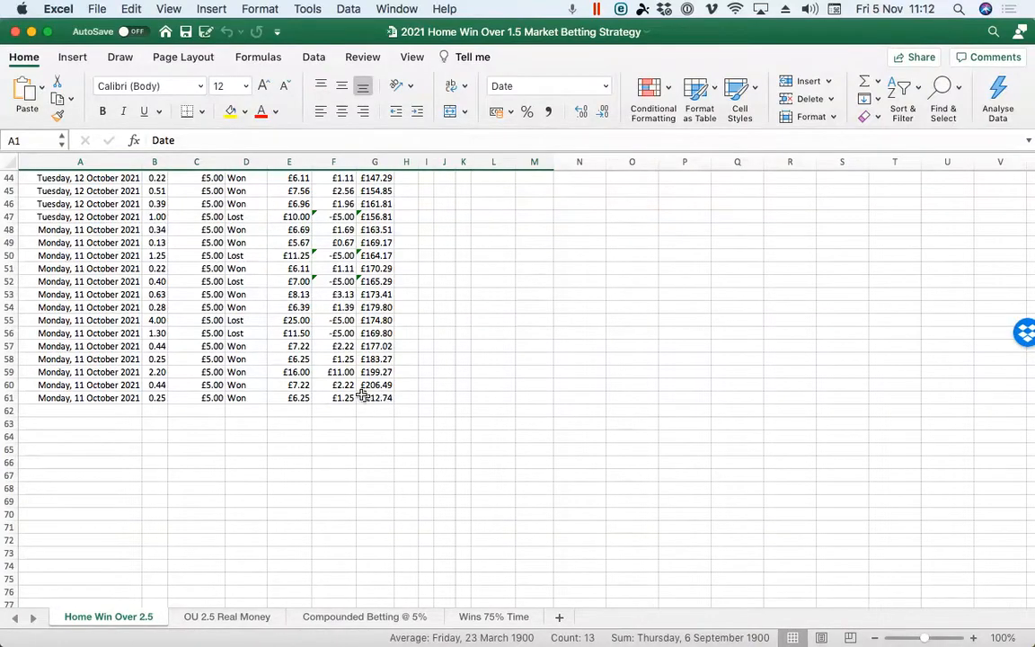
{"action": "scroll", "coordinate": [130, 303], "scroll_direction": "up", "scroll_amount": 15}
{"action": "scroll", "coordinate": [130, 303], "scroll_direction": "down", "scroll_amount": 20}
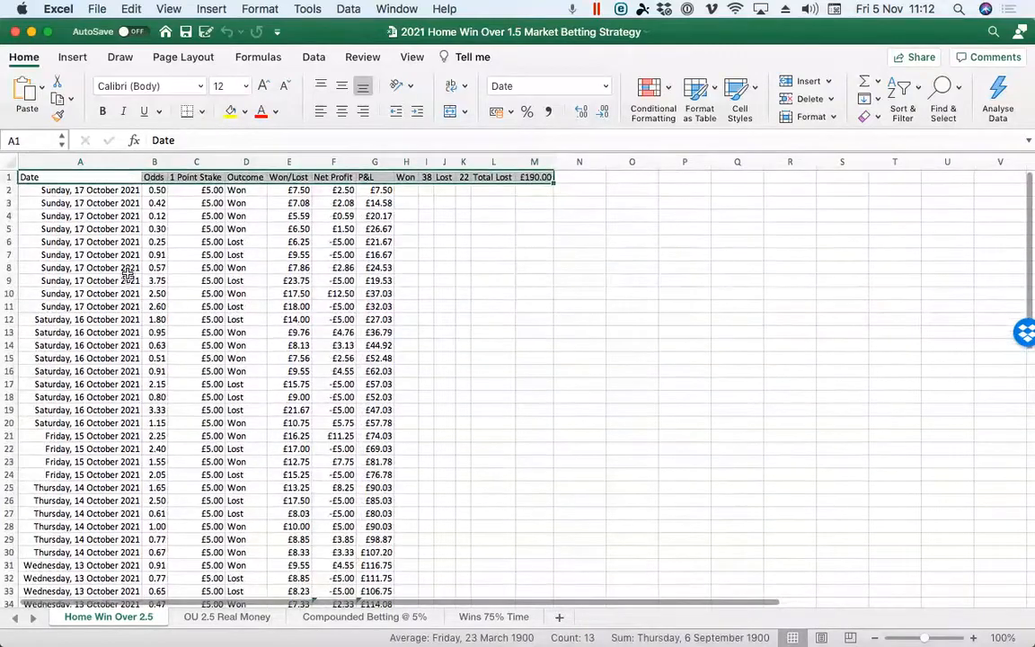
{"action": "scroll", "coordinate": [100, 335], "scroll_direction": "up", "scroll_amount": 20}
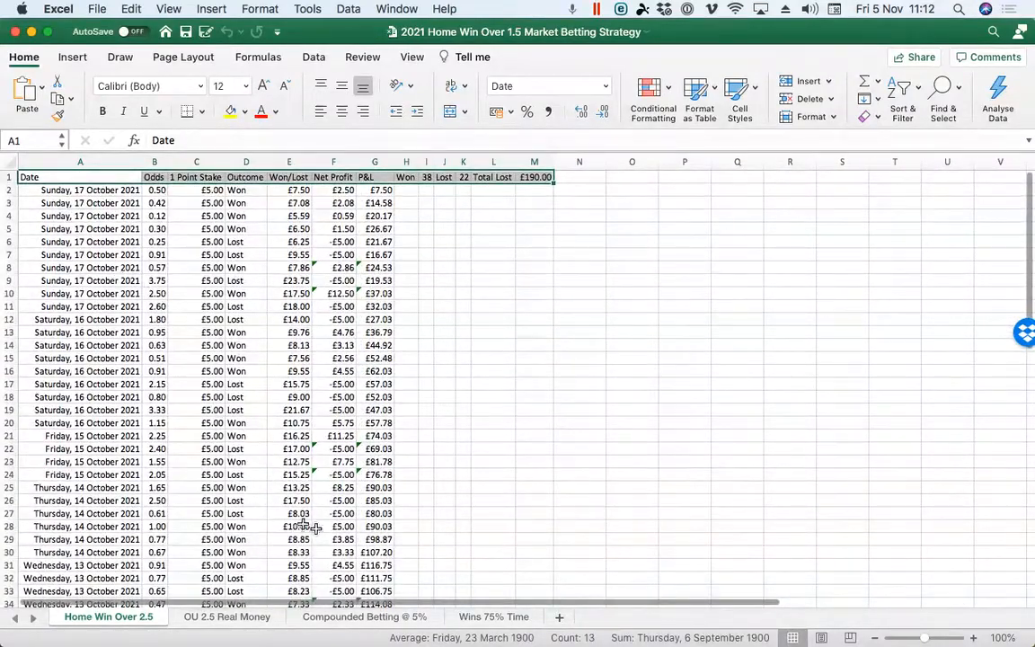
Return to the Compounded Betting @ 5% sheet and examine the 6 November 2021 stake change around row 187
{"action": "left_click", "coordinate": [348, 618]}
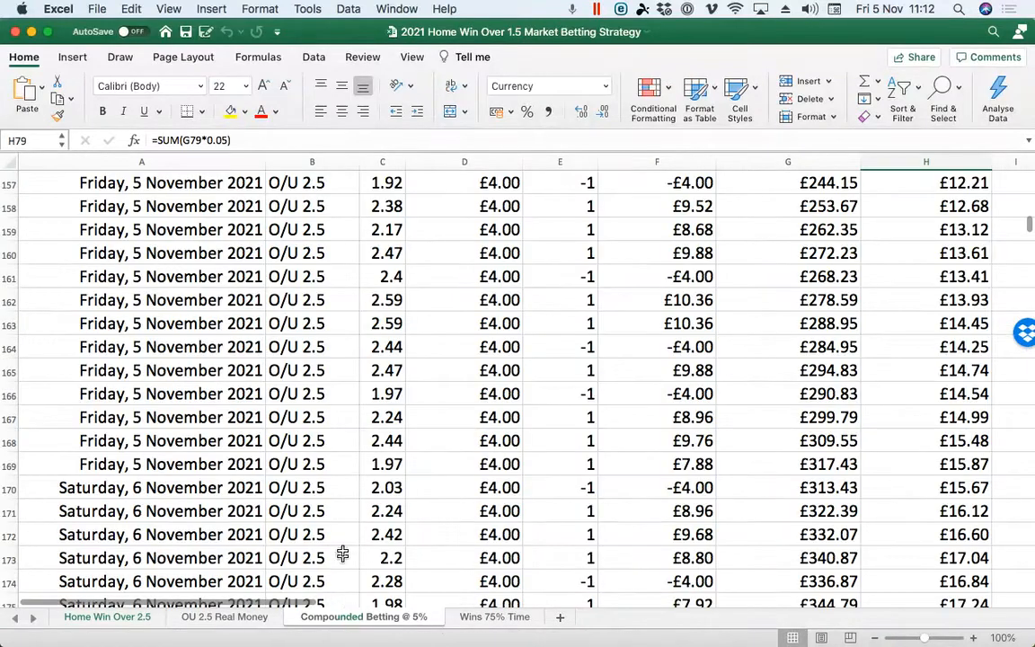
{"action": "scroll", "coordinate": [337, 509], "scroll_direction": "down", "scroll_amount": 4}
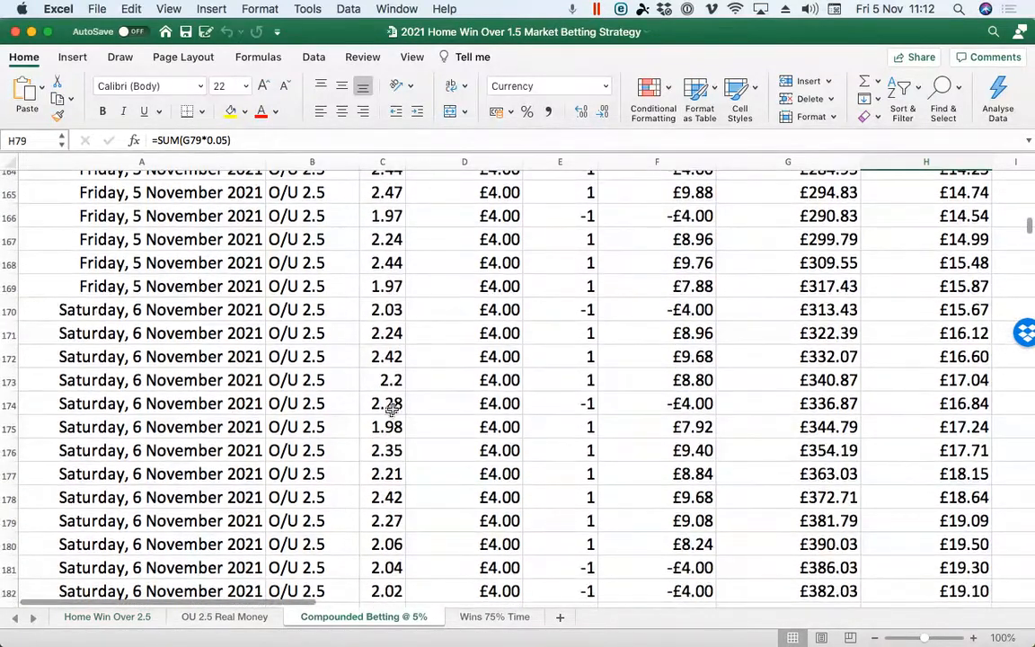
{"action": "scroll", "coordinate": [431, 401], "scroll_direction": "down", "scroll_amount": 1}
{"action": "scroll", "coordinate": [431, 401], "scroll_direction": "right", "scroll_amount": 1}
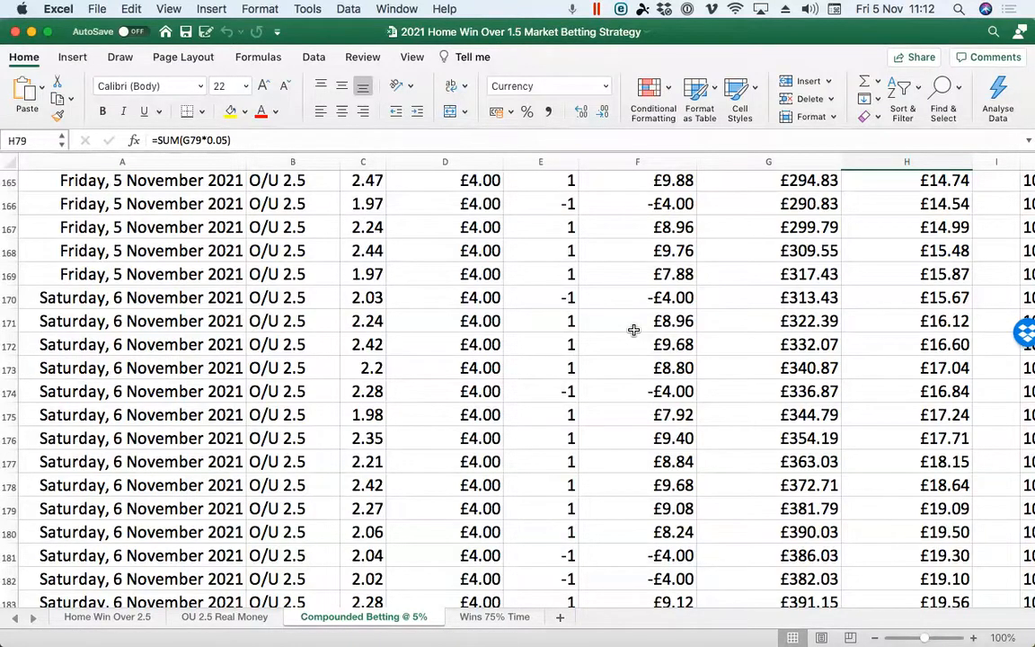
{"action": "scroll", "coordinate": [591, 359], "scroll_direction": "down", "scroll_amount": 7}
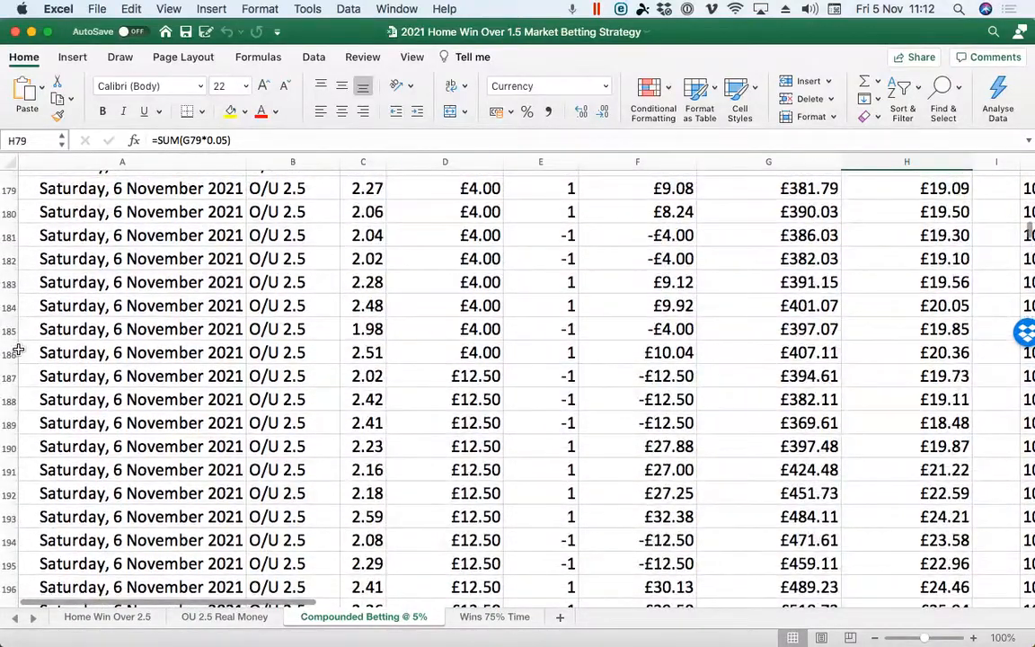
{"action": "scroll", "coordinate": [113, 359], "scroll_direction": "up", "scroll_amount": 4}
{"action": "scroll", "coordinate": [111, 359], "scroll_direction": "up", "scroll_amount": 2}
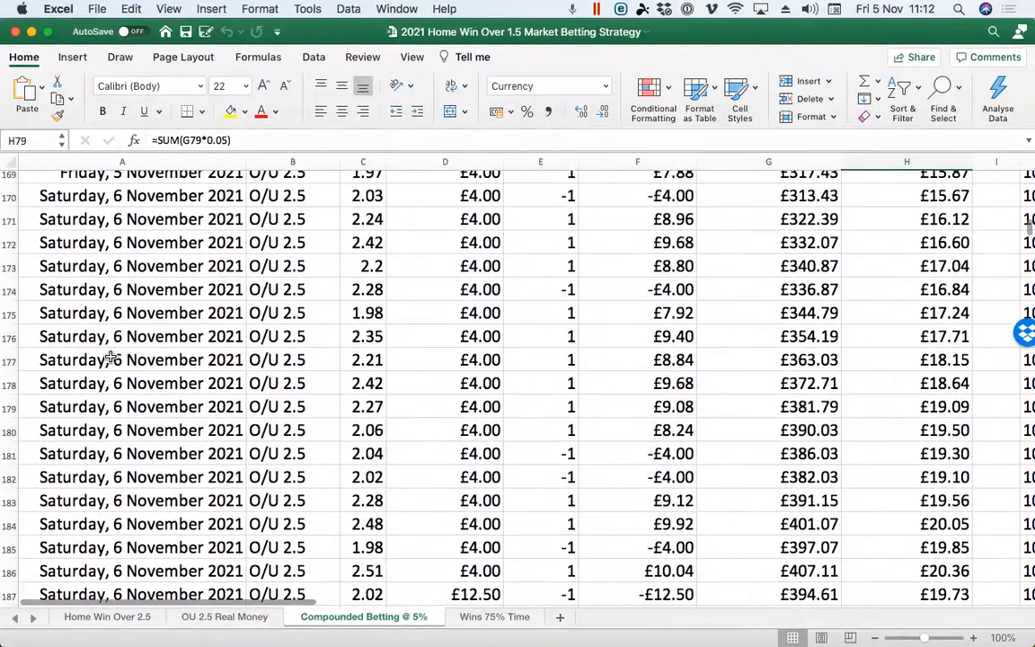
{"action": "scroll", "coordinate": [110, 359], "scroll_direction": "down", "scroll_amount": 5}
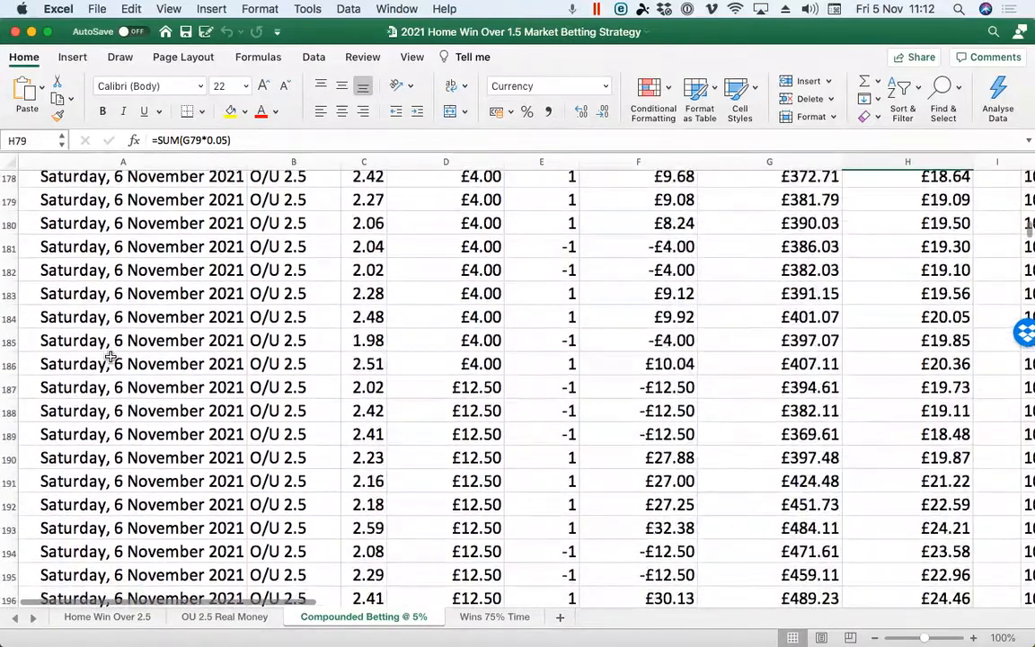
{"action": "scroll", "coordinate": [110, 356], "scroll_direction": "down", "scroll_amount": 1}
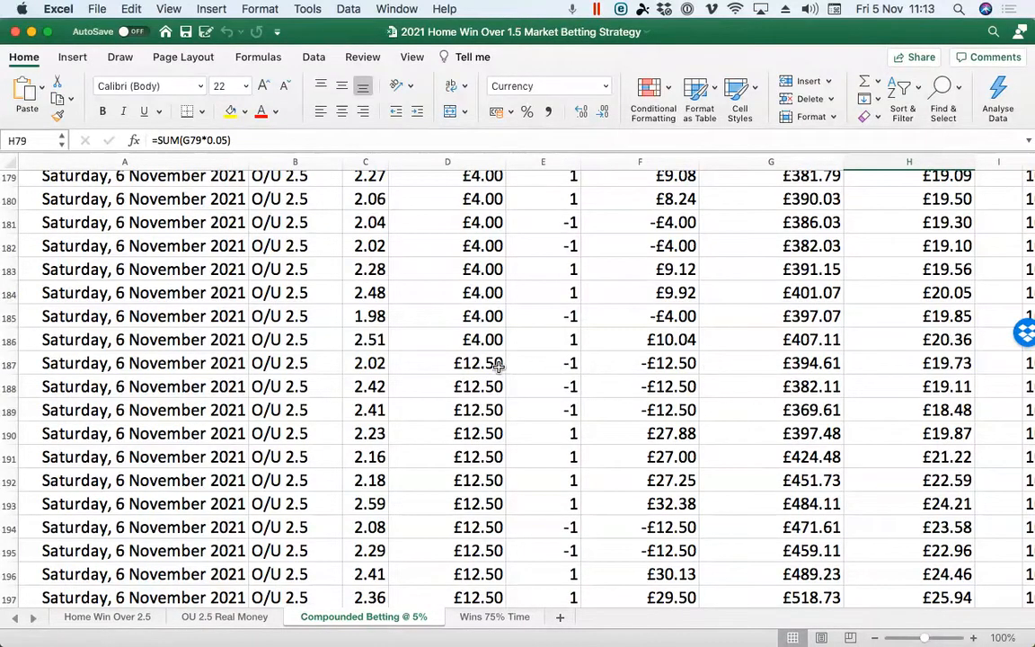
Follow the stake increase at row 212 and the net profit growth through the 6 November 2021 bets to row 237
{"action": "scroll", "coordinate": [484, 365], "scroll_direction": "down", "scroll_amount": 8}
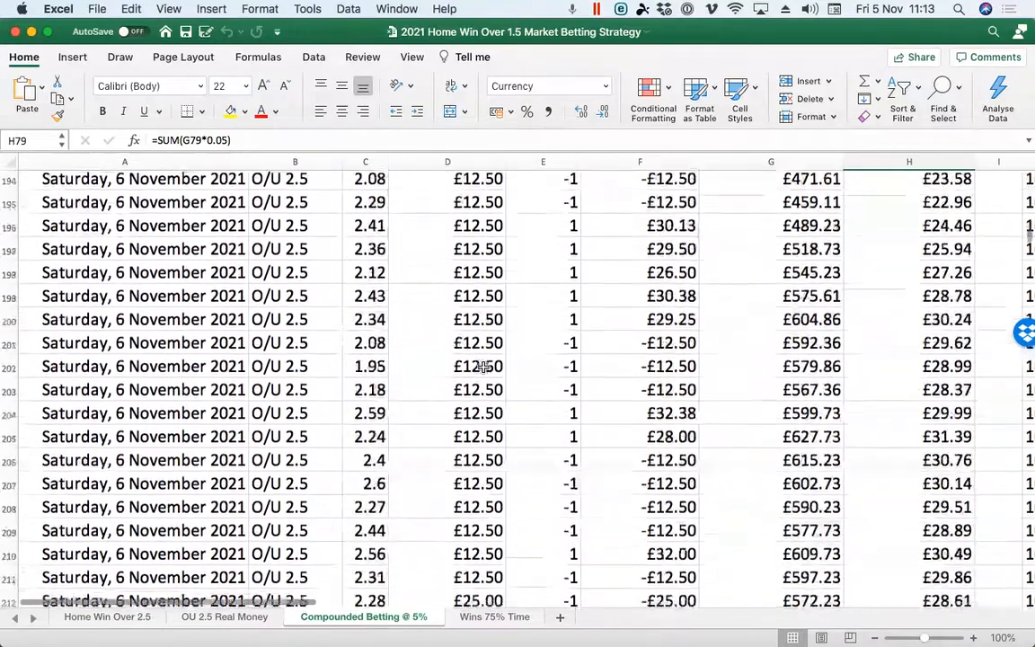
{"action": "scroll", "coordinate": [483, 365], "scroll_direction": "down", "scroll_amount": 4}
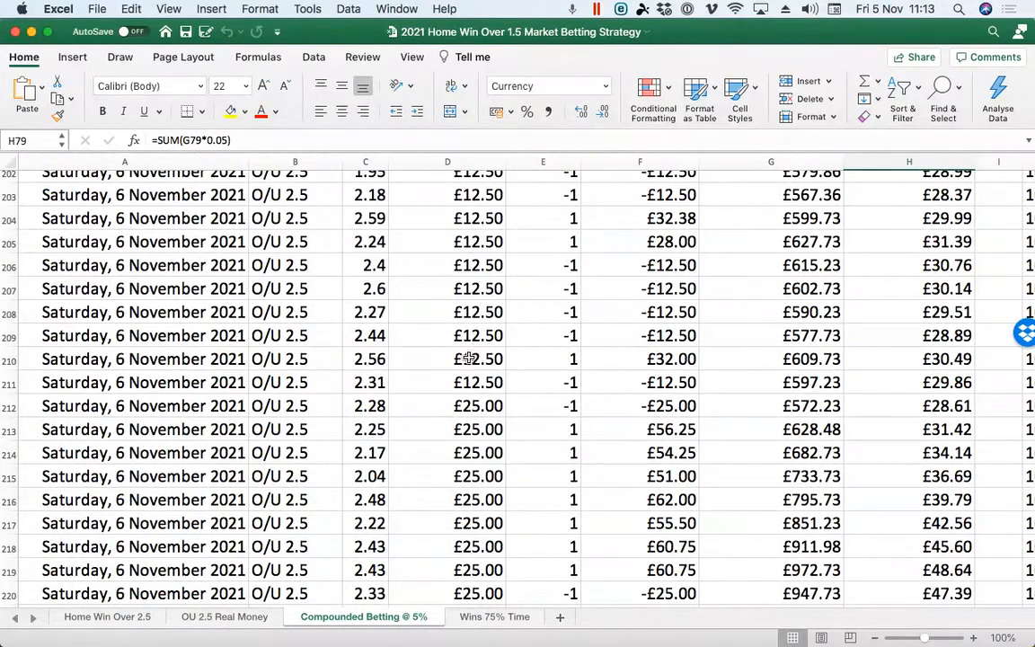
{"action": "scroll", "coordinate": [482, 395], "scroll_direction": "up", "scroll_amount": 1}
{"action": "scroll", "coordinate": [481, 405], "scroll_direction": "down", "scroll_amount": 2}
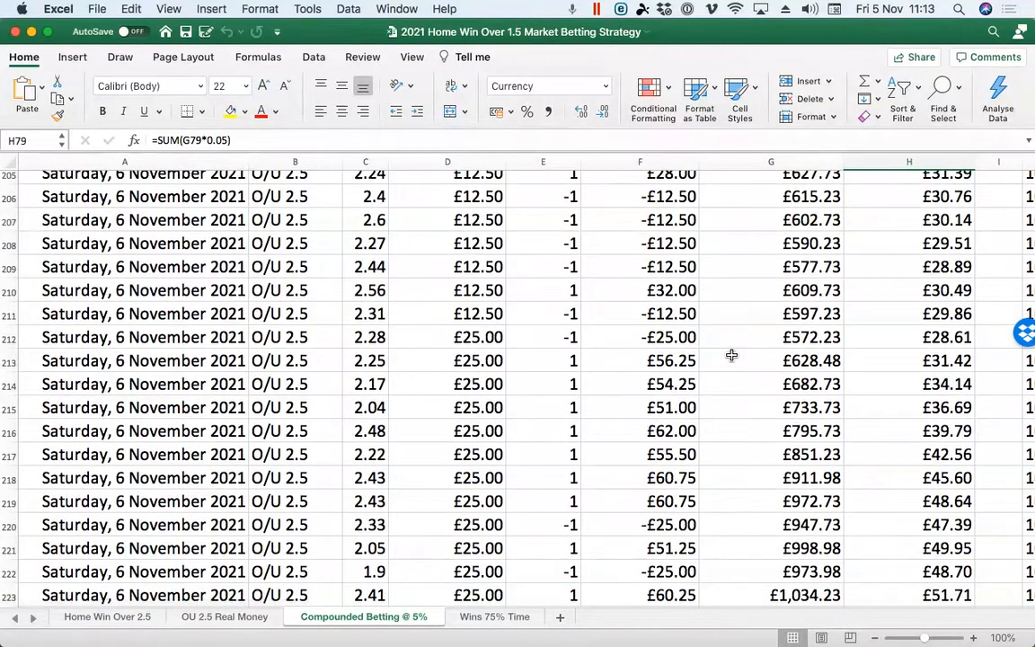
{"action": "scroll", "coordinate": [481, 358], "scroll_direction": "down", "scroll_amount": 5}
{"action": "scroll", "coordinate": [494, 364], "scroll_direction": "down", "scroll_amount": 4}
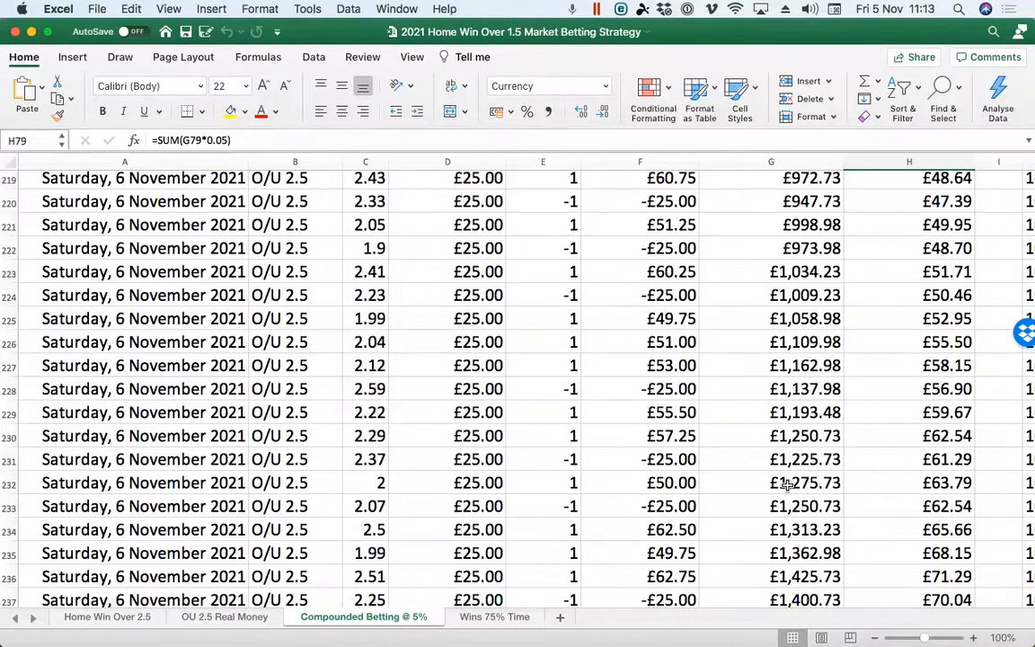
Follow the £50.00 stake level from row 238 through the remaining 6 November 2021 bets, comparing net profit with the 5% values
{"action": "scroll", "coordinate": [490, 485], "scroll_direction": "down", "scroll_amount": 5}
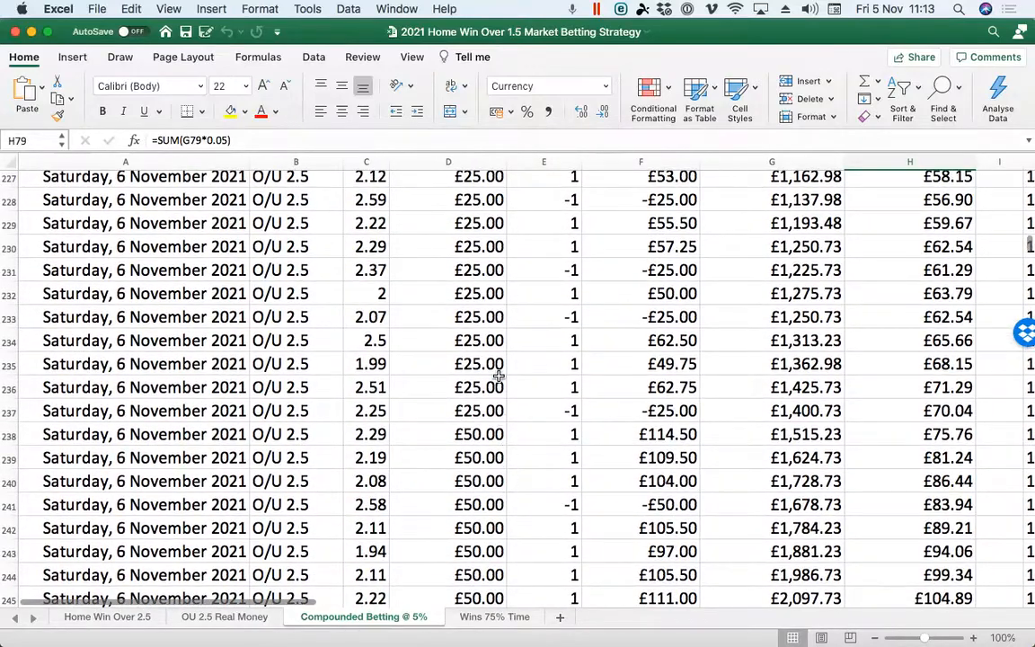
{"action": "scroll", "coordinate": [505, 395], "scroll_direction": "down", "scroll_amount": 4}
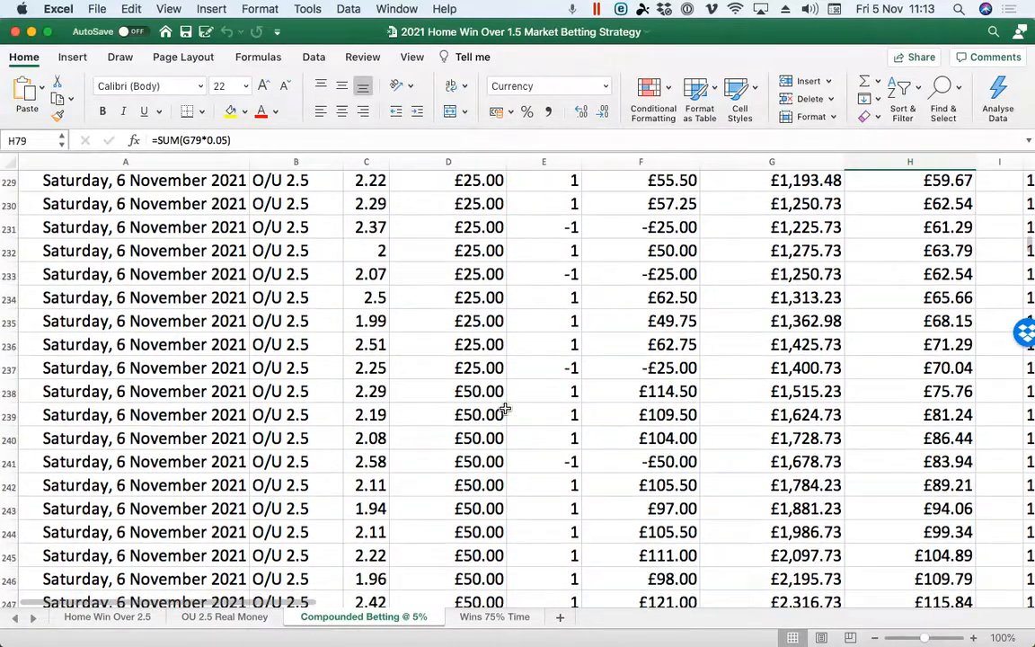
{"action": "scroll", "coordinate": [505, 407], "scroll_direction": "down", "scroll_amount": 2}
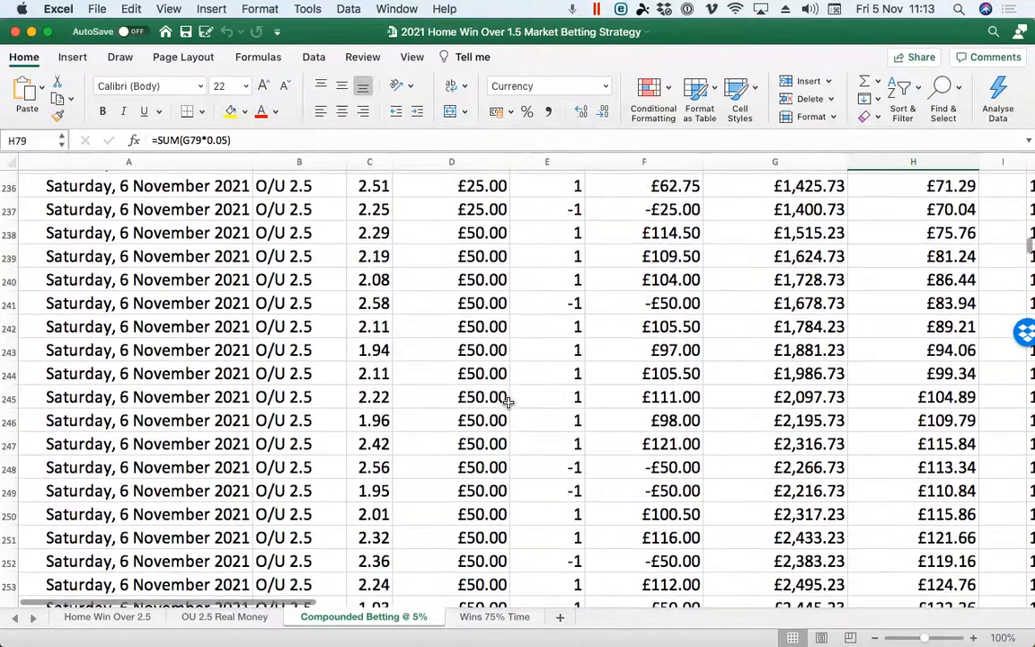
{"action": "scroll", "coordinate": [577, 422], "scroll_direction": "down", "scroll_amount": 10}
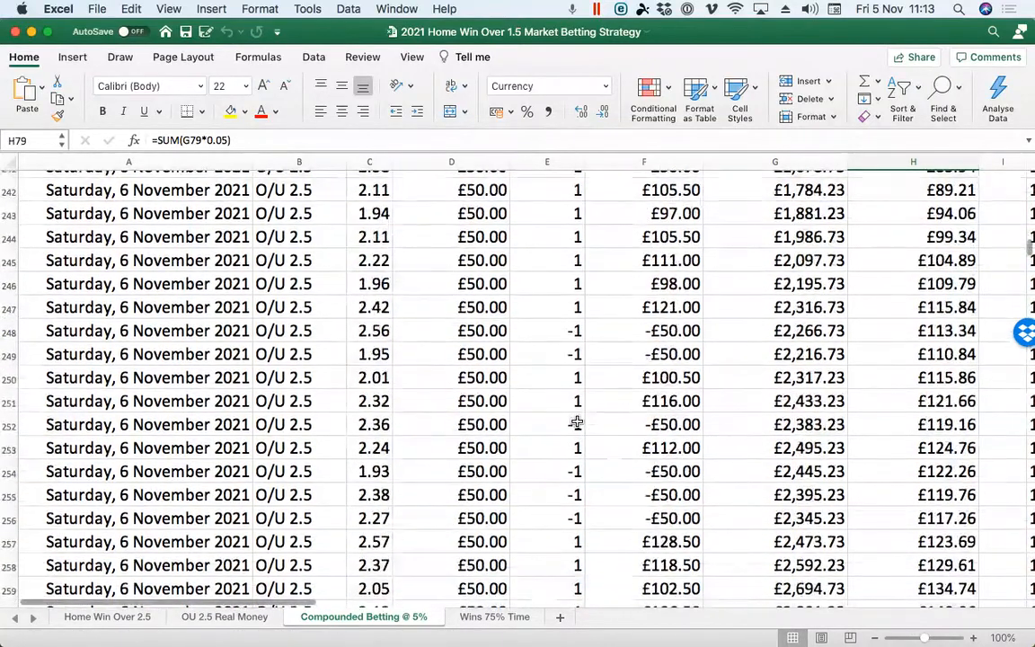
{"action": "scroll", "coordinate": [577, 422], "scroll_direction": "down", "scroll_amount": 5}
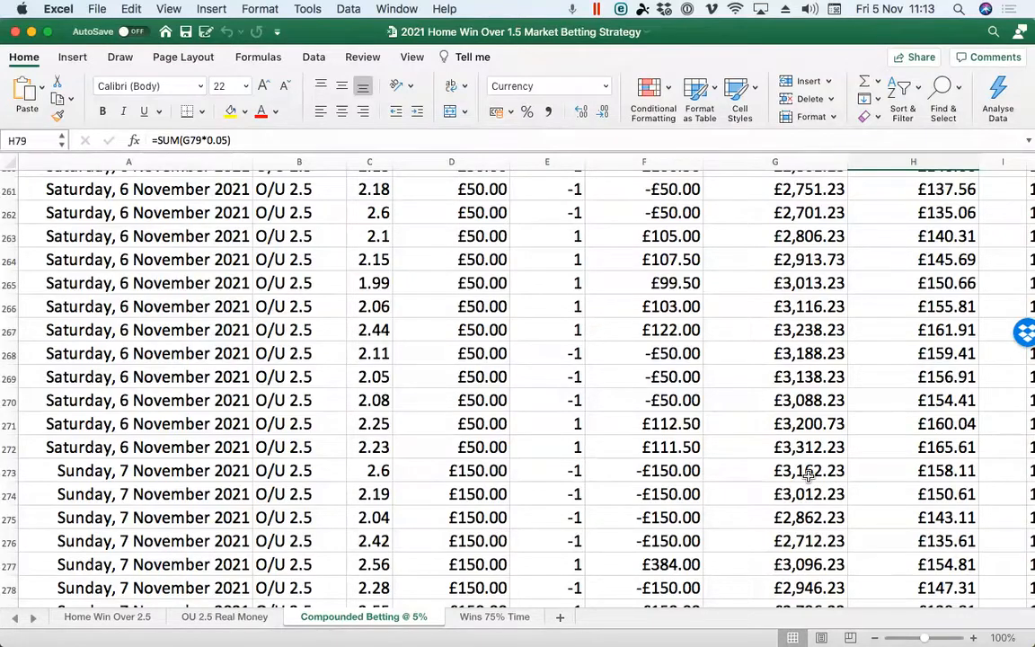
Review the rising stakes and net profit of the 7 November 2021 bets down to the highlighted row 352
{"action": "scroll", "coordinate": [576, 468], "scroll_direction": "down", "scroll_amount": 5}
{"action": "scroll", "coordinate": [576, 470], "scroll_direction": "down", "scroll_amount": 5}
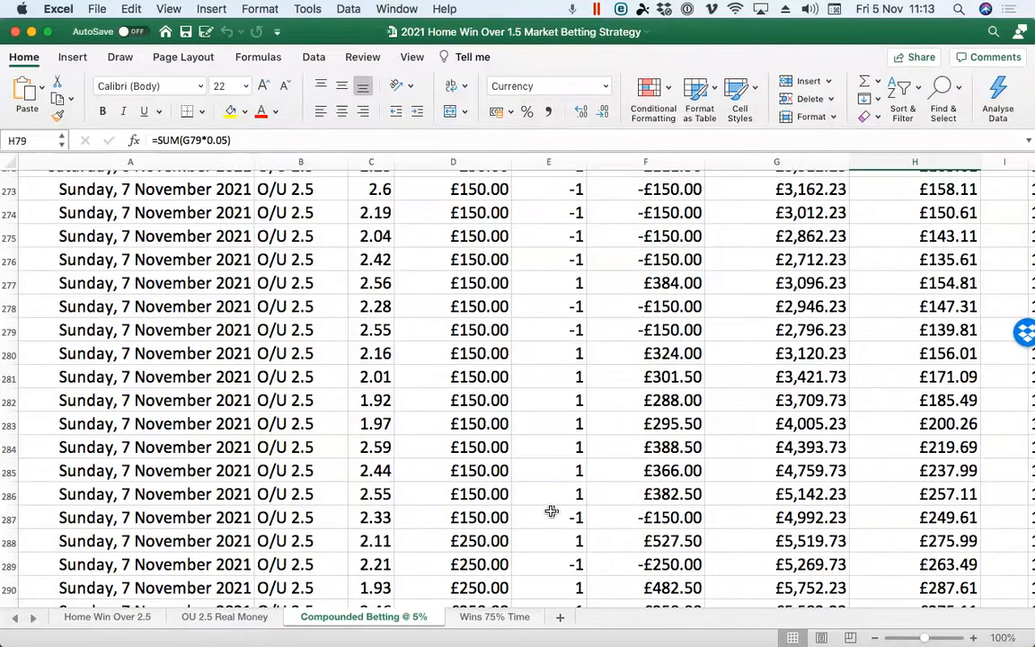
{"action": "scroll", "coordinate": [550, 505], "scroll_direction": "down", "scroll_amount": 10}
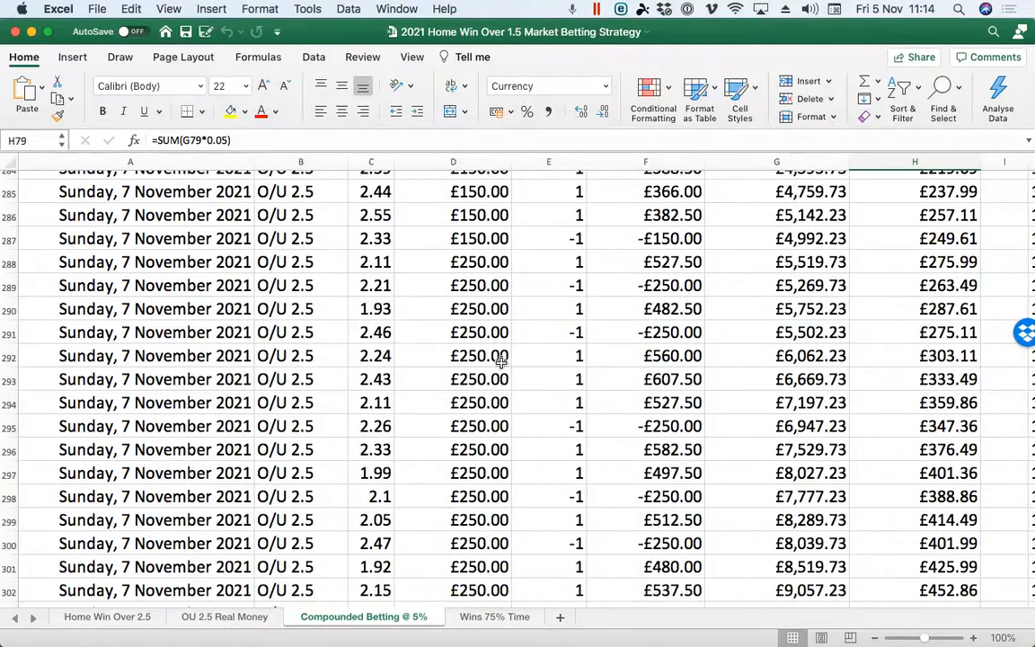
{"action": "scroll", "coordinate": [501, 368], "scroll_direction": "down", "scroll_amount": 5}
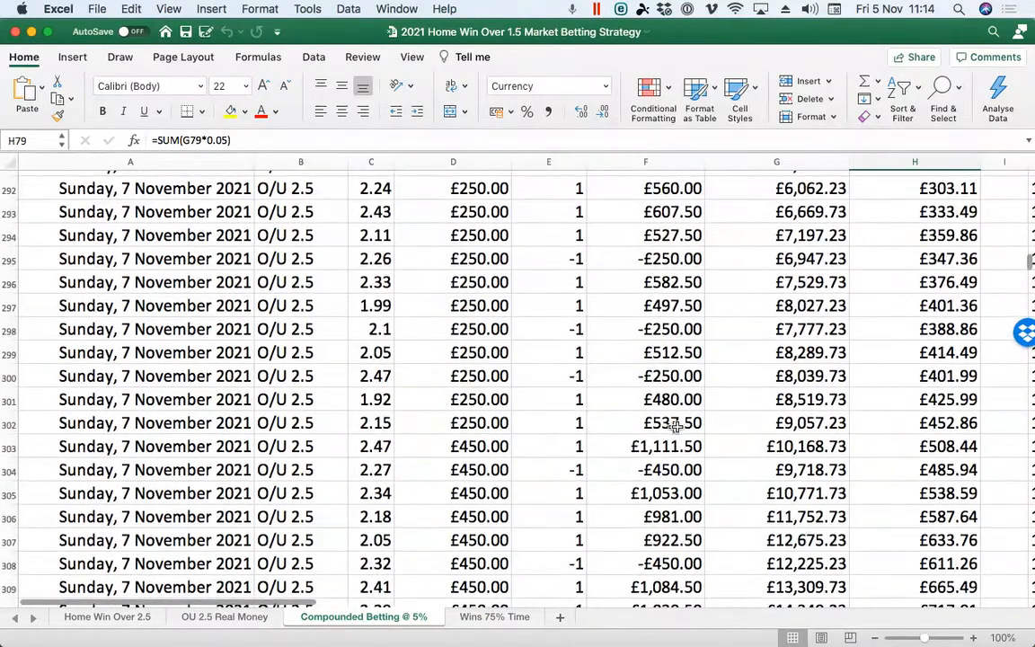
{"action": "scroll", "coordinate": [524, 451], "scroll_direction": "down", "scroll_amount": 10}
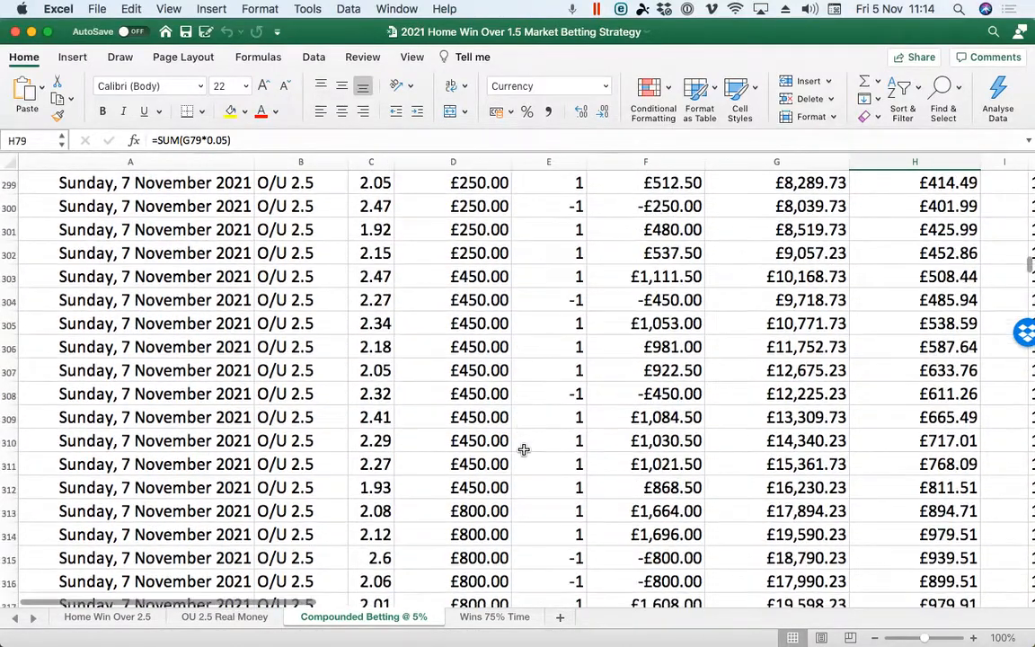
{"action": "scroll", "coordinate": [524, 450], "scroll_direction": "down", "scroll_amount": 15}
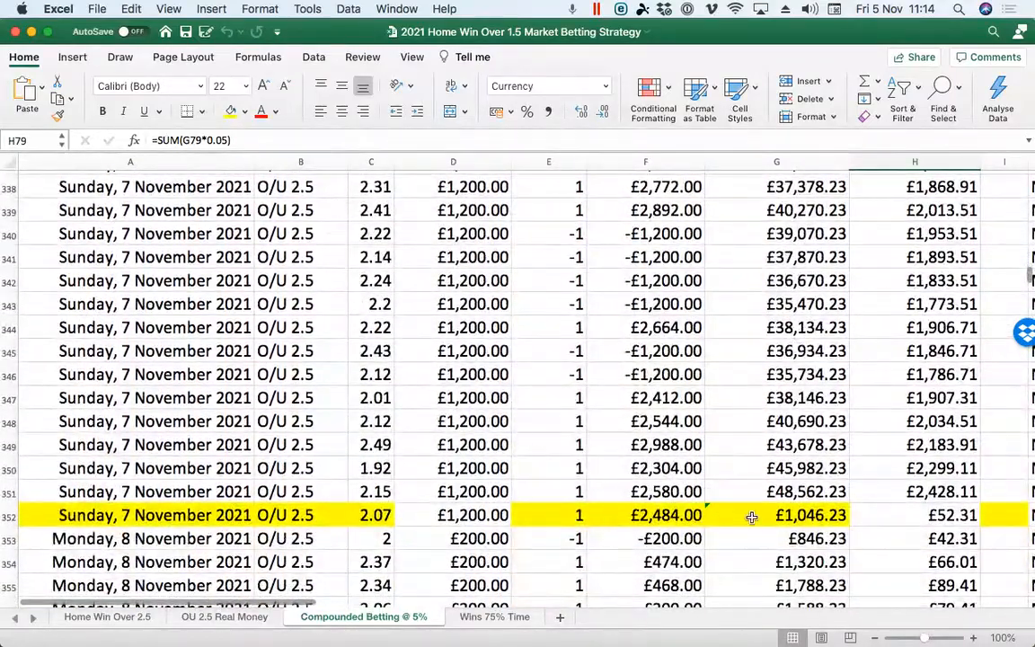
Inspect the return of the highlighted row 352 bet, plus the return and net profit of the row above
{"action": "left_click", "coordinate": [643, 515]}
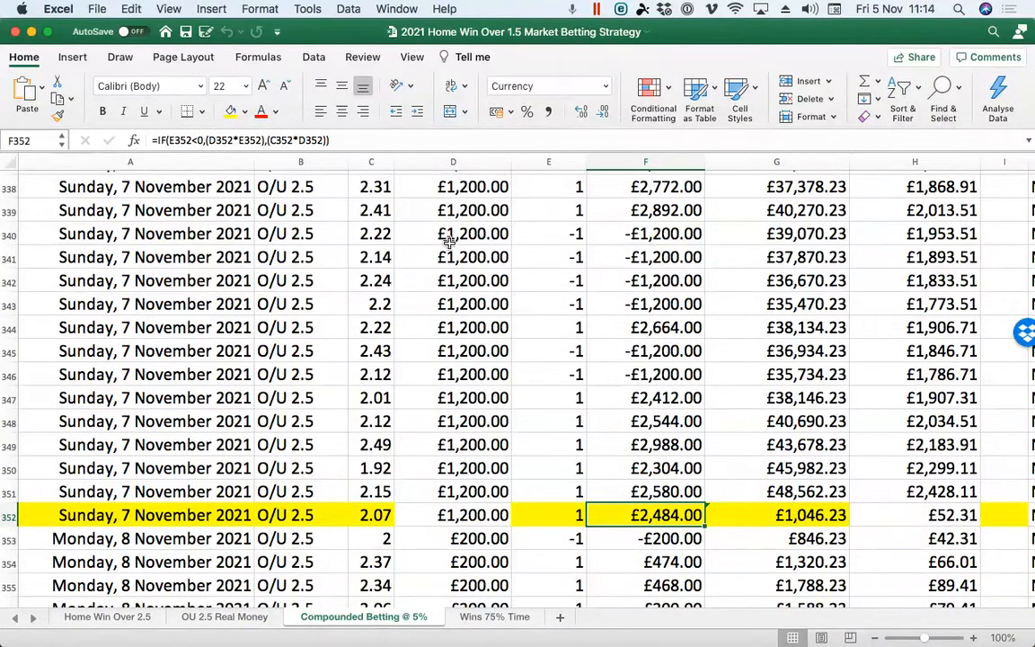
{"action": "left_click", "coordinate": [614, 490]}
{"action": "left_click", "coordinate": [773, 491]}
Remove the 50000 deduction from the net profit formula in G352, leaving =SUM(G351+F352), and reselect that cell
{"action": "left_click", "coordinate": [763, 513]}
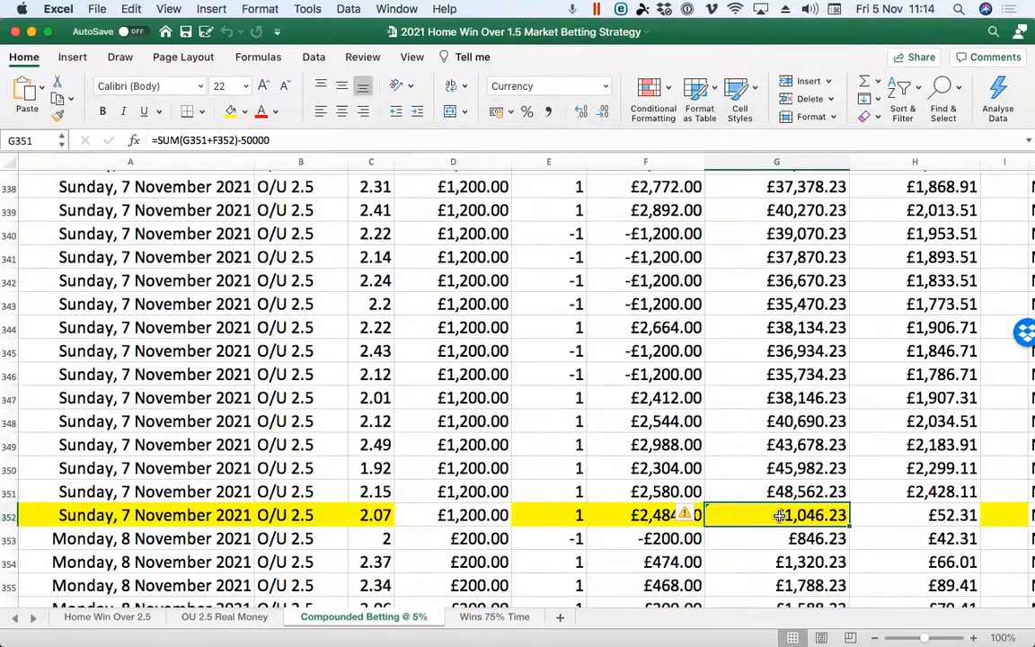
{"action": "left_click", "coordinate": [302, 140]}
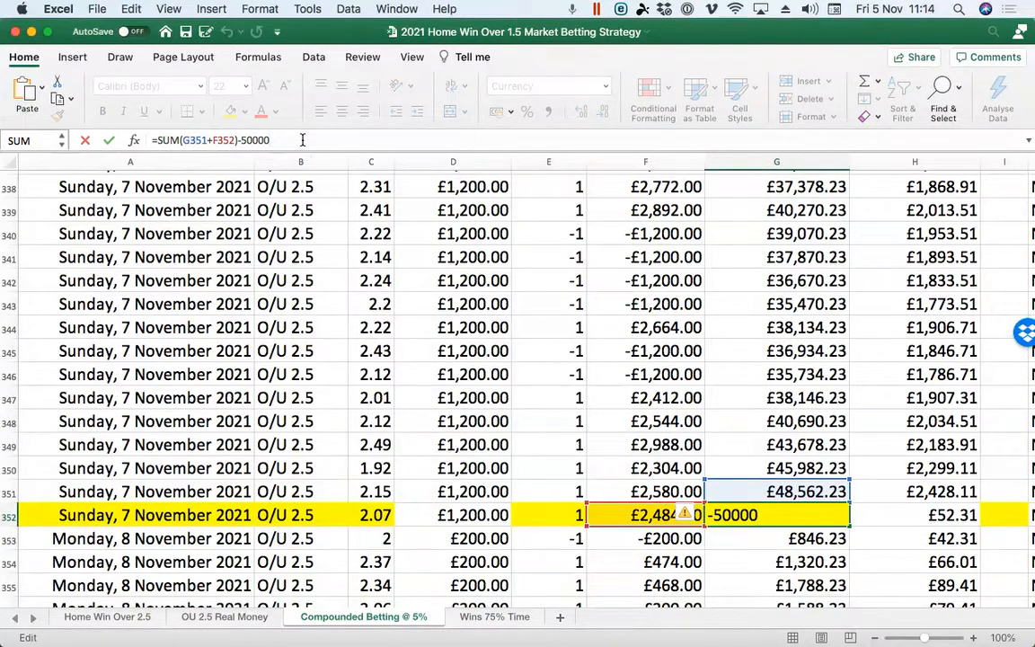
{"action": "key", "text": "BackSpace"}
{"action": "key", "text": "BackSpace"}
{"action": "key", "text": "BackSpace"}
{"action": "key", "text": "BackSpace"}
{"action": "key", "text": "BackSpace"}
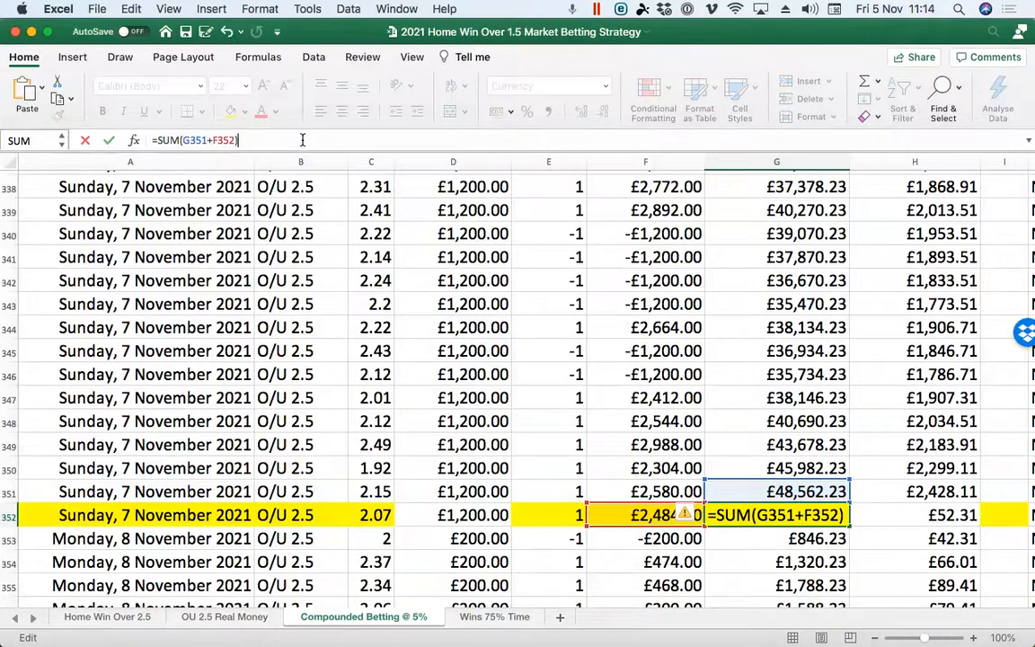
{"action": "key", "text": "Return"}
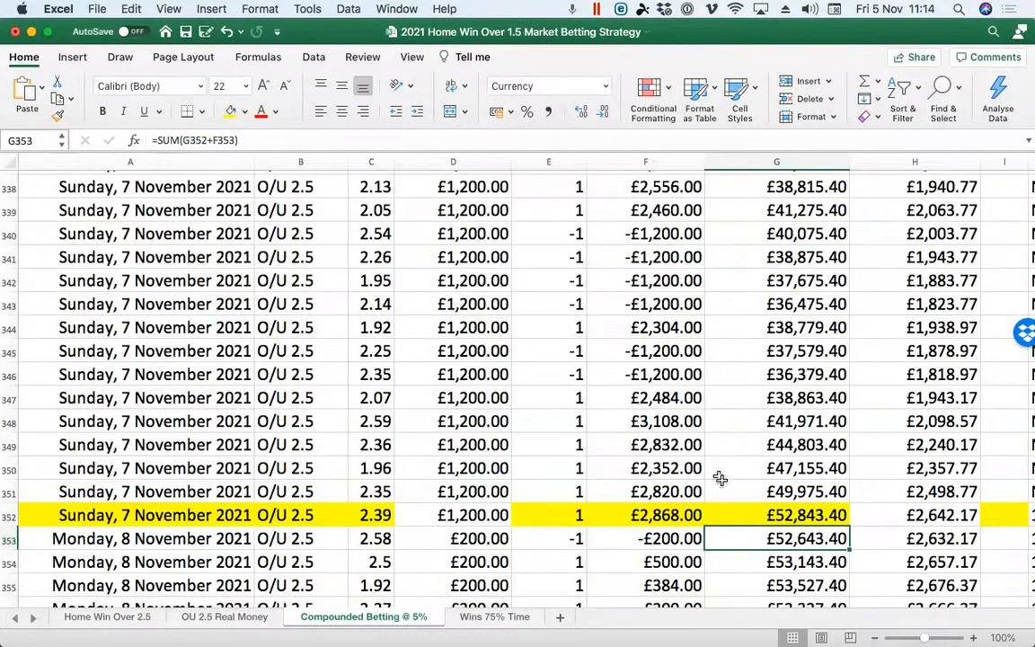
{"action": "left_click", "coordinate": [745, 512]}
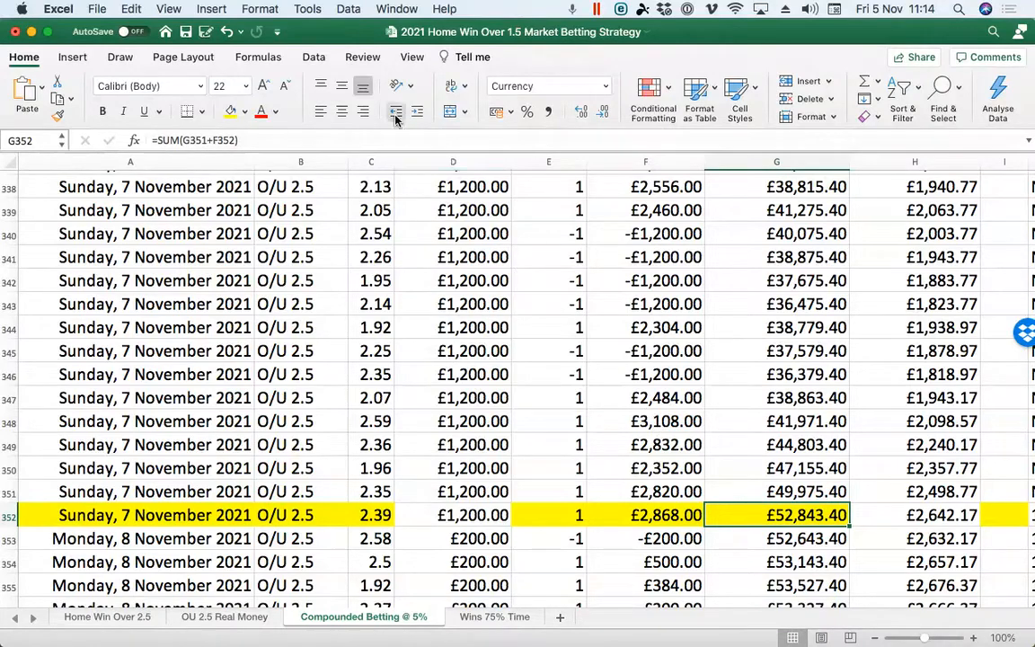
Switch to Chrome and bring up the GoWin! Football Predictions page with its prediction accuracy check
{"action": "mouse_move", "coordinate": [6, 33]}
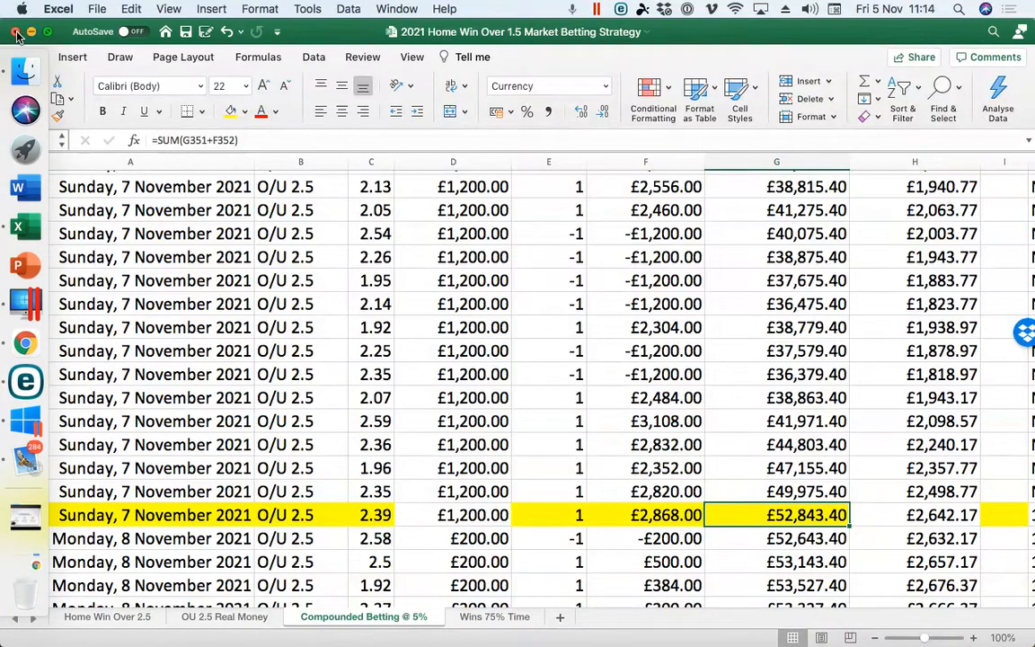
{"action": "left_click", "coordinate": [24, 342]}
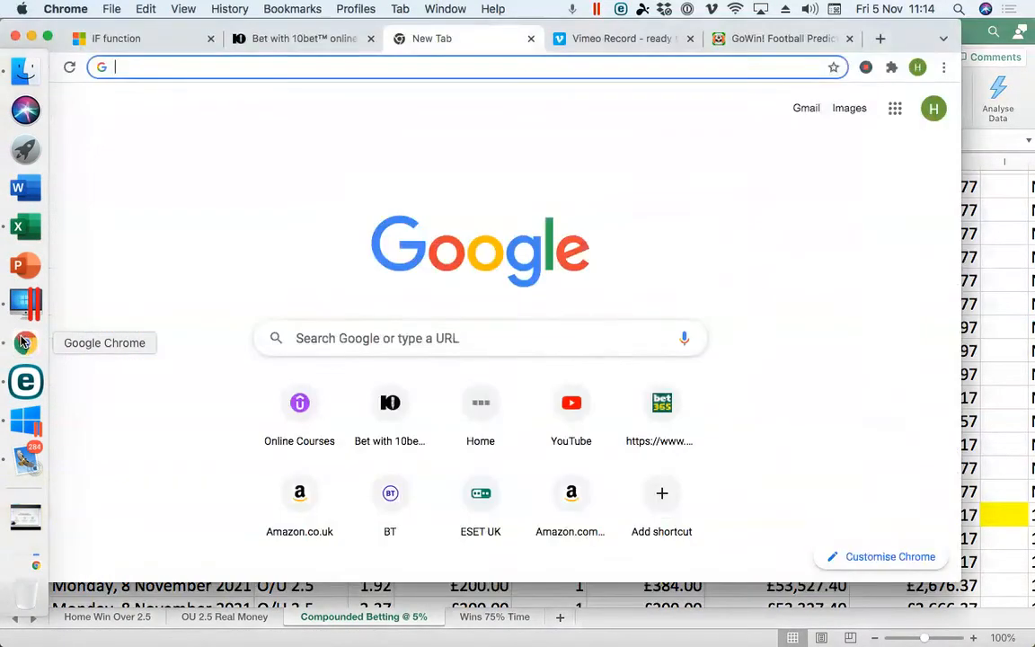
{"action": "left_click", "coordinate": [735, 39]}
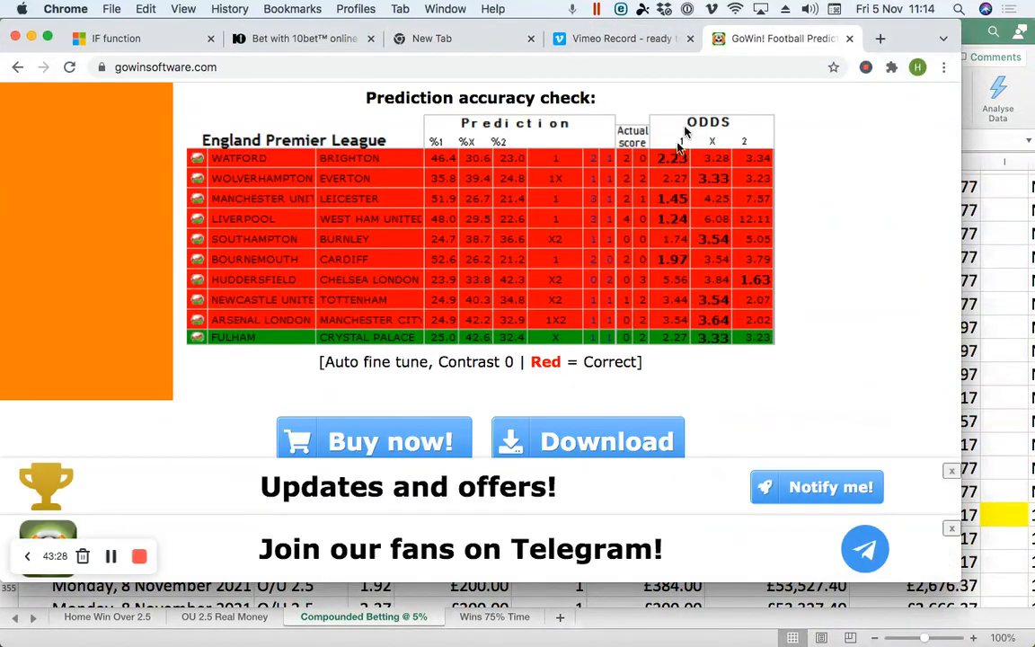